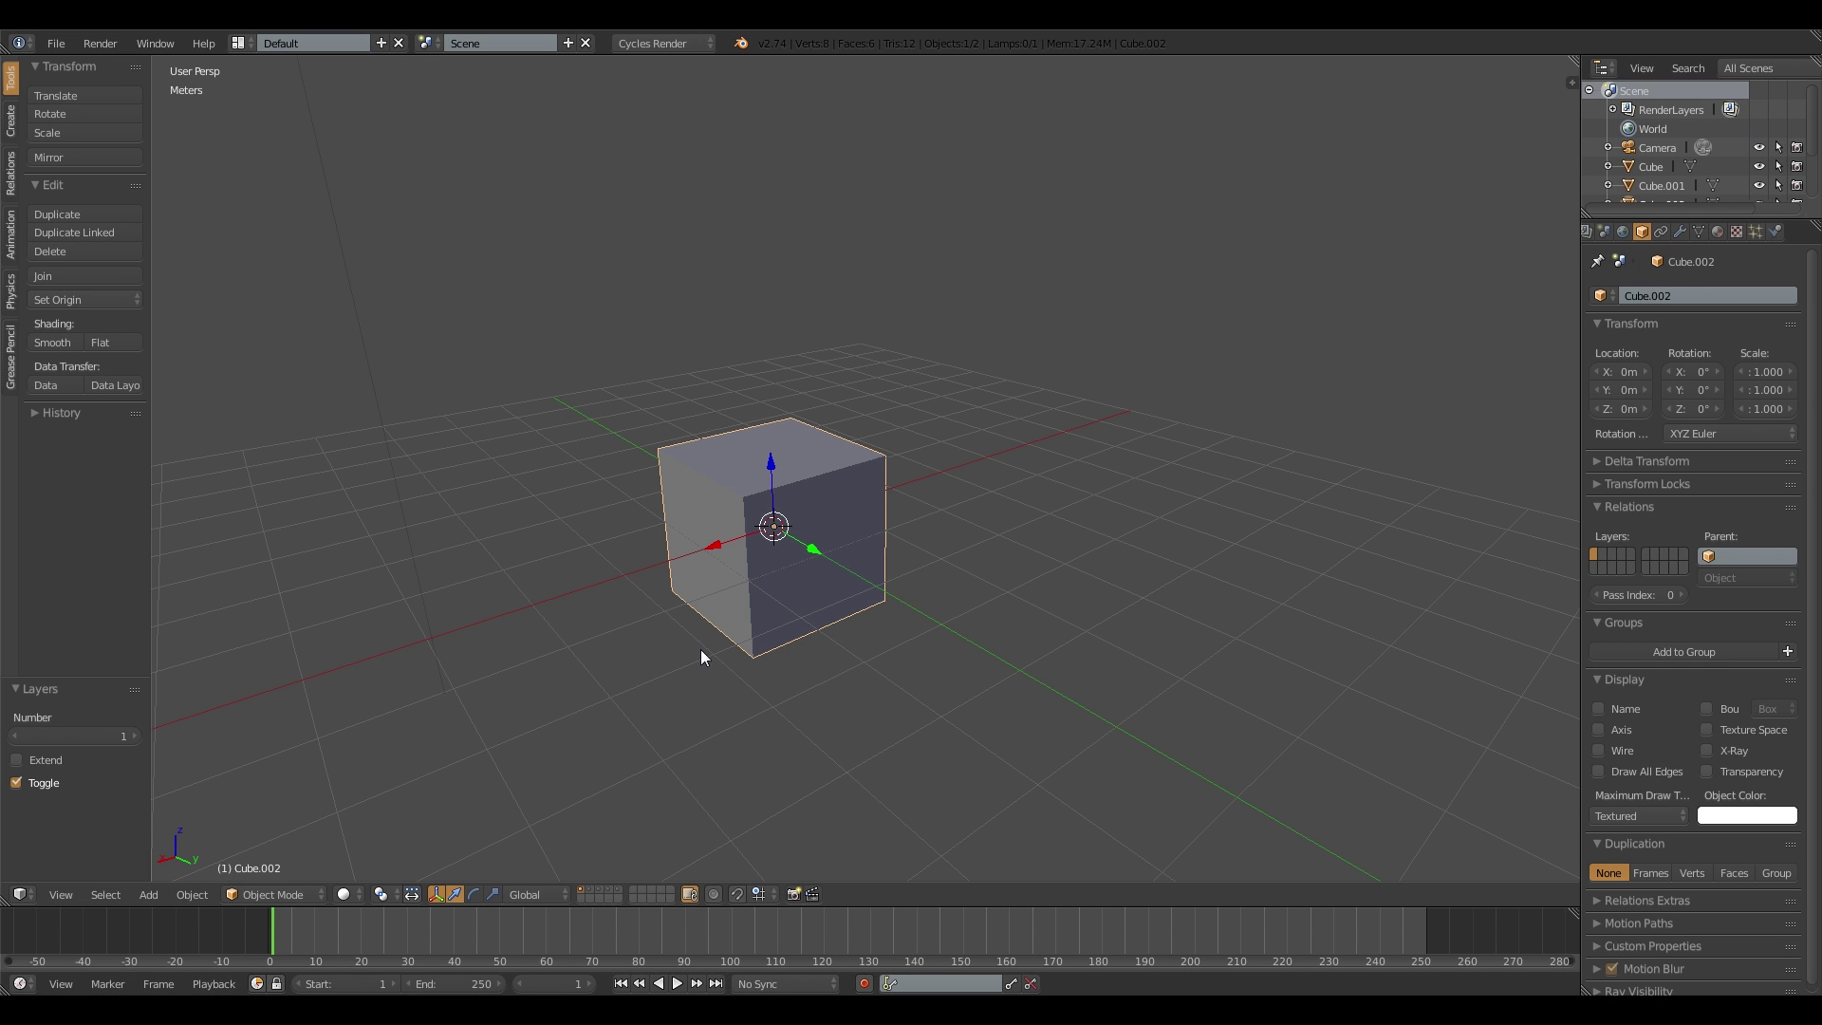
Step: In edge selection mode, move the cube's front vertical edge about -96 cm in X, -62 cm in Y and 1.87 m in Z
middle_drag(698, 645, 811, 647)
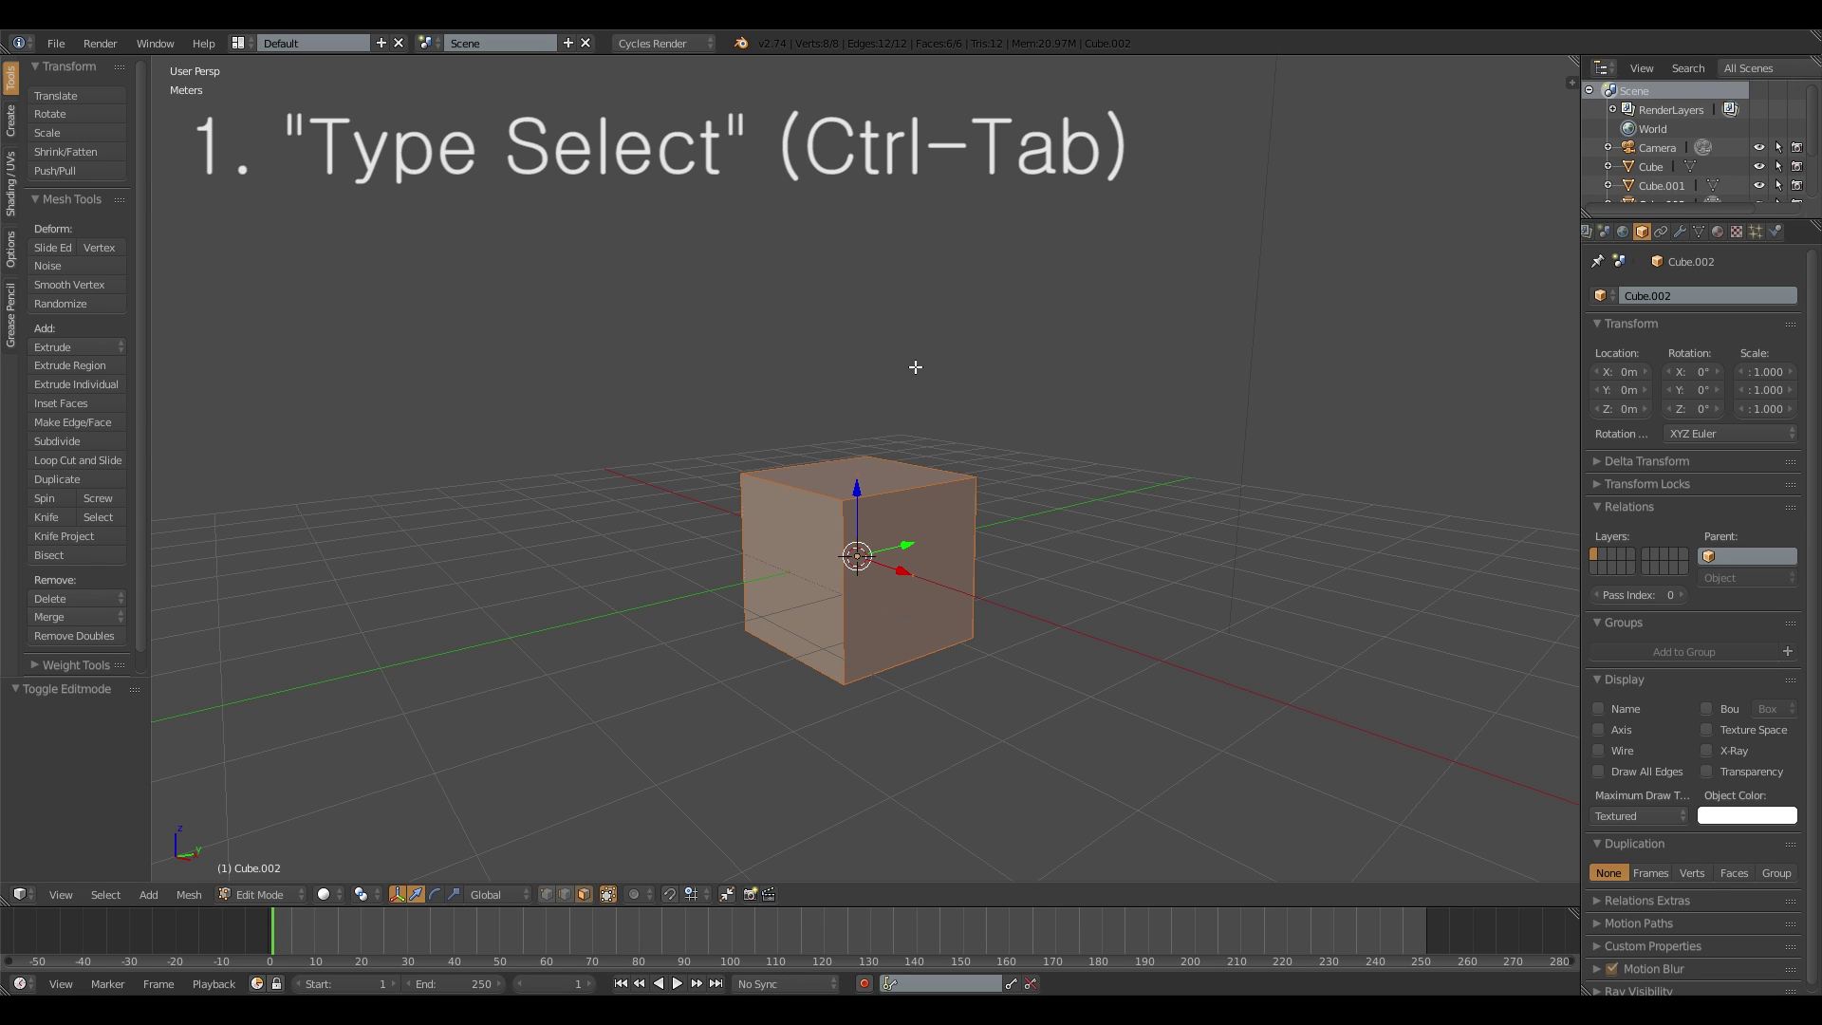
key(ctrl+Tab)
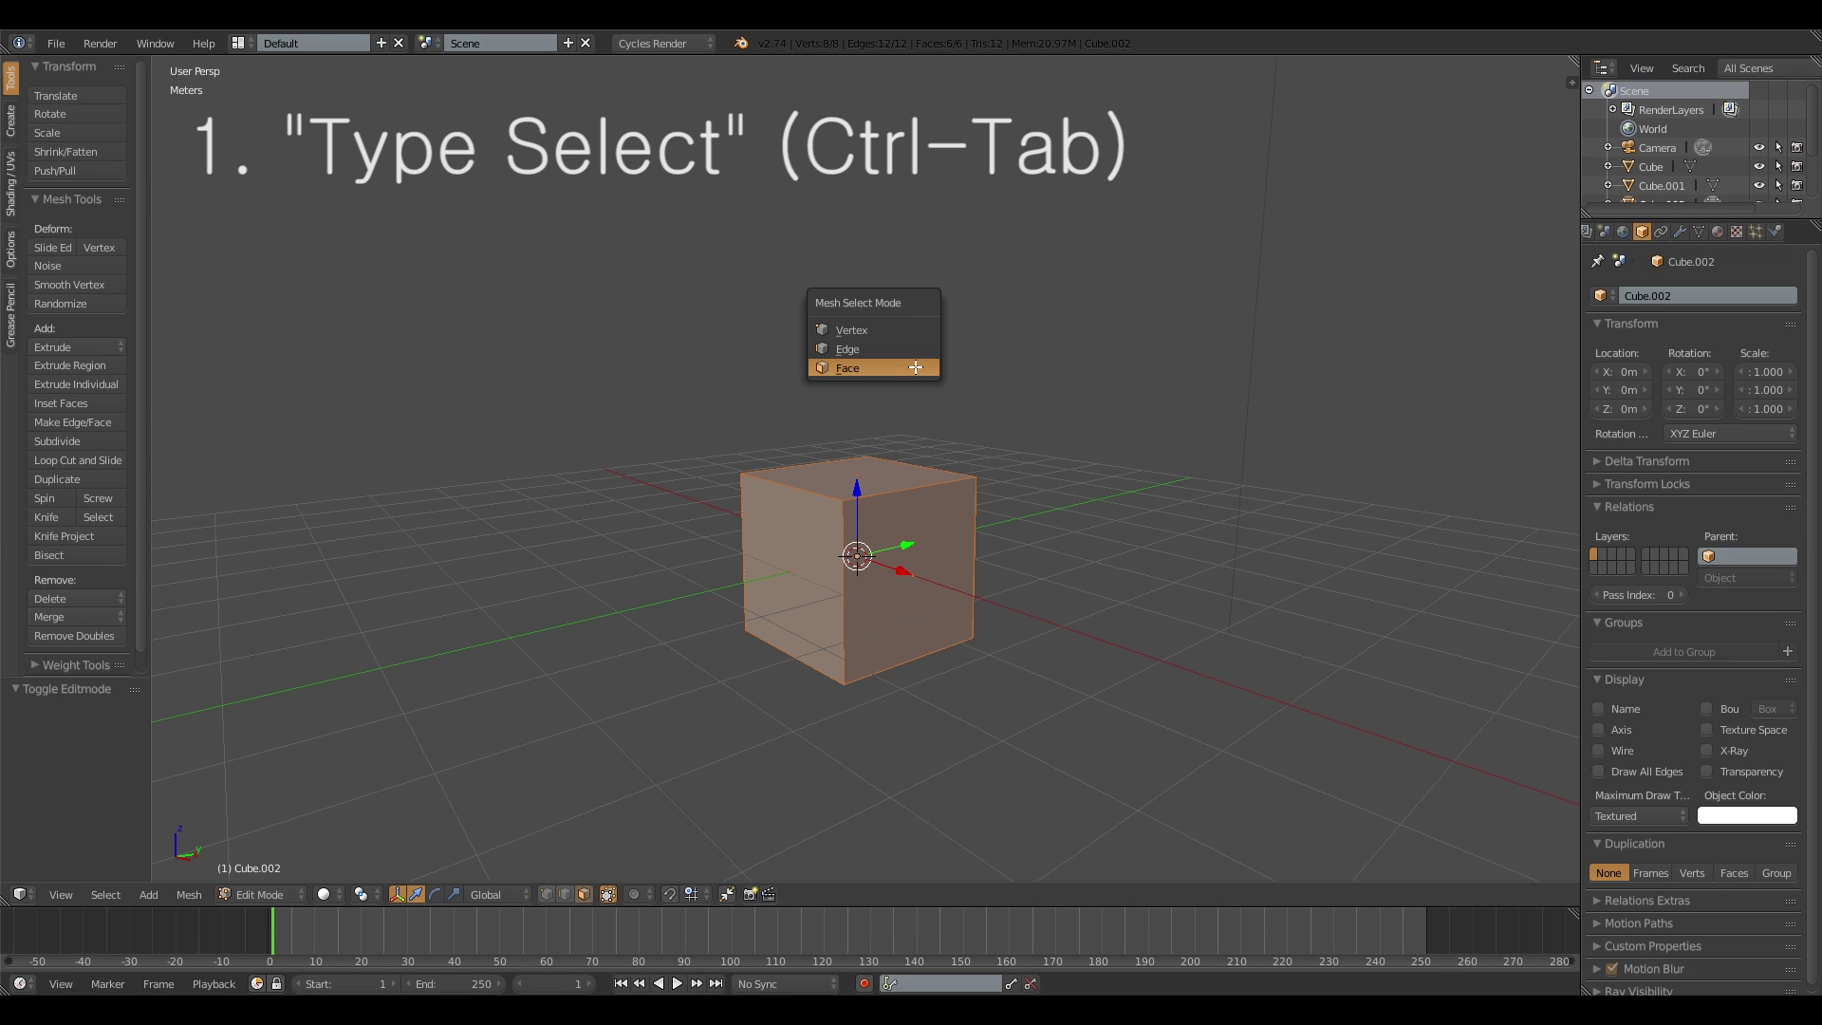
click(863, 350)
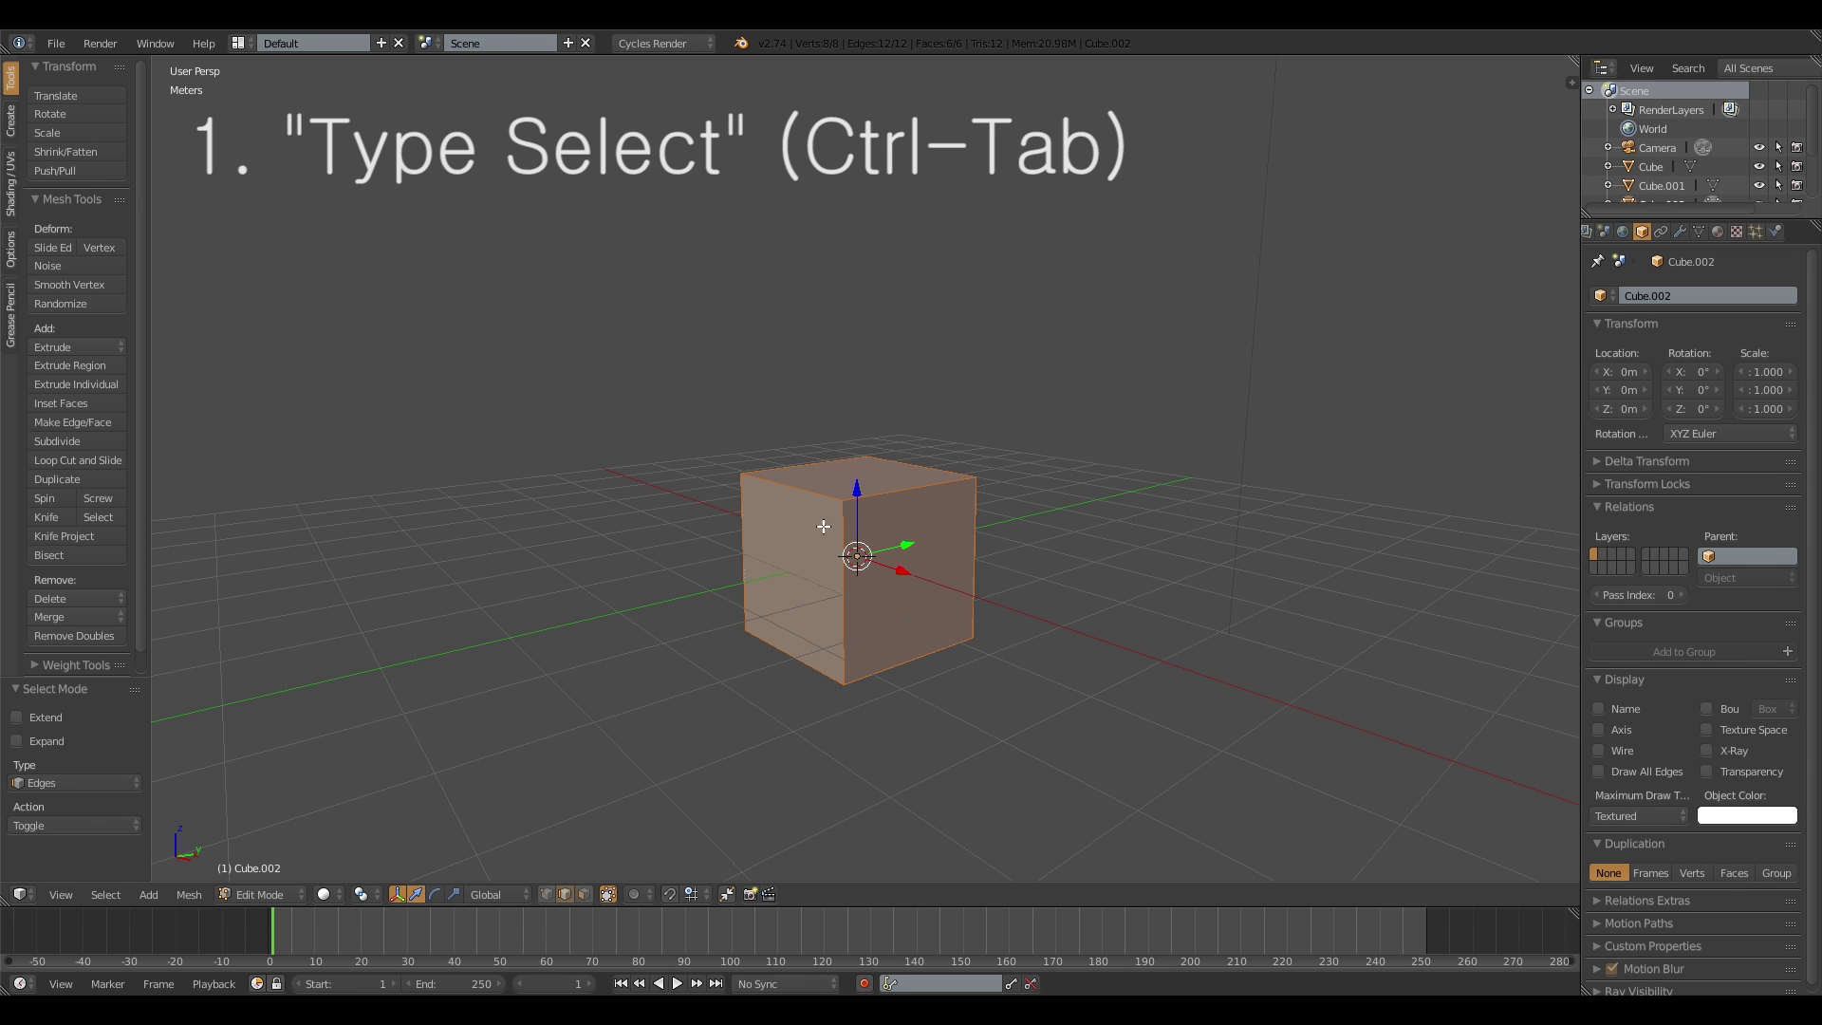
right_click(825, 527)
middle_drag(825, 531, 789, 557)
key(g)
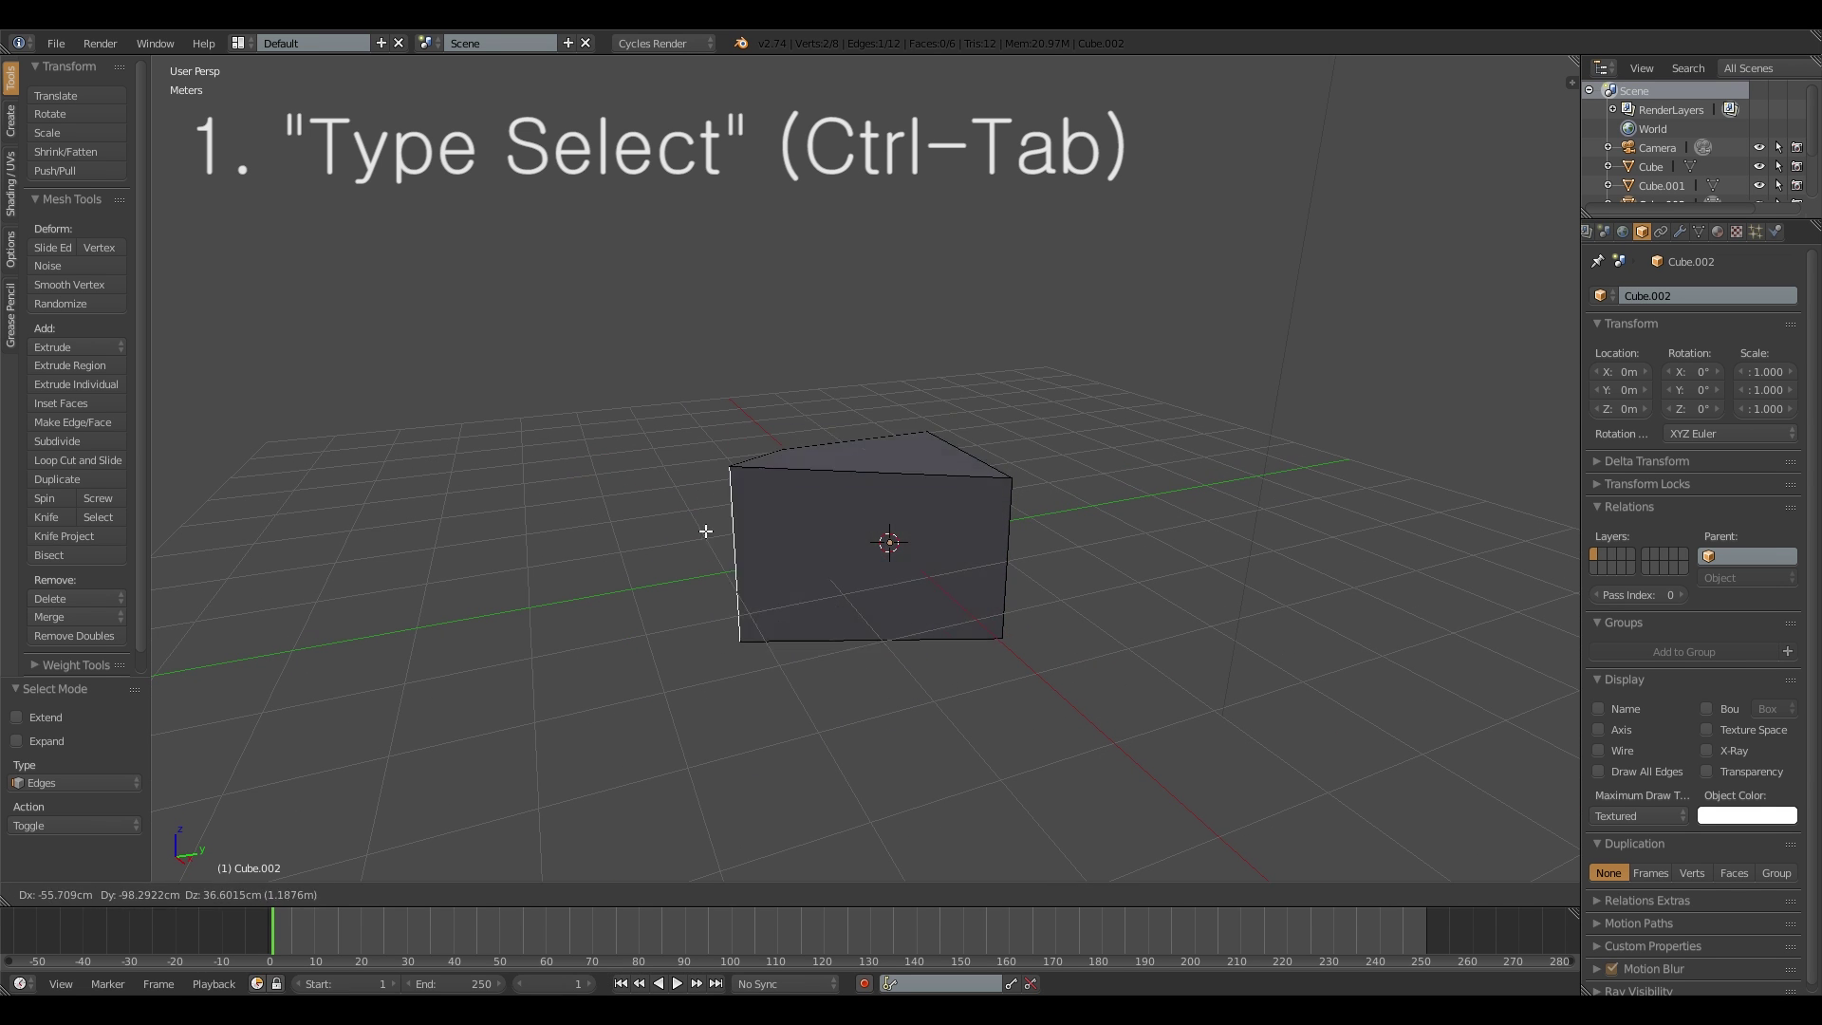
click(734, 353)
middle_drag(860, 358, 801, 541)
Step: In vertex selection mode, move the edge's upper vertex about -36 cm in X, 1.67 m in Y and -91 cm in Z
key(ctrl+Tab)
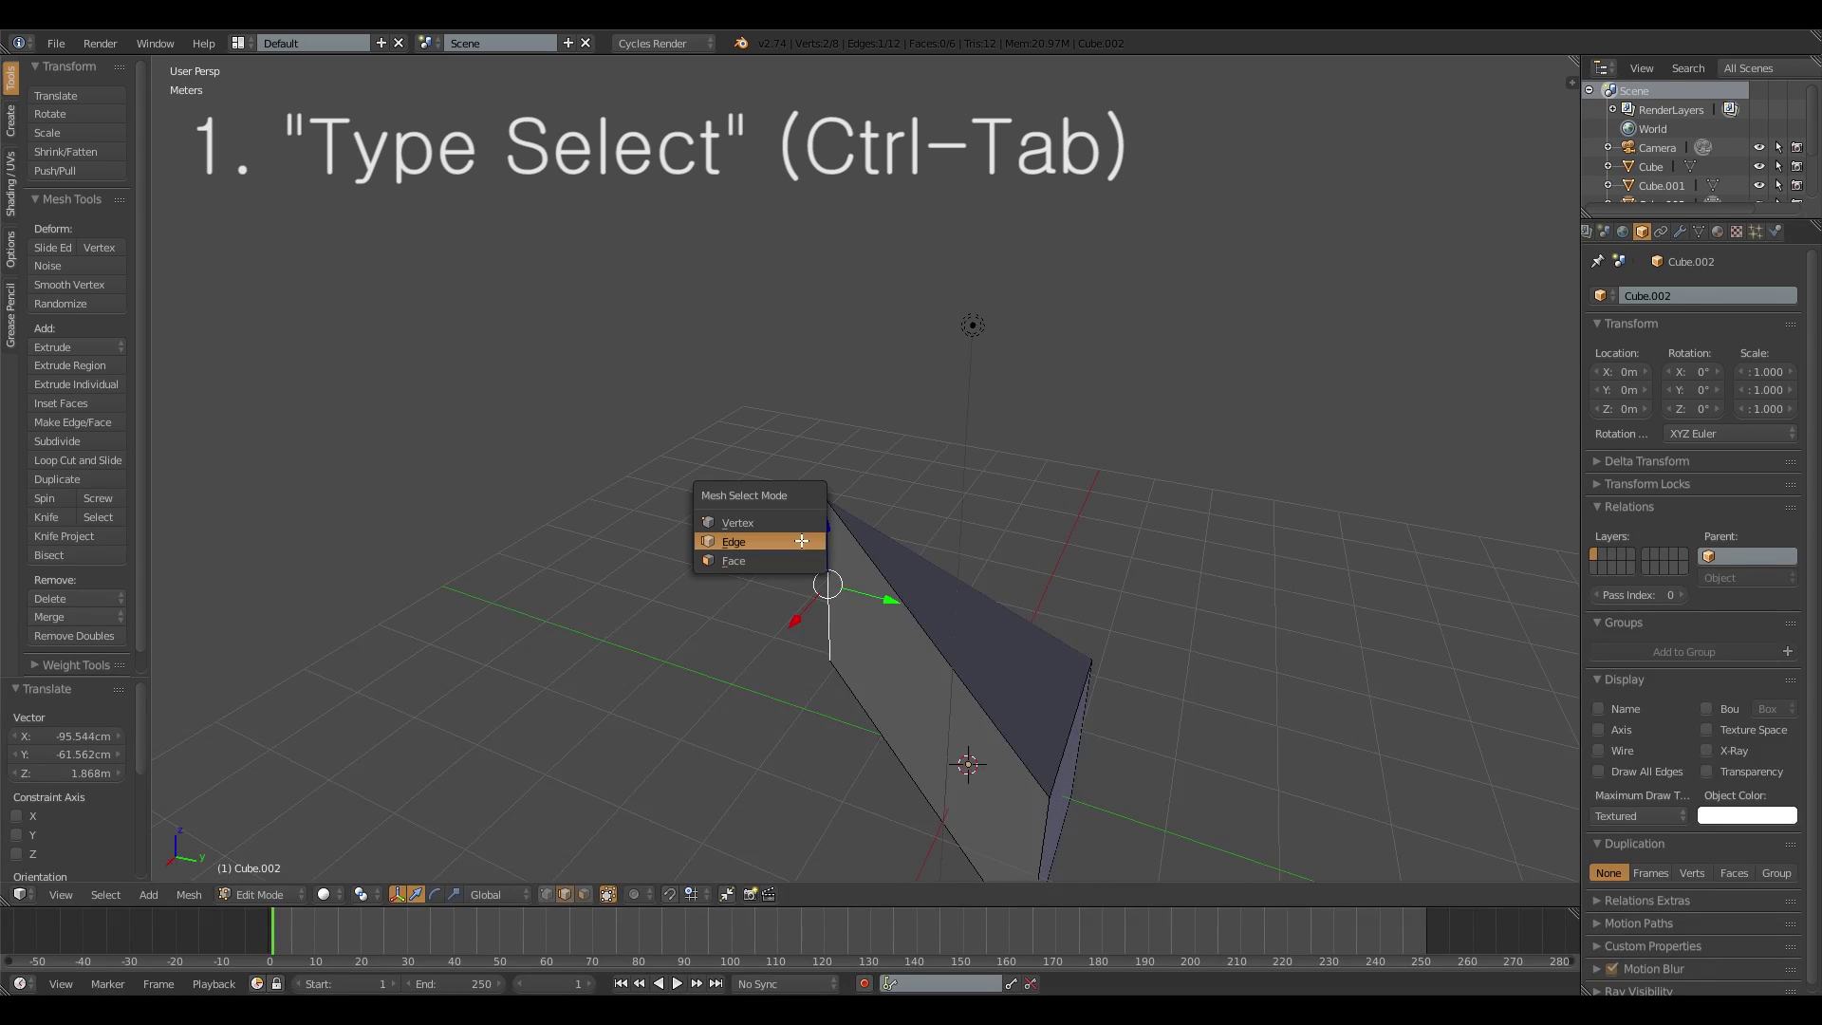
key(v)
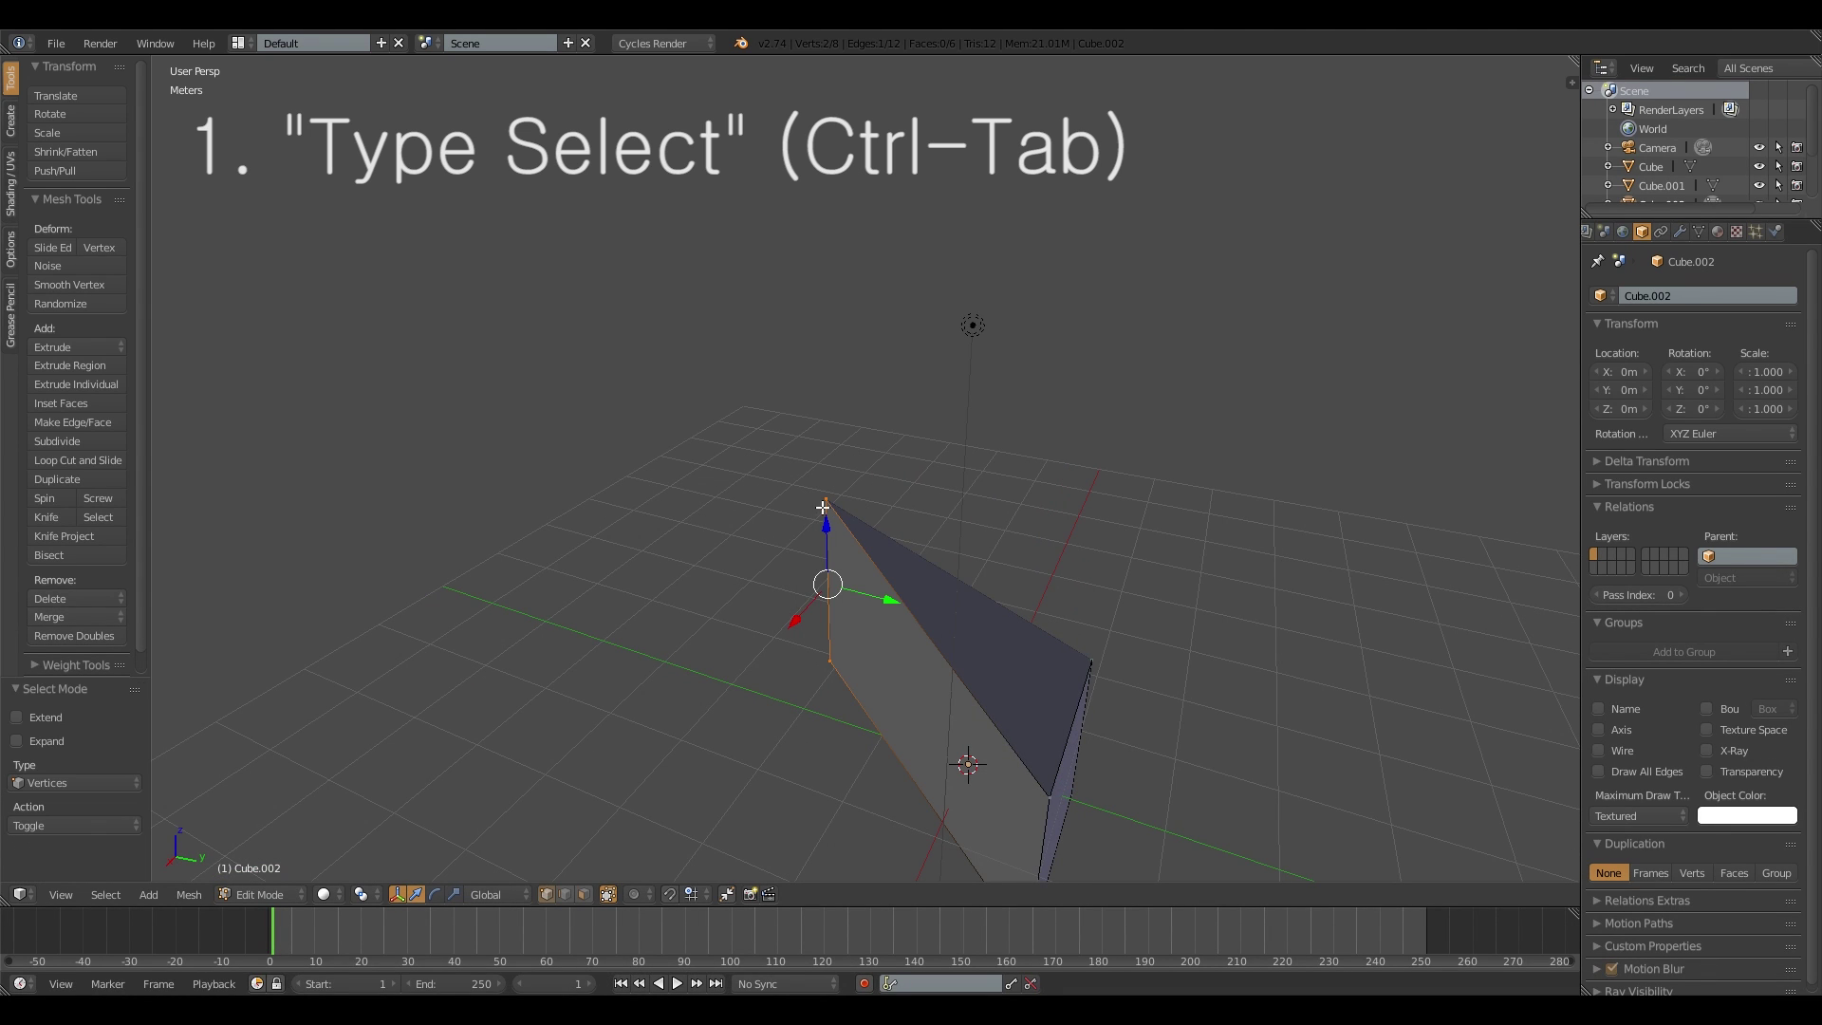
right_click(824, 505)
middle_drag(825, 505, 827, 492)
key(g)
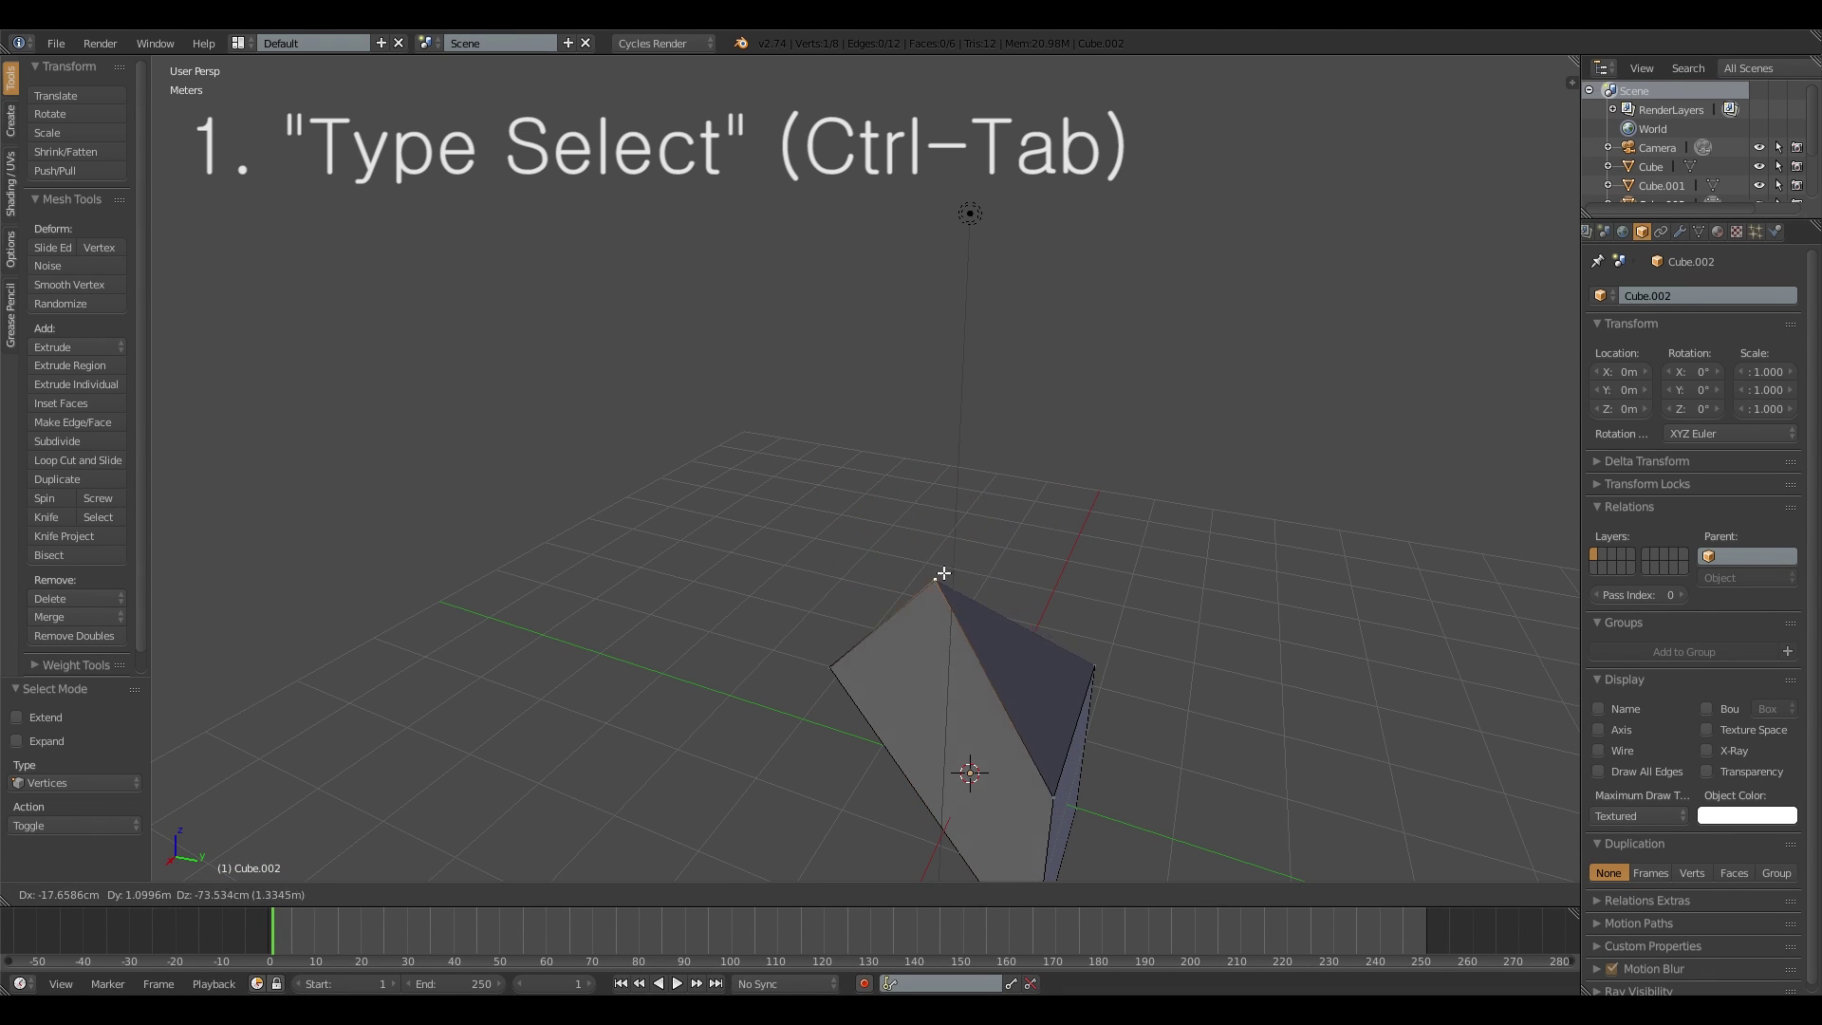
click(943, 572)
shift+middle_drag(943, 572, 725, 577)
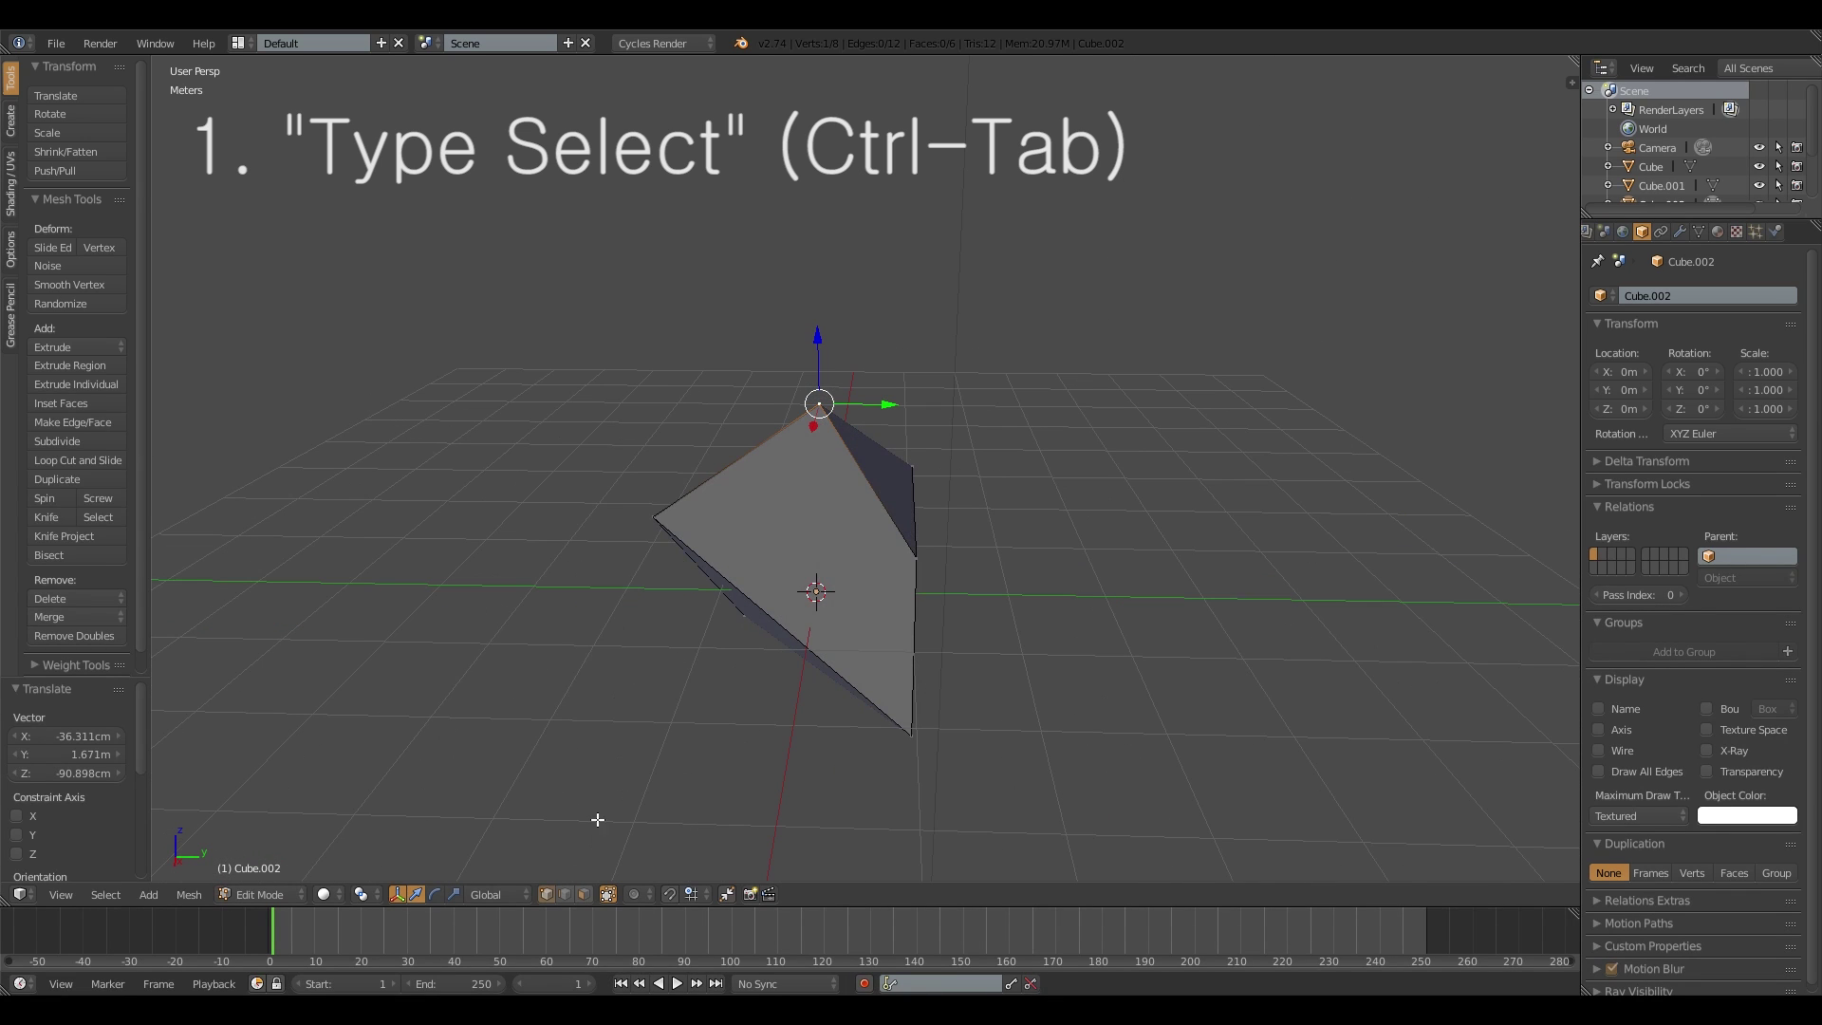
Step: Change to face selection mode and select the deformed cube's top face
click(565, 893)
middle_drag(598, 813, 596, 649)
key(ctrl+Tab)
click(596, 680)
right_click(769, 508)
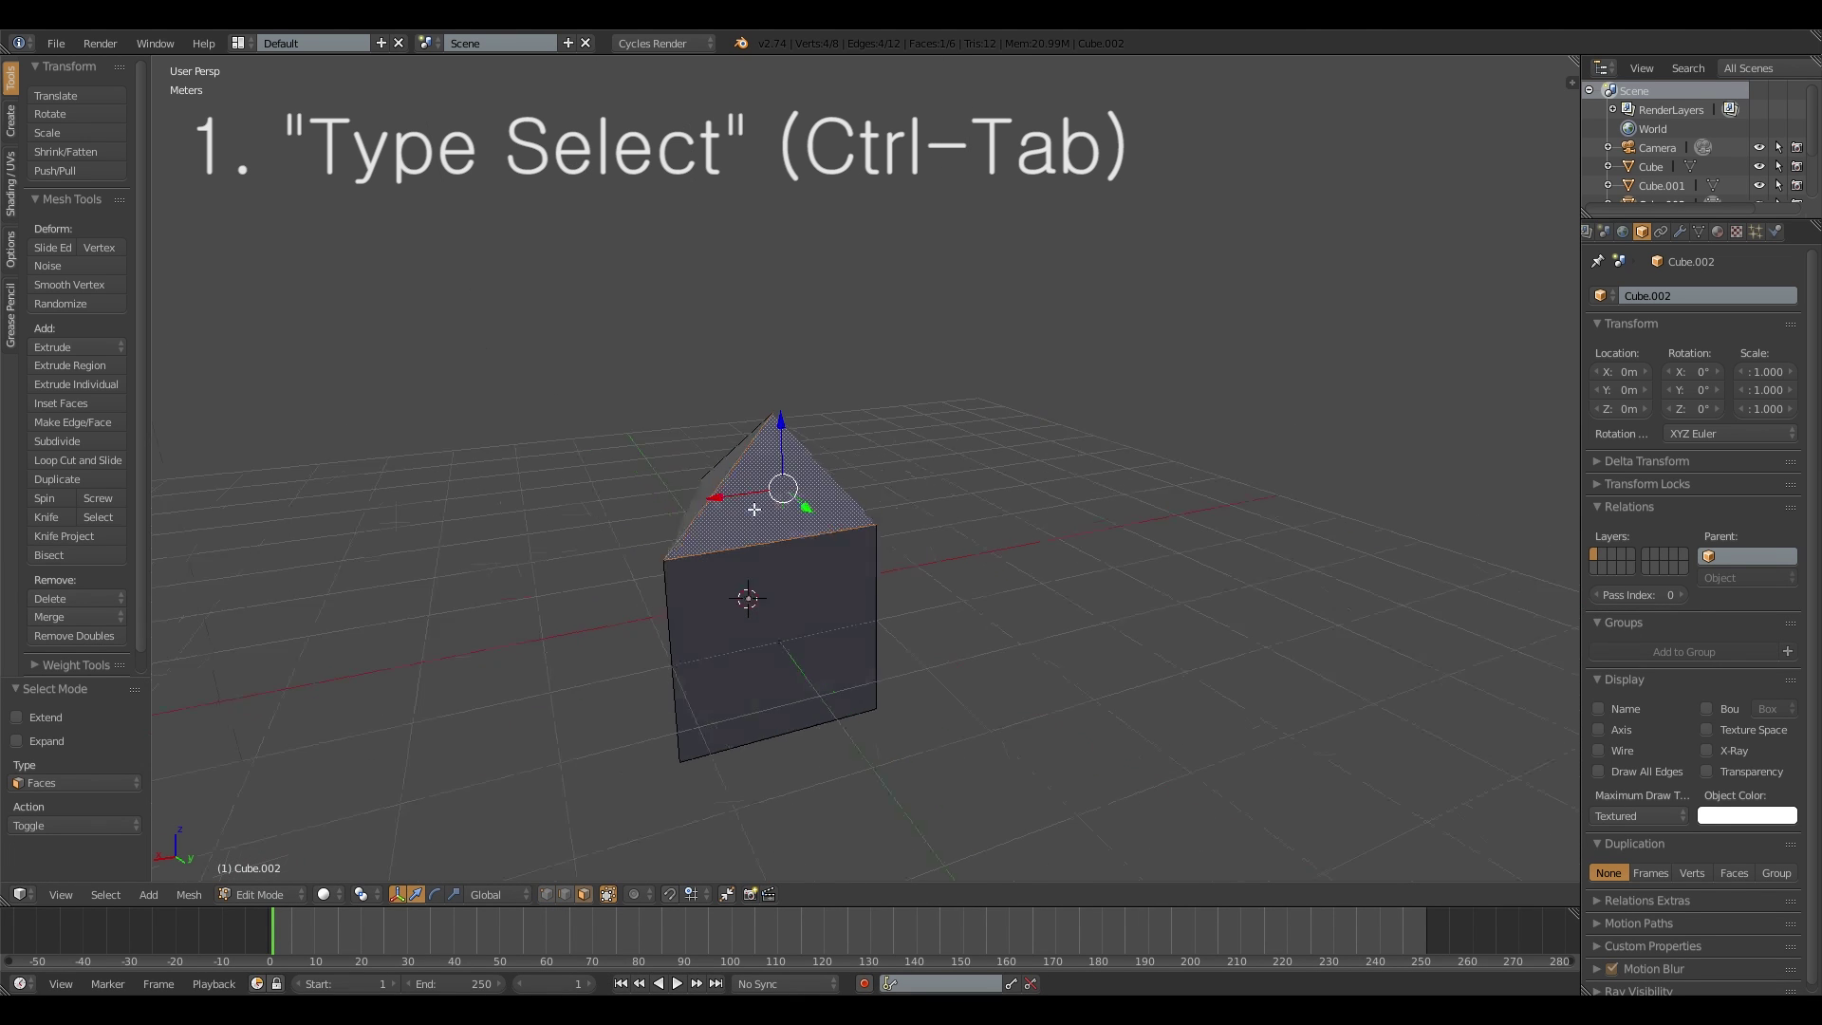
middle_drag(753, 508, 664, 579)
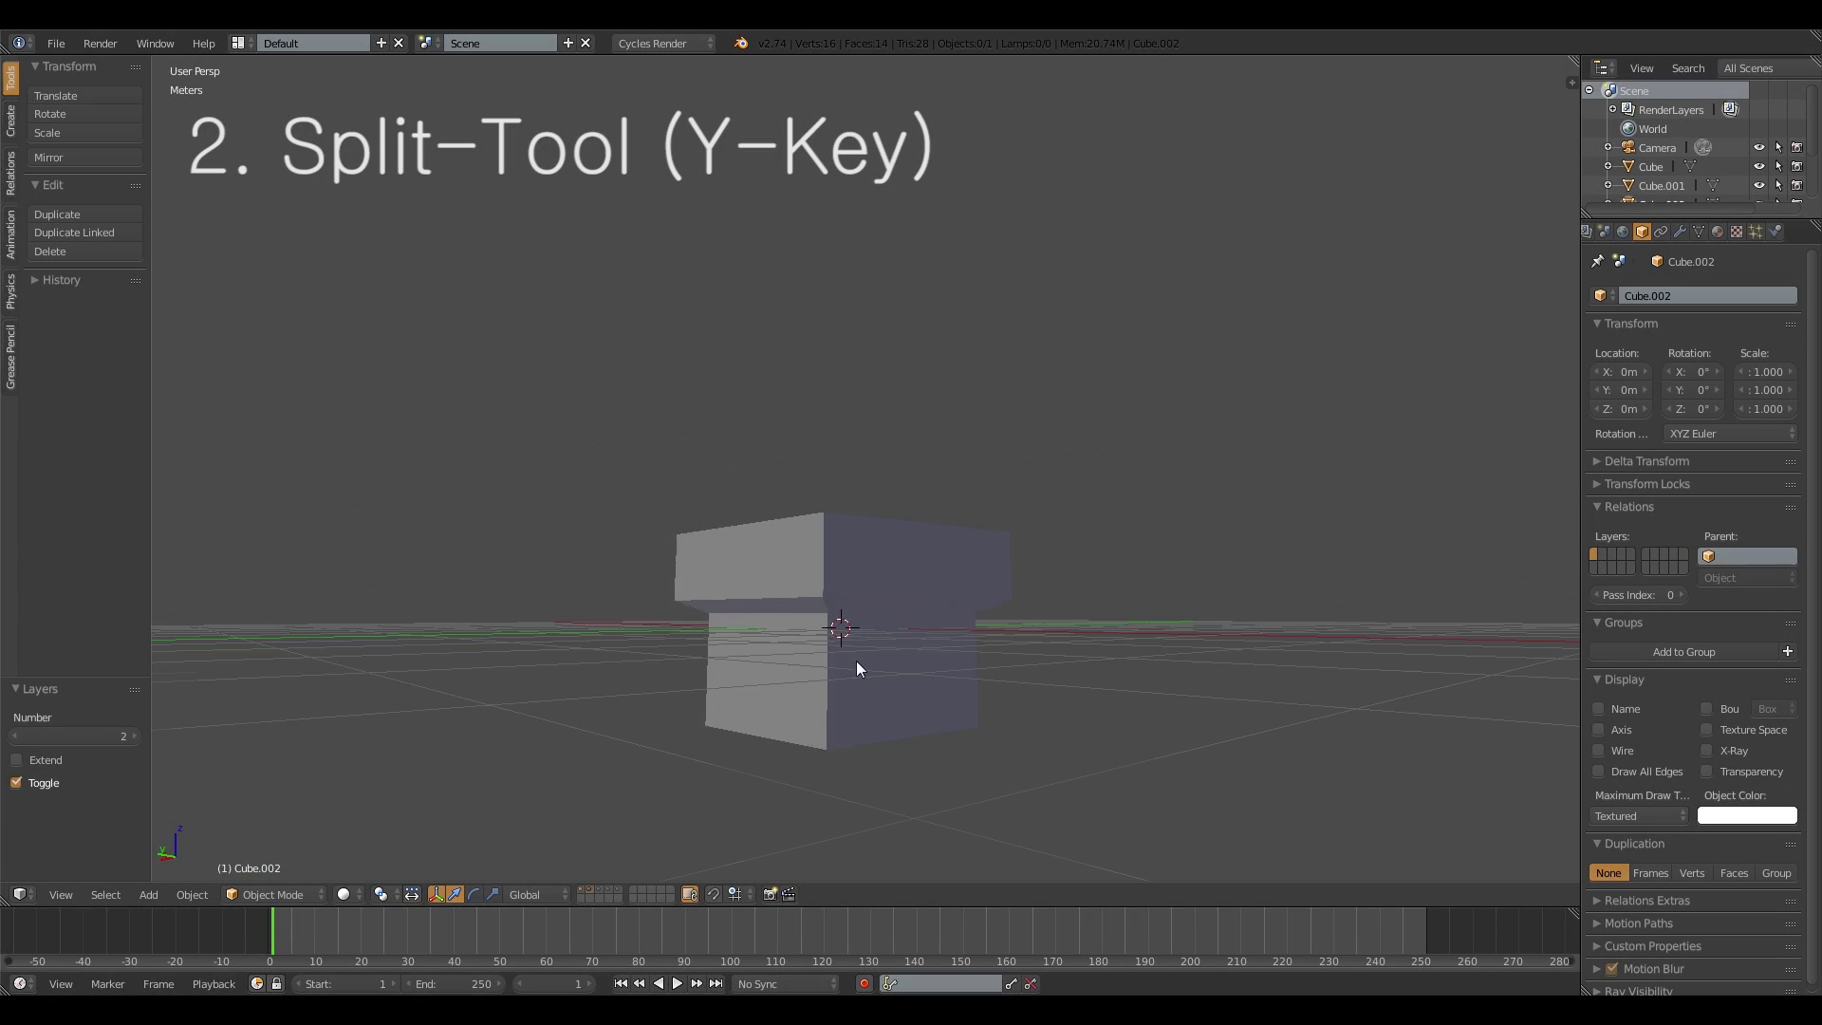
Step: Edit the stepped block, select the loop of side faces around its upper part, and try moving them freely
middle_drag(869, 672, 721, 659)
right_click(849, 716)
key(Tab)
right_click(850, 564)
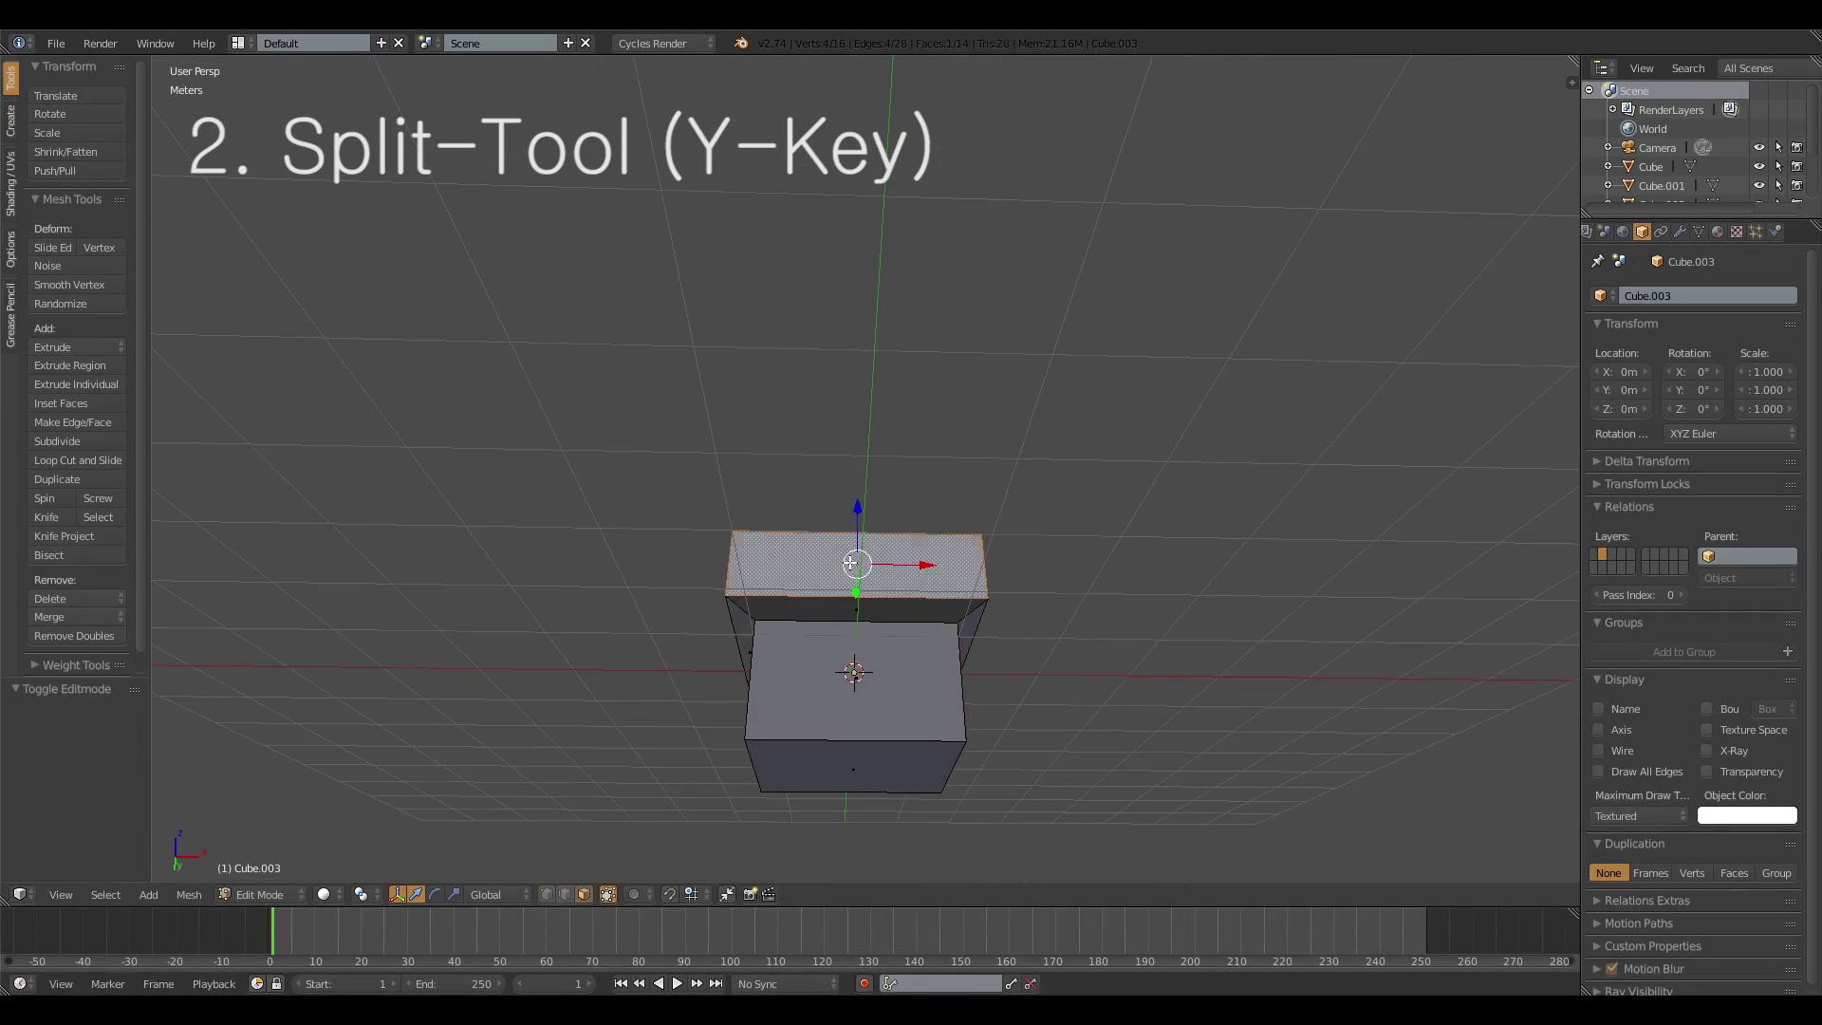
middle_drag(850, 563, 729, 595)
middle_drag(912, 622, 745, 633)
alt+right_click(748, 638)
key(g)
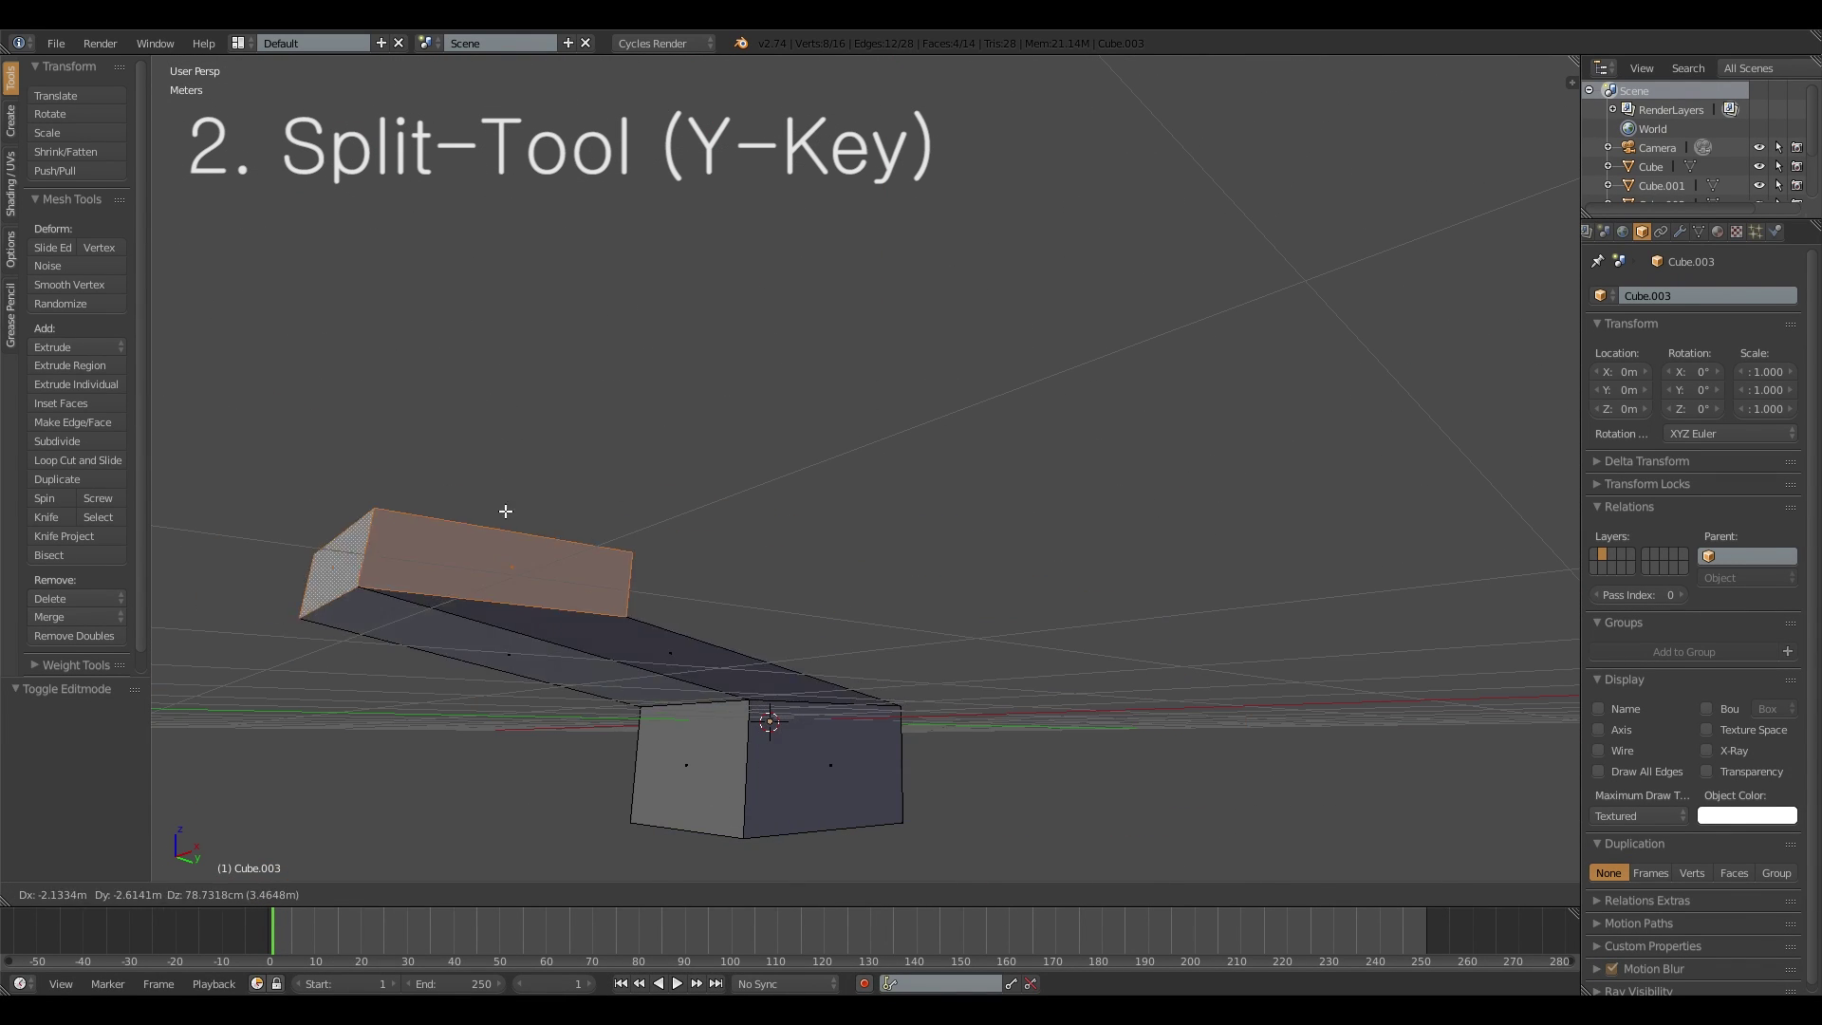
right_click(846, 443)
Step: Add the top face to the selection, separate the upper part into its own object, and try moving it
middle_drag(885, 532, 790, 614)
shift+right_click(790, 634)
key(p)
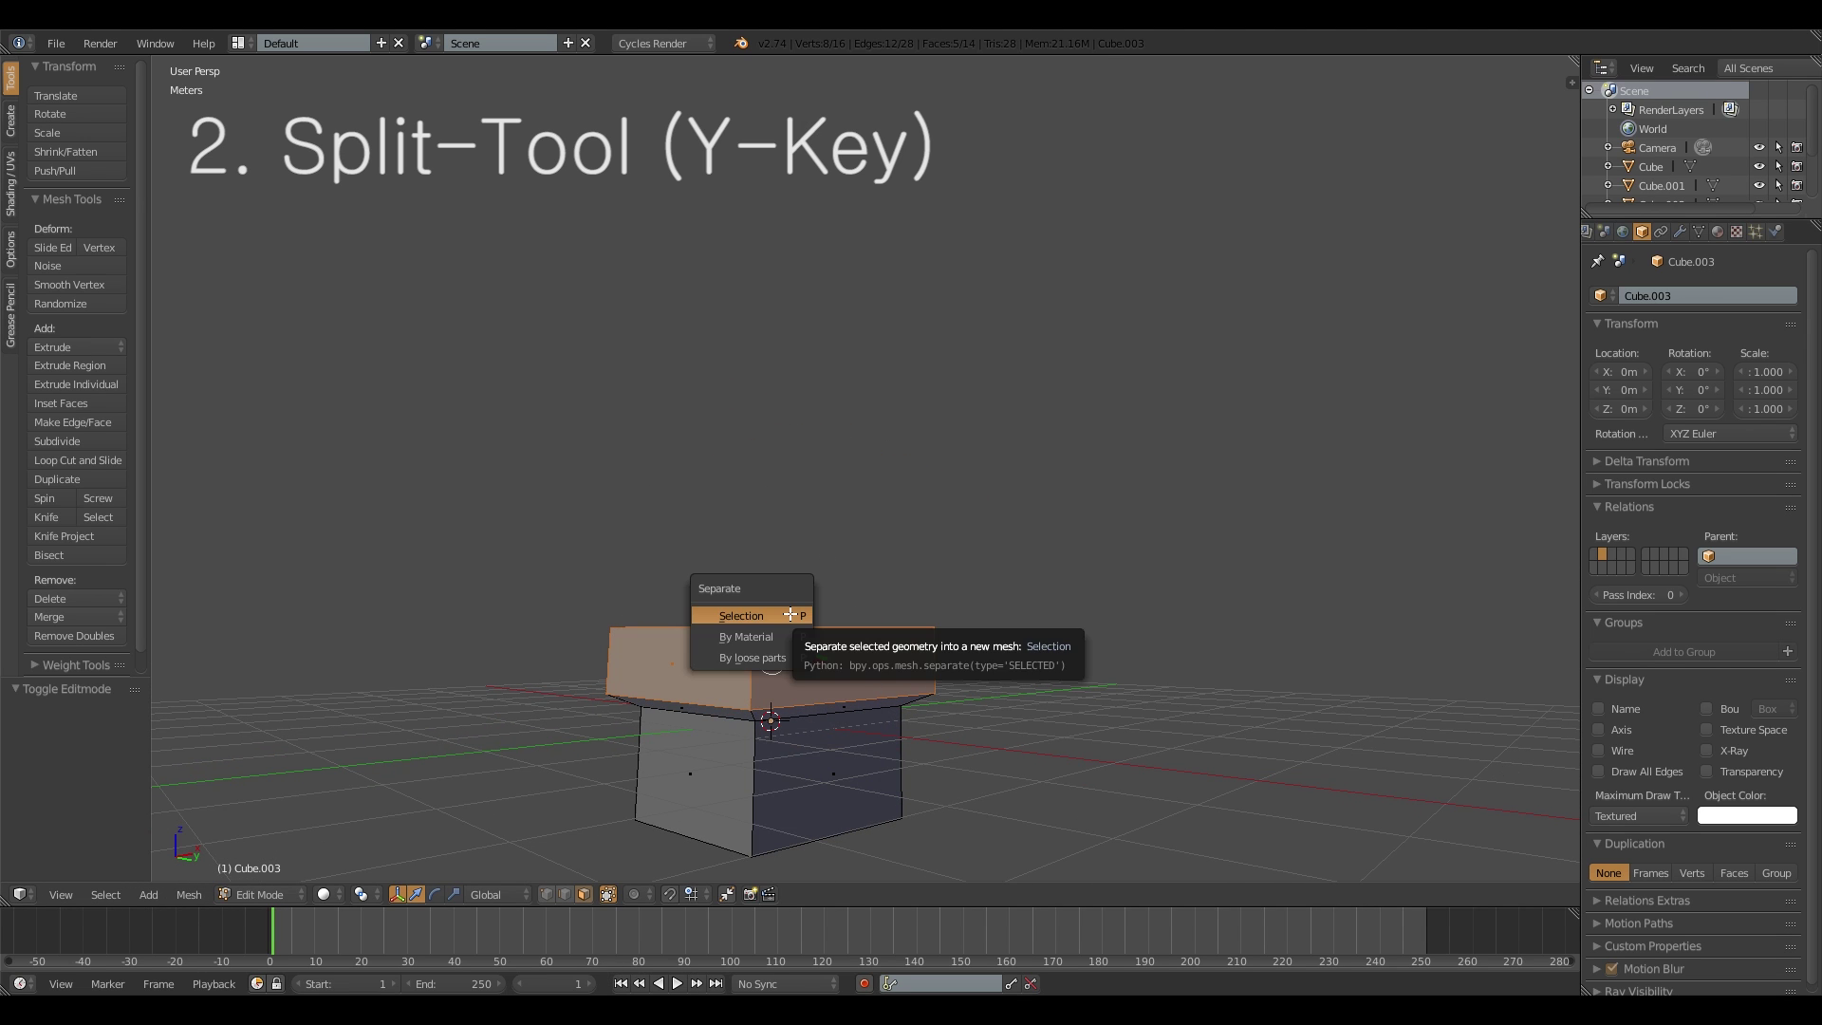
click(791, 615)
key(Tab)
right_click(795, 664)
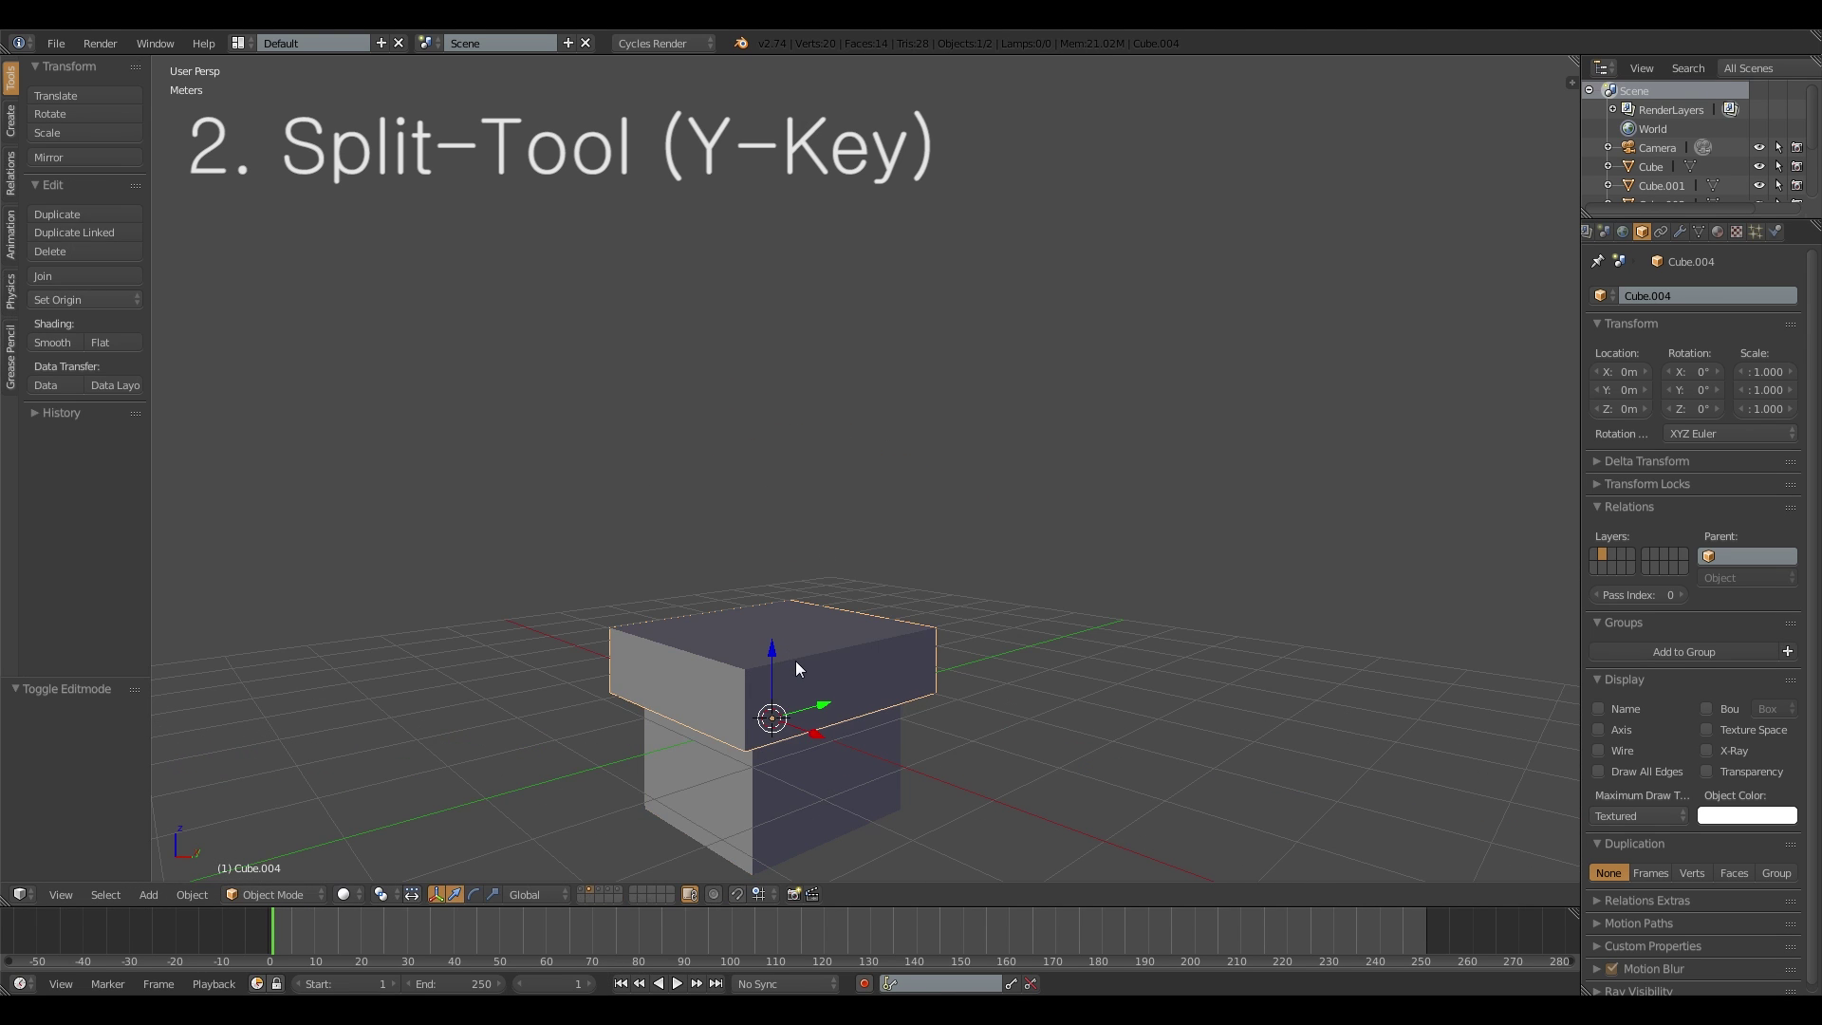
key(g)
key(Escape)
Step: Join the separated upper part with the lower block into one object
shift+right_click(820, 784)
middle_drag(820, 784, 795, 680)
key(ctrl+j)
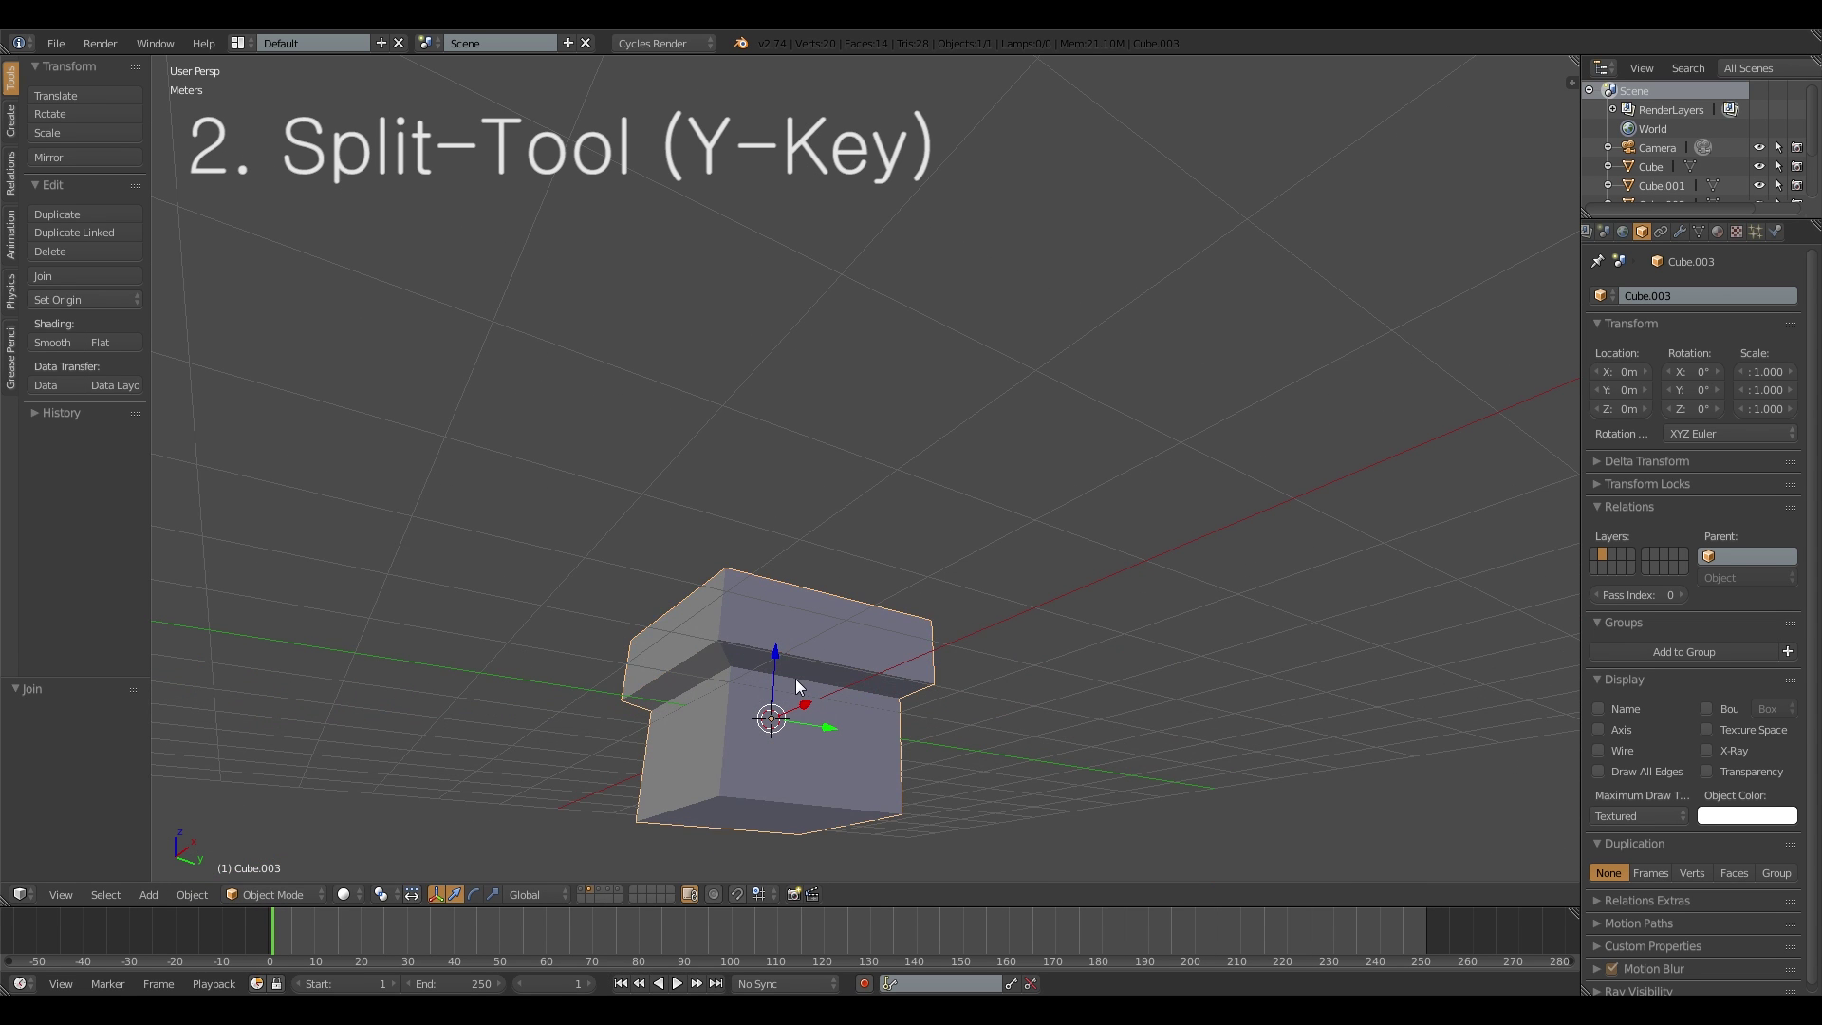
Step: In edit mode, select the upper part's linked geometry and try moving it
key(Tab)
mouse_move(801, 677)
middle_down()
mouse_move(791, 650)
mouse_move(809, 663)
middle_up()
key(l)
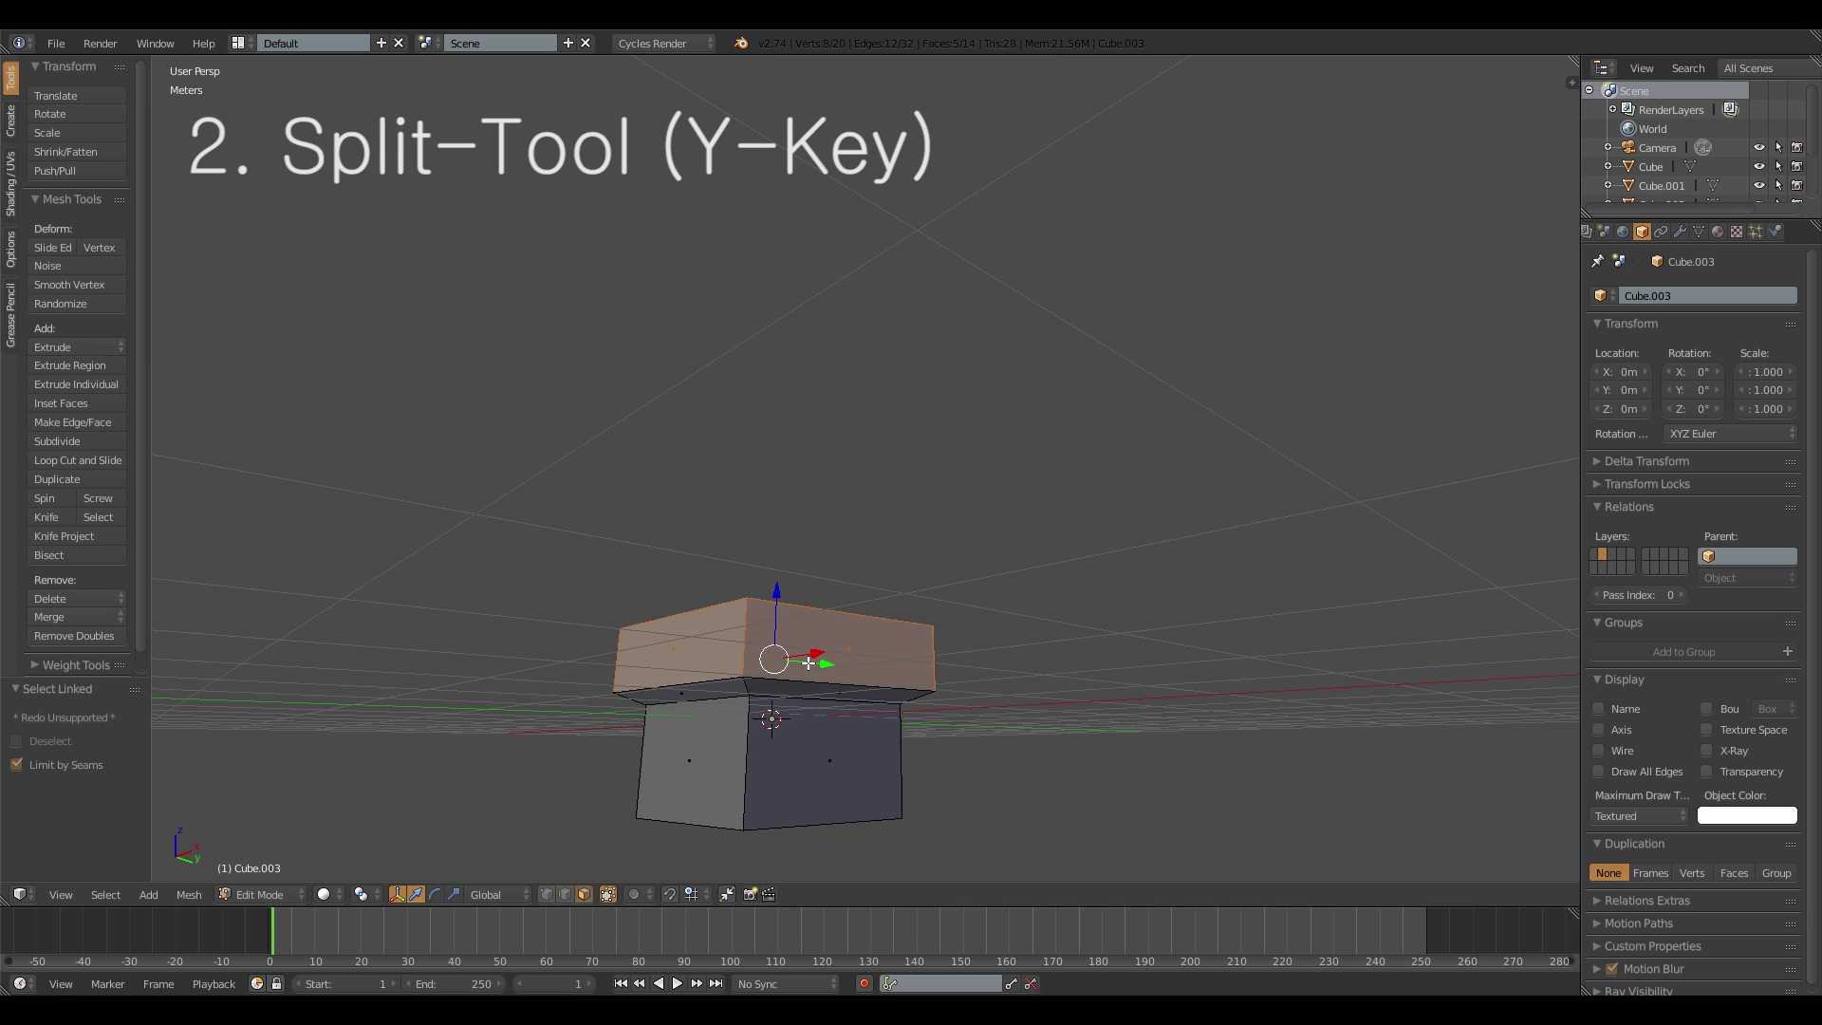
key(g)
key(Escape)
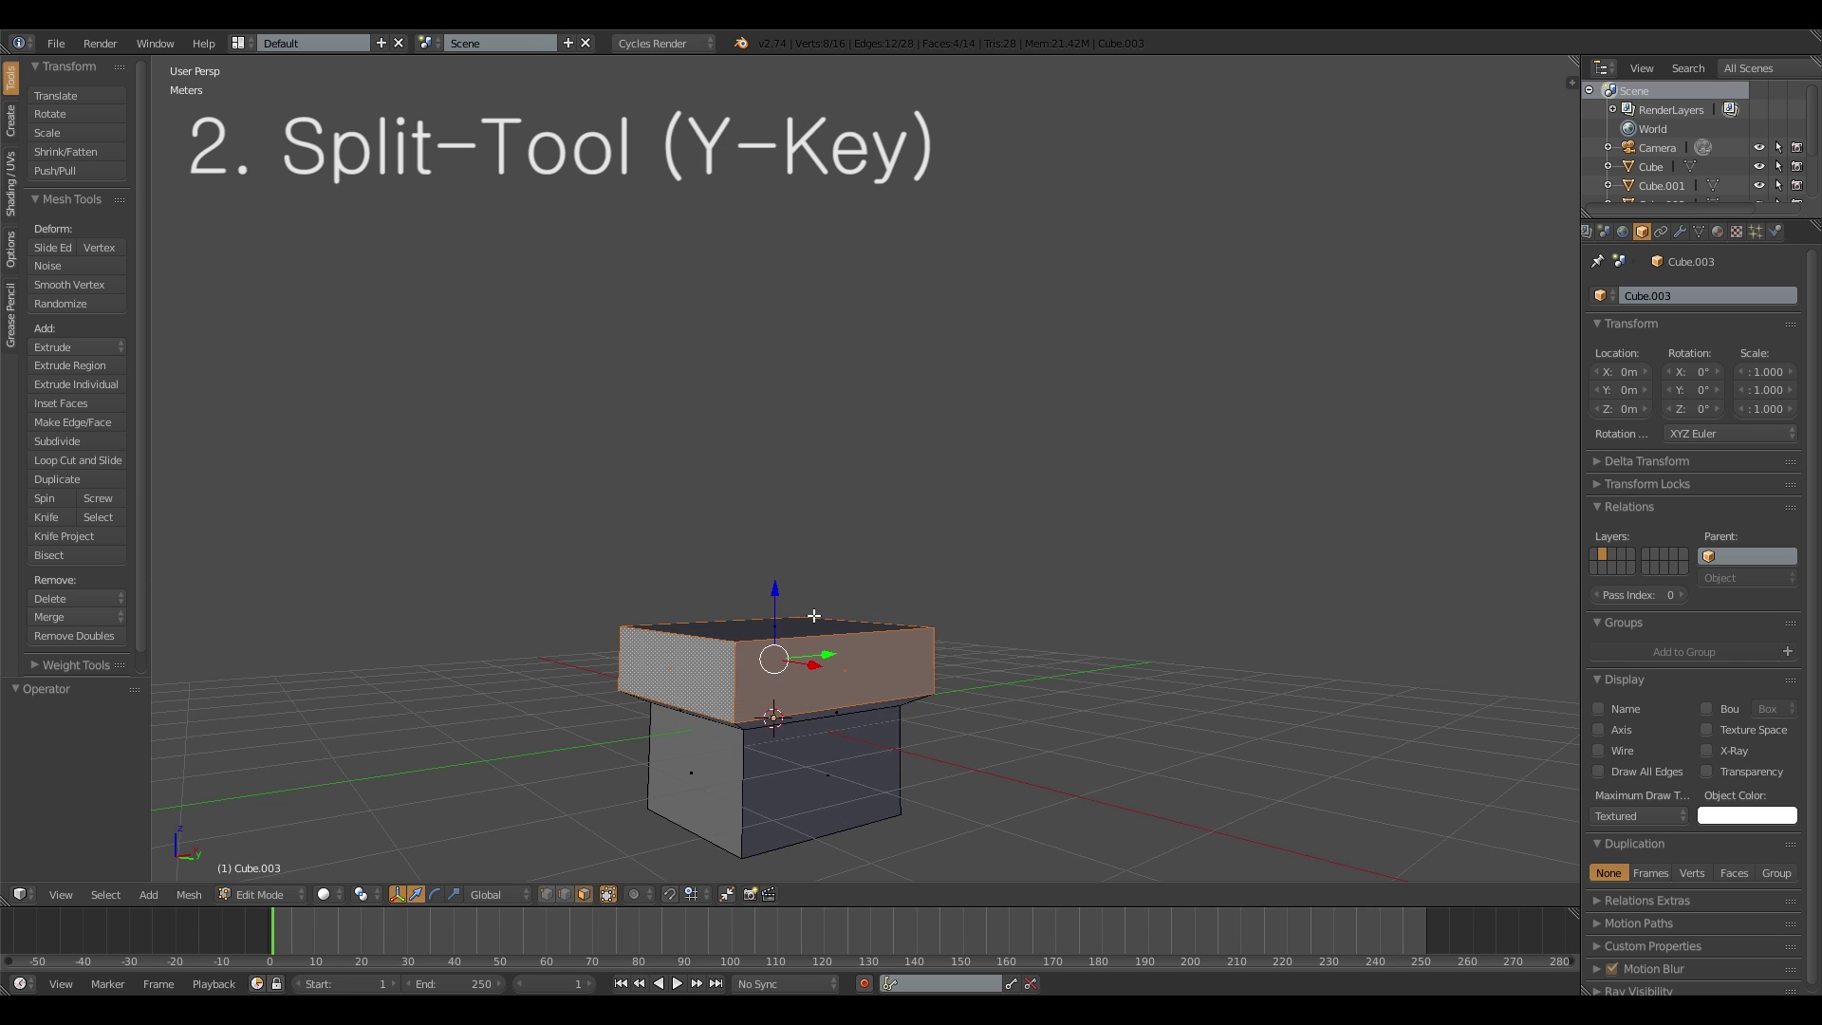
Step: Add the top face to the selected side faces, split the upper part off within the mesh, and move it upward
key(g)
right_click(843, 546)
middle_drag(854, 588, 756, 634)
shift+right_click(805, 617)
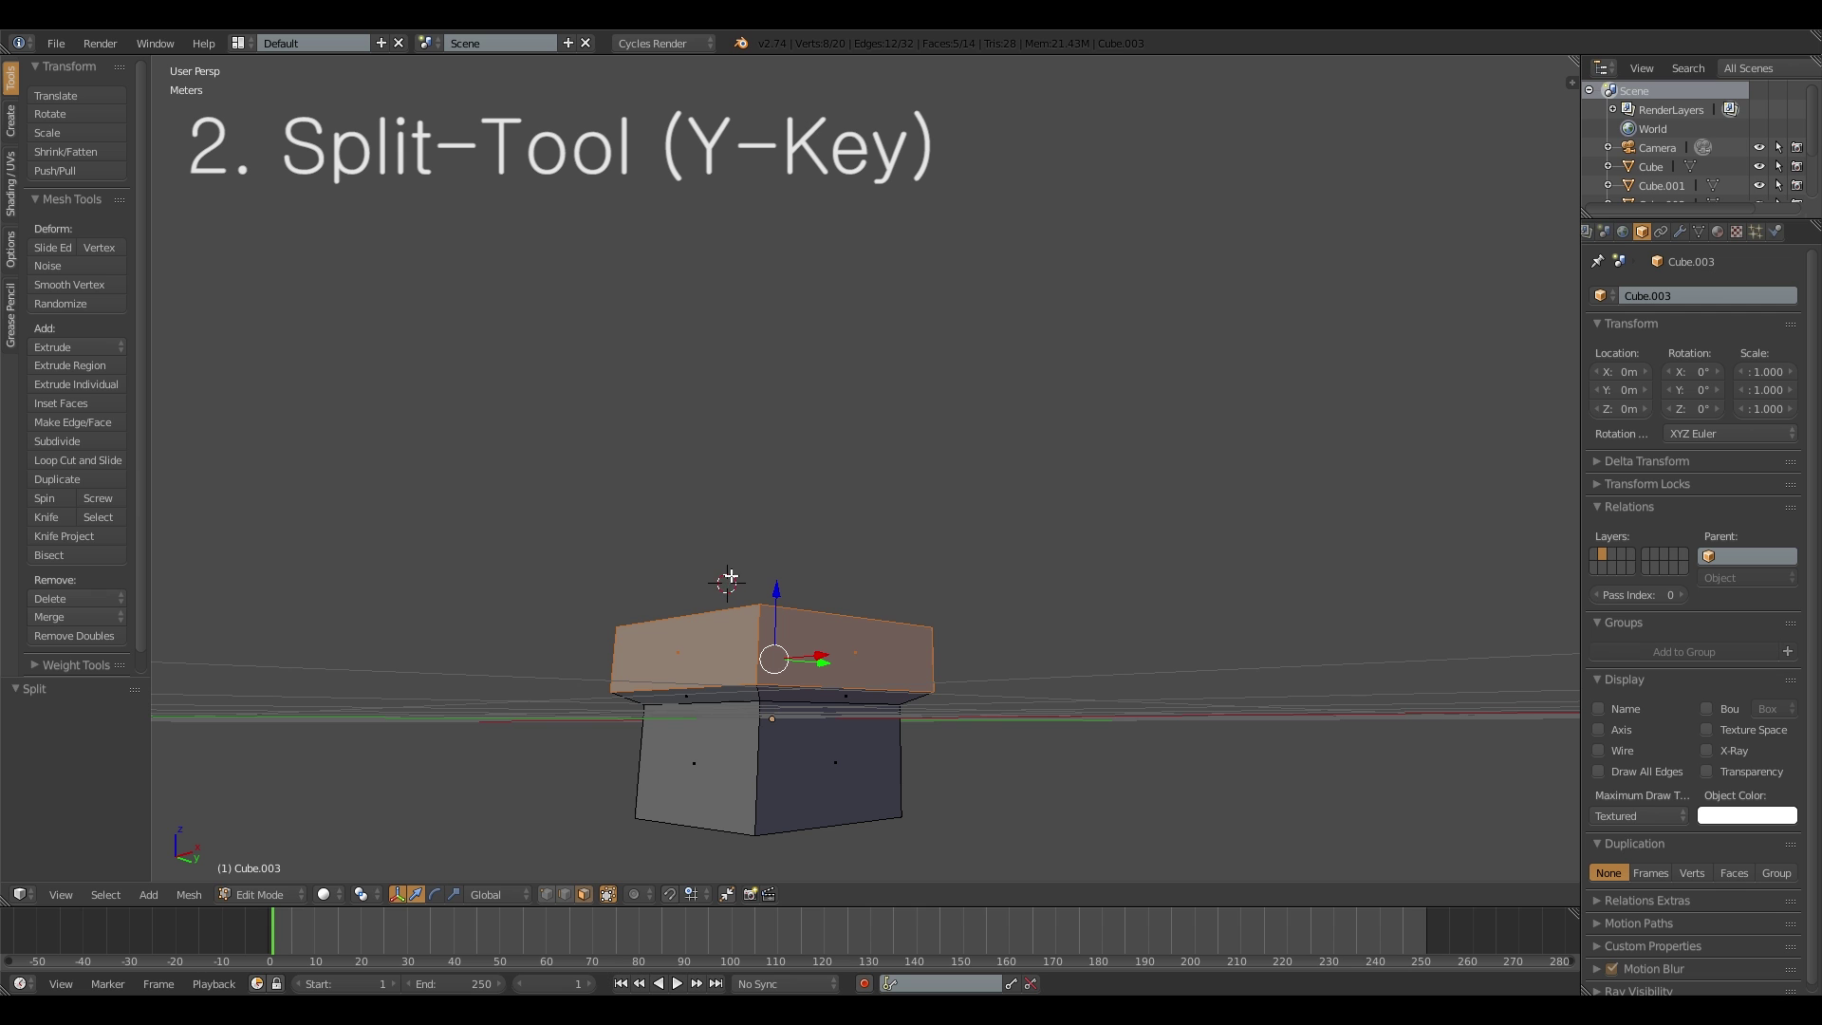
key(g)
click(770, 379)
middle_drag(771, 379, 886, 581)
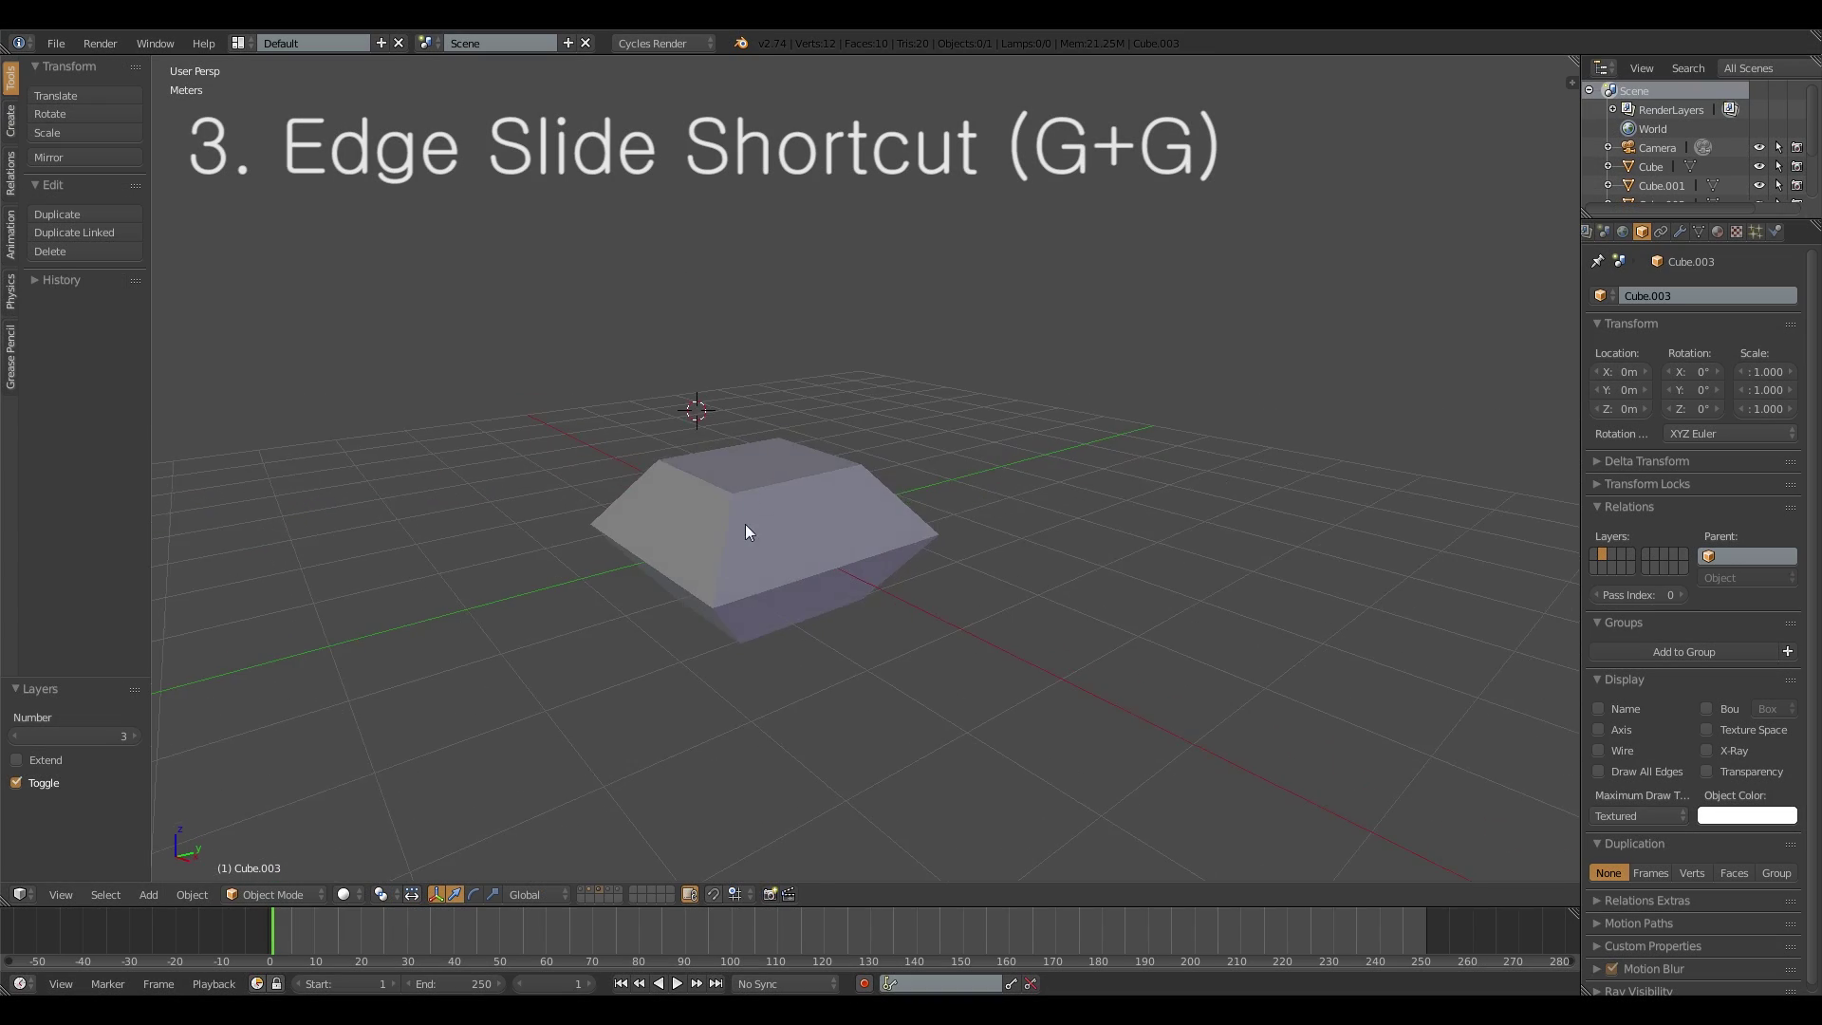
Step: Select the faceted block with sloping sides and enter edit mode with nothing selected
right_click(744, 524)
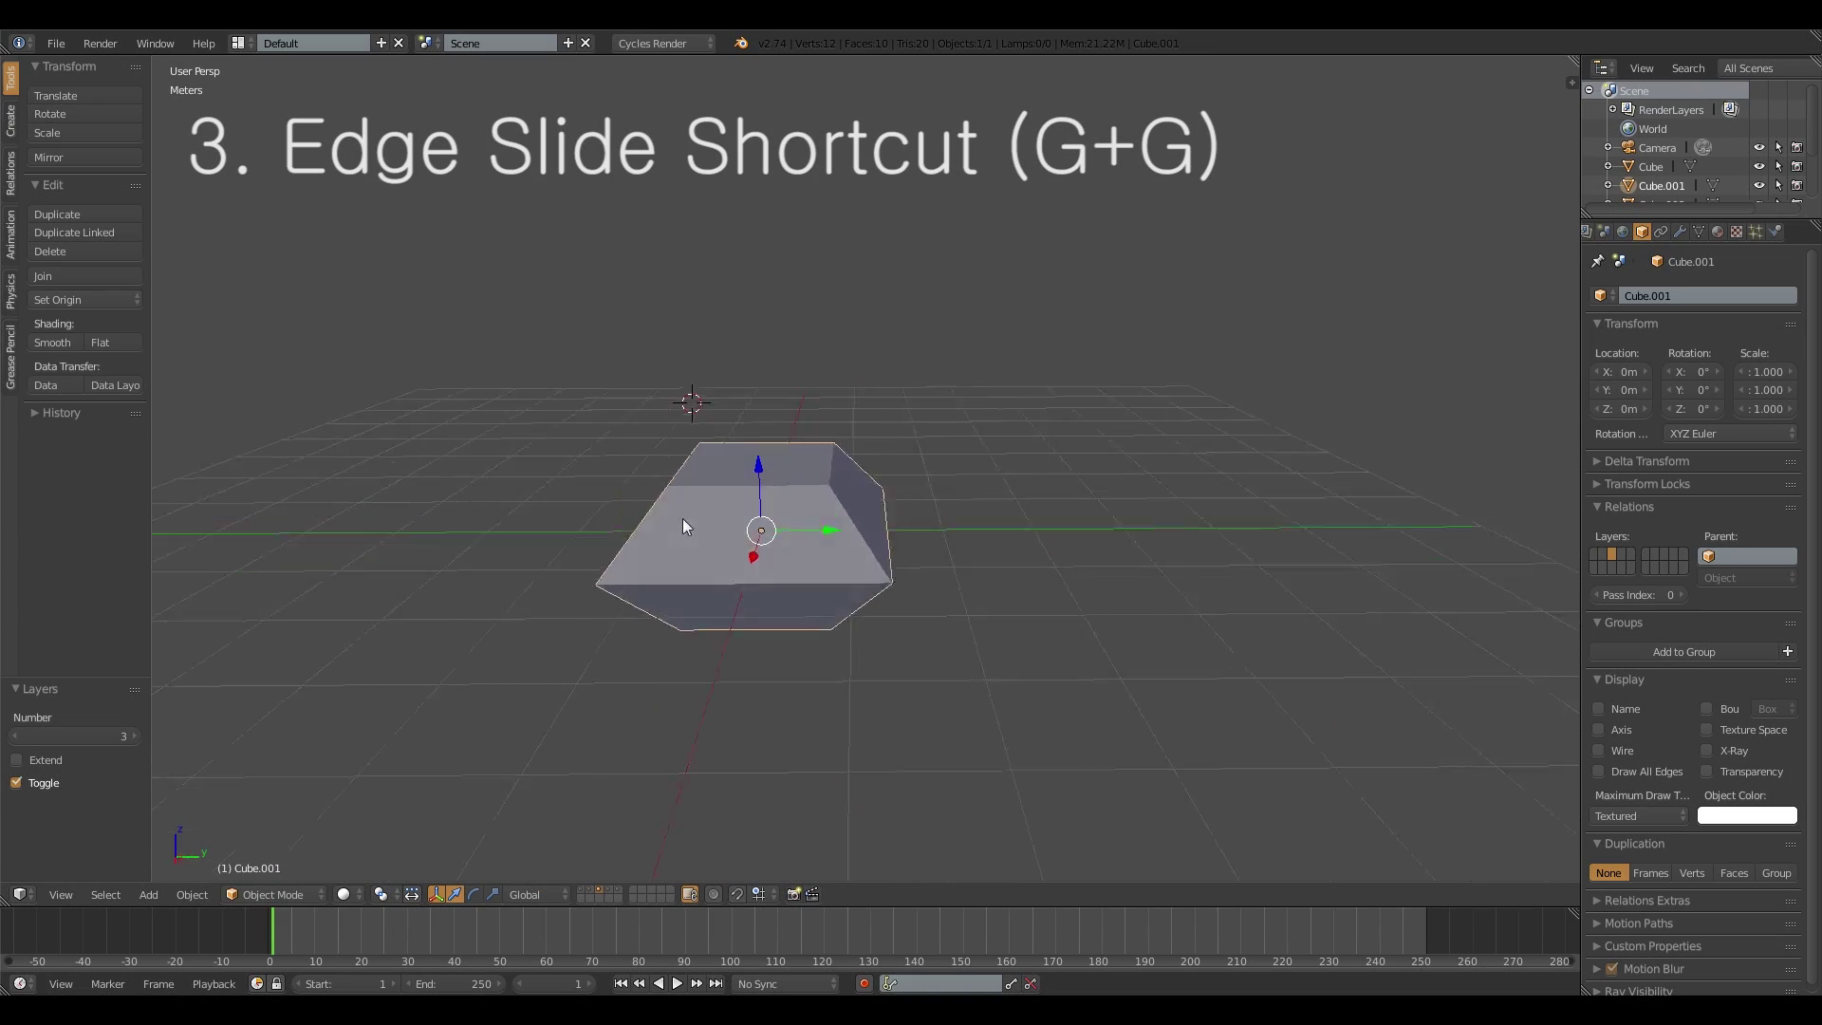
middle_drag(686, 526, 848, 589)
scroll(862, 630, up, 1)
key(Tab)
key(a)
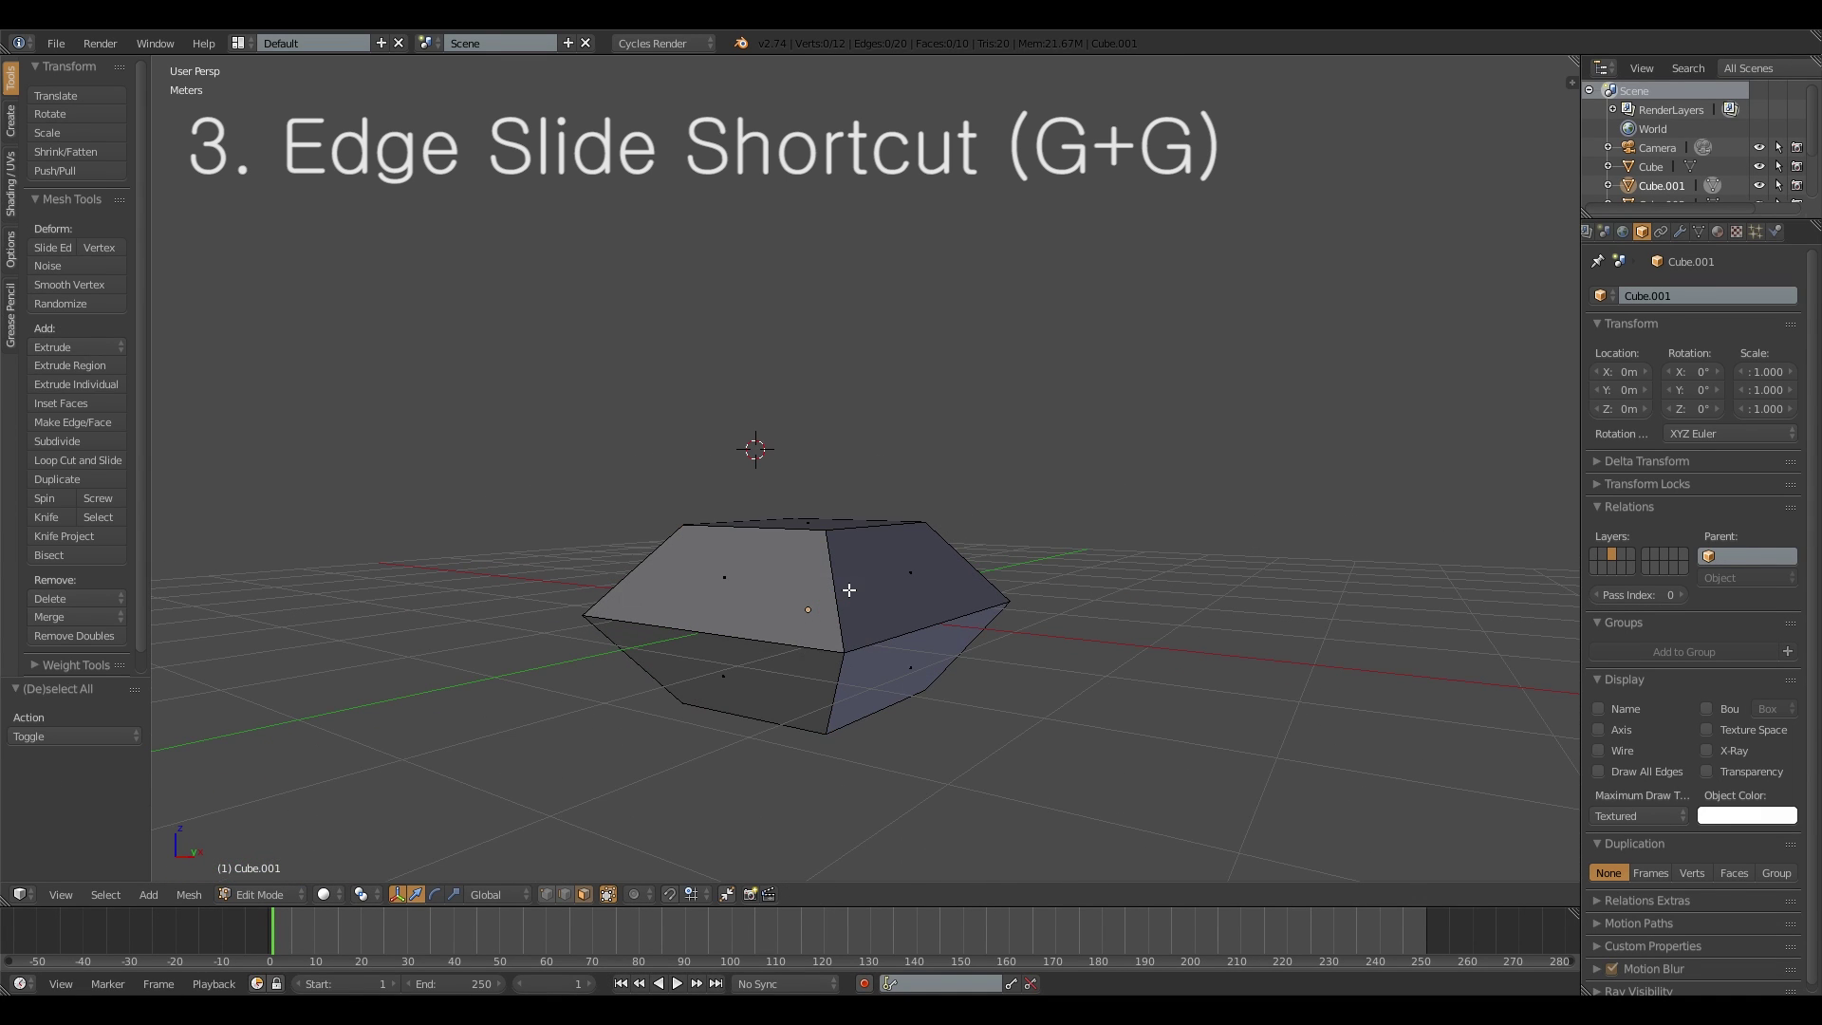
Step: Add a horizontal loop cut around the block's upper sloping faces, slid to about -0.275
key(ctrl+r)
click(837, 592)
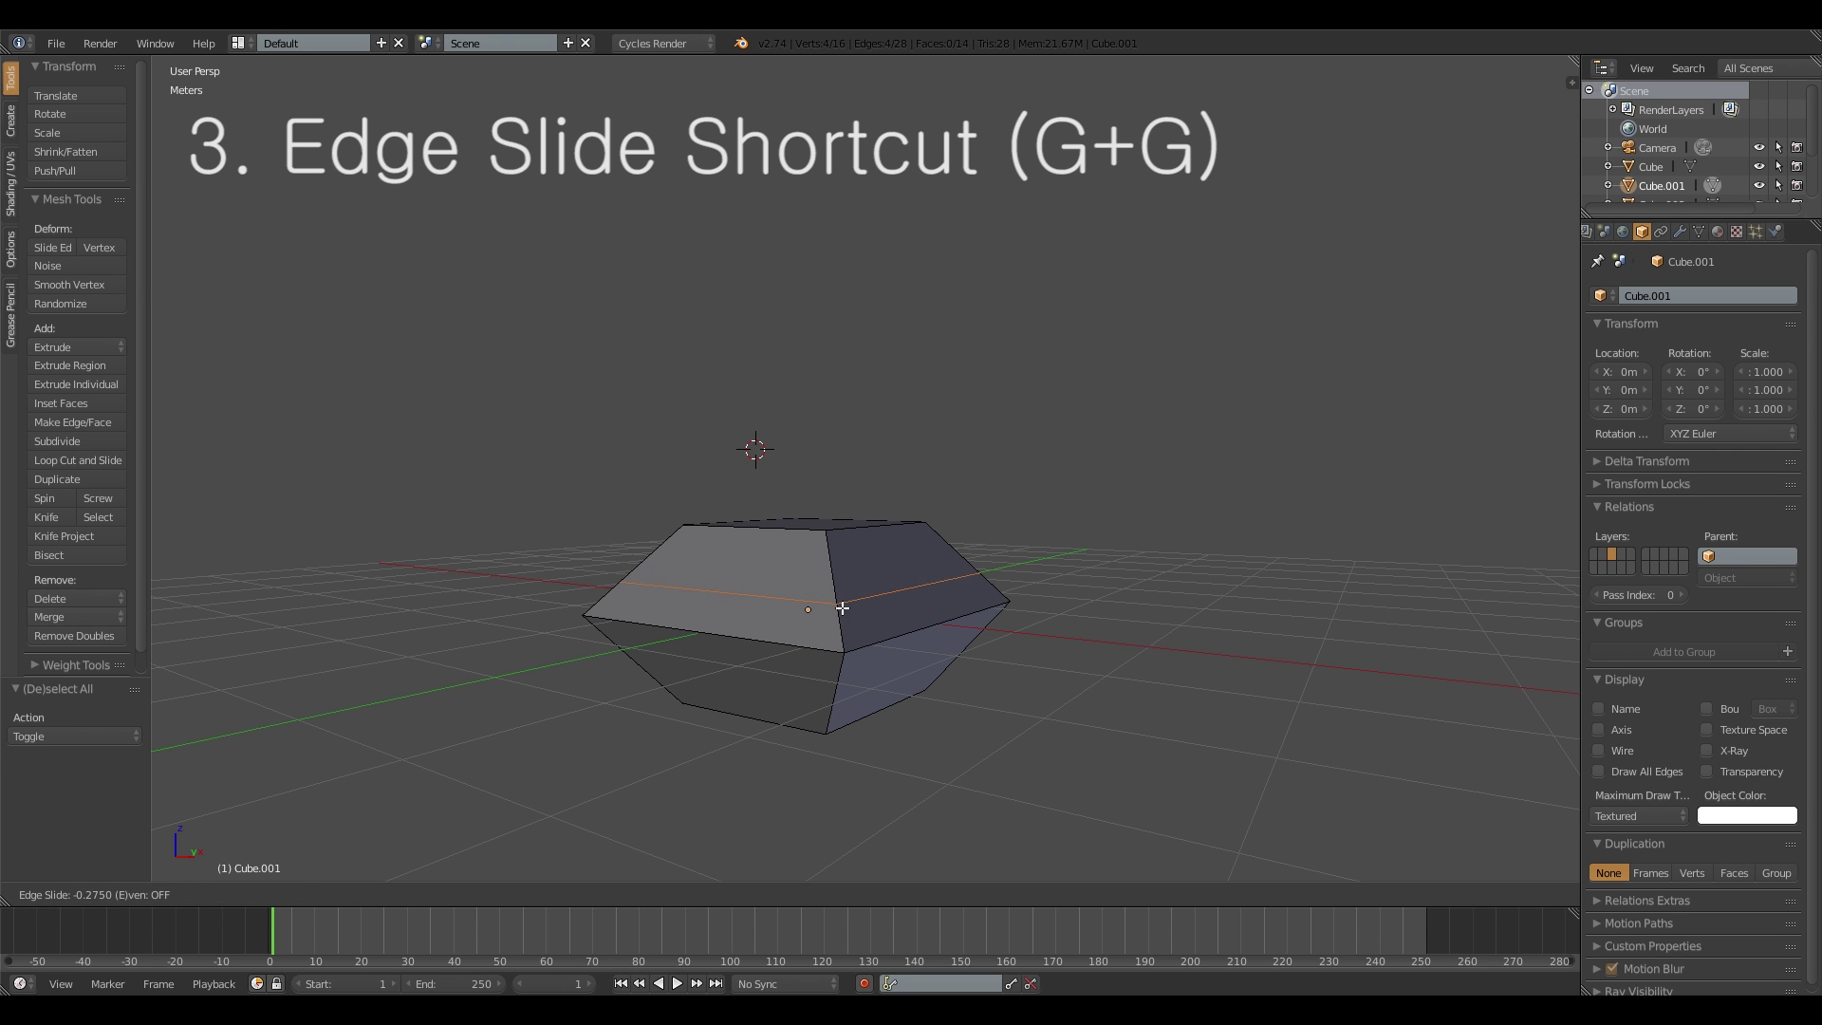
click(842, 607)
middle_drag(842, 607, 920, 578)
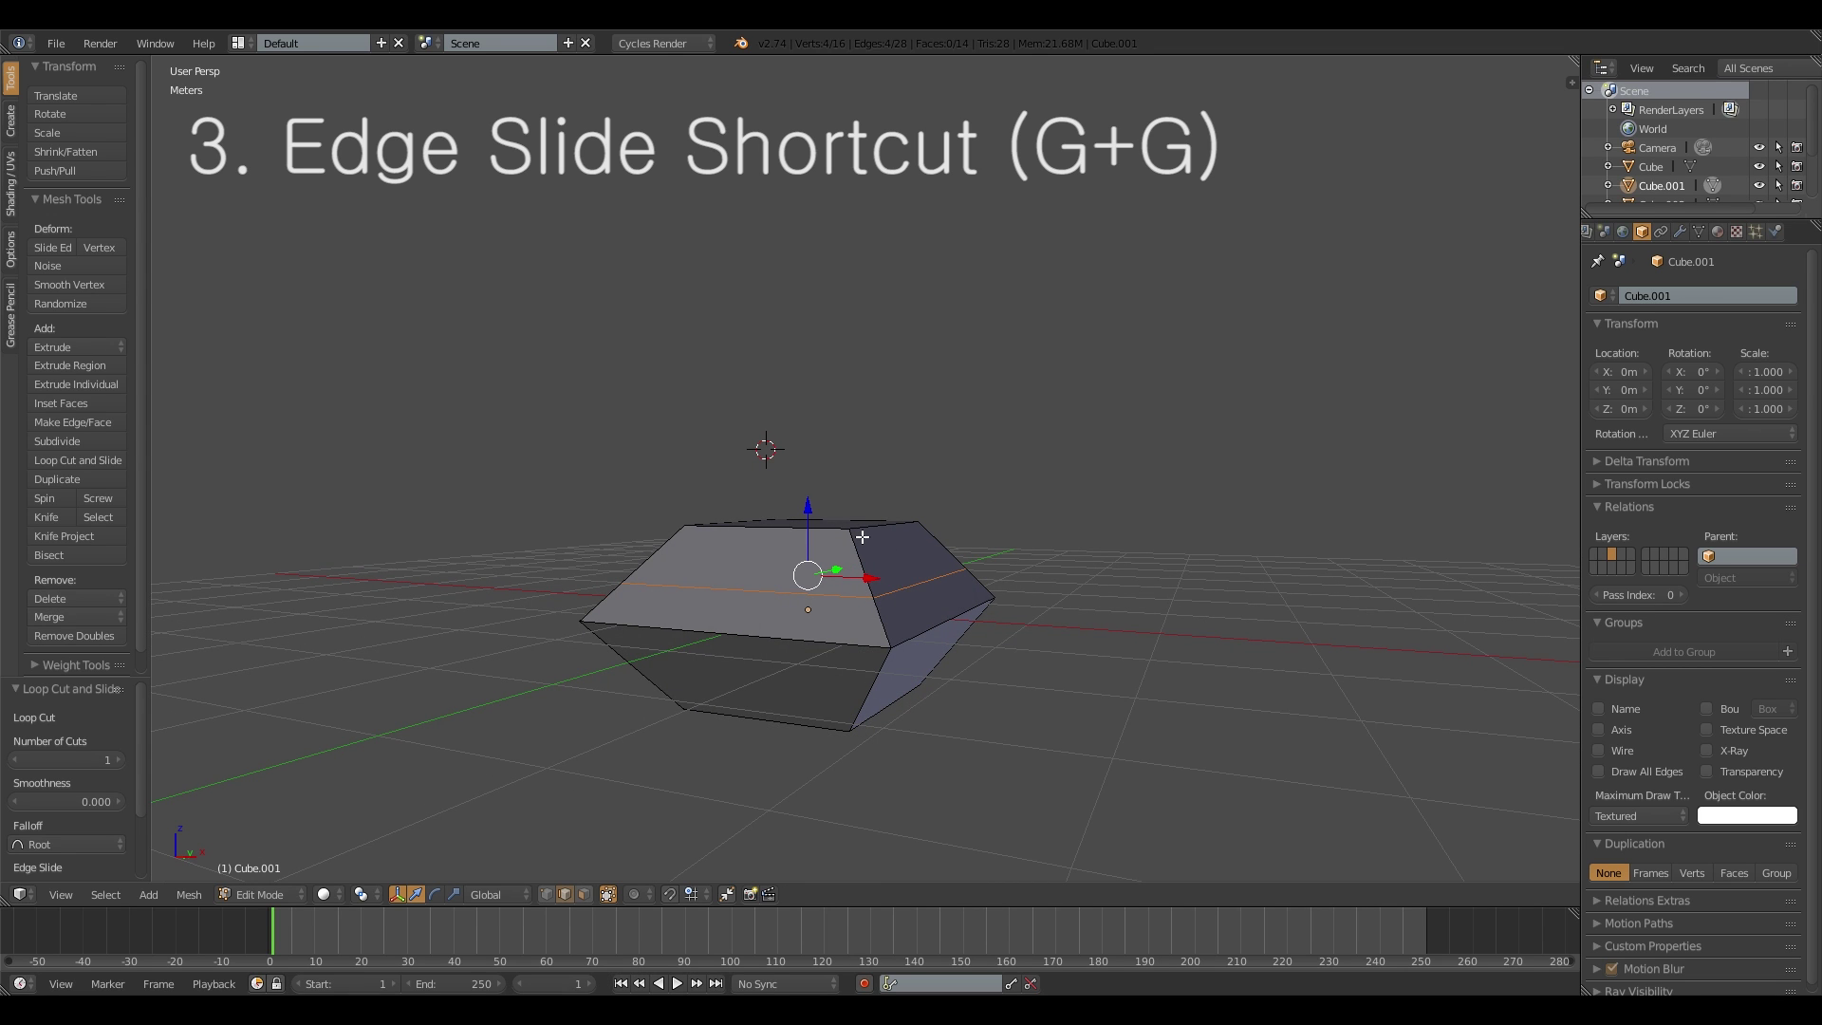
Step: Try to move the new edge loop along the global Z axis
key(g)
key(z)
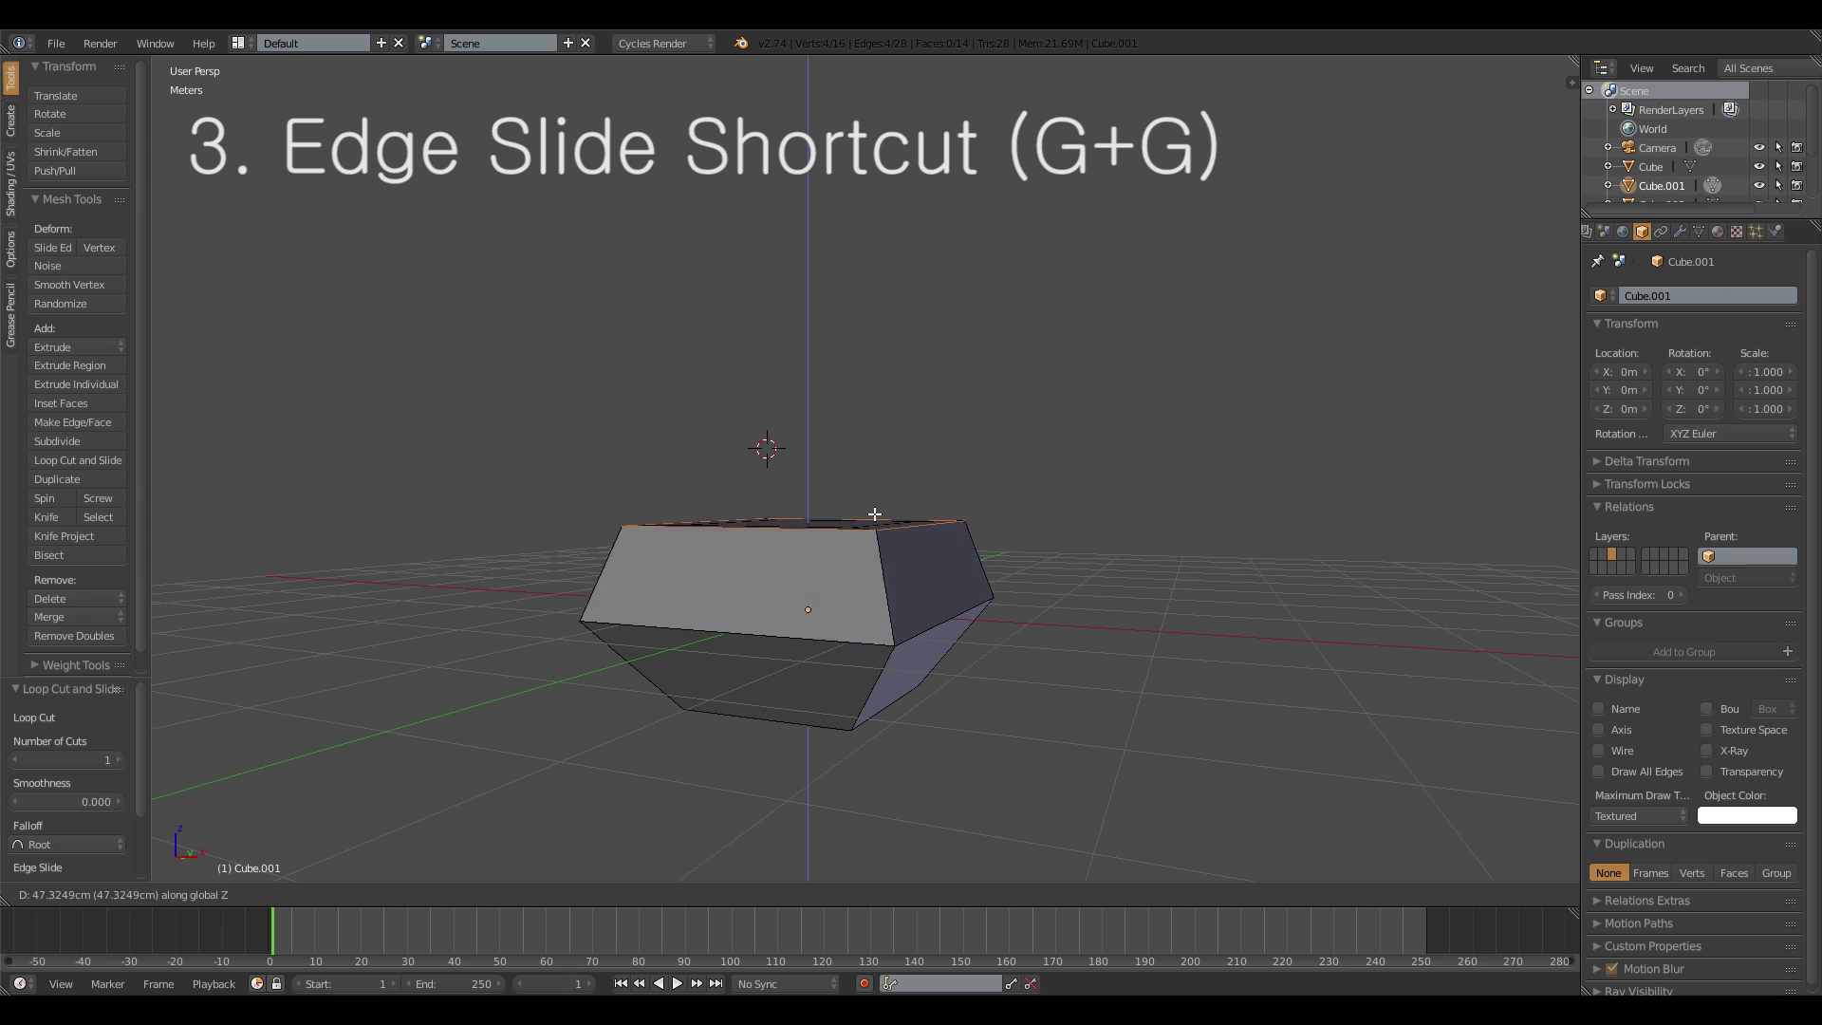
right_click(881, 553)
Step: Edge-slide the loop up along the sloping faces by a factor of about 0.325
middle_drag(904, 564, 920, 568)
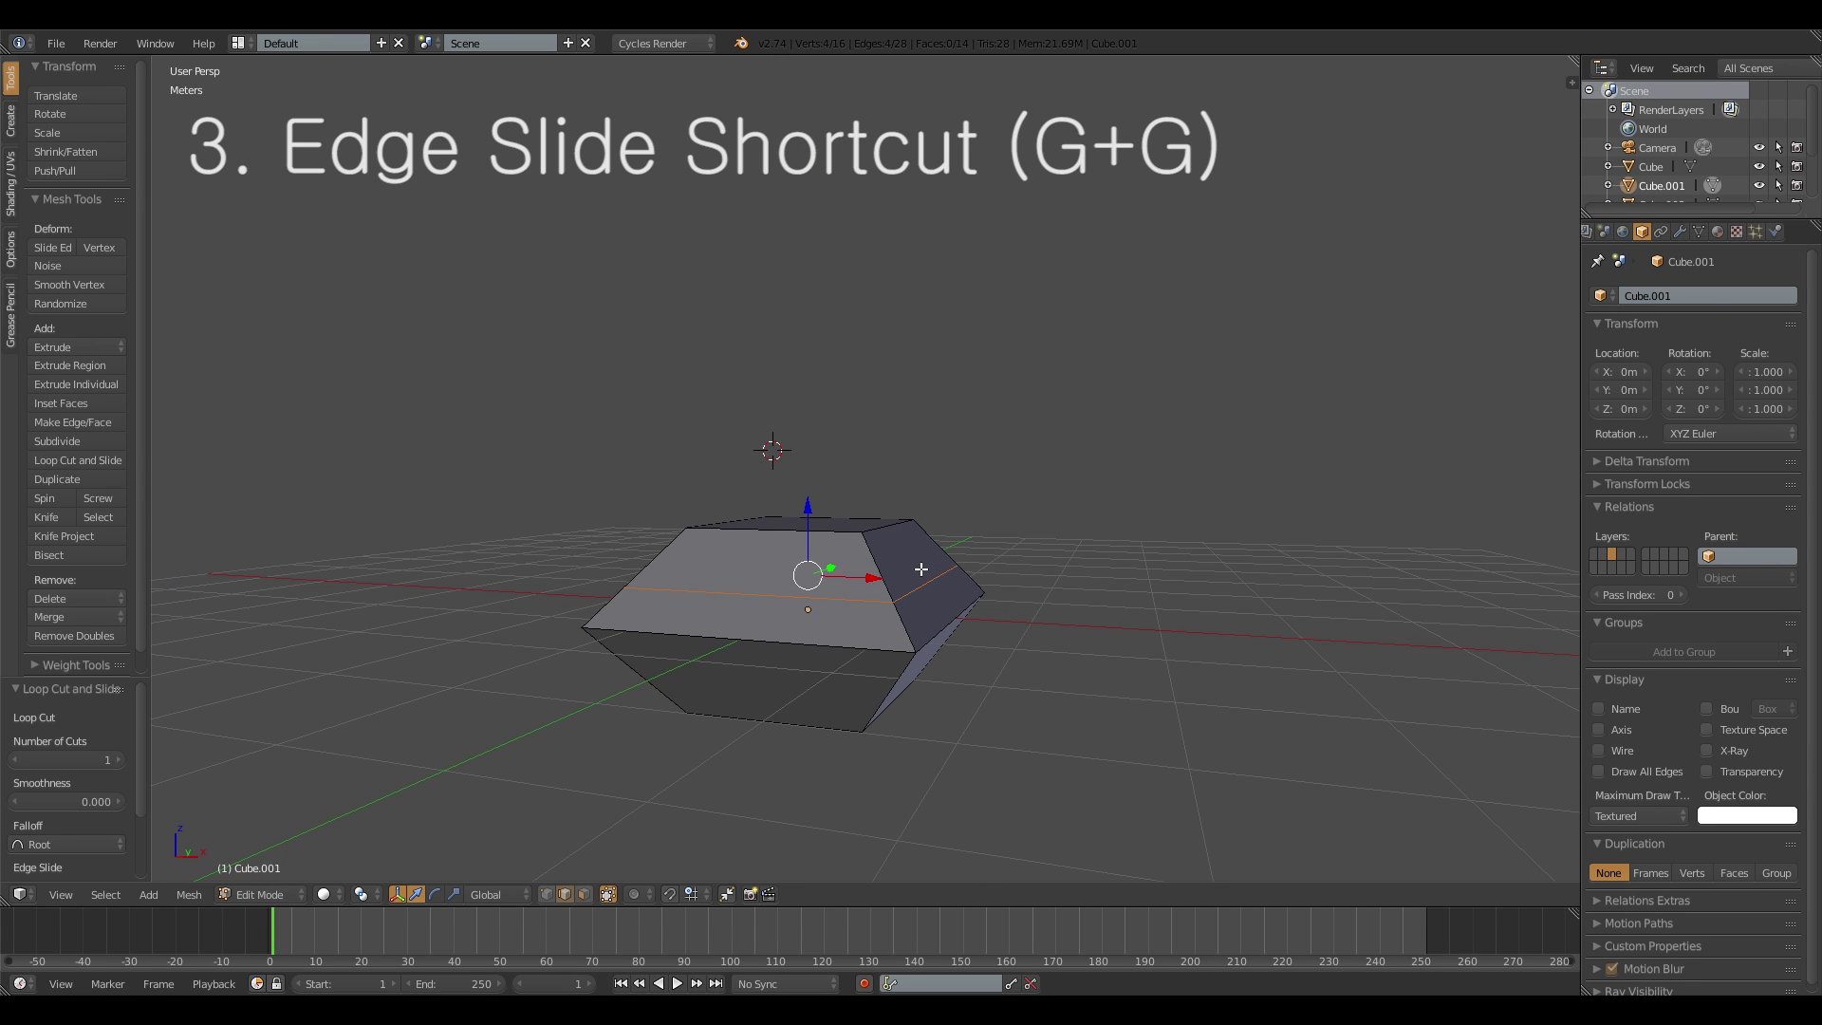
key(g)
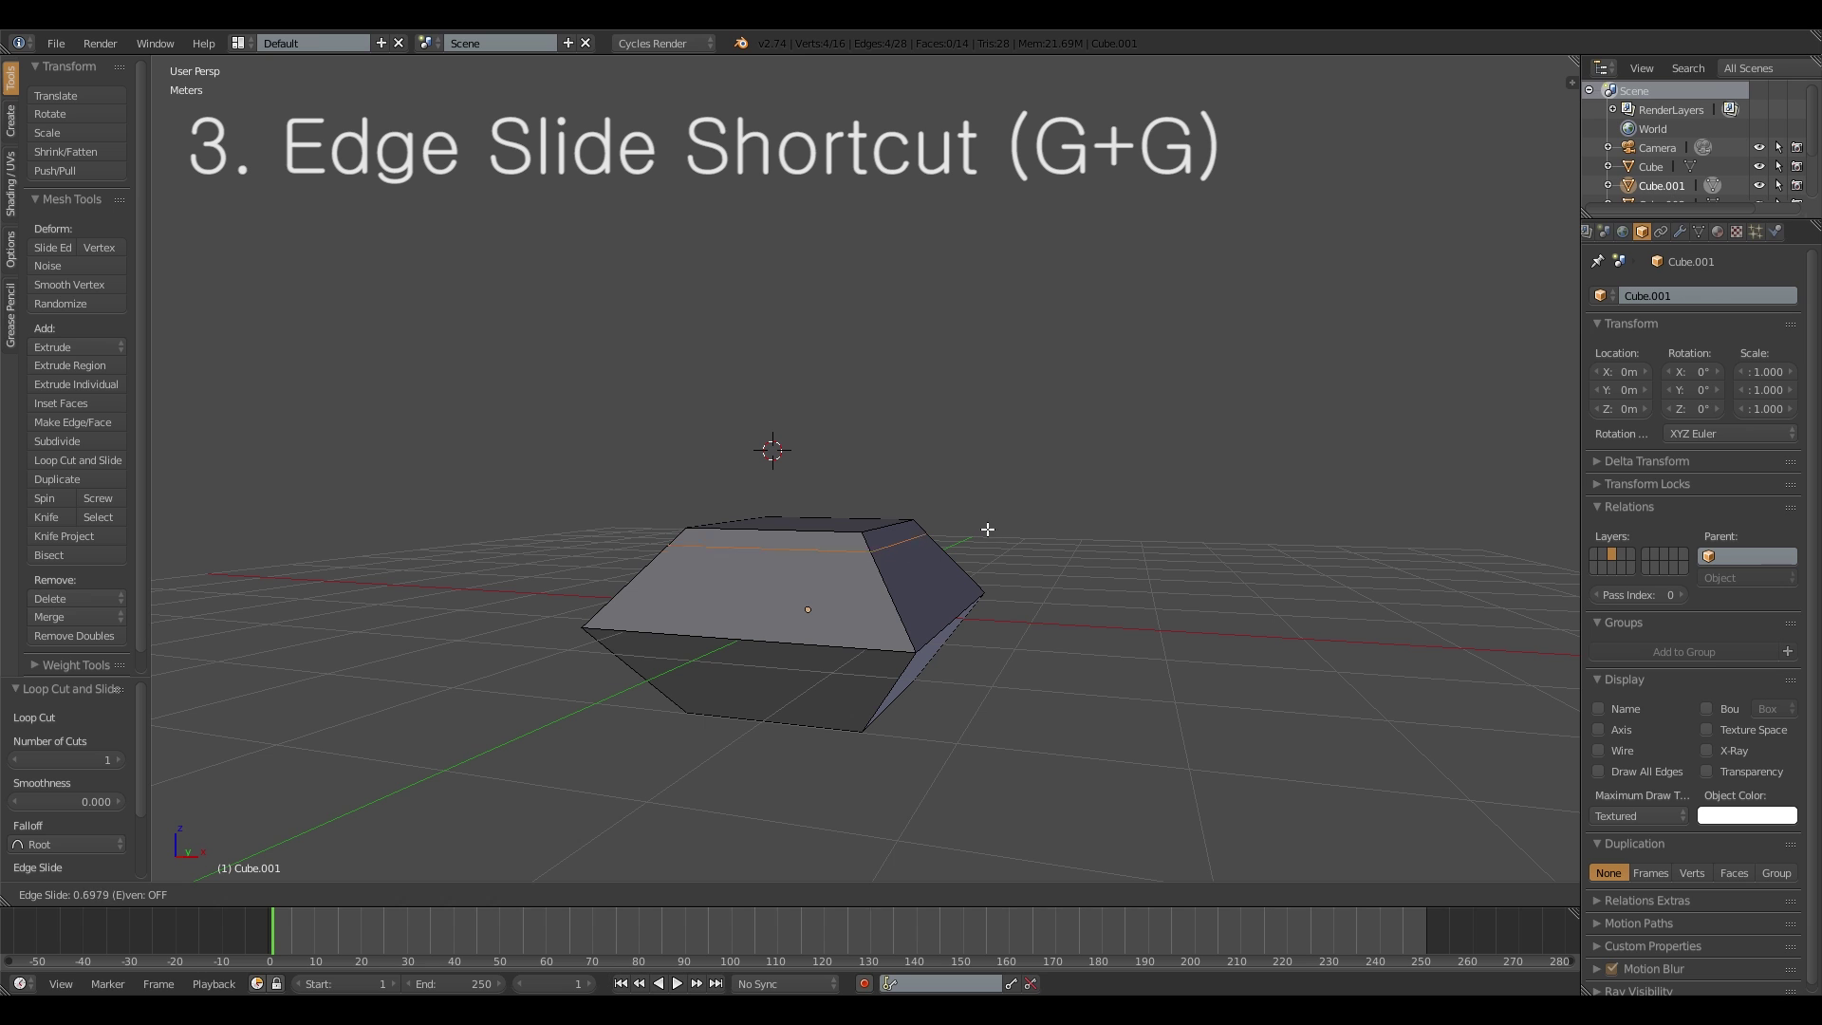
click(992, 548)
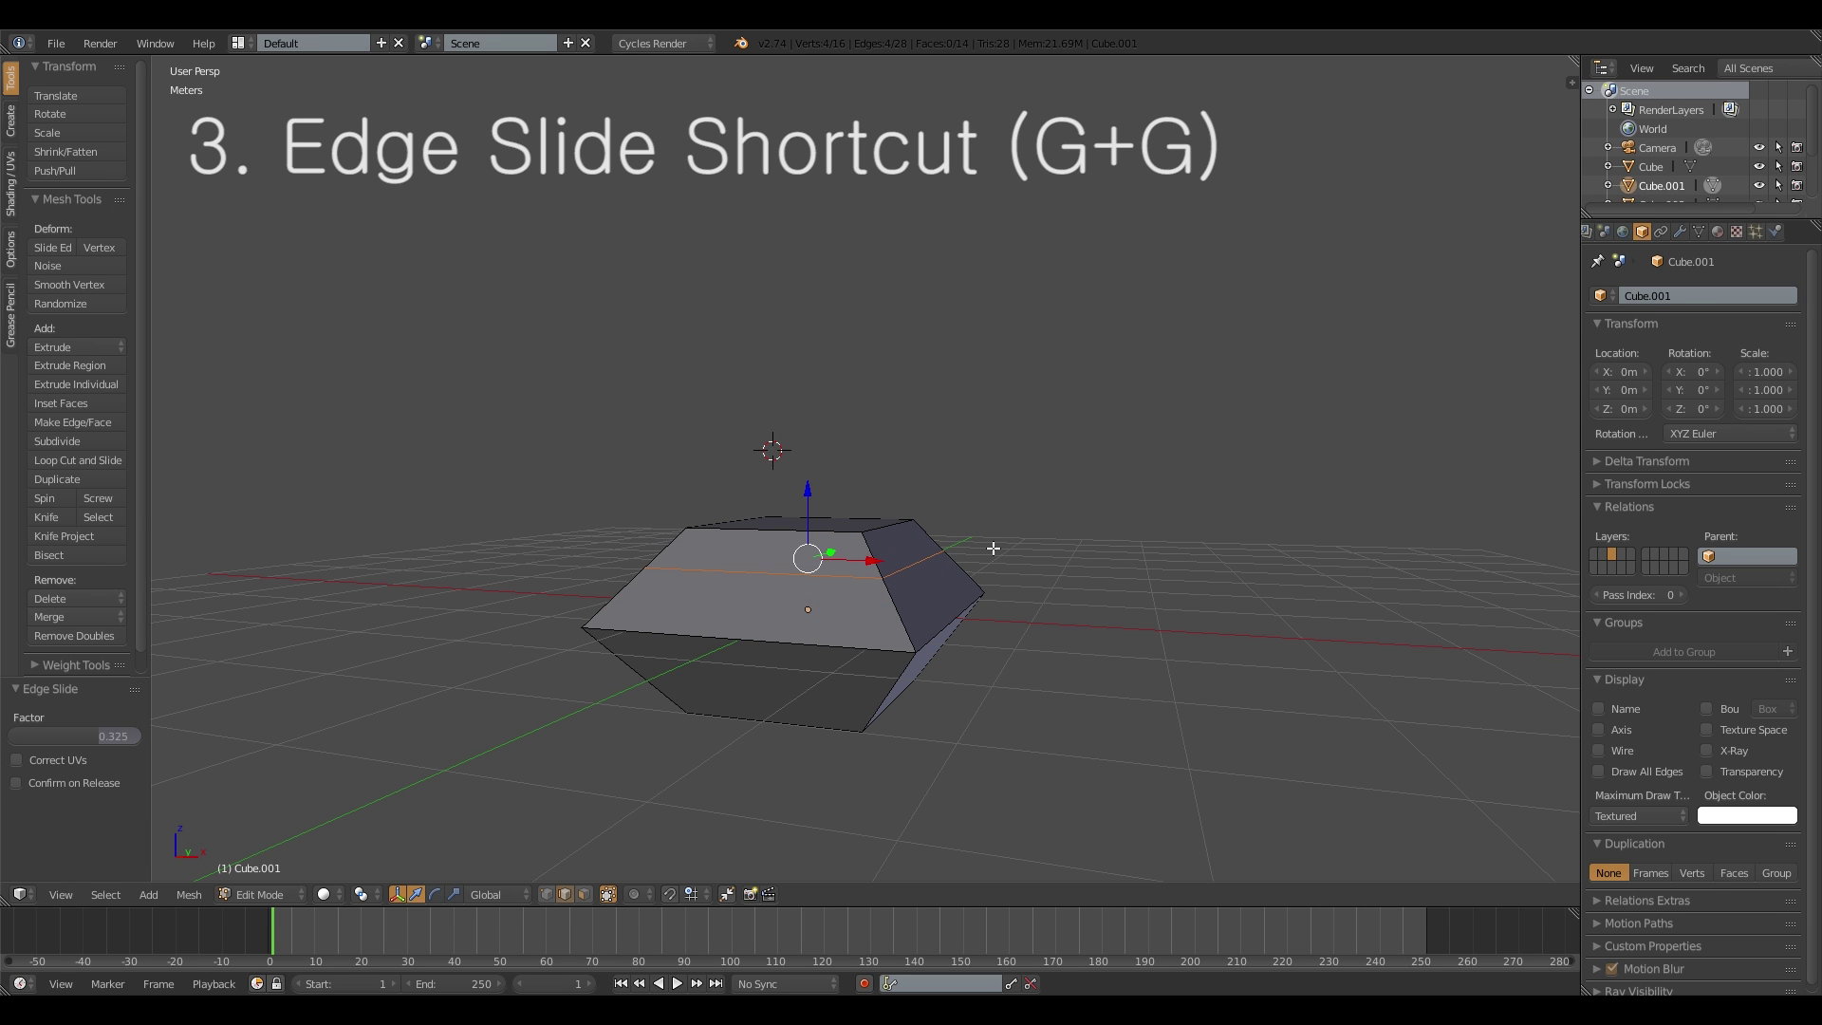
Step: In vertex selection mode, try sliding the loop's front corner vertex down along its edge
key(ctrl+Tab)
click(925, 513)
right_click(882, 576)
middle_drag(884, 576, 901, 588)
key(g)
key(g)
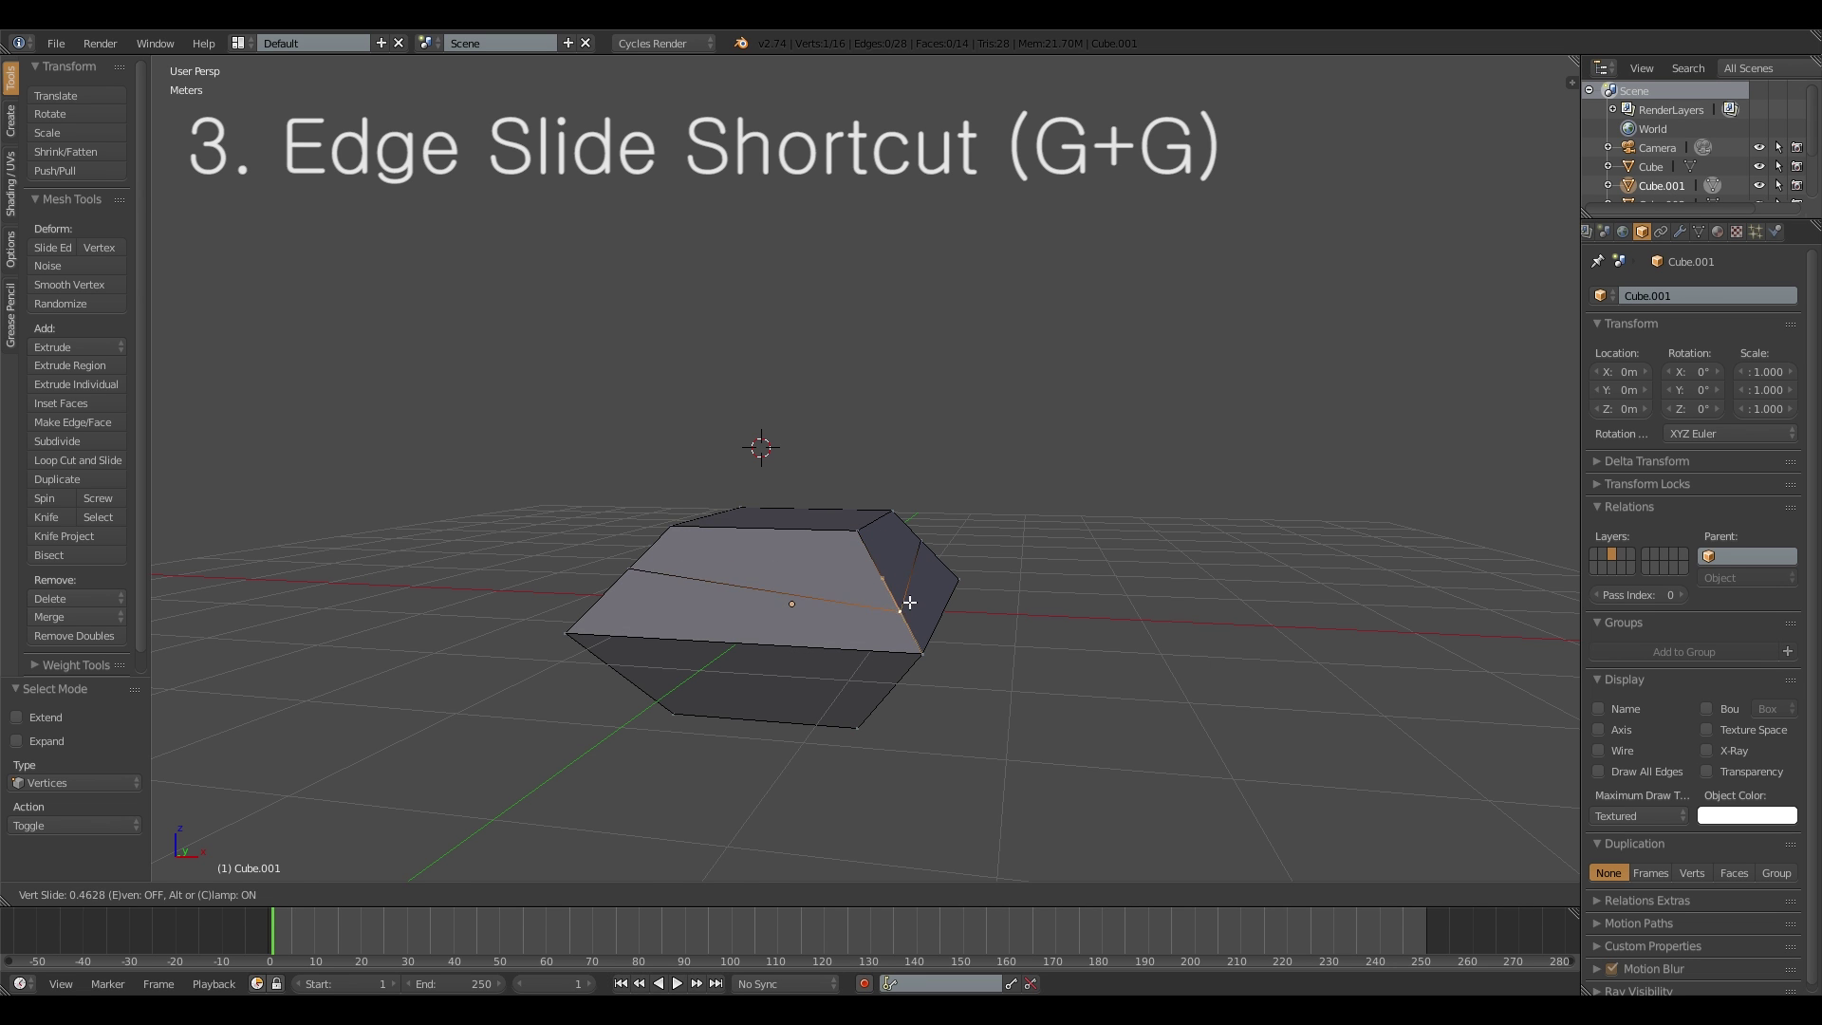
click(902, 601)
Step: In face selection mode, try edge-sliding the front face below the loop
scroll(926, 582, up, 1)
middle_drag(926, 582, 872, 550)
key(ctrl+Tab)
click(788, 595)
right_click(860, 617)
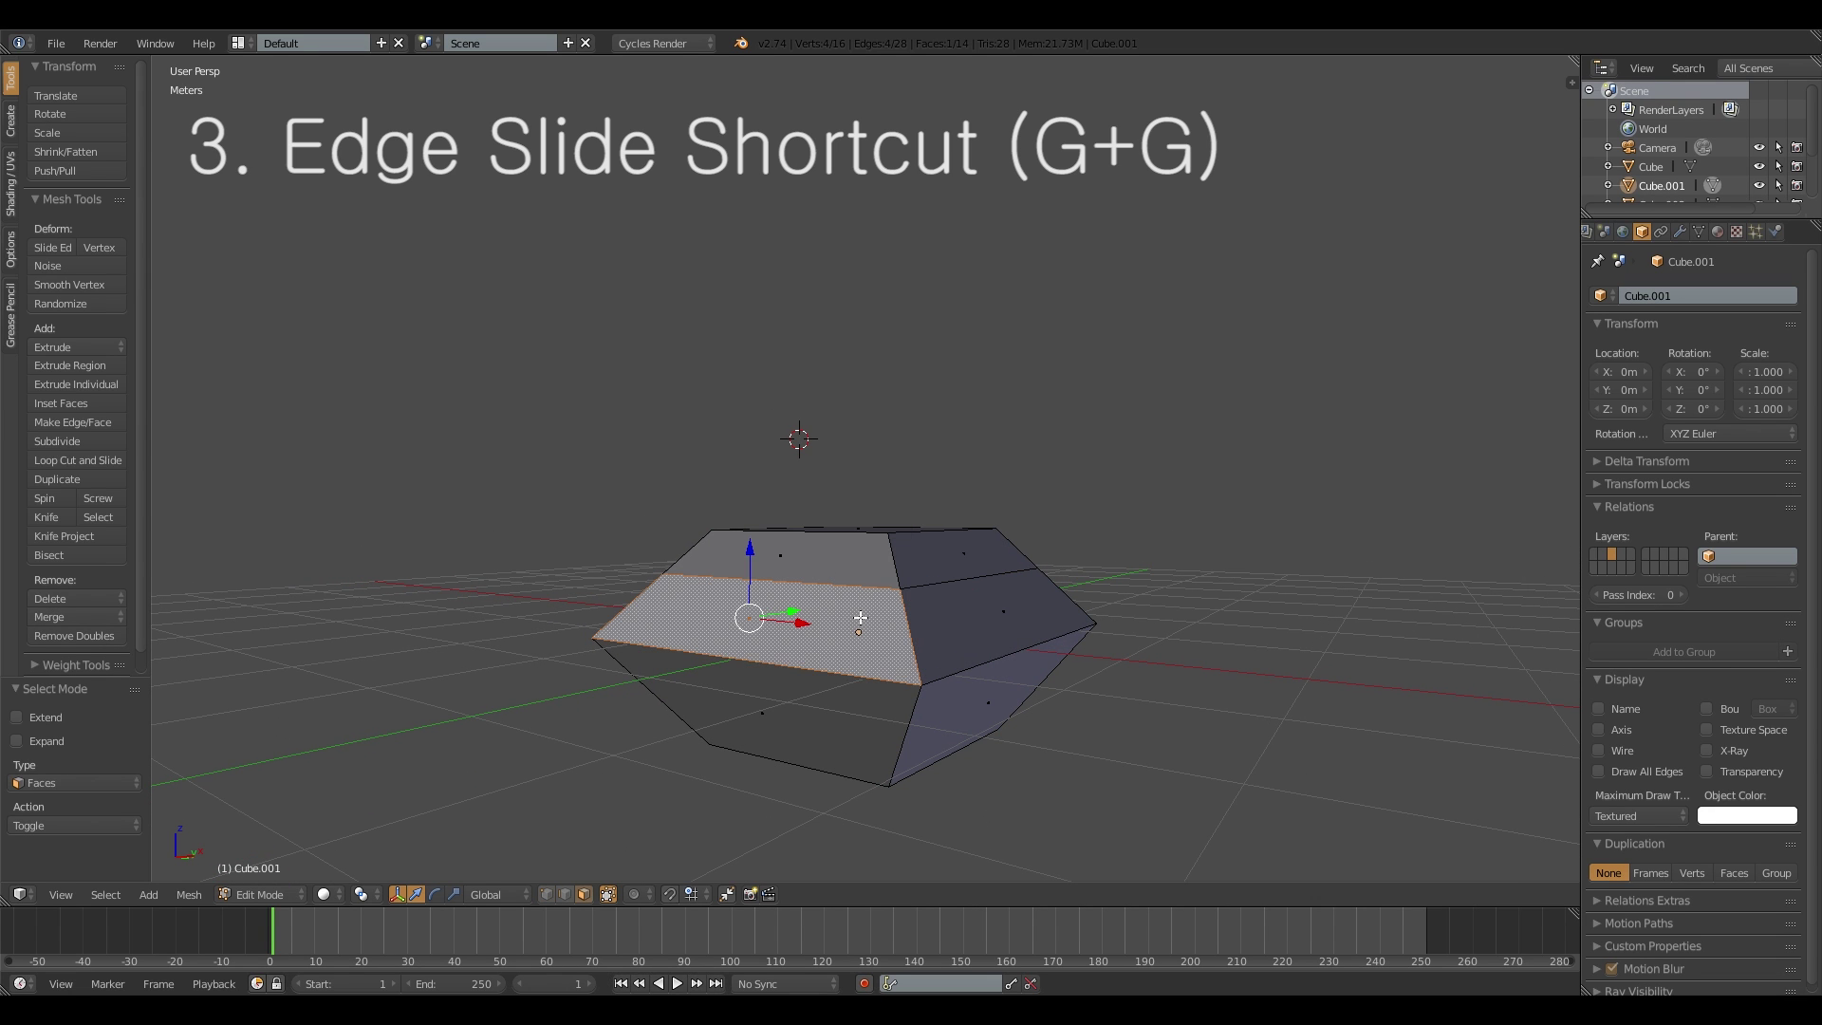
key(g)
key(g)
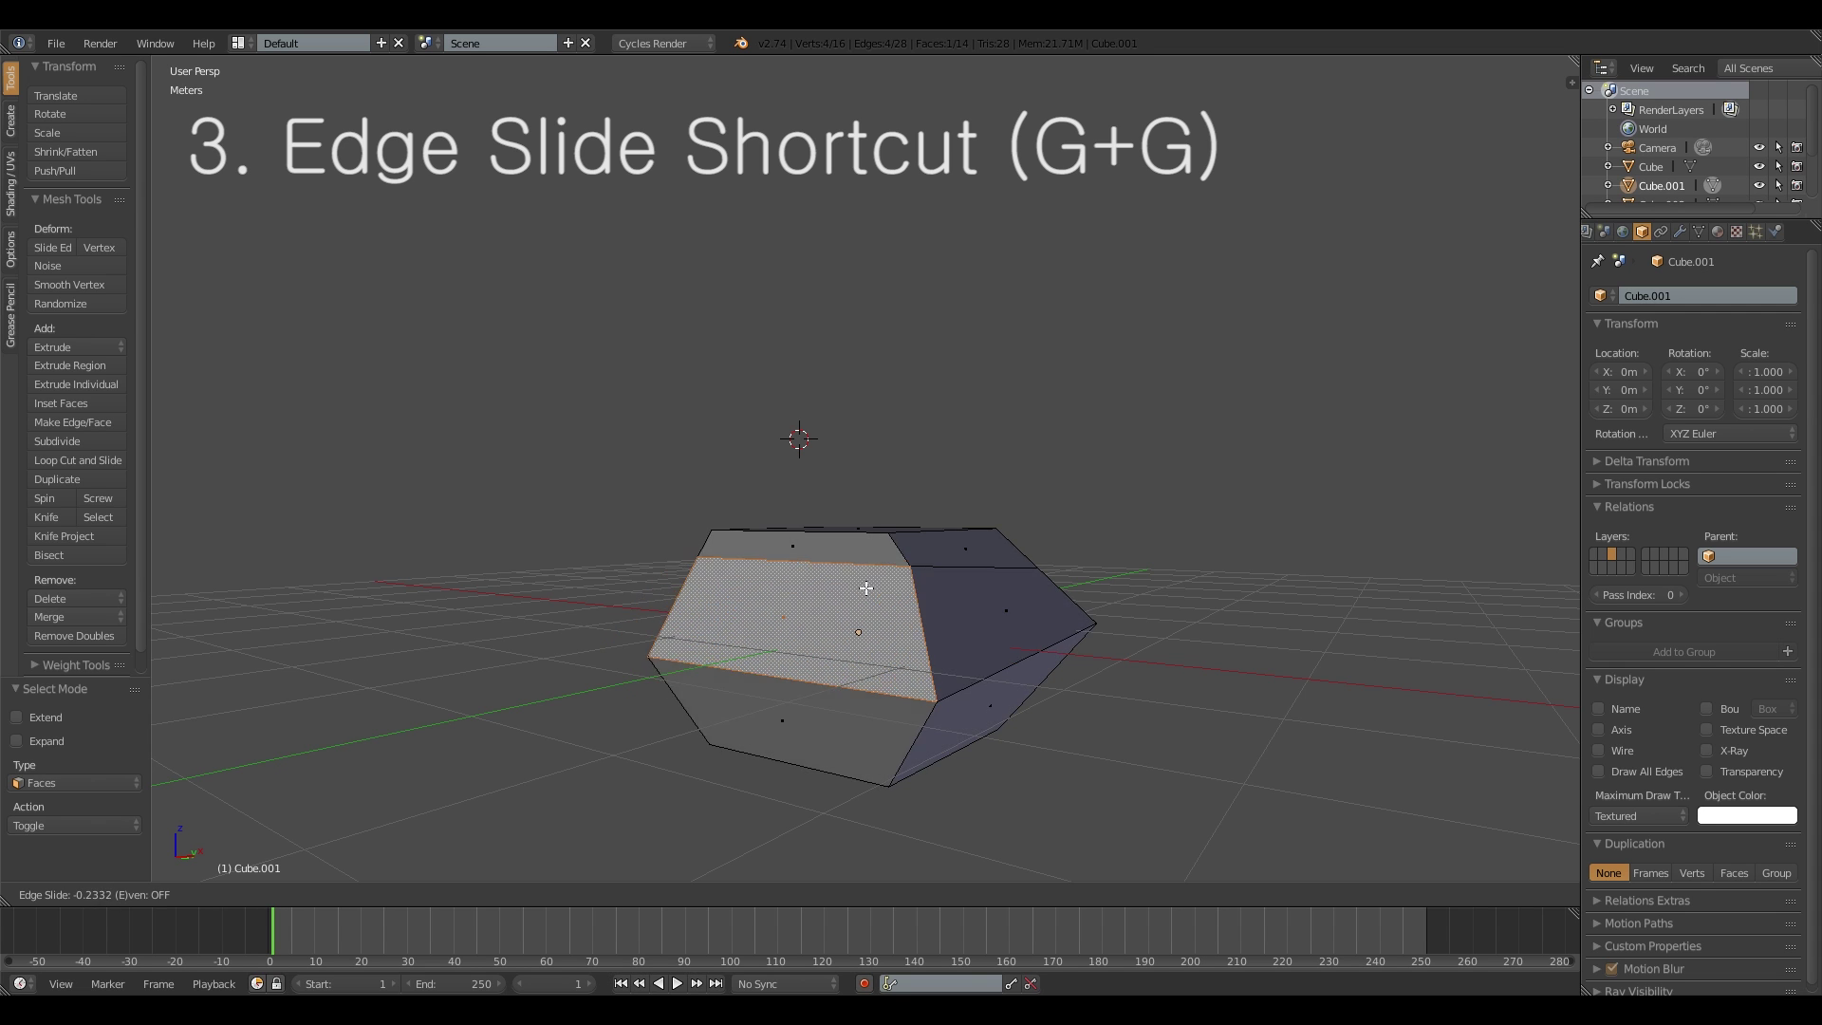
click(866, 589)
Step: Start a vertical loop cut around the block and raise the number of cuts to 3 and beyond
middle_drag(866, 589, 944, 626)
key(Tab)
key(Tab)
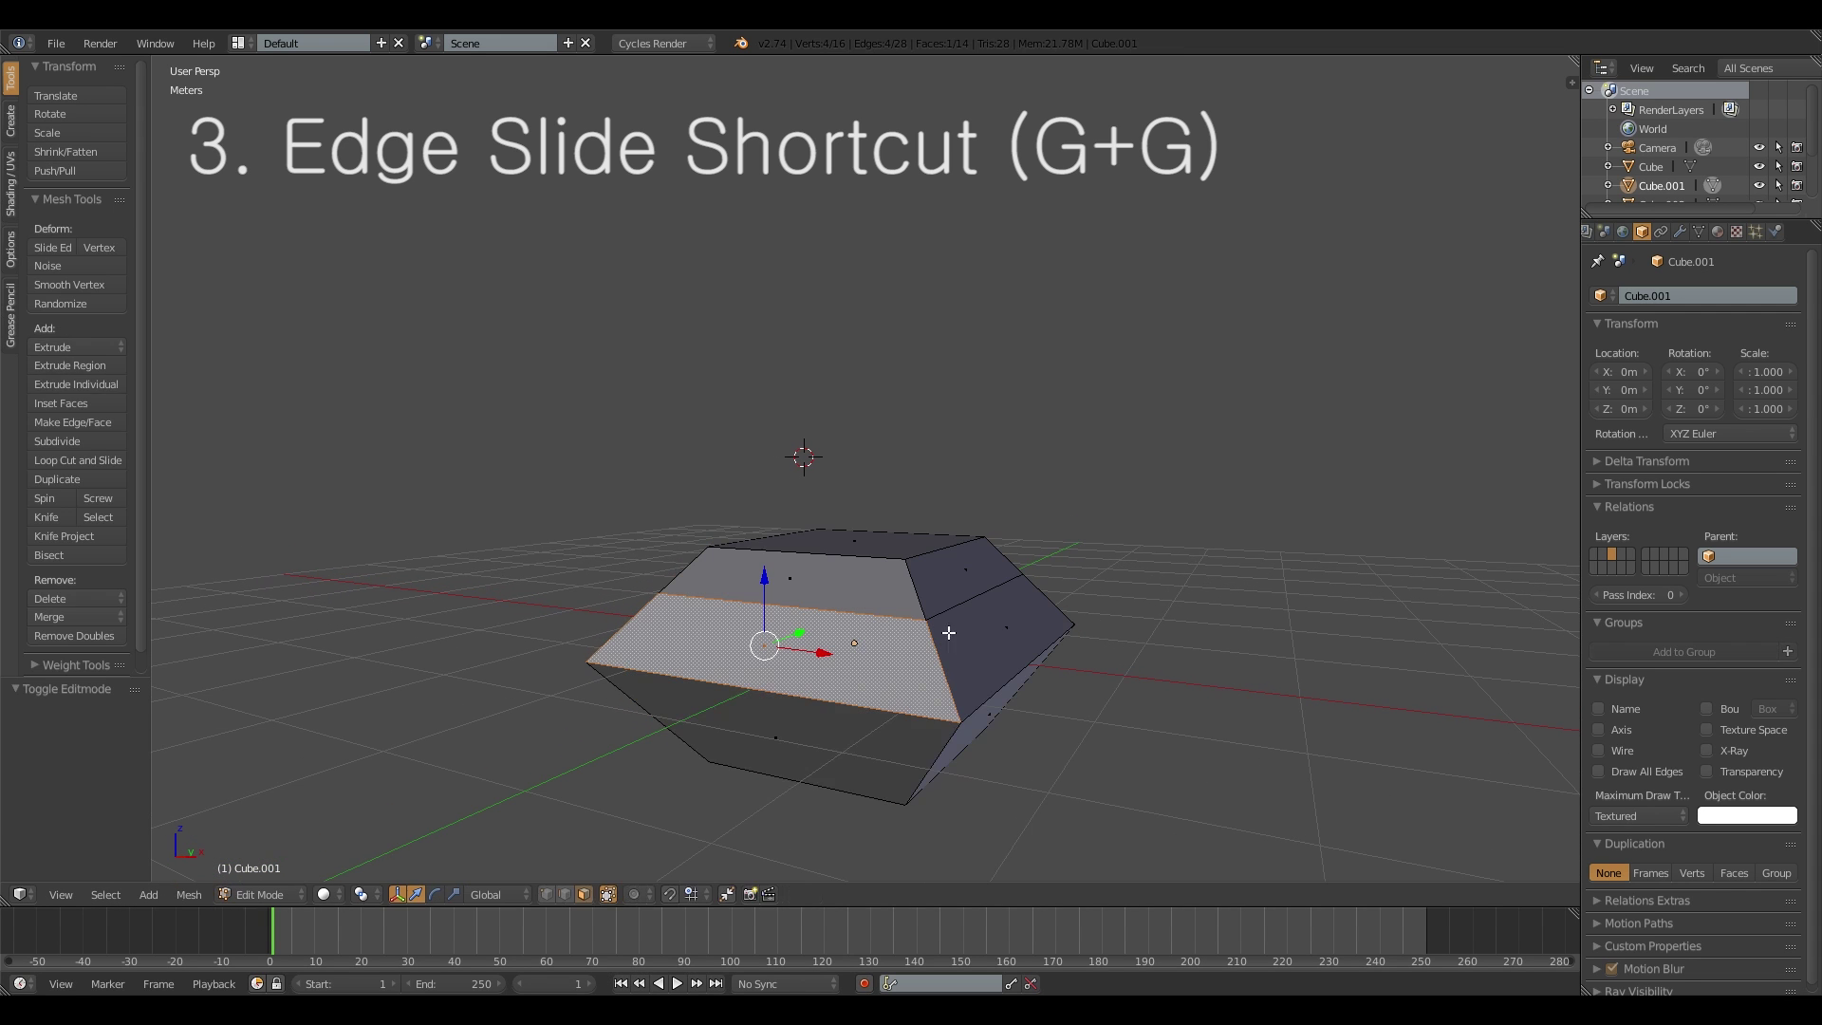
key(ctrl+r)
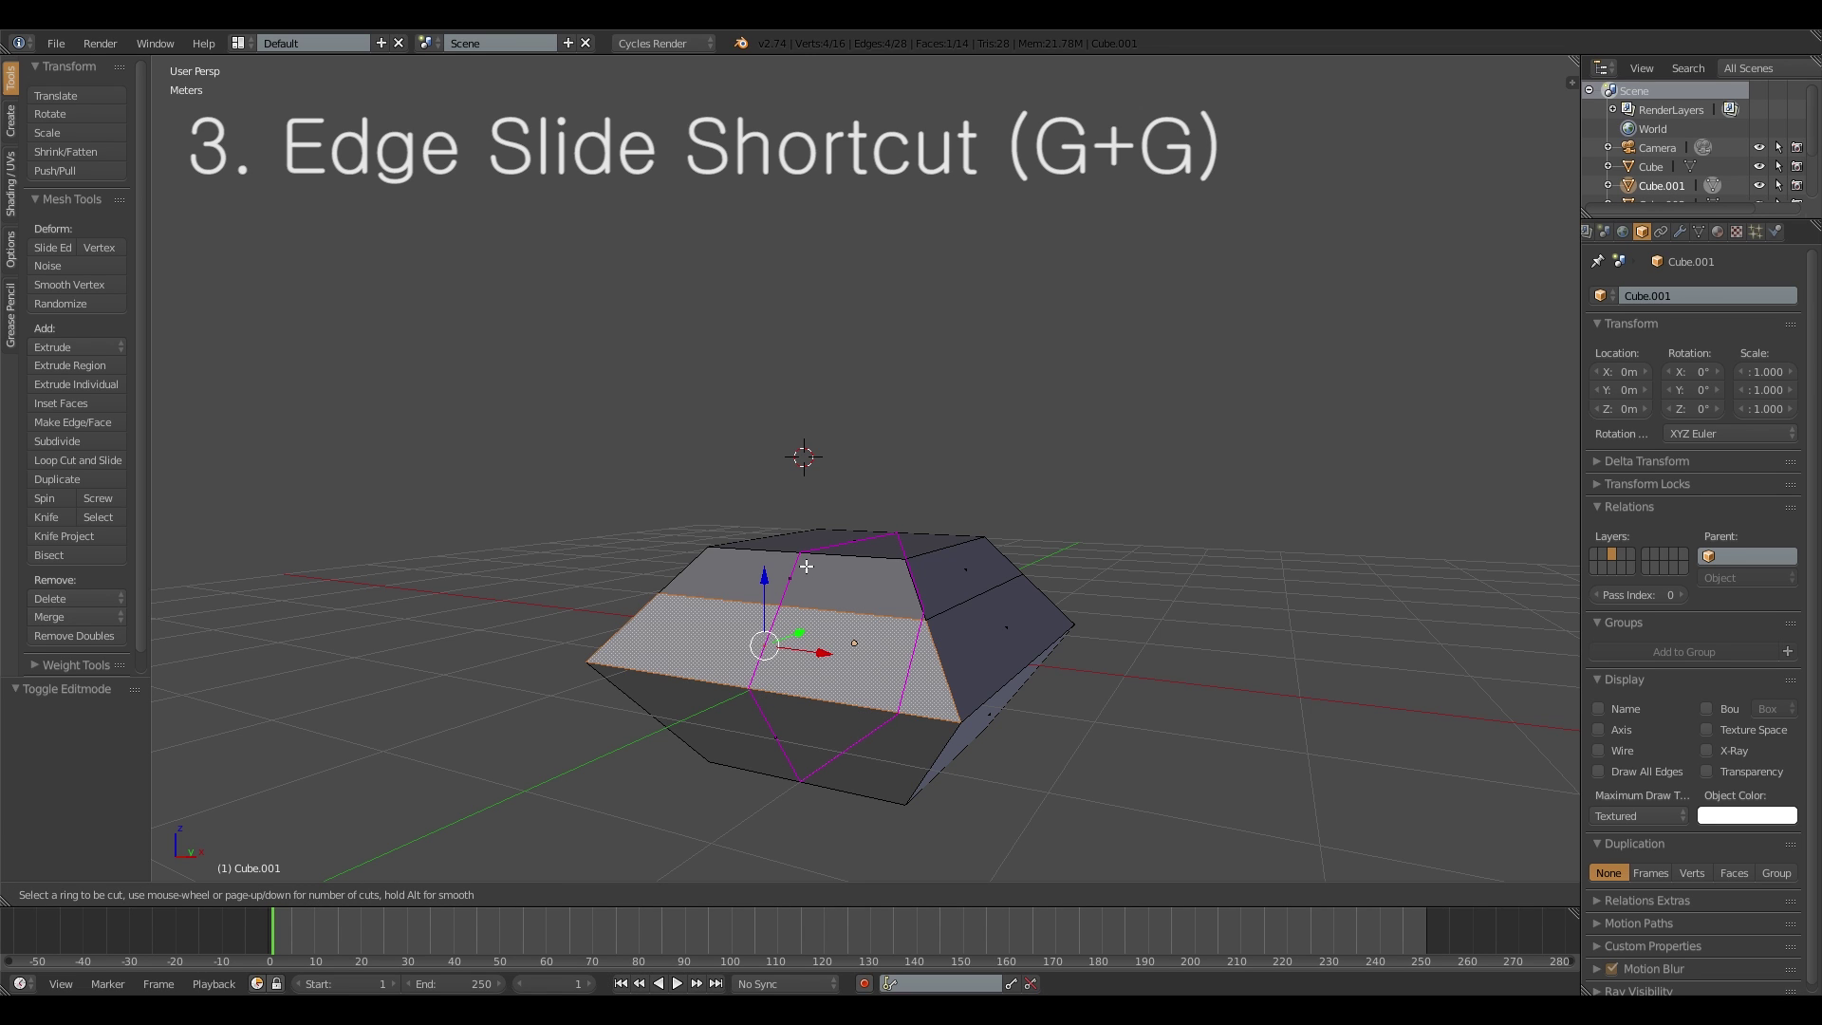
scroll(807, 567, up, 2)
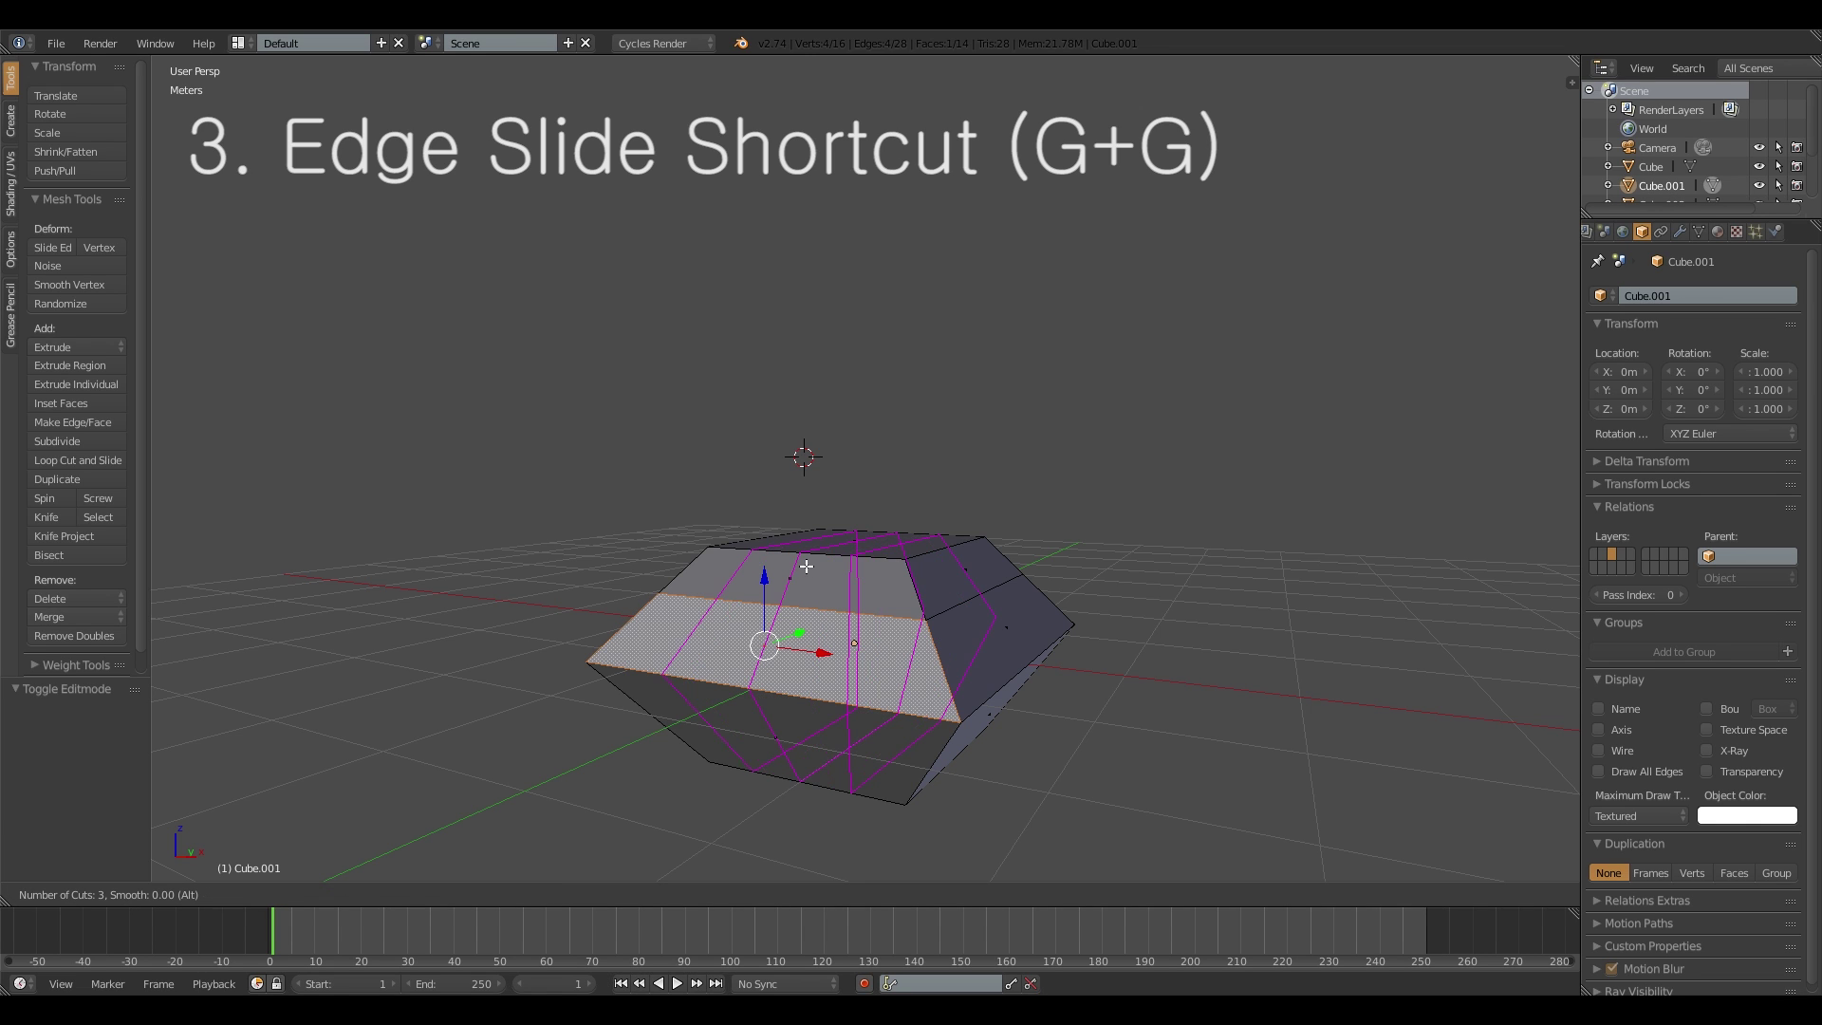
scroll(807, 566, up, 4)
scroll(806, 567, up, 20)
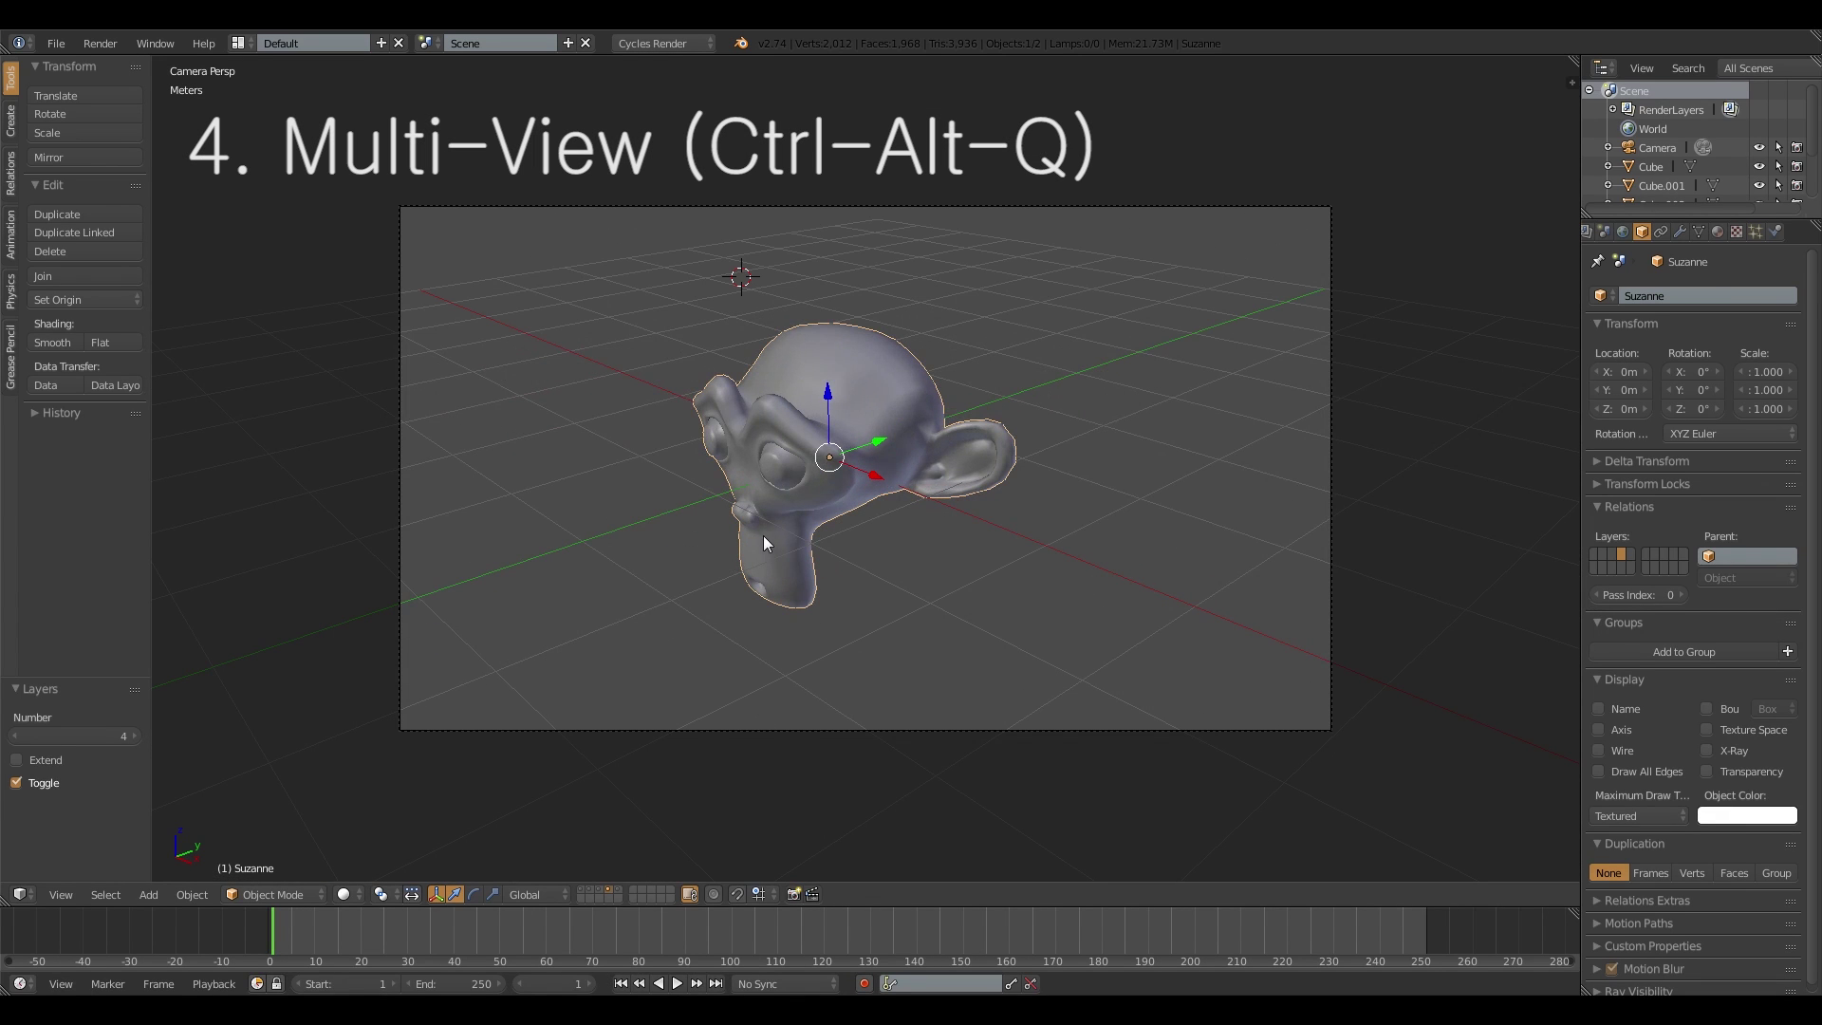
shift+middle_drag(734, 597, 756, 574)
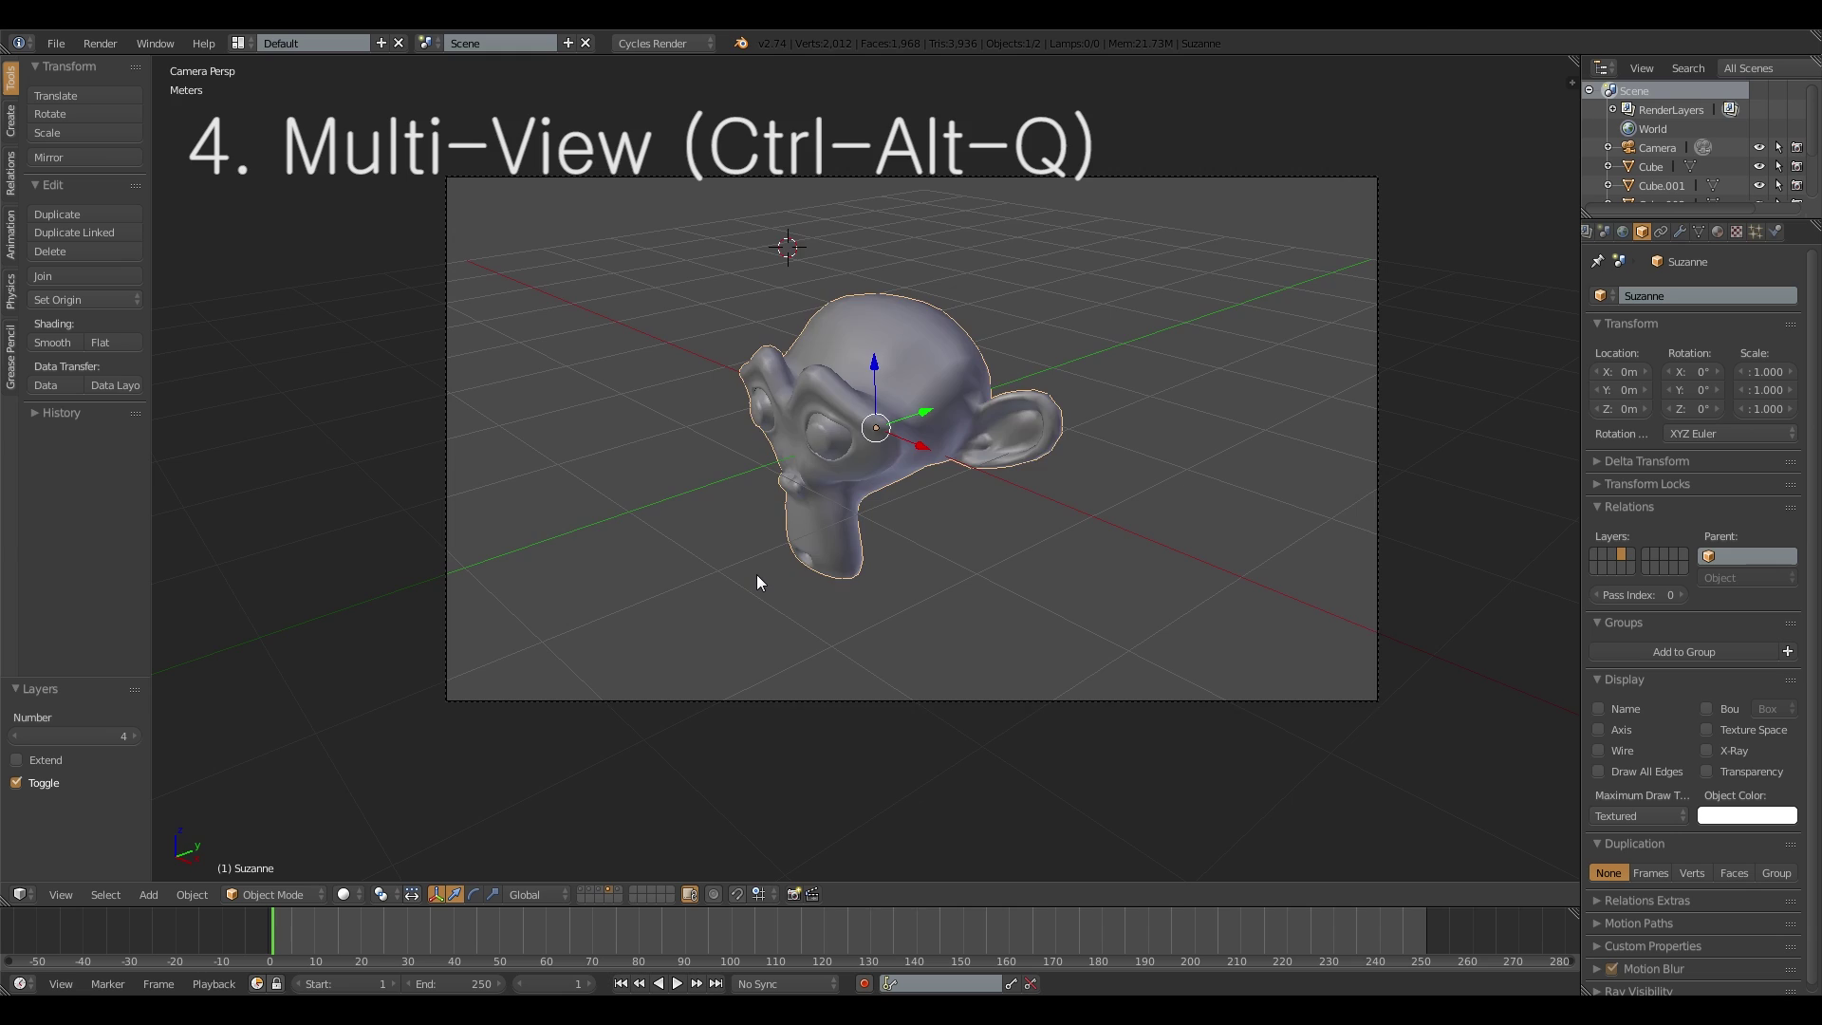
Step: View the monkey head from the front, from the top and through the camera, then in the four-way quad view
key(KP_1)
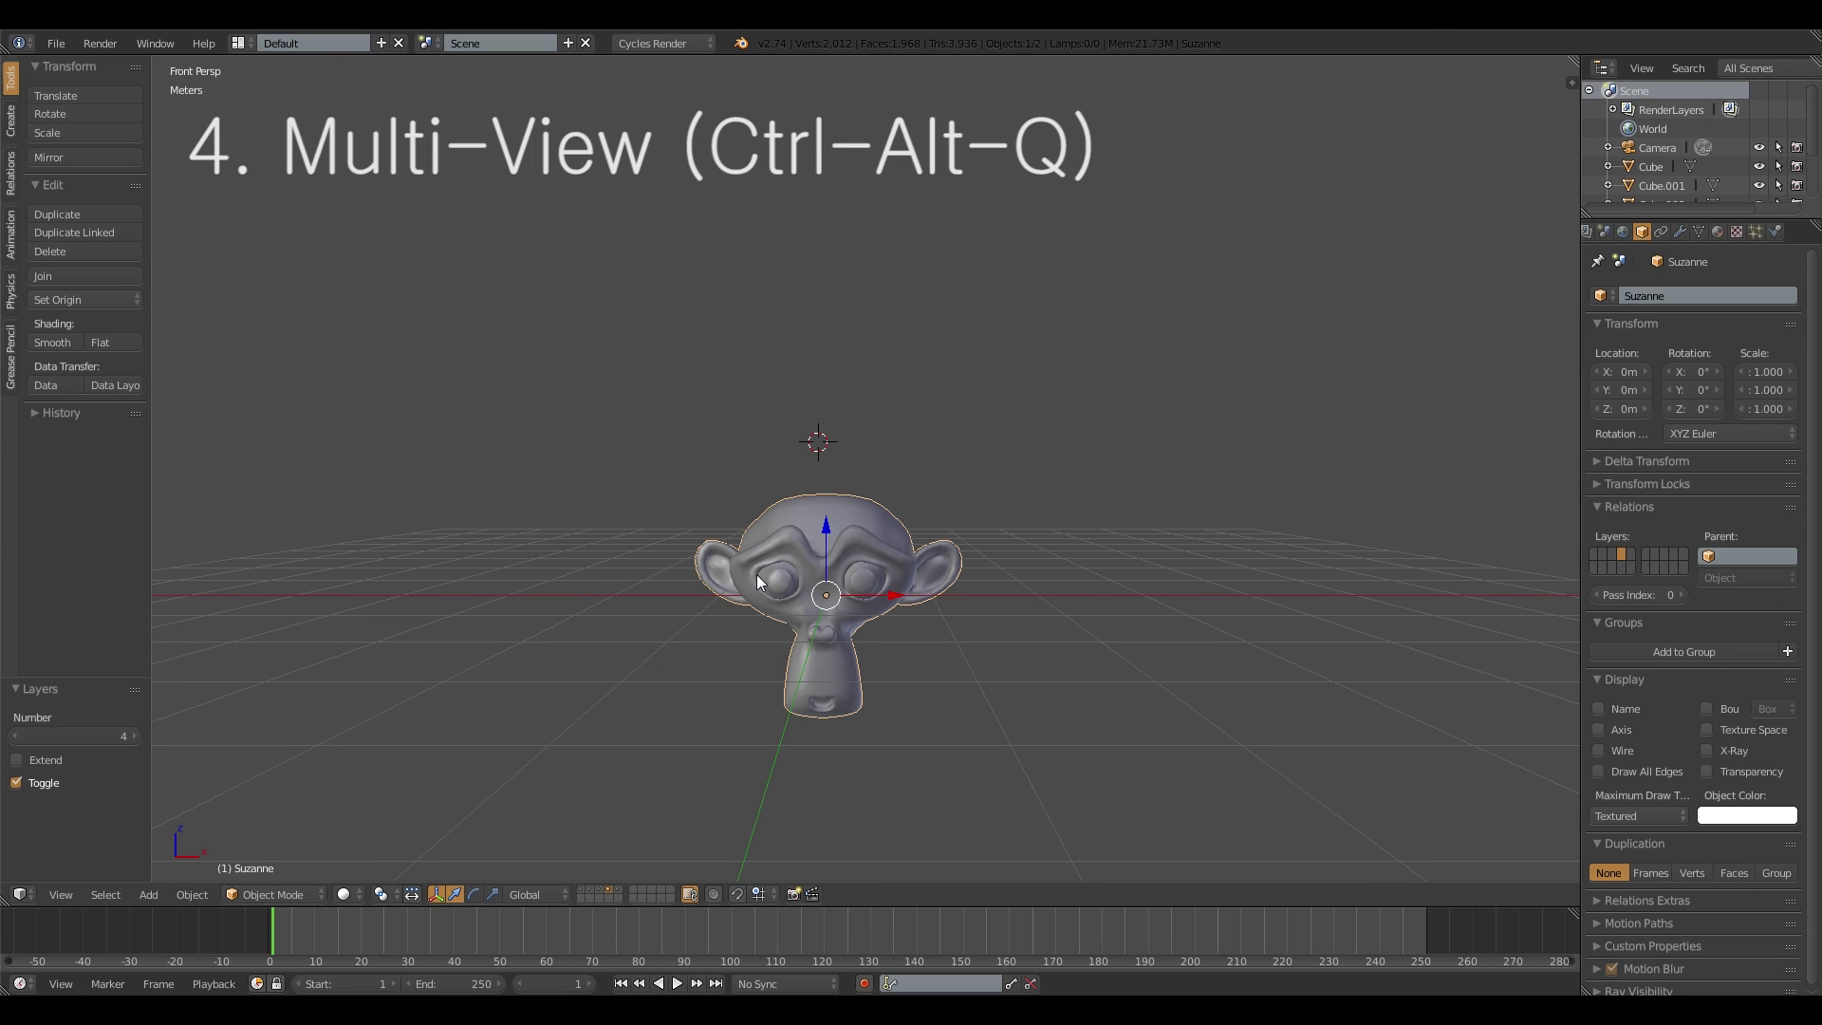
key(KP_7)
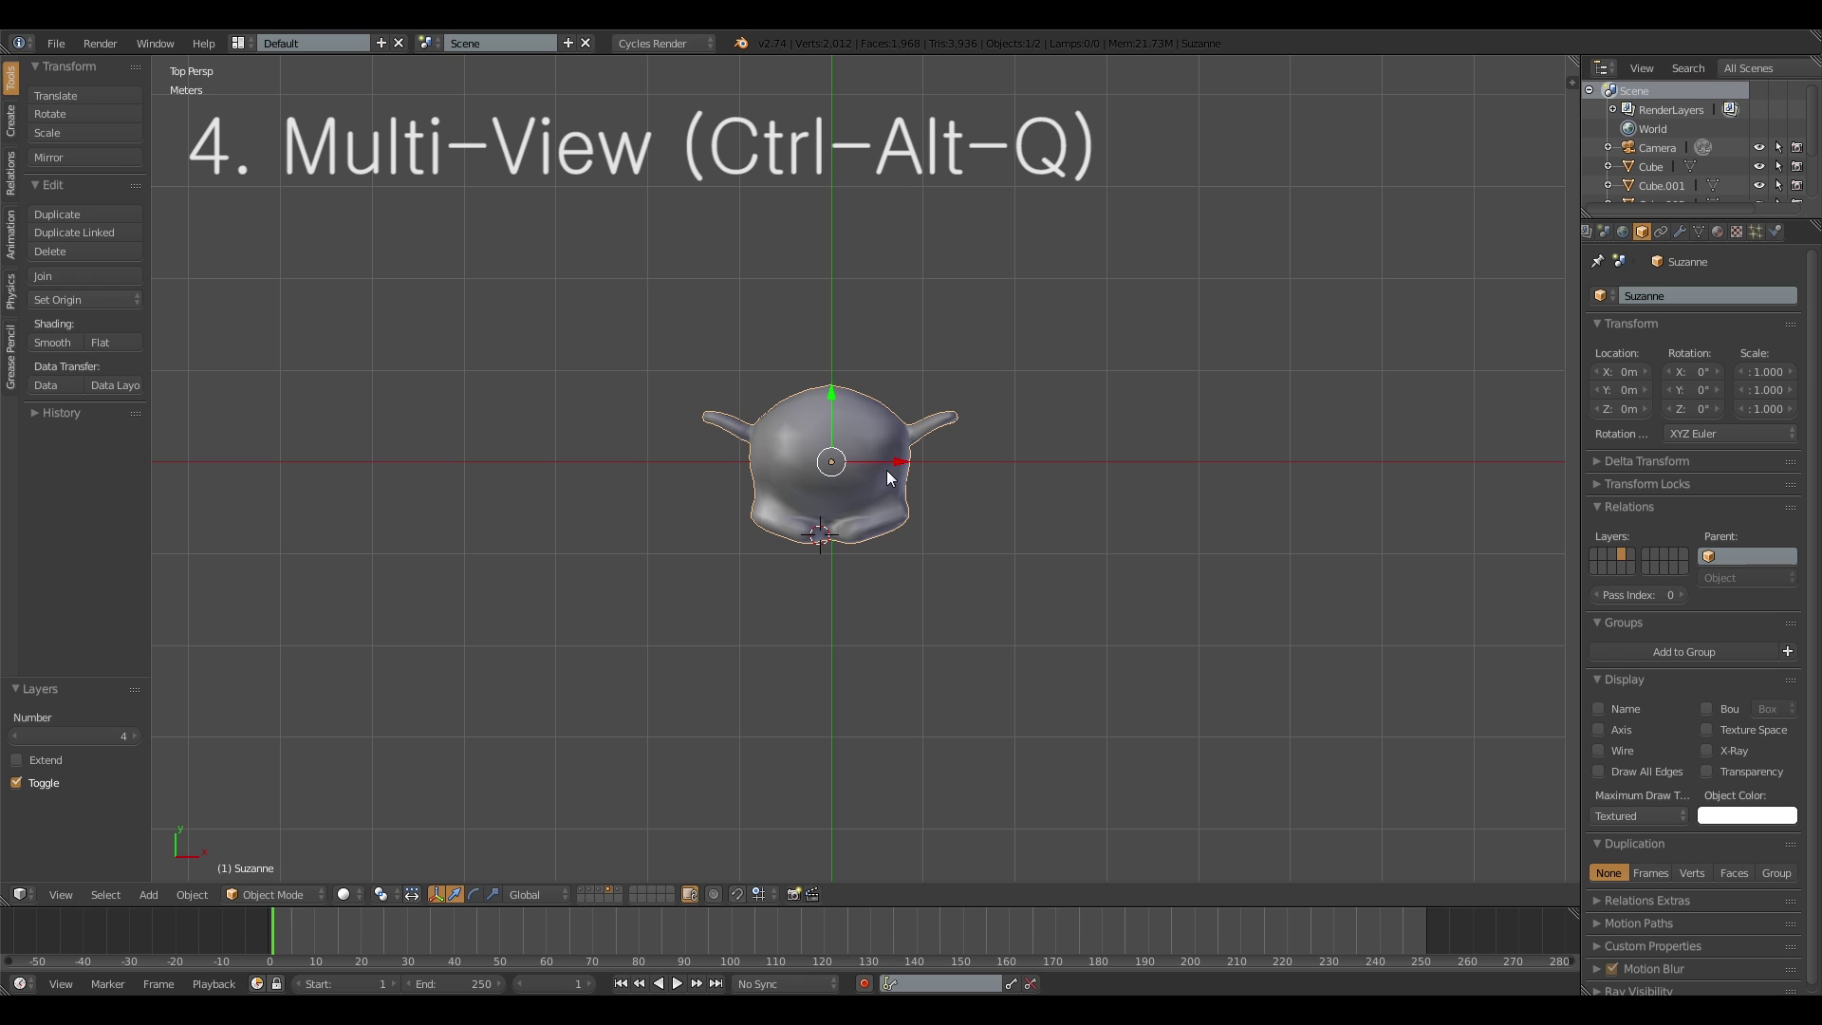
key(KP_0)
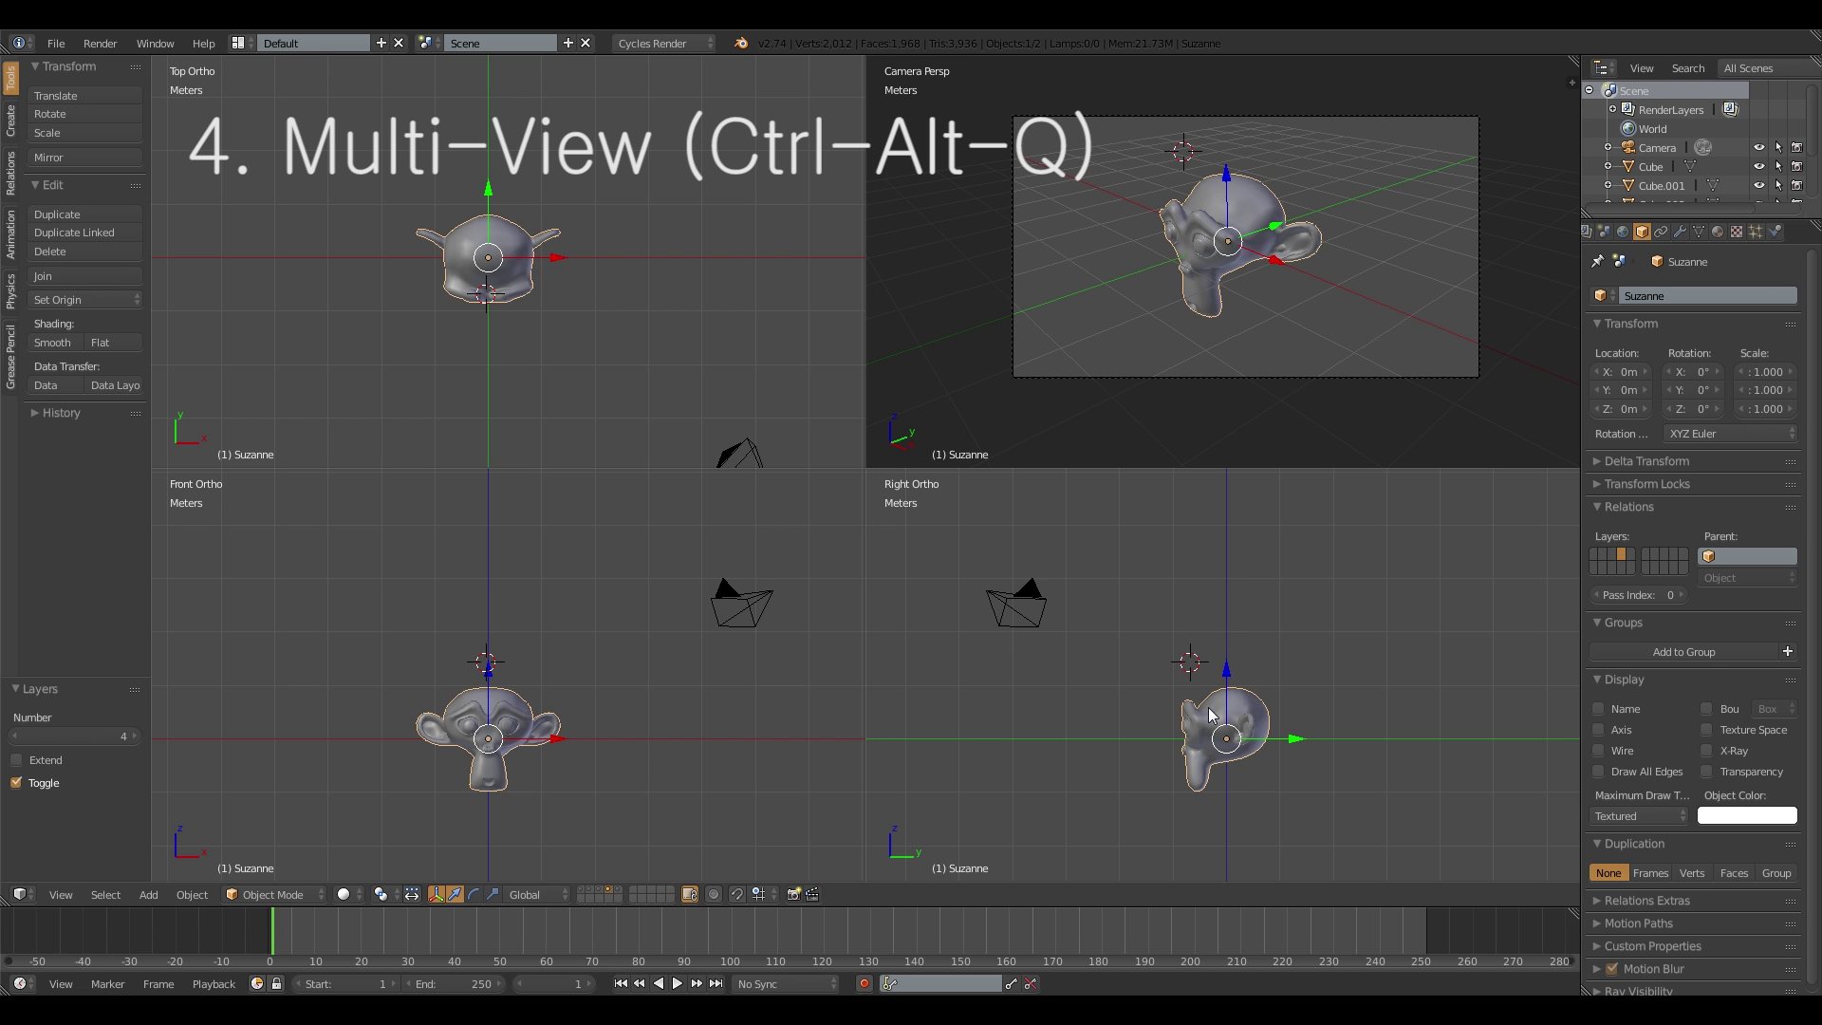
Step: Try moving the monkey head within the right-side view and within the top view of the quad layout
key(g)
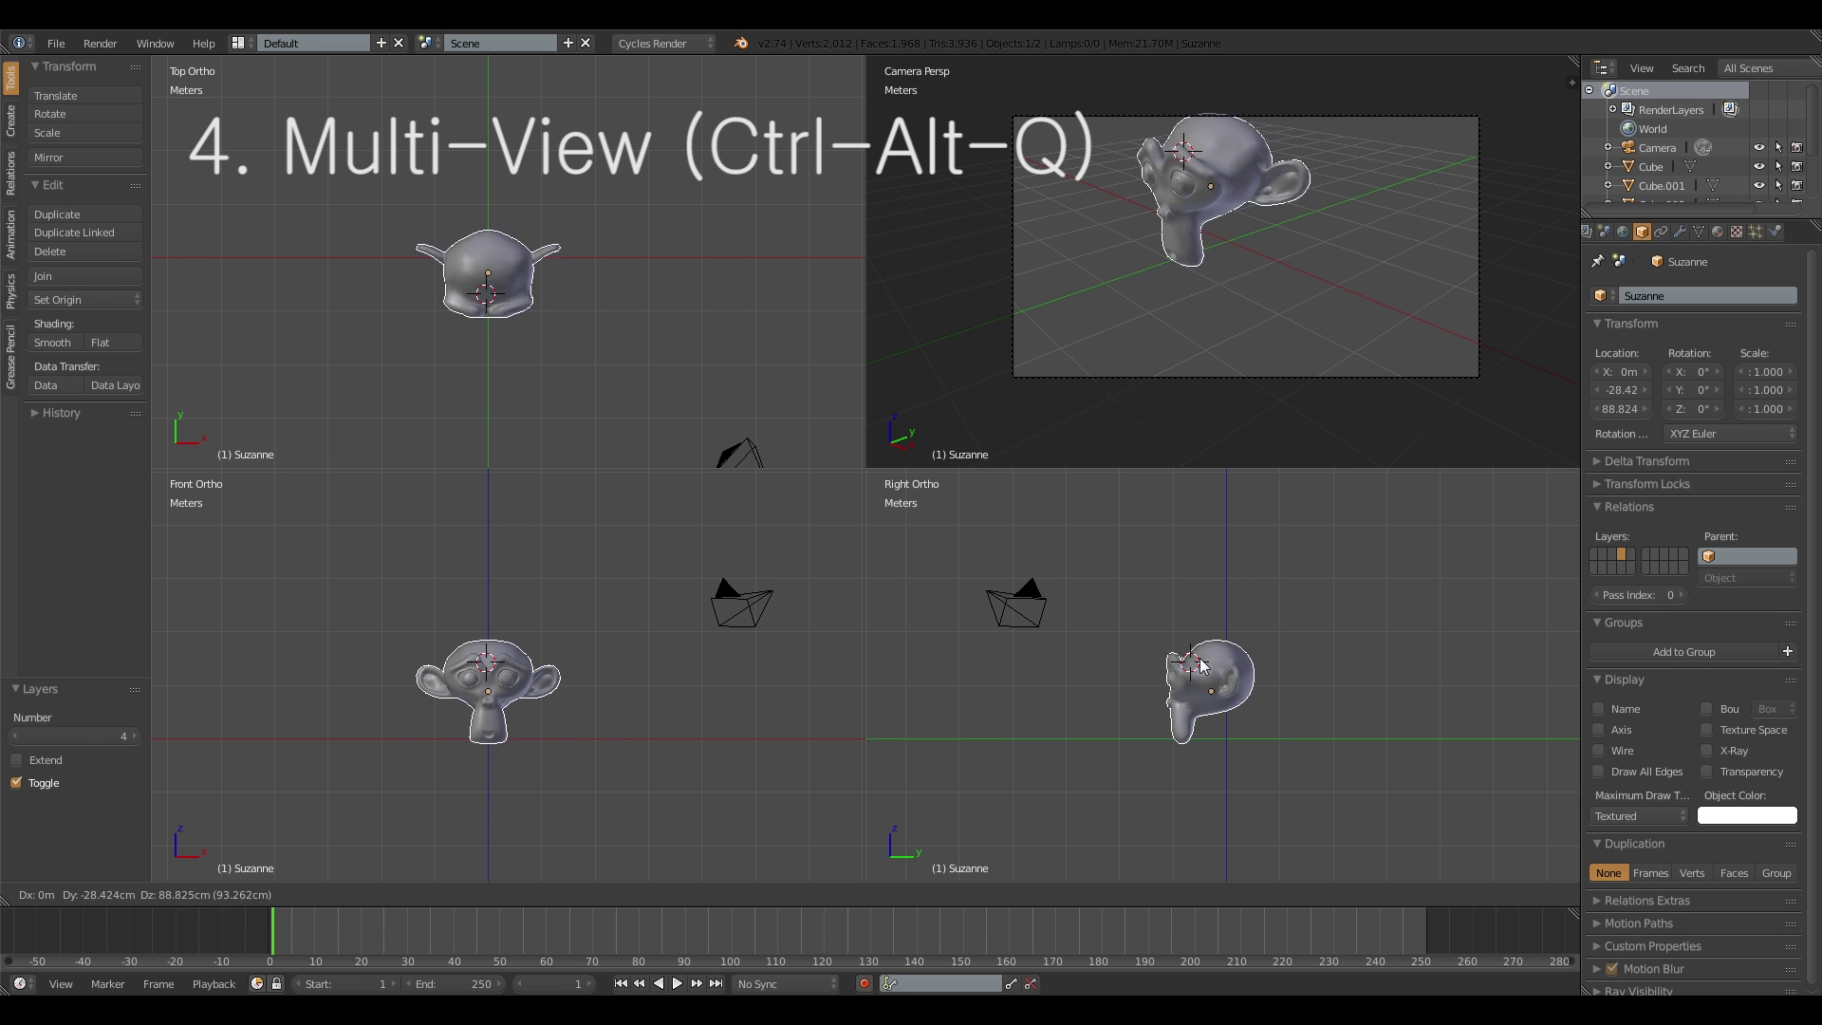
right_click(1166, 688)
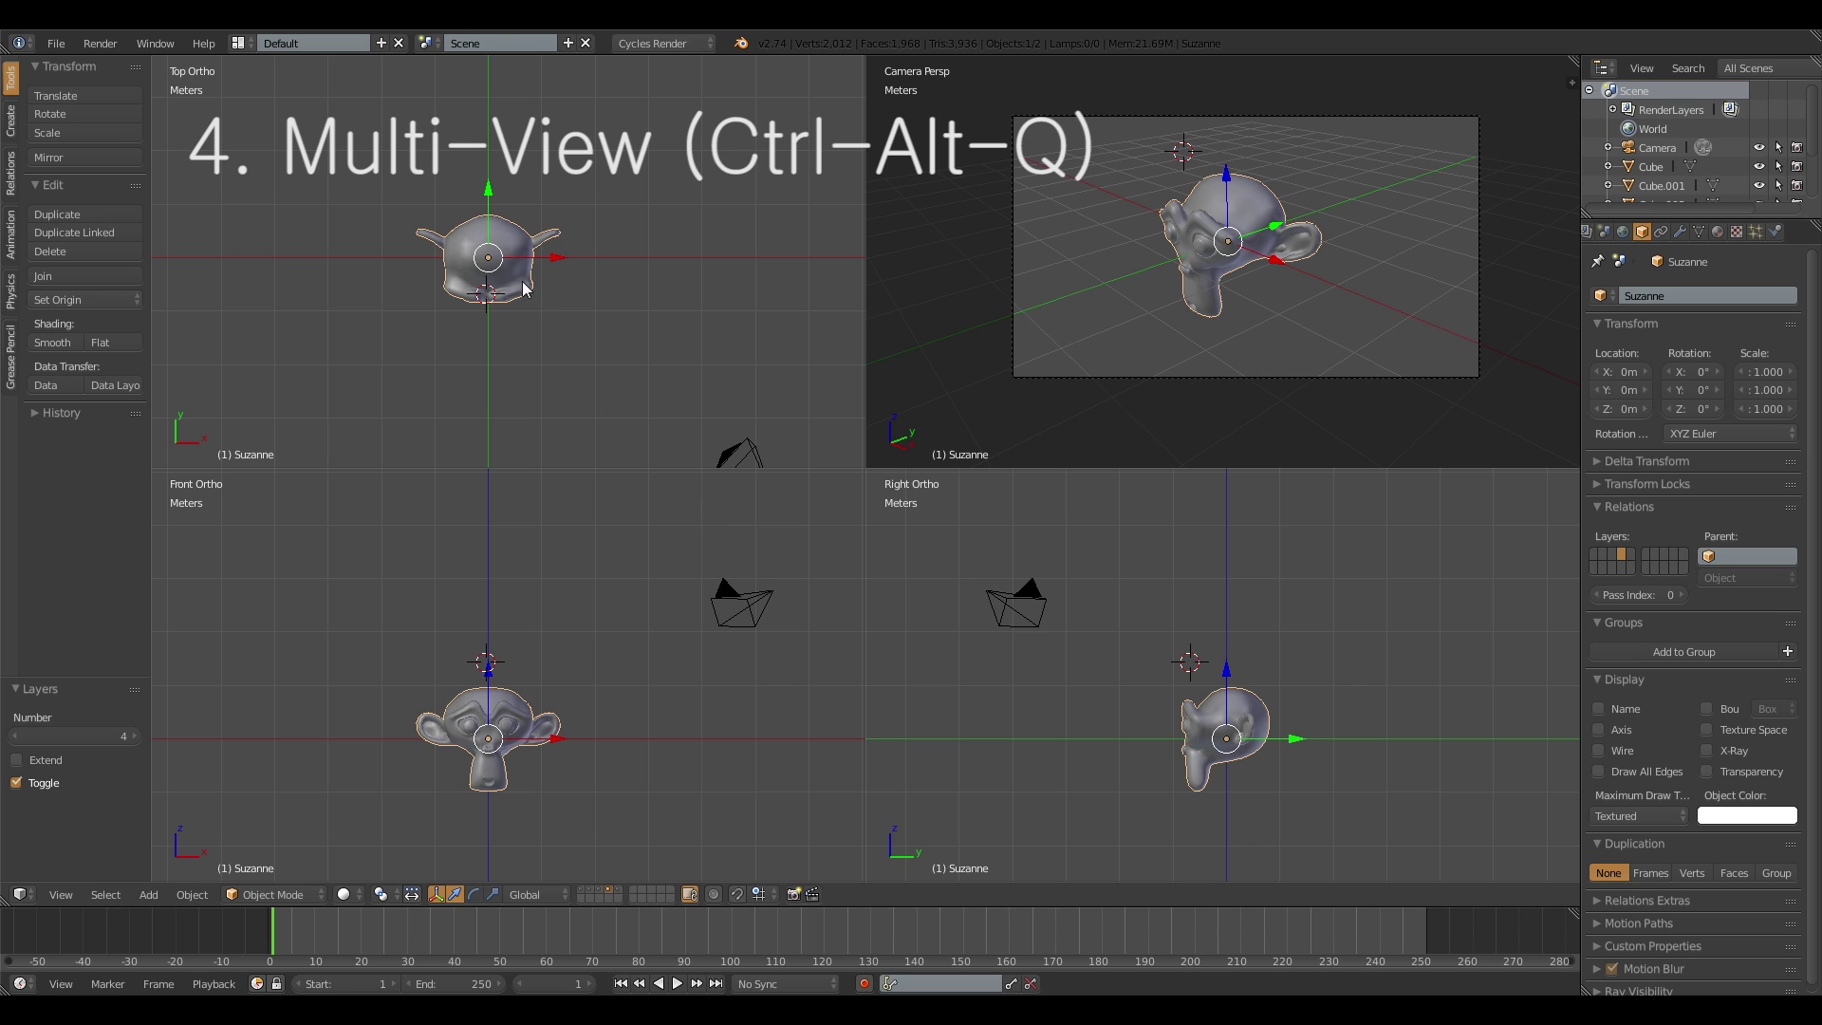
key(g)
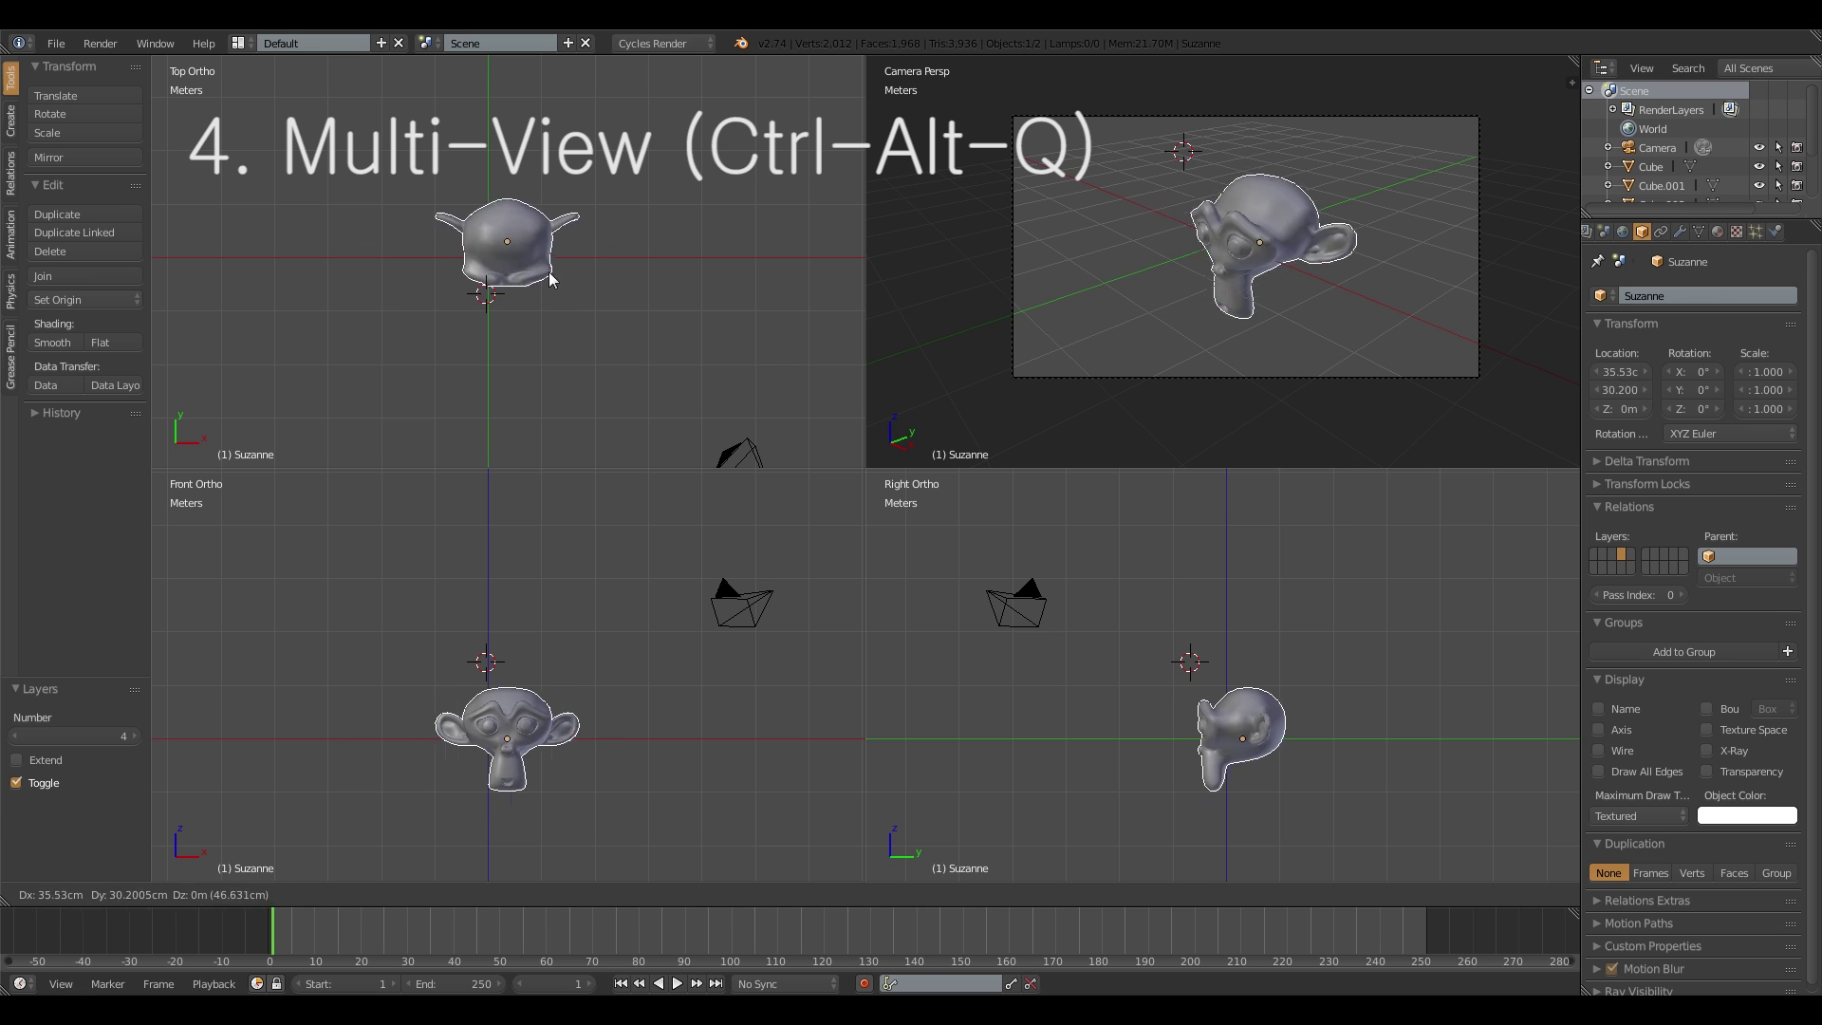
key(Escape)
Step: Toggle wireframe shading on and off, and switch to rendered shading in the quad view
key(z)
key(z)
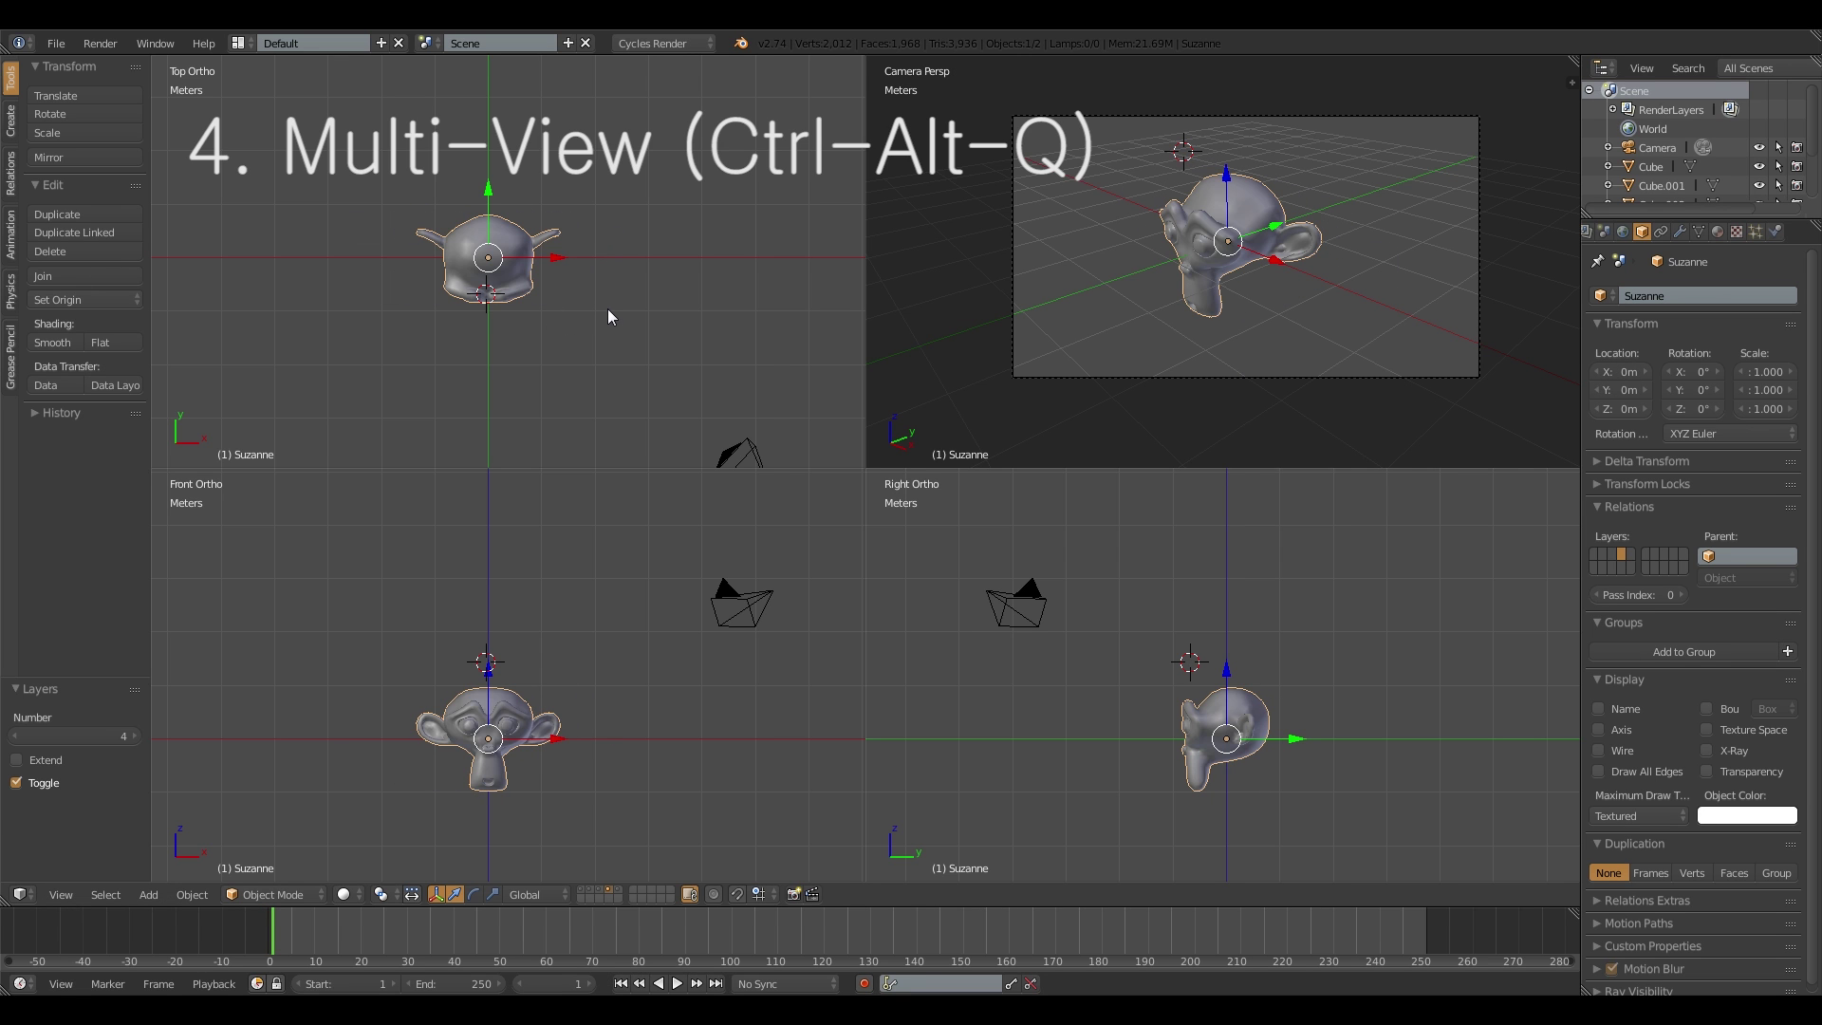
key(shift+z)
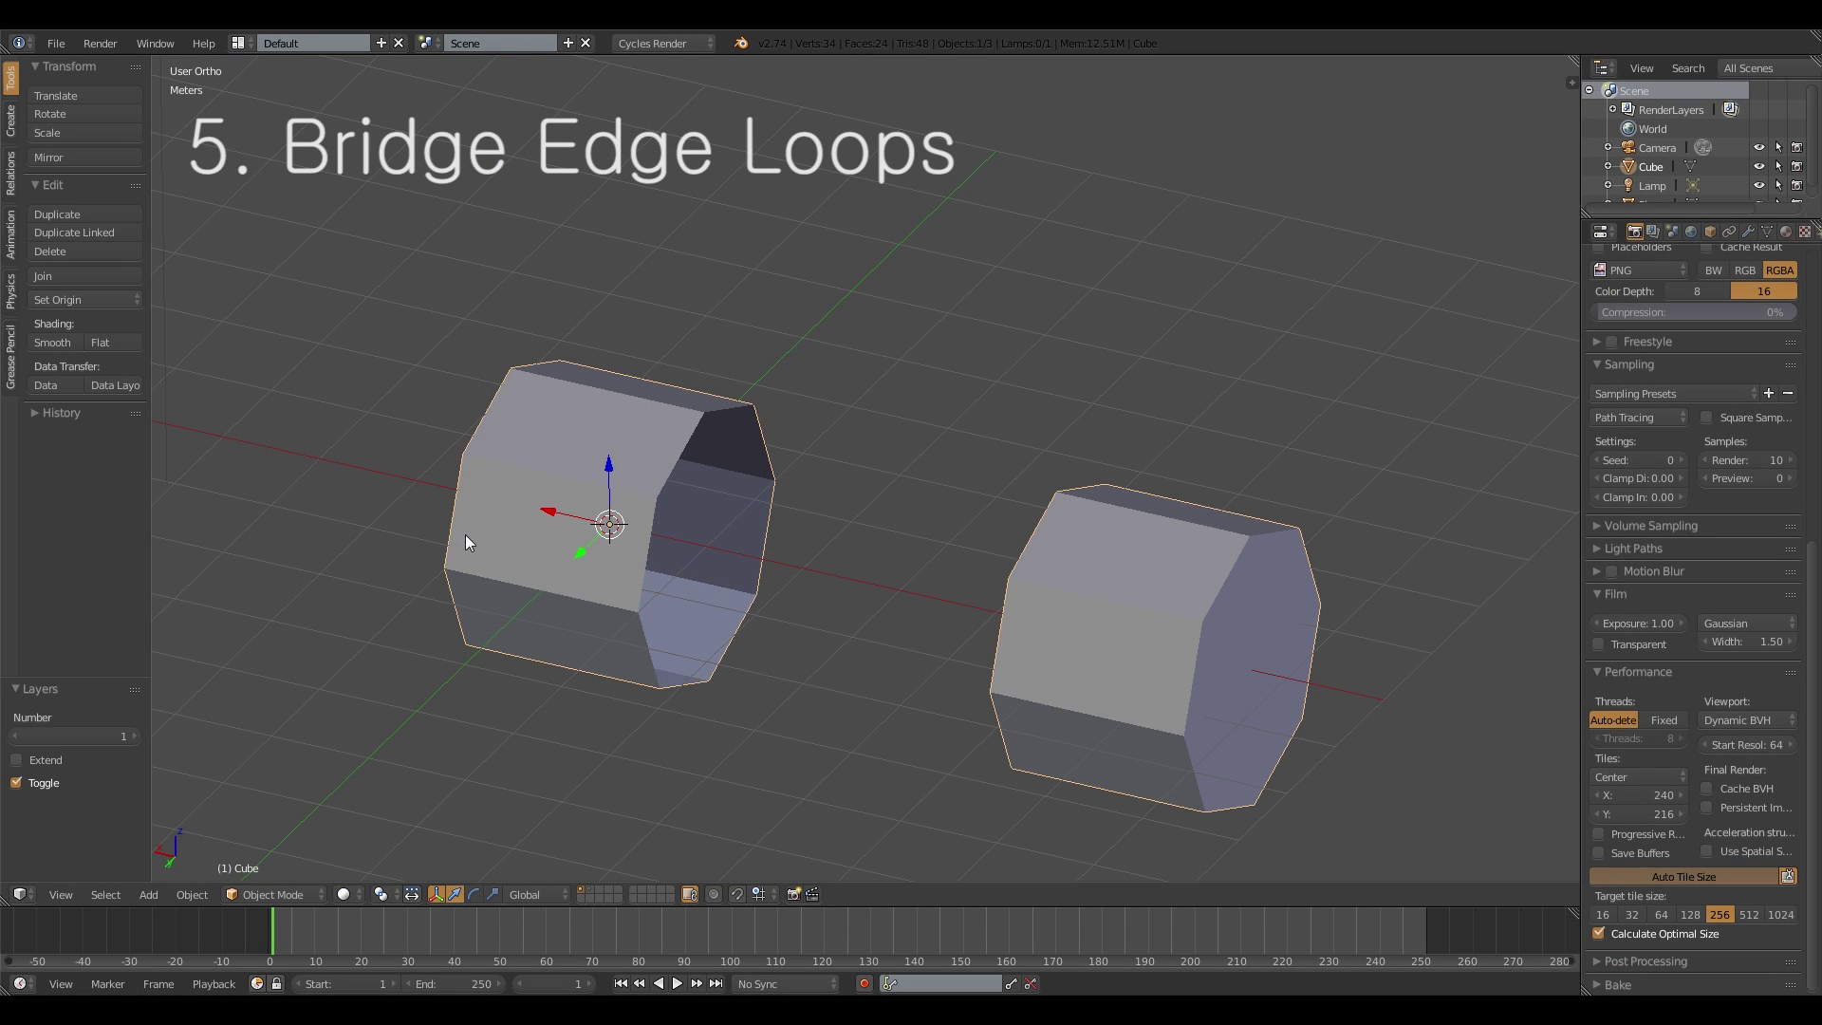
Step: Enter Edit Mode on the two octagonal tubes and select a single rim edge facing the gap
middle_drag(464, 533, 651, 520)
key(Tab)
right_click(759, 434)
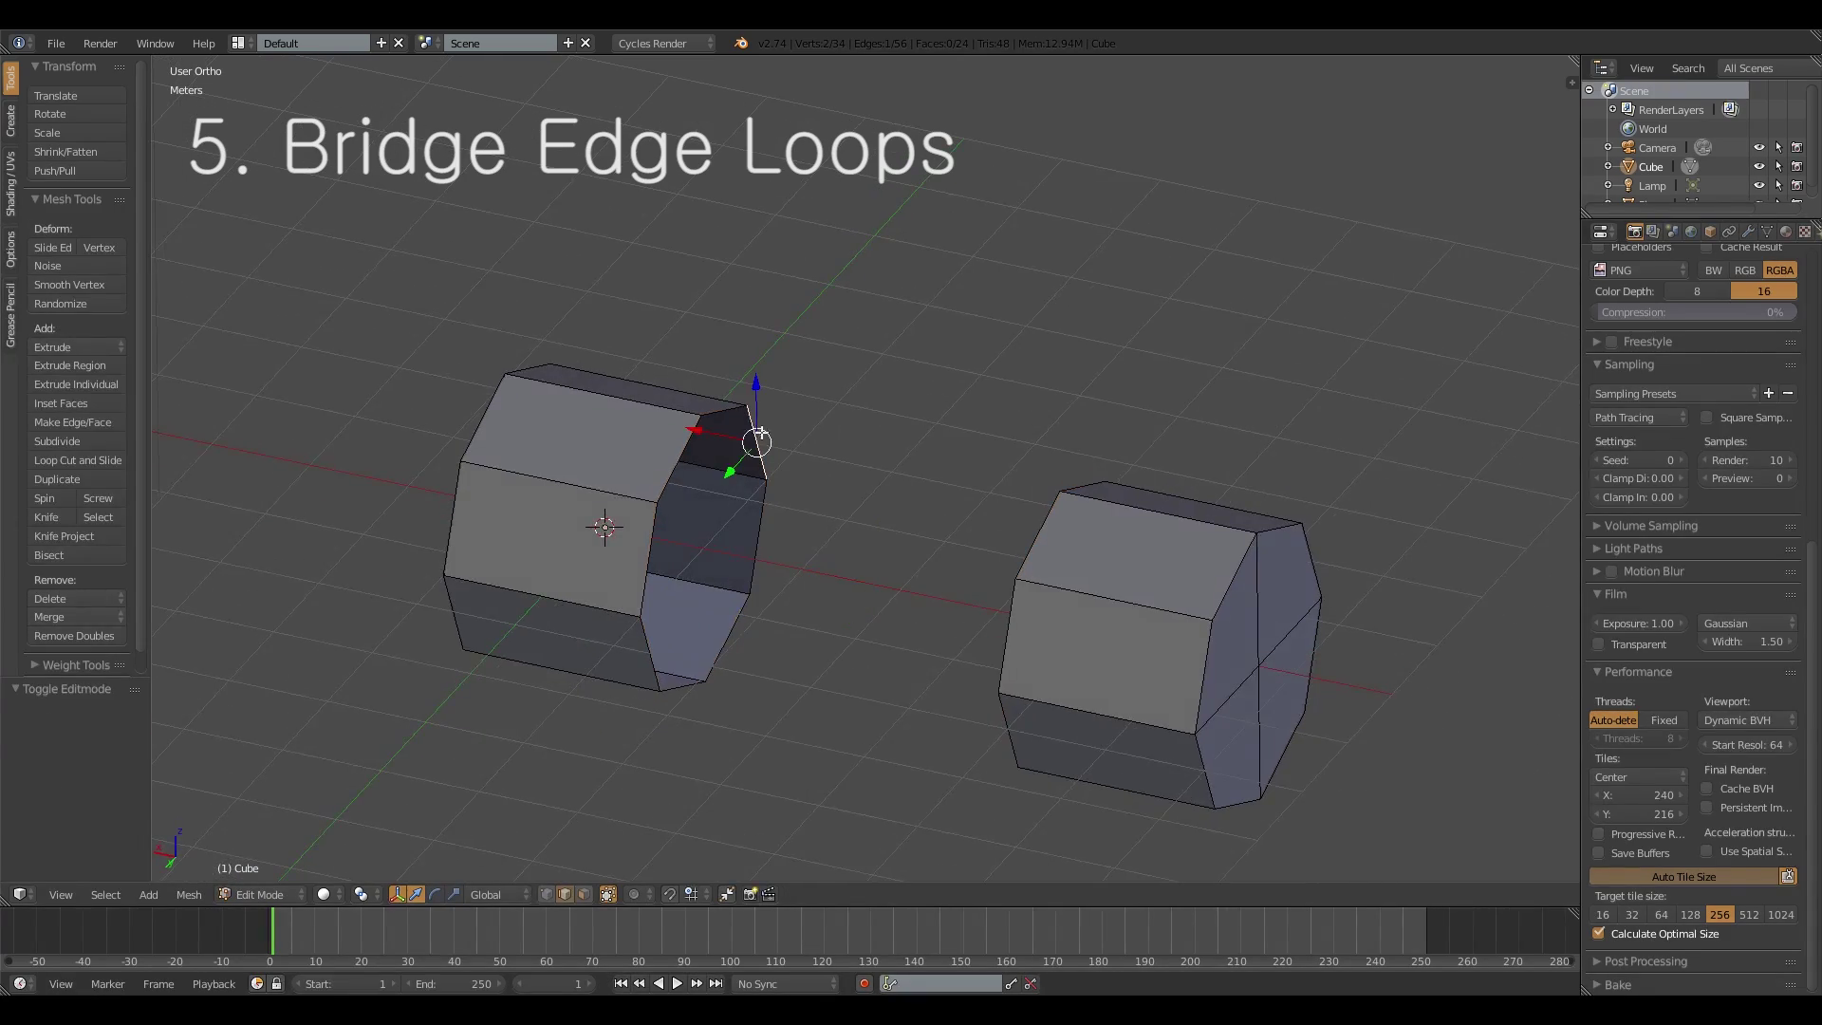
Step: Fill three faces one by one across the gap between matching rim edges of the two tubes
middle_drag(761, 433, 721, 322)
shift+right_click(572, 430)
key(f)
right_click(749, 312)
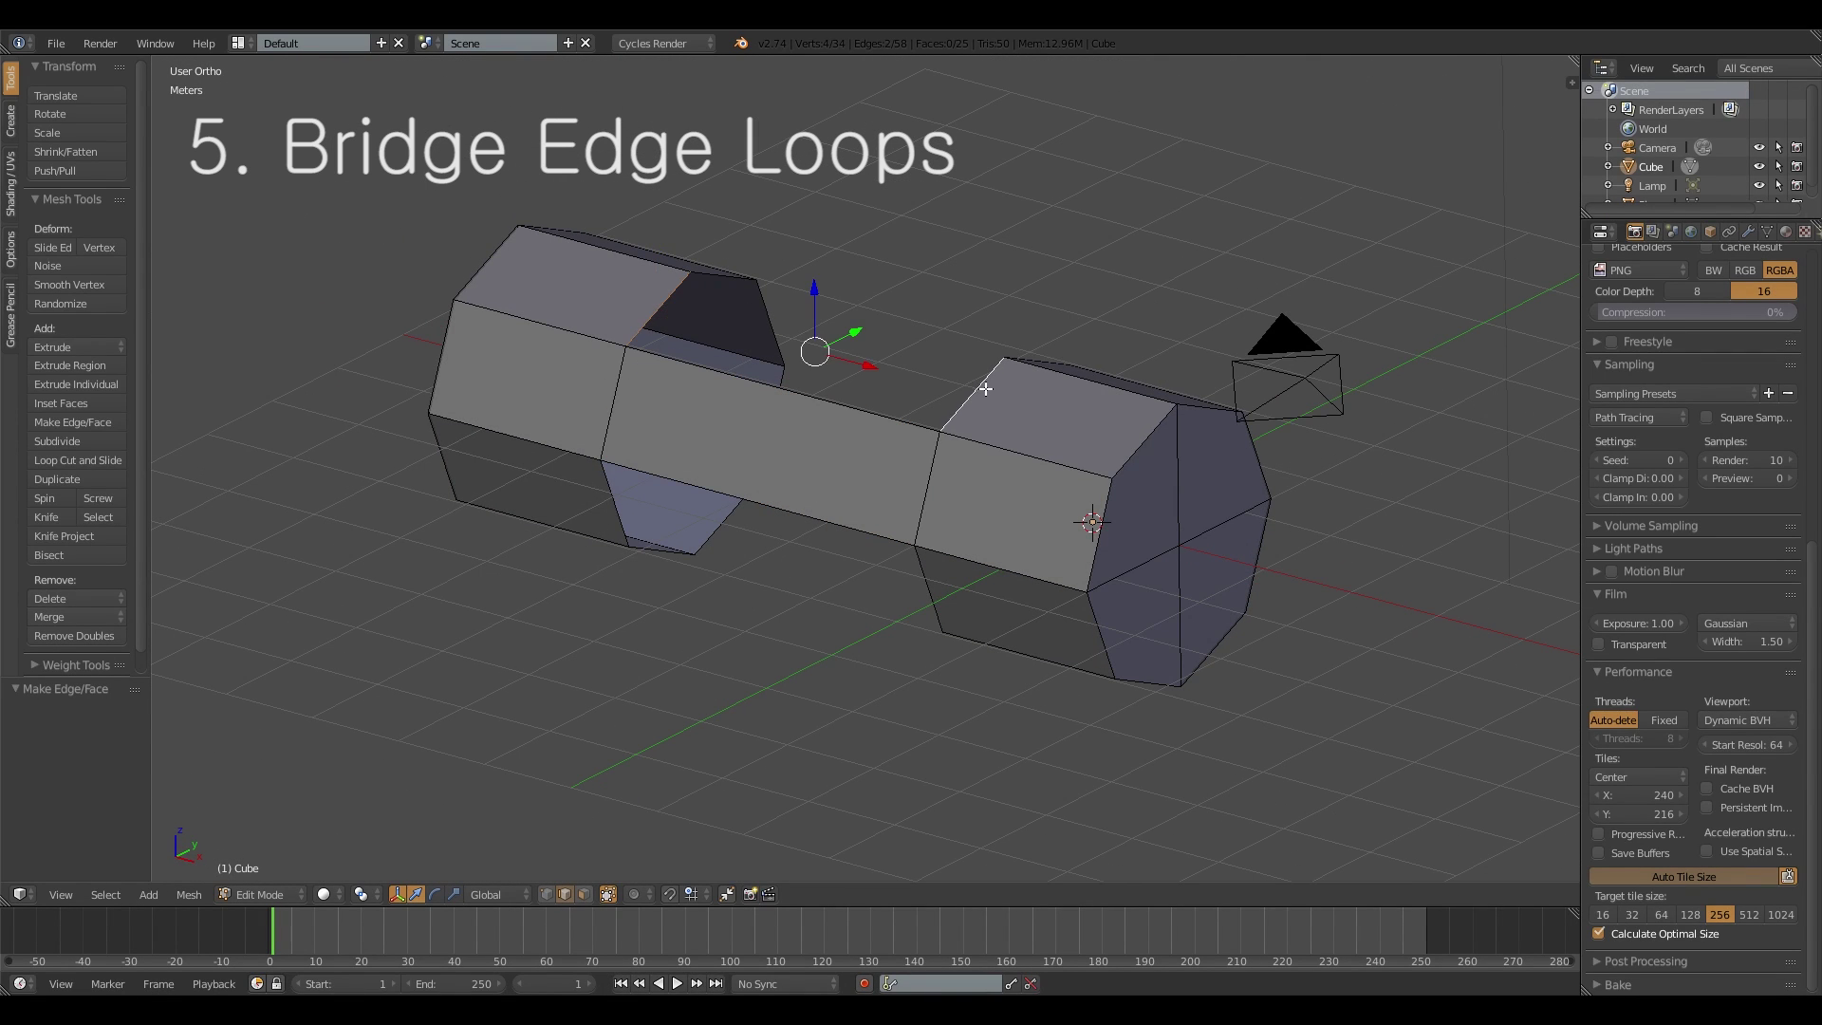
key(f)
middle_drag(985, 388, 809, 405)
right_click(1008, 275)
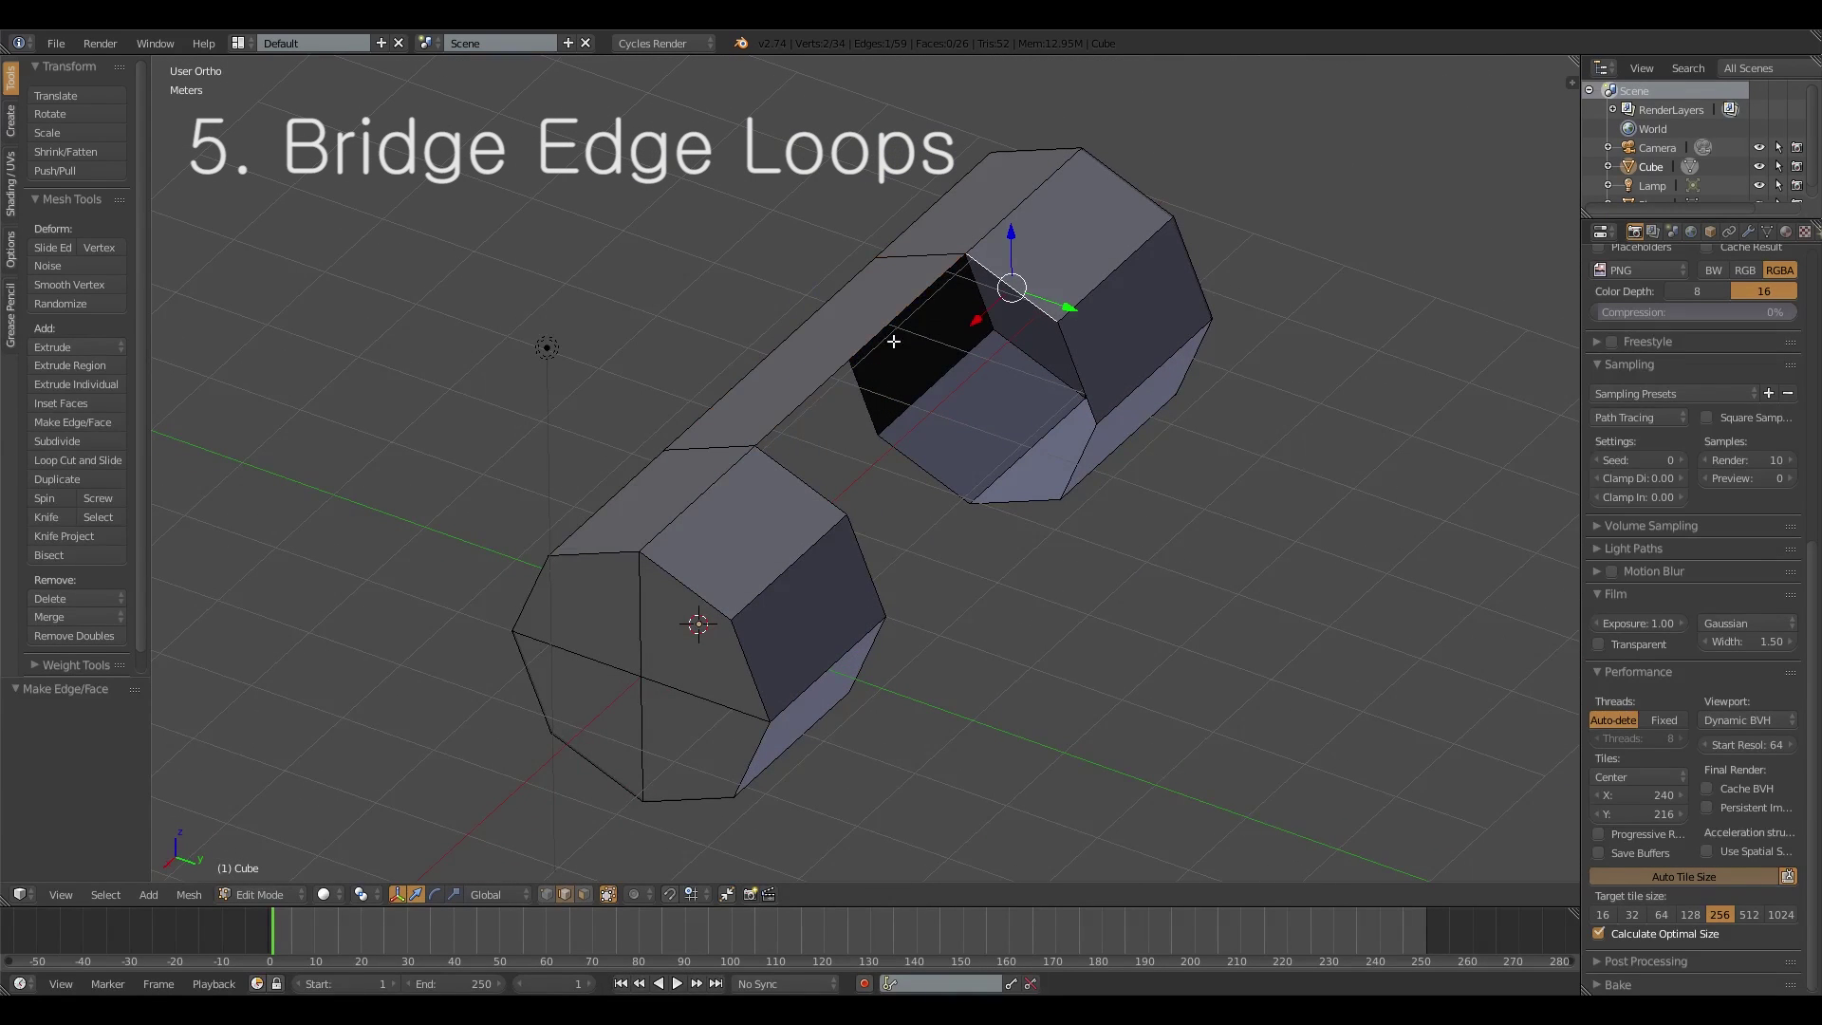
shift+right_click(795, 484)
key(f)
Step: Undo the faces filled individually between the two tubes
middle_drag(847, 484, 822, 460)
key(ctrl+z)
key(ctrl+z)
key(ctrl+z)
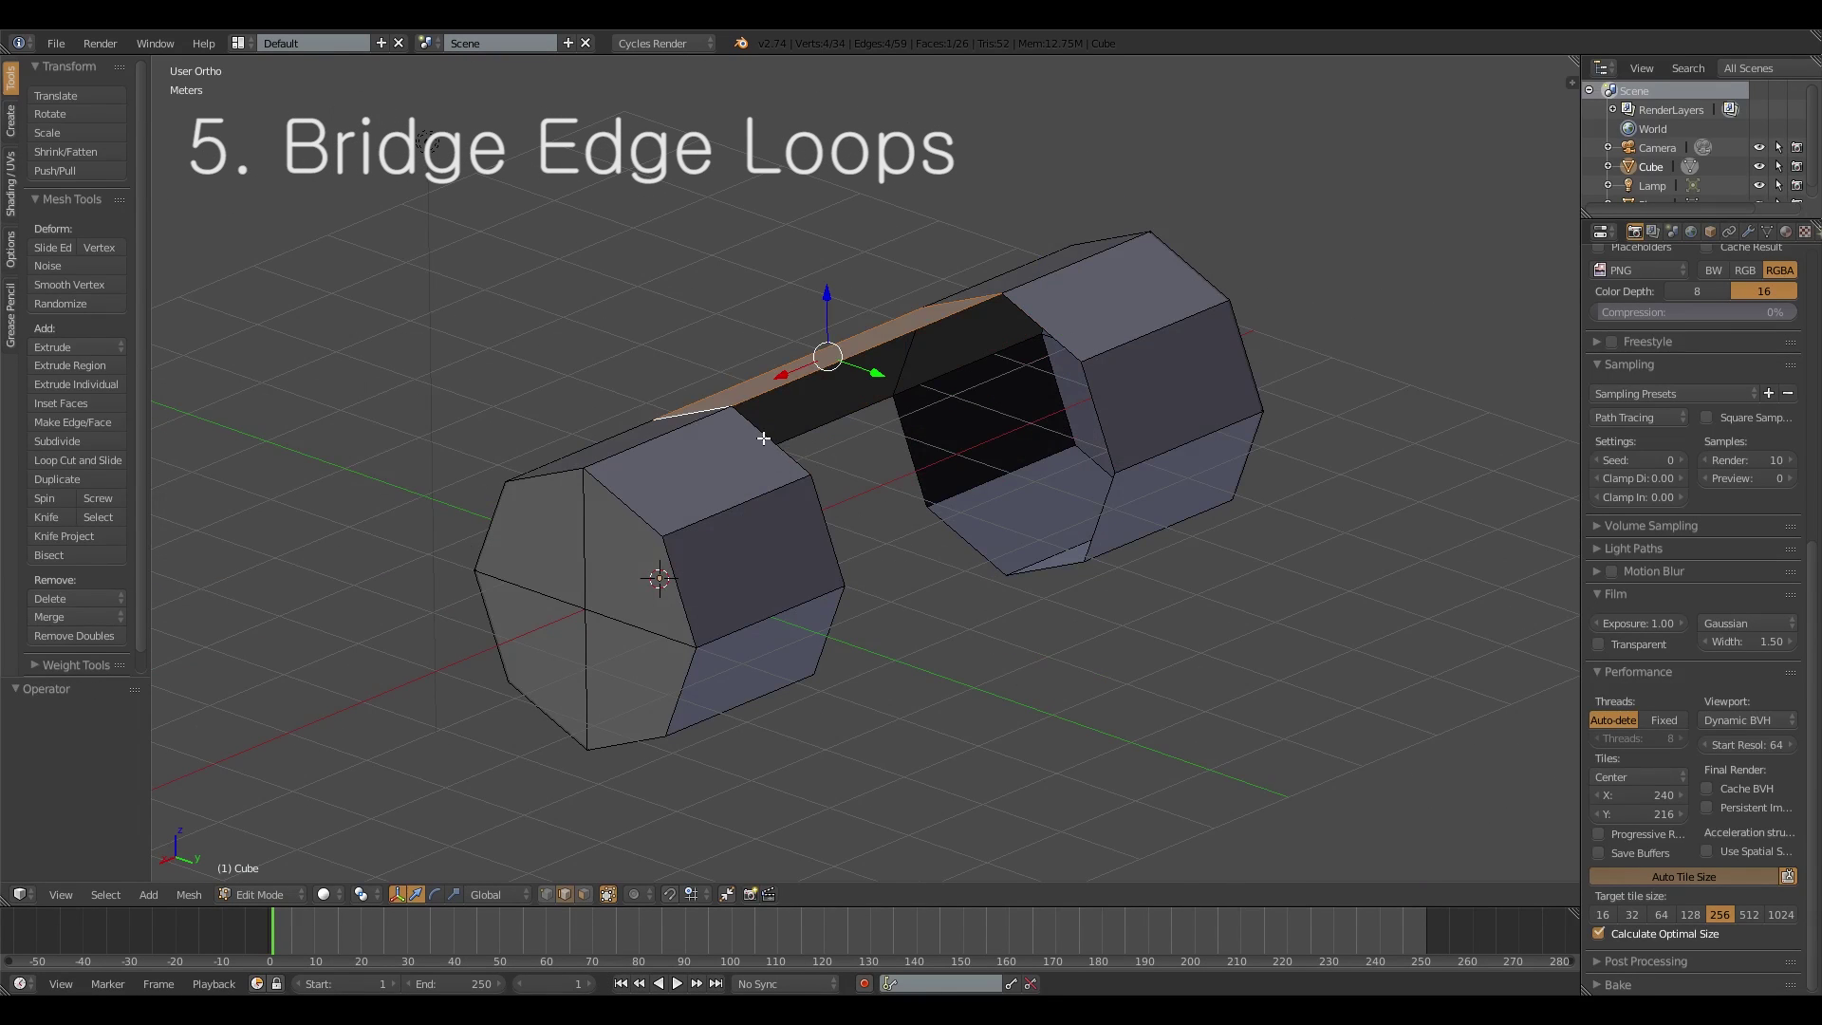
key(ctrl+z)
key(ctrl+z)
key(ctrl+z)
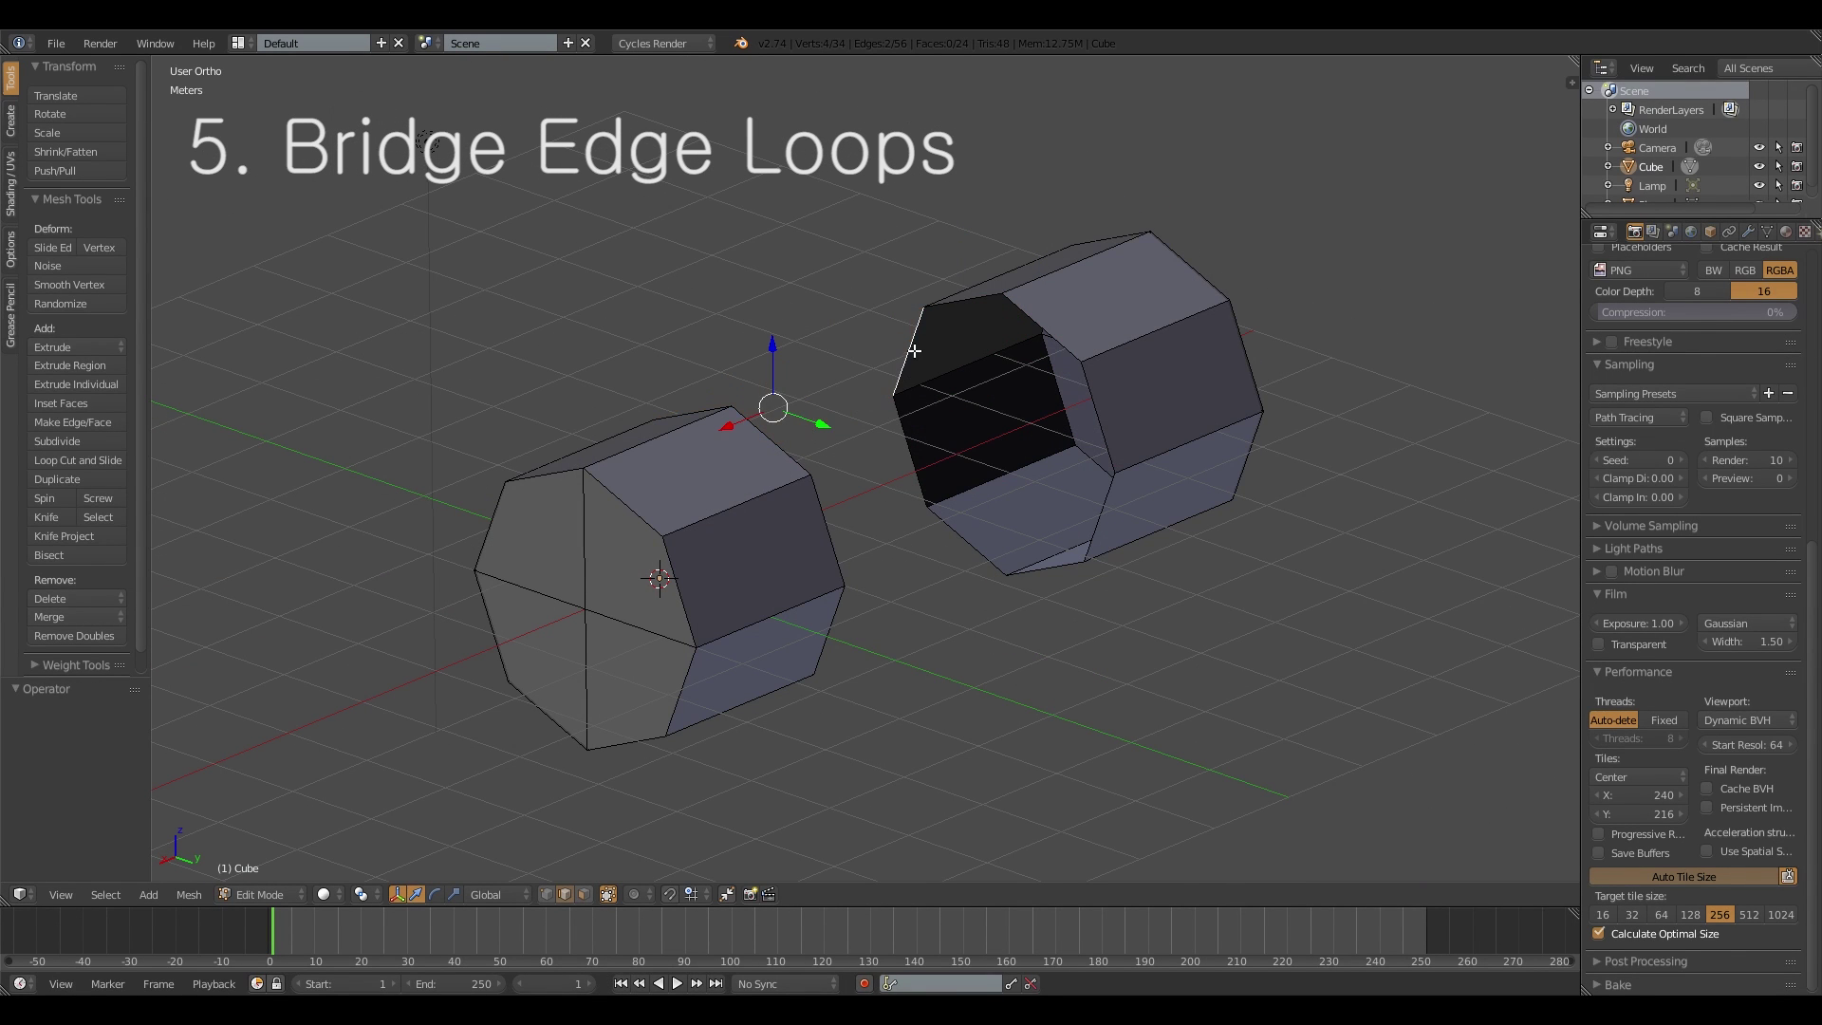
Step: Select the complete open rim loops of both tubes where they face each other
alt+right_click(913, 350)
middle_drag(914, 350, 943, 257)
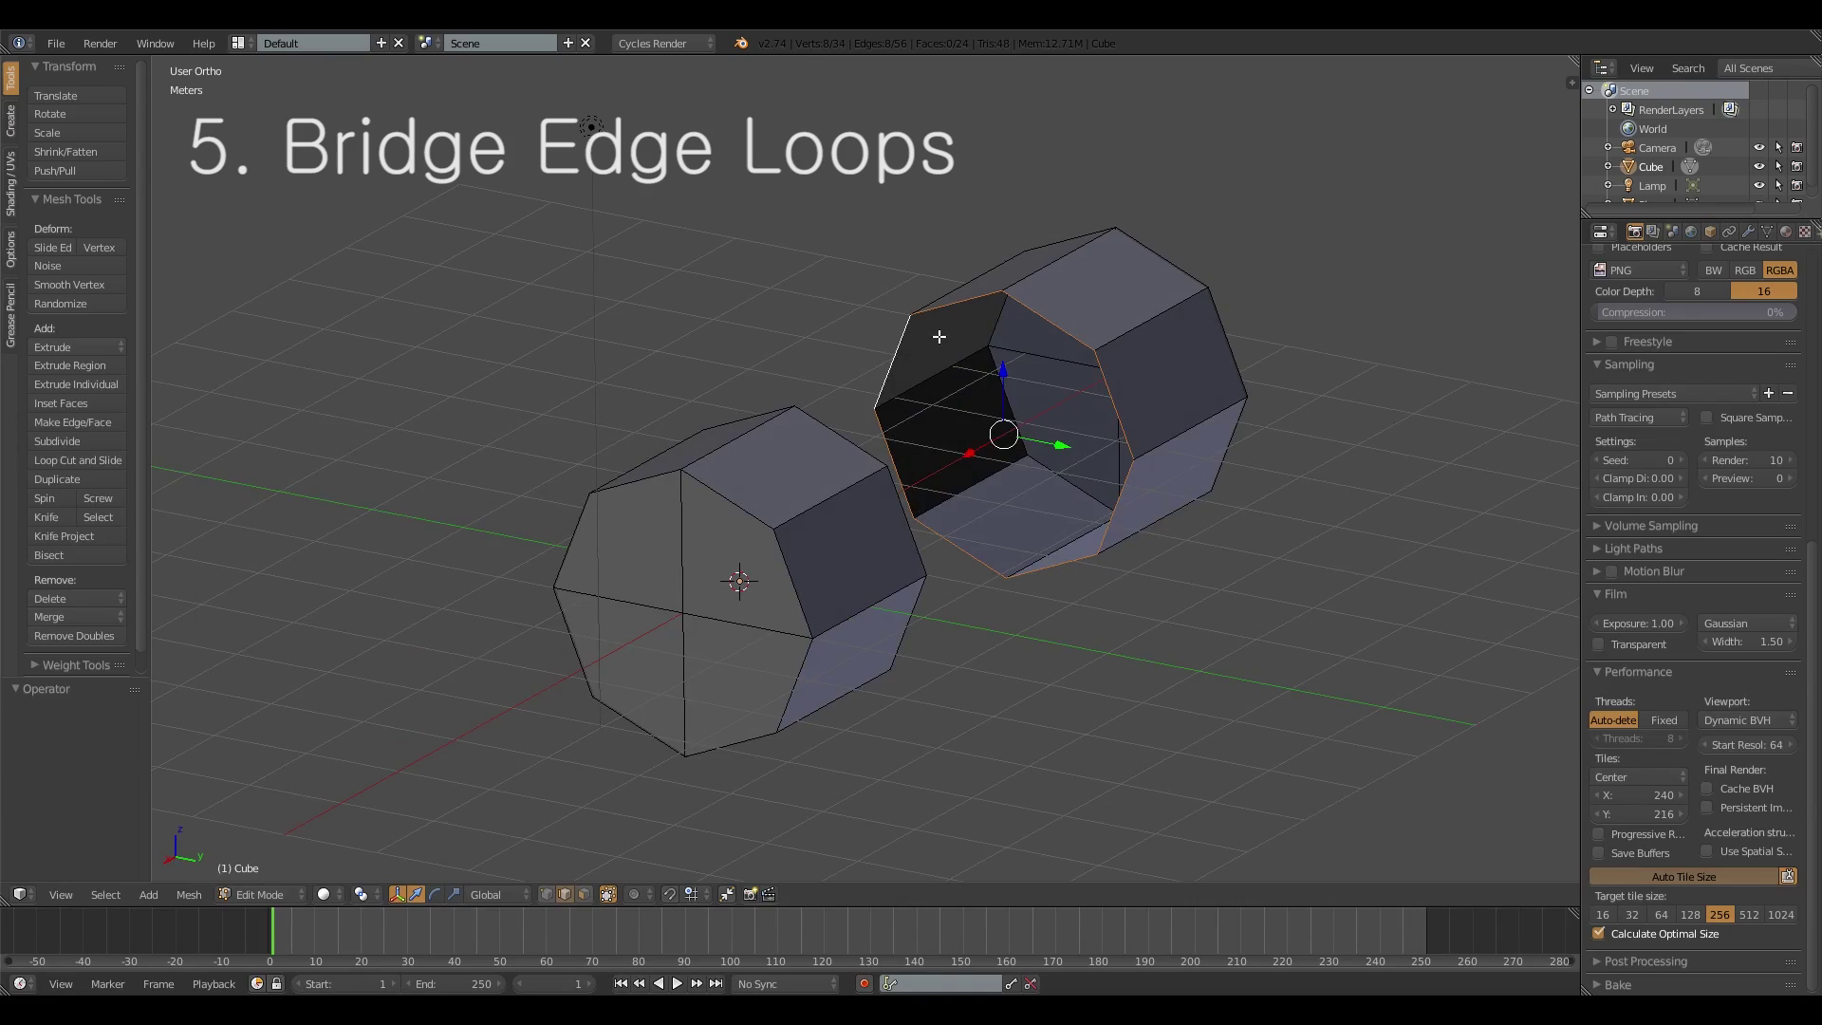
middle_drag(940, 336, 1040, 341)
alt+shift+right_click(679, 327)
middle_drag(1009, 483, 860, 422)
key(space)
text(Grid Fill)
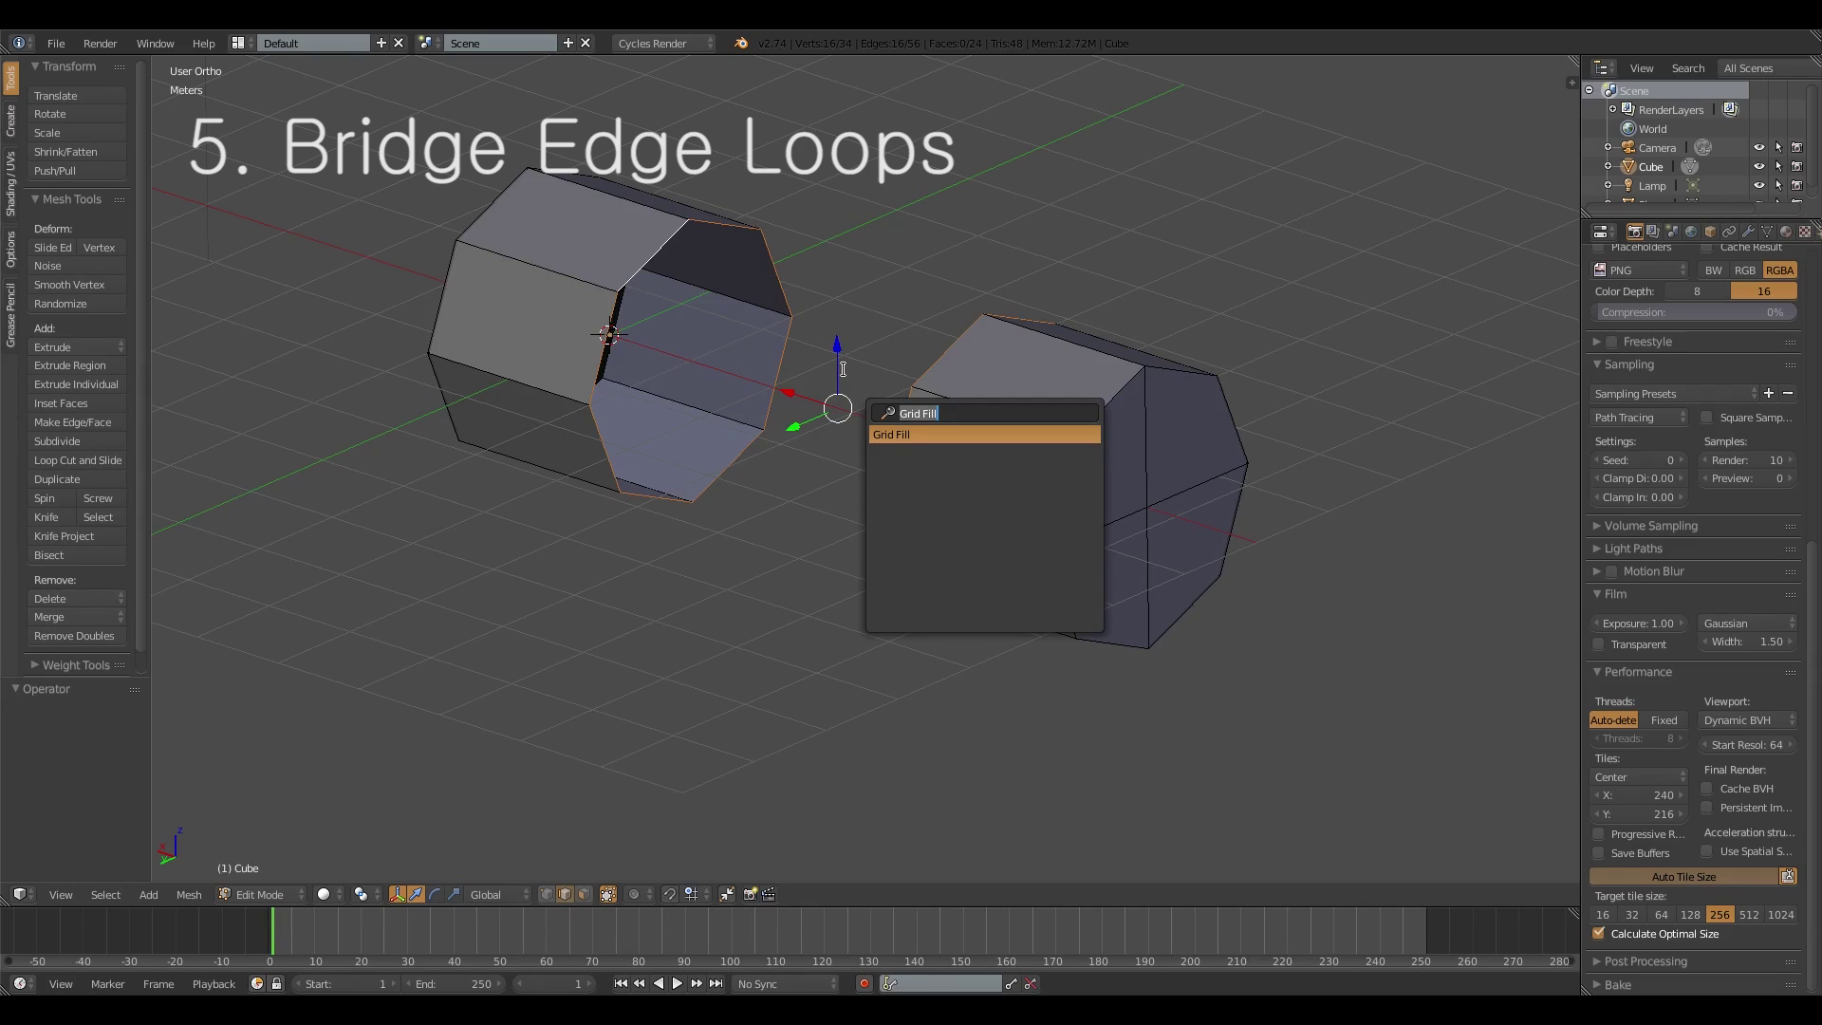
key(BackSpace)
key(Escape)
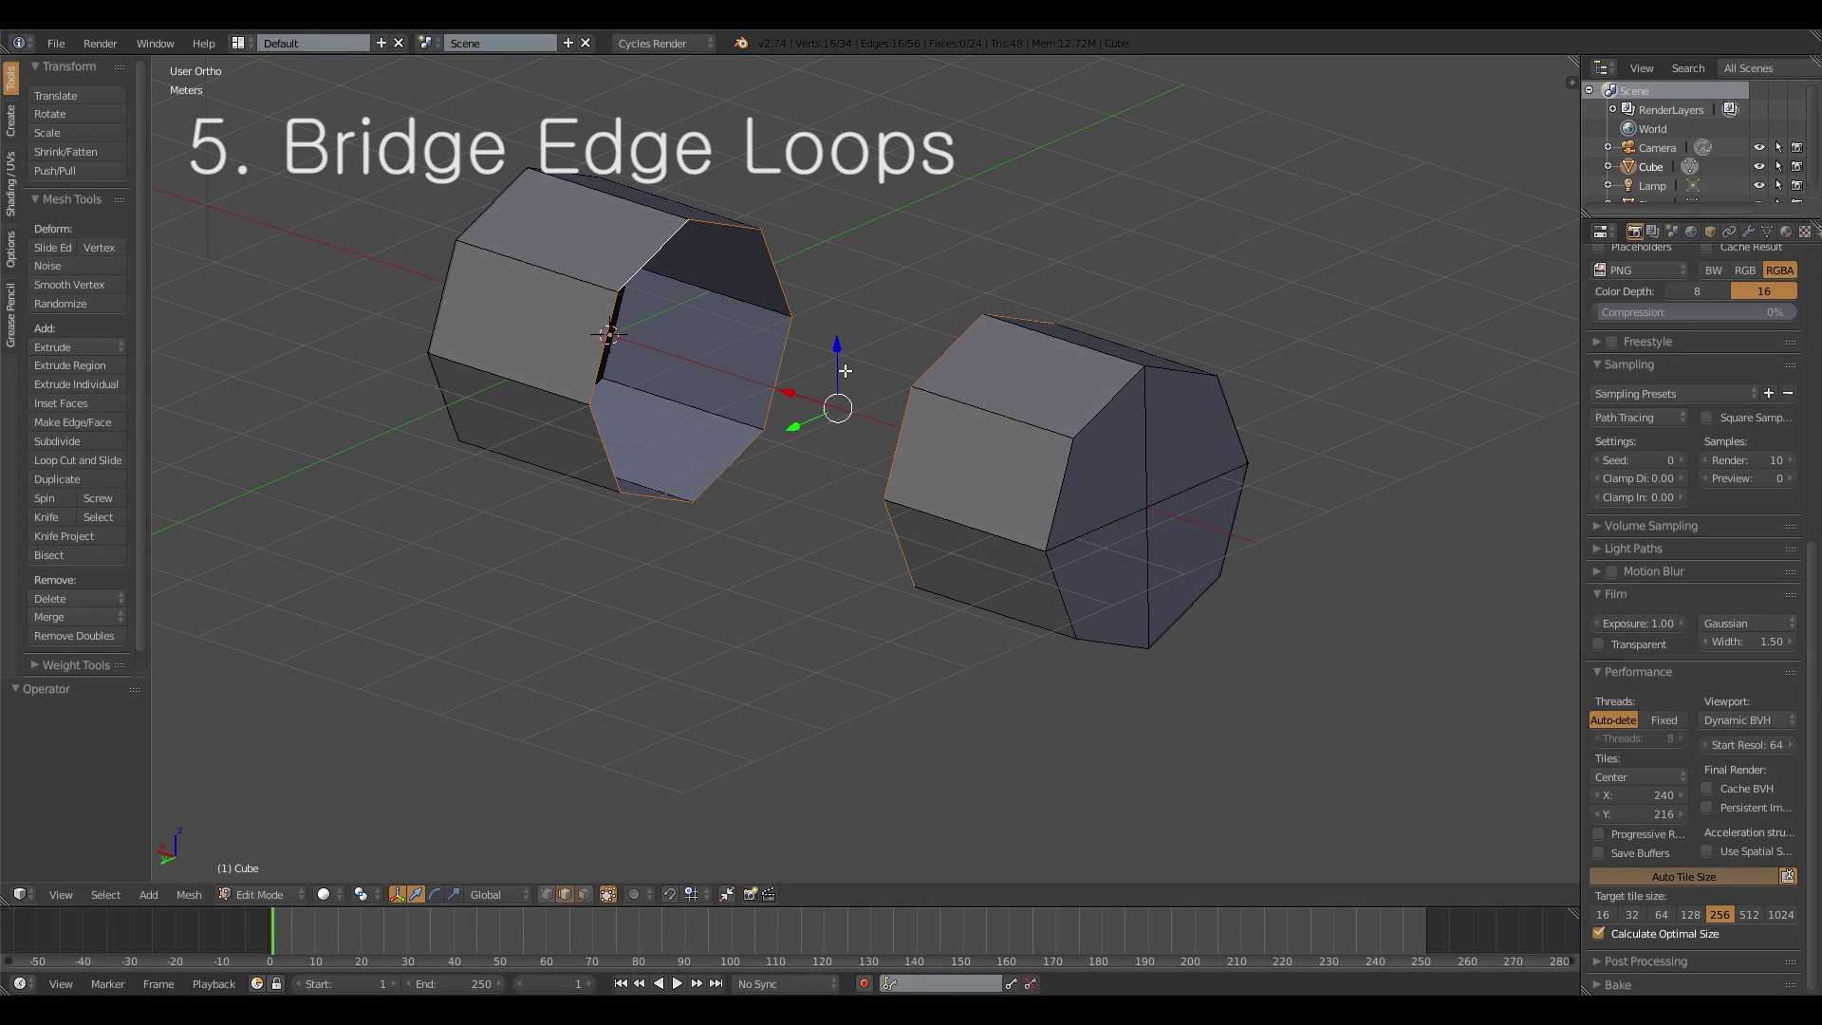
Step: Connect the two selected rim loops with Bridge Edge Loops and leave Edit Mode
key(space)
key(BackSpace)
text(bridge)
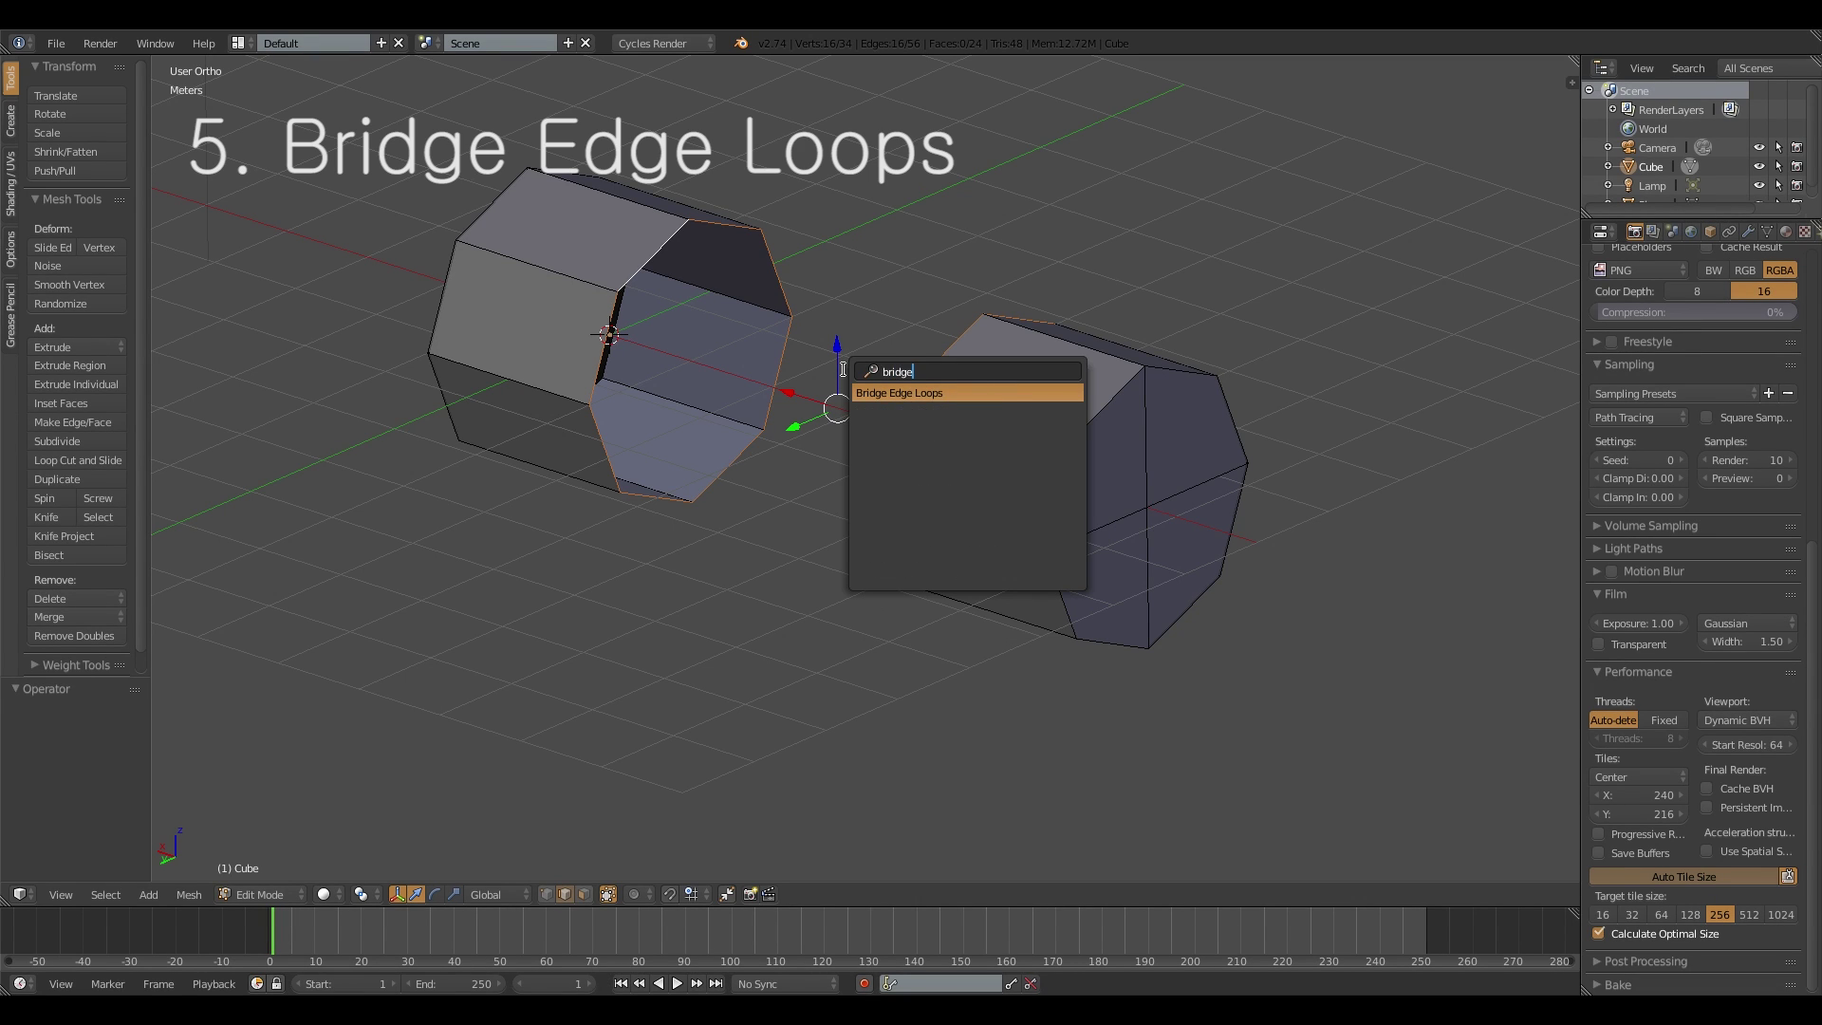
key(Return)
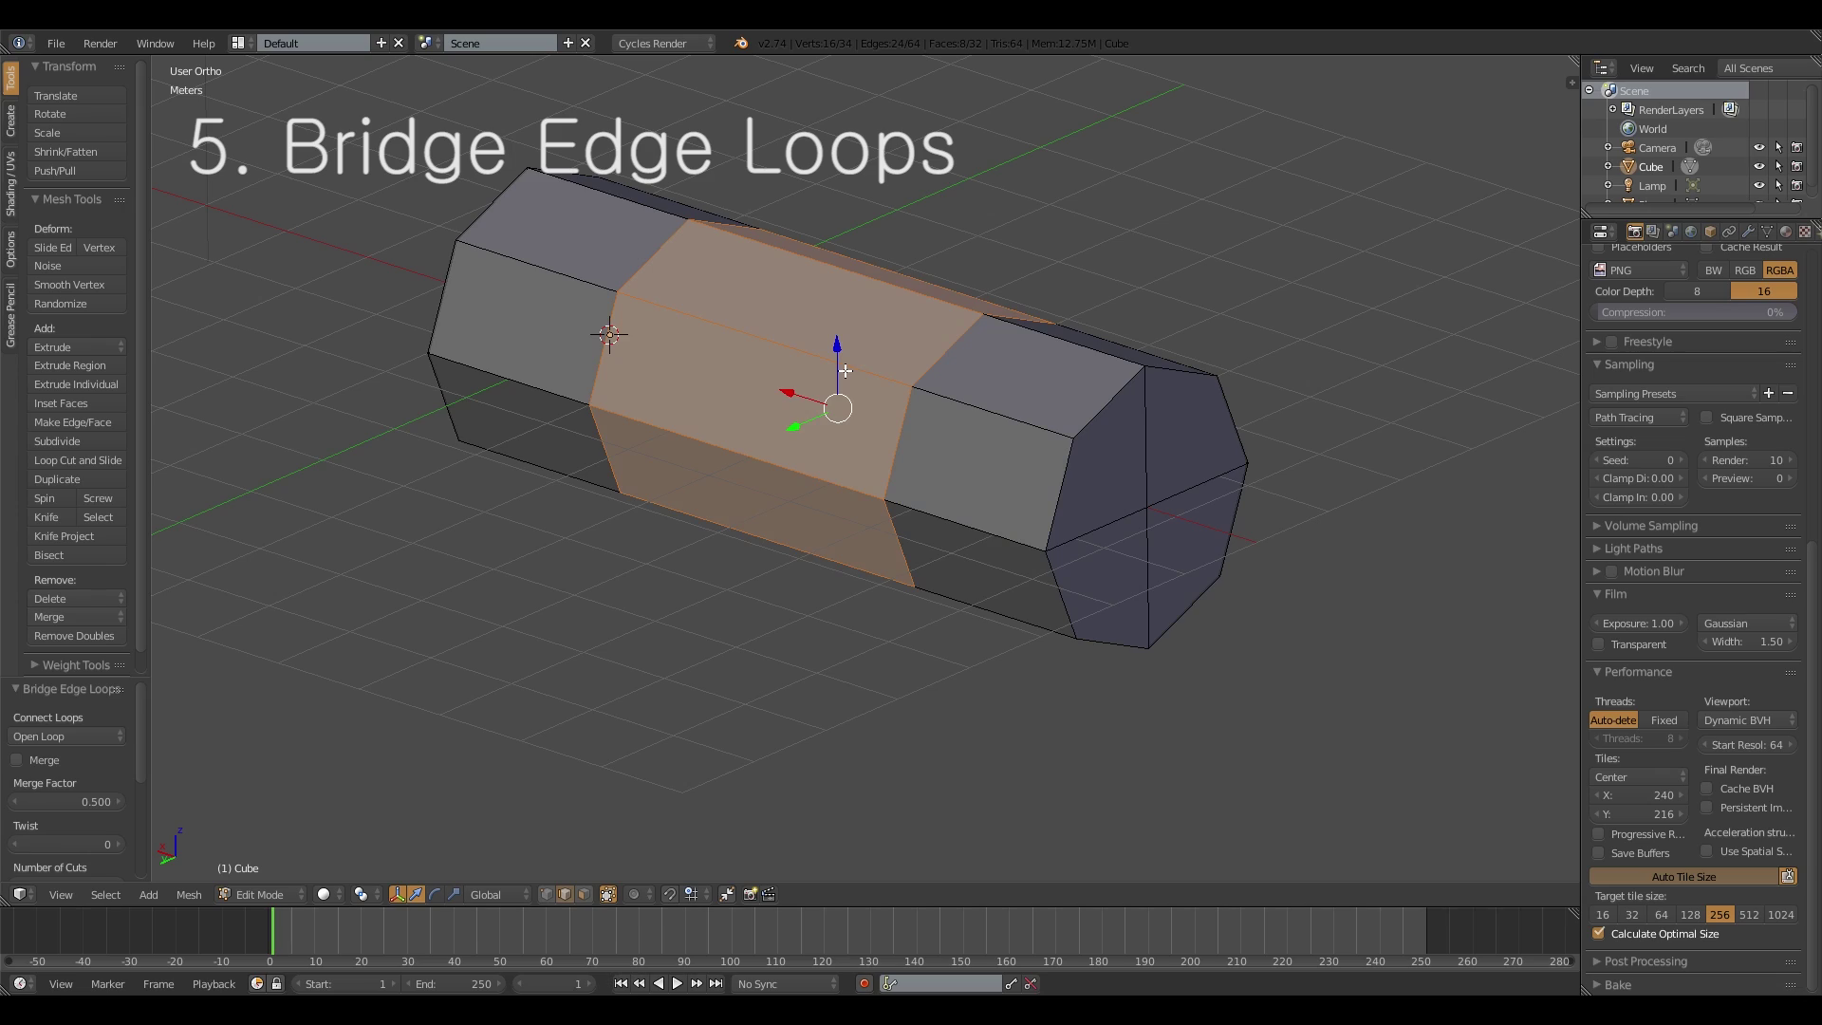
shift+middle_drag(868, 412, 852, 450)
shift+middle_drag(860, 459, 885, 553)
middle_drag(919, 440, 697, 747)
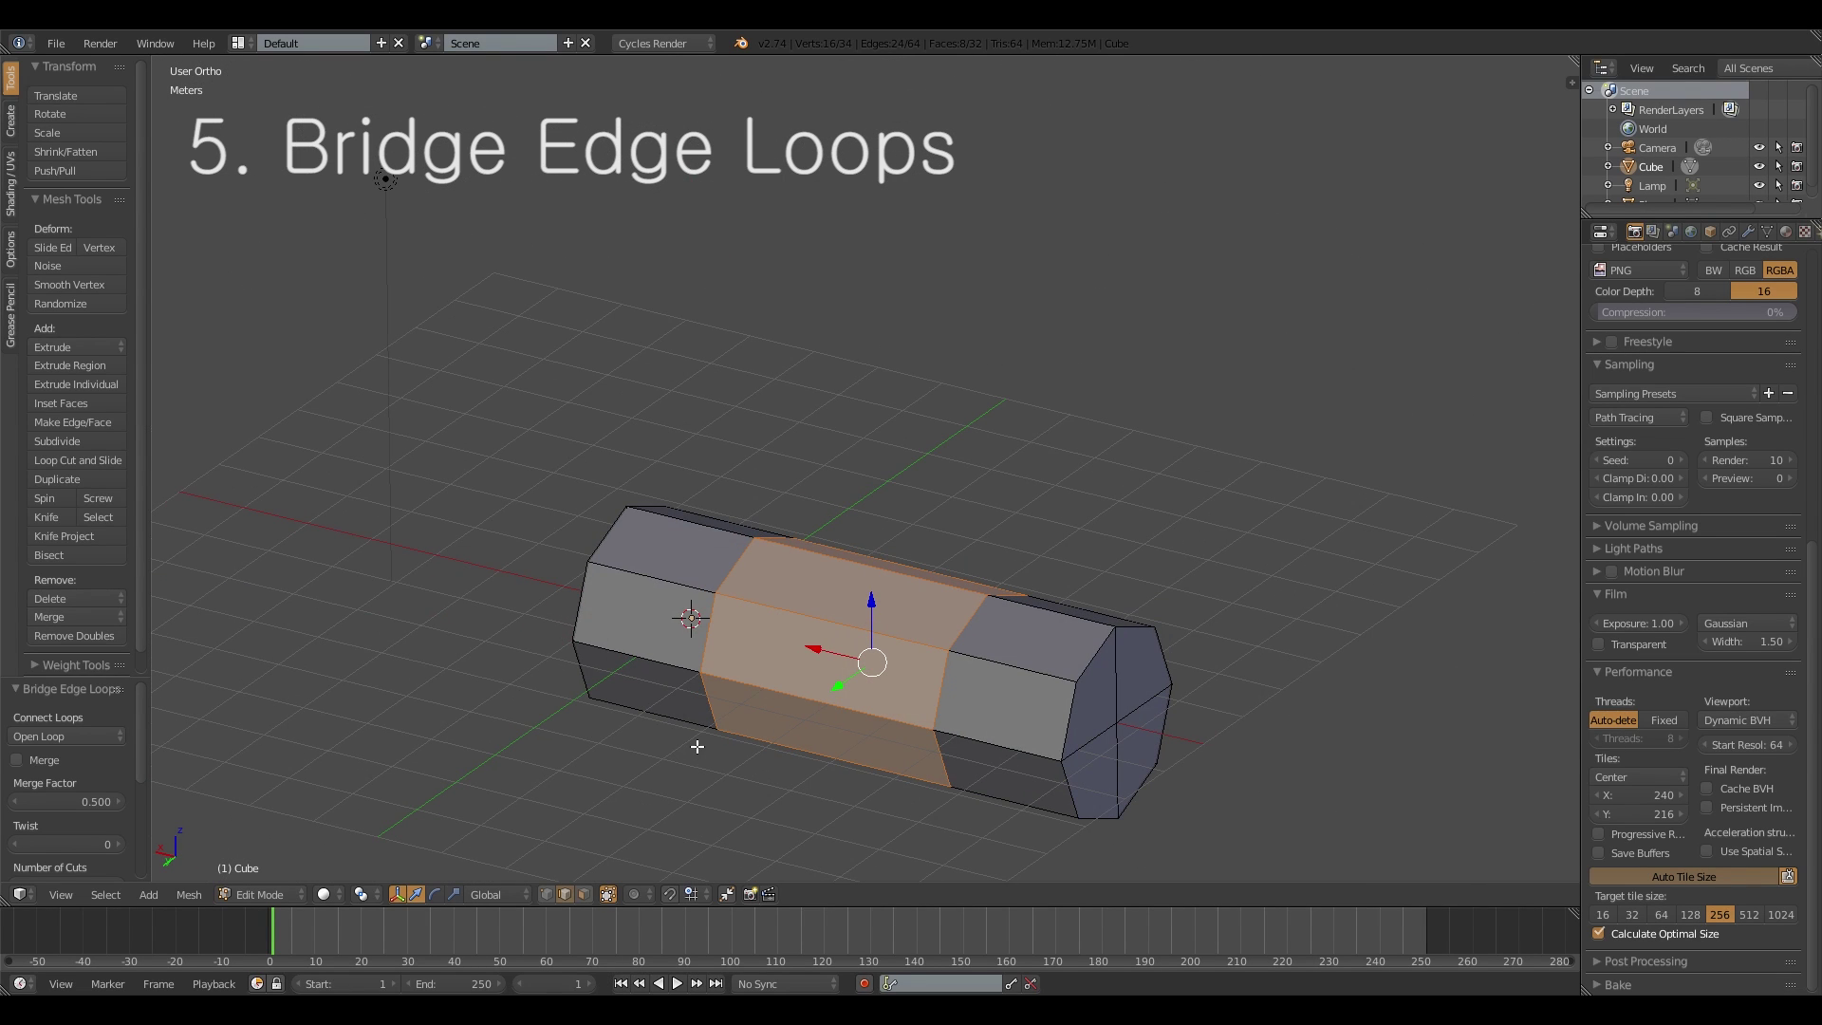
key(Tab)
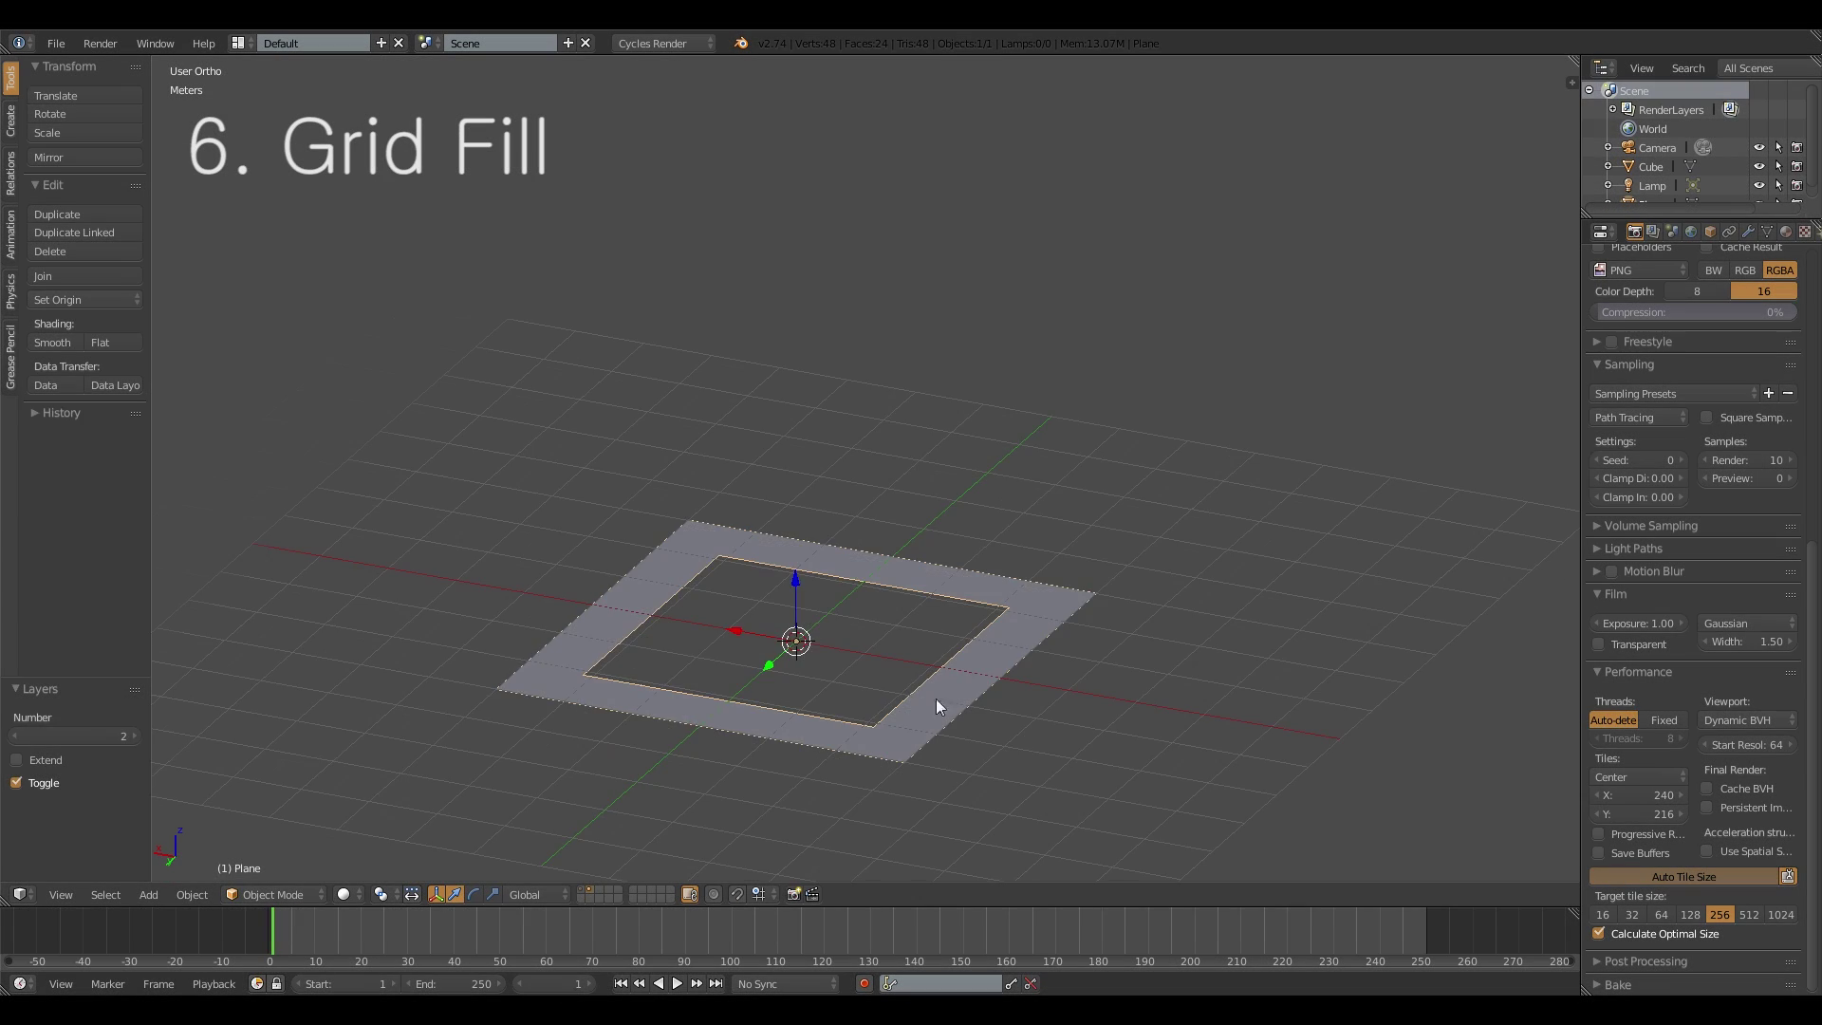
Step: Enter Edit Mode on the square frame plane and clear its edge selection
scroll(936, 699, up, 4)
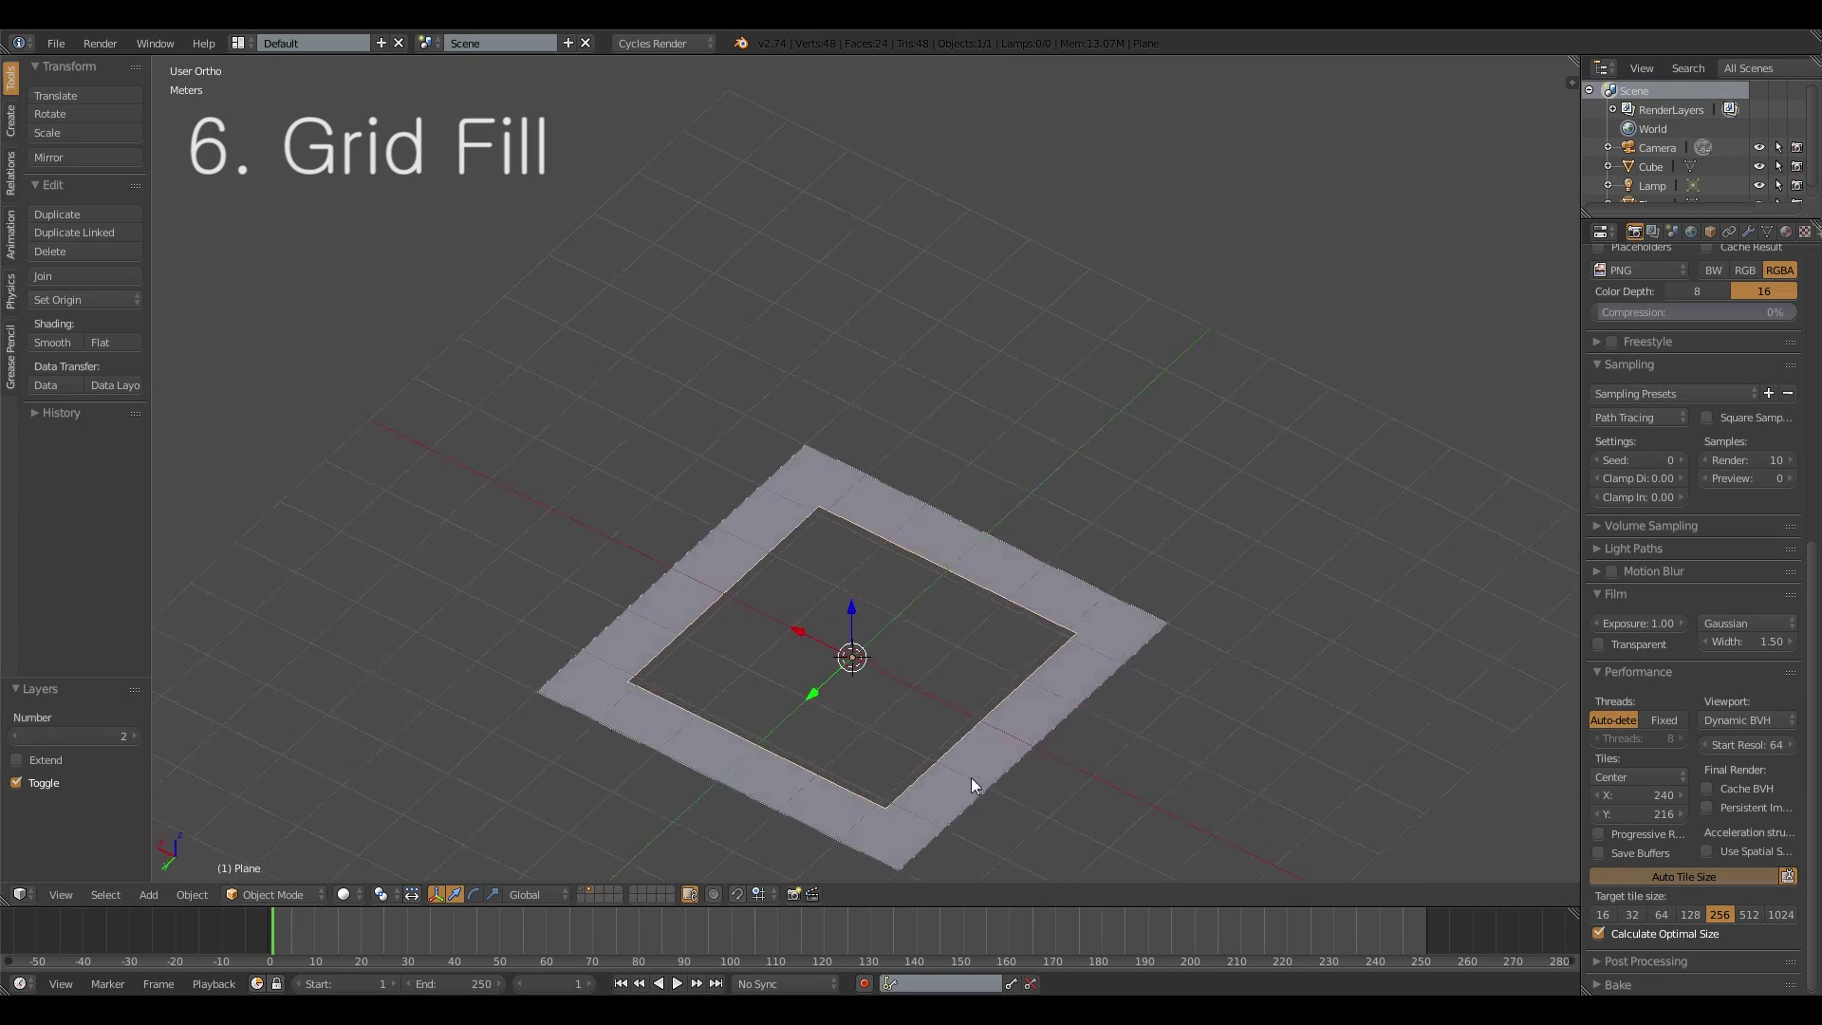
key(Tab)
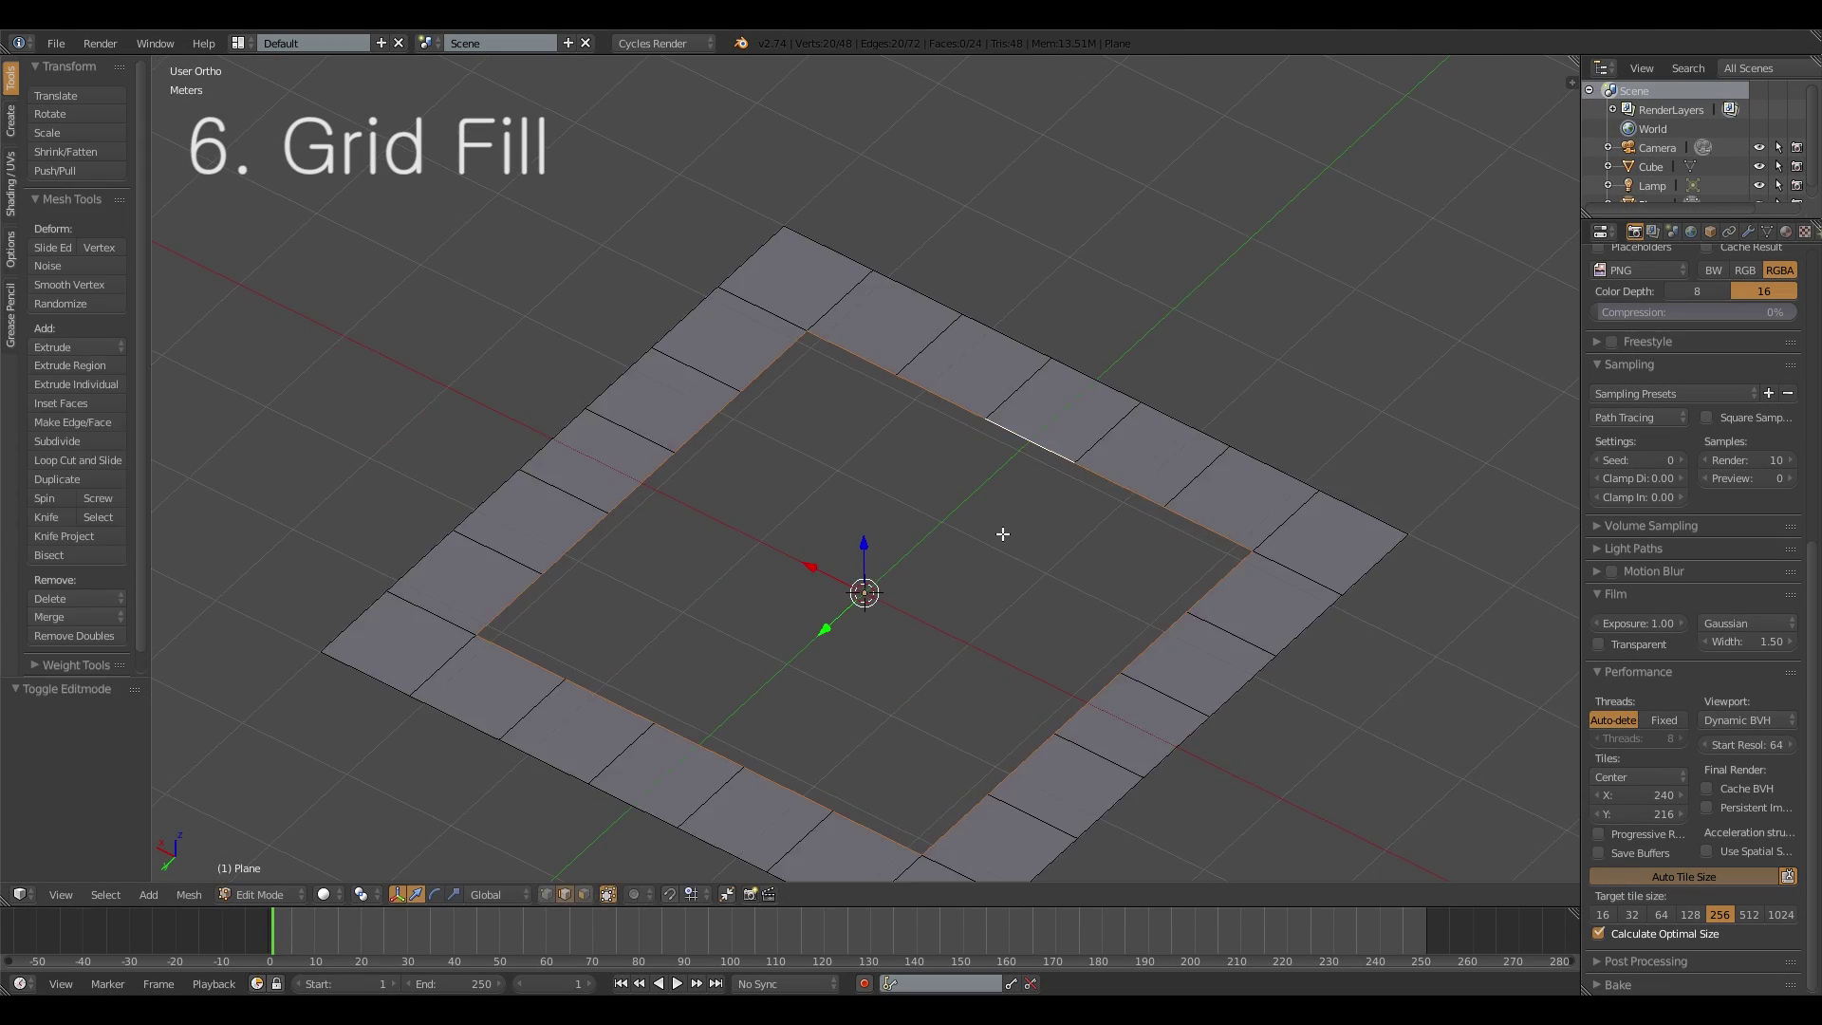
middle_drag(1004, 527, 774, 511)
key(a)
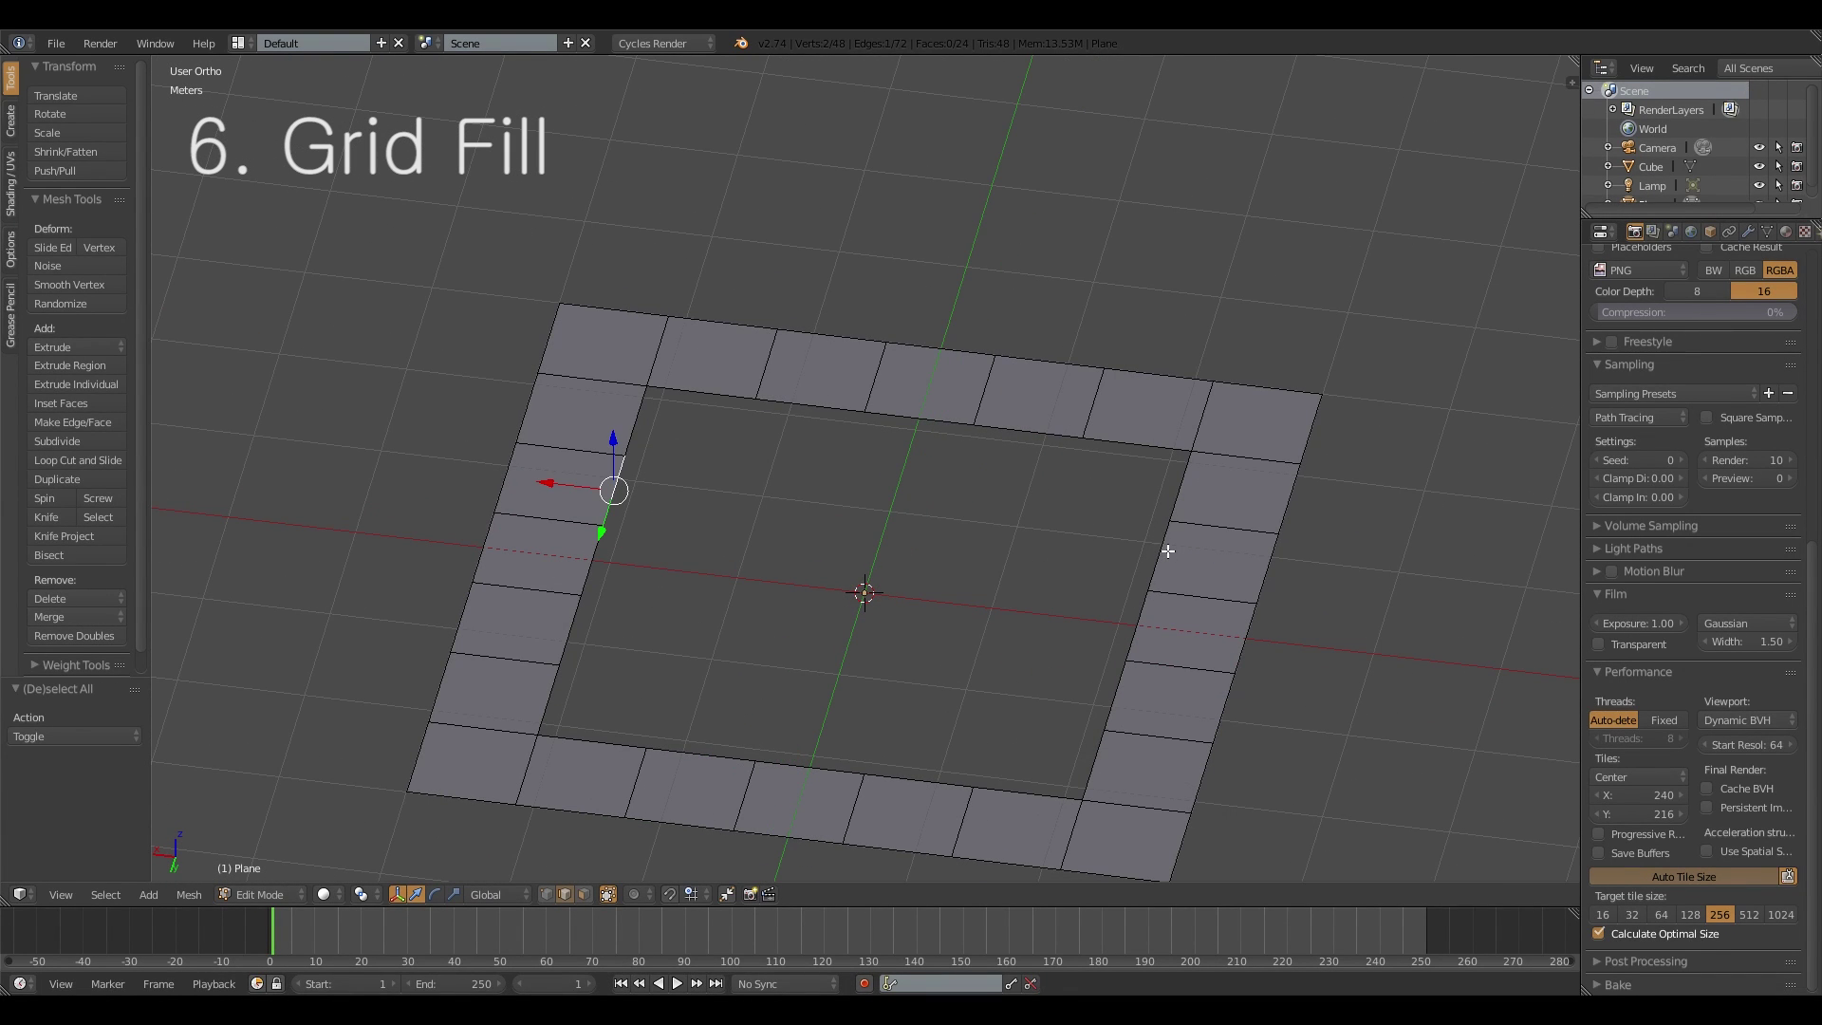
Step: Fill a face strip between two opposite inner edges of the frame and divide it with 5 loop cuts
key(f)
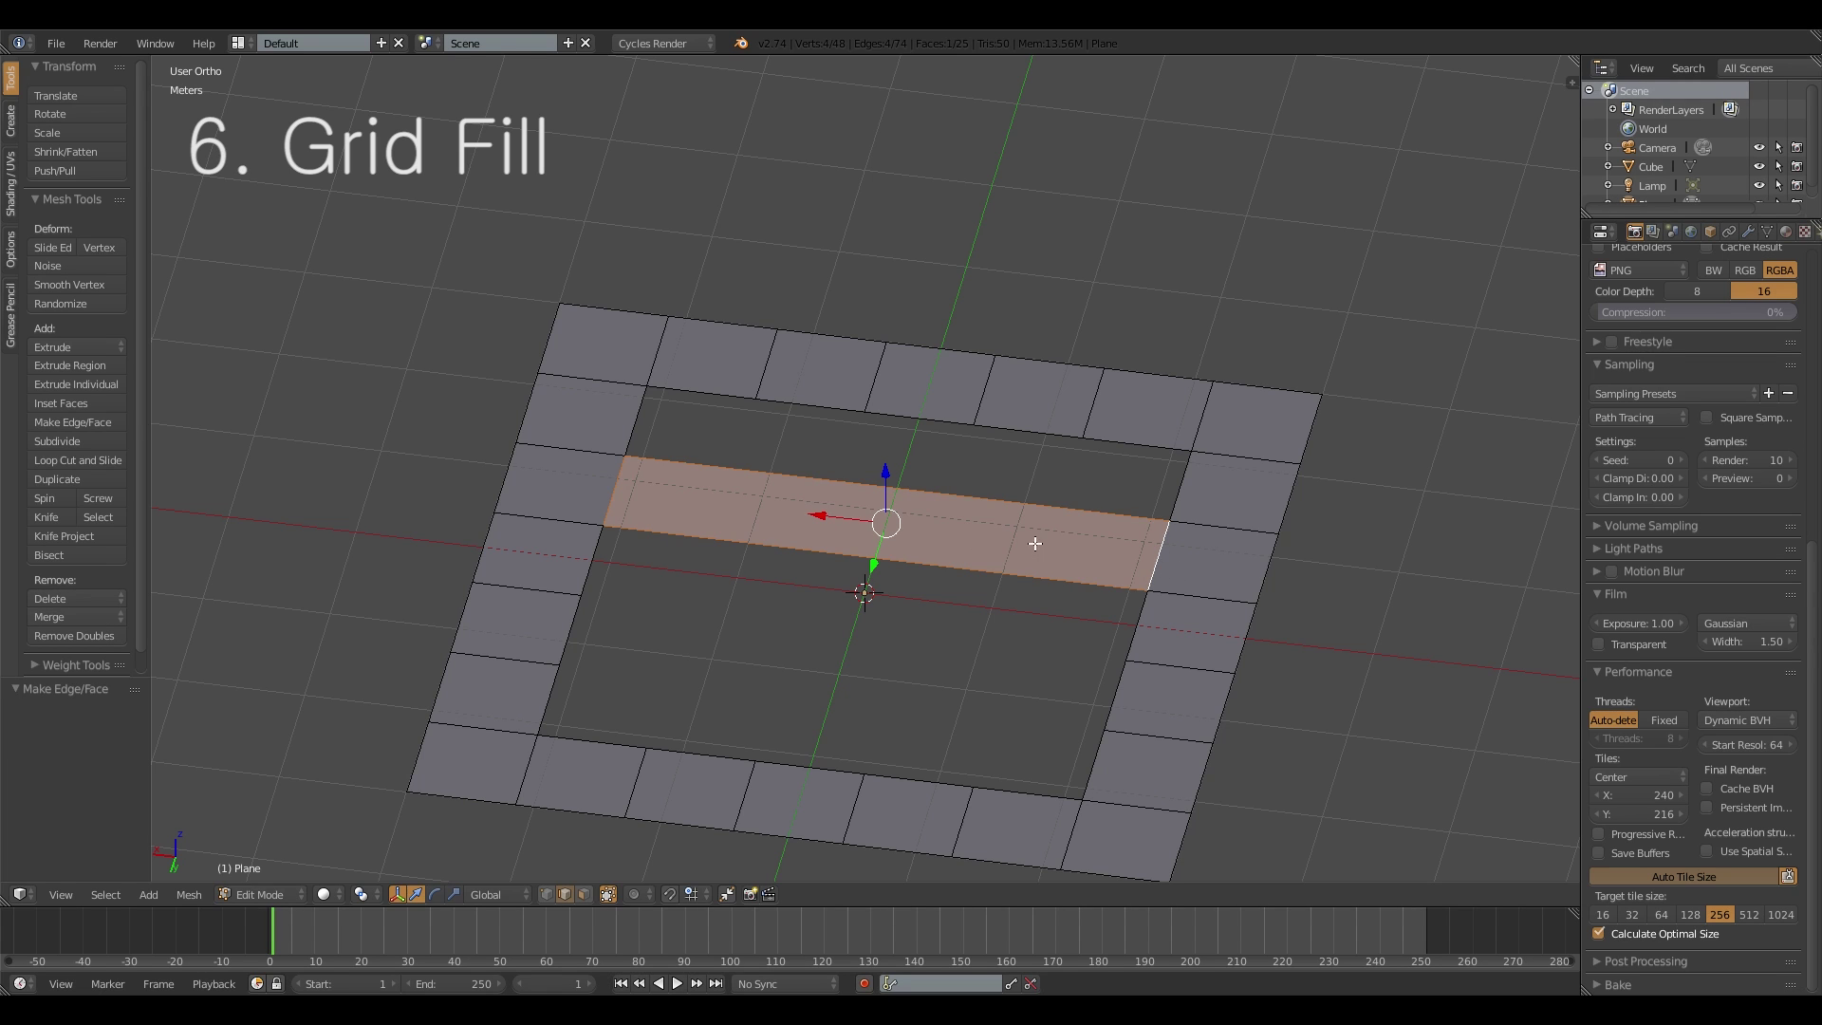
key(ctrl+r)
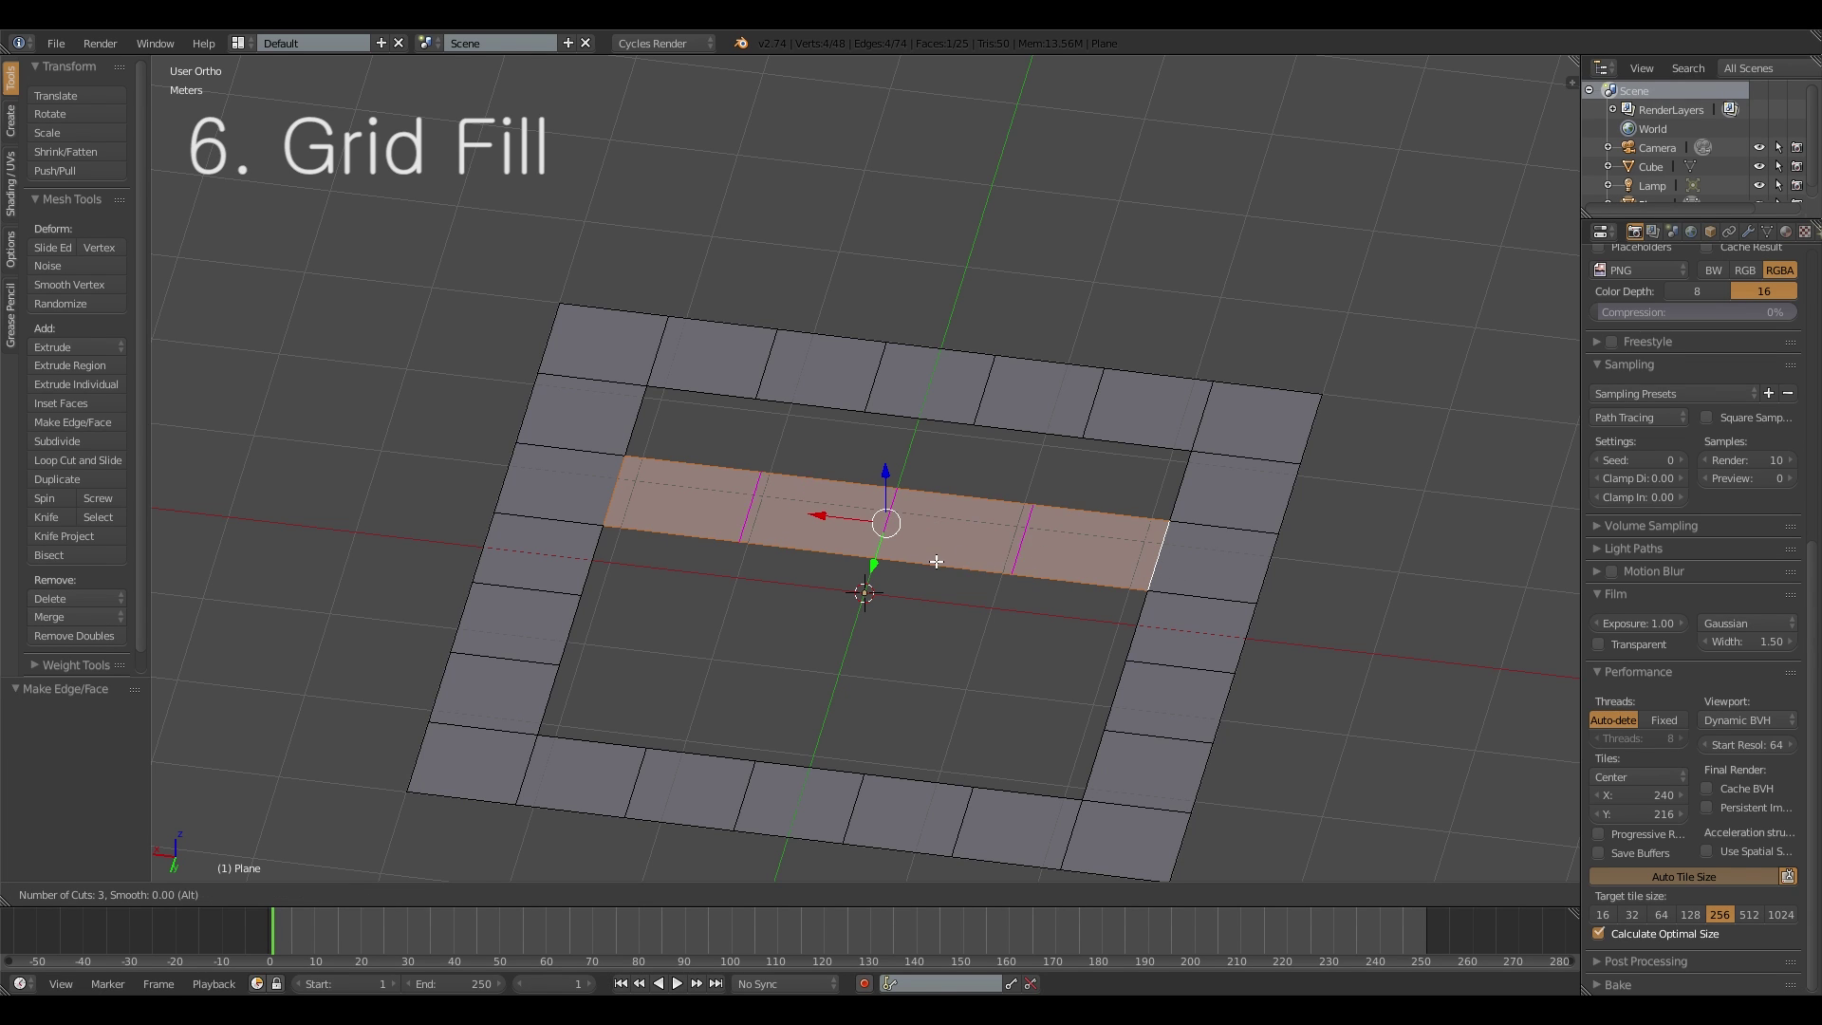
click(937, 562)
right_click(1008, 484)
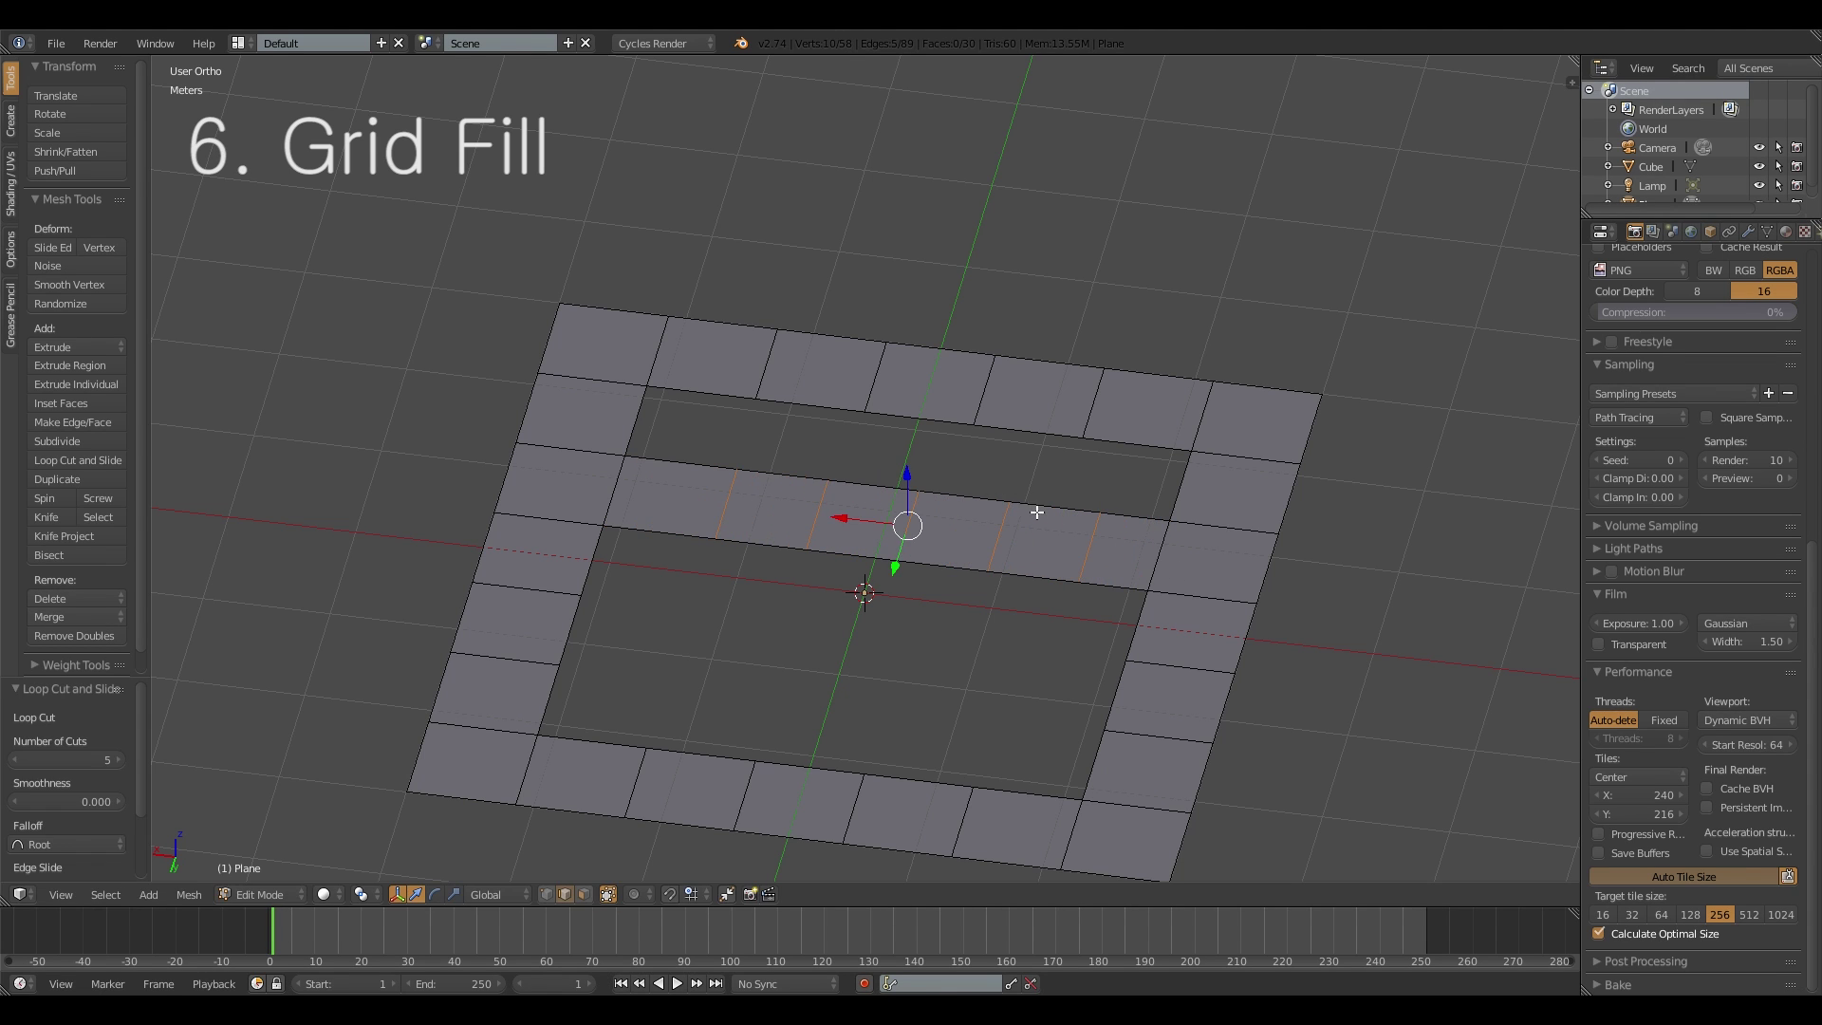
alt+right_click(1025, 437)
Step: Undo the loop cuts and the face strip filled across the frame's hole
key(ctrl+z)
key(ctrl+z)
key(ctrl+z)
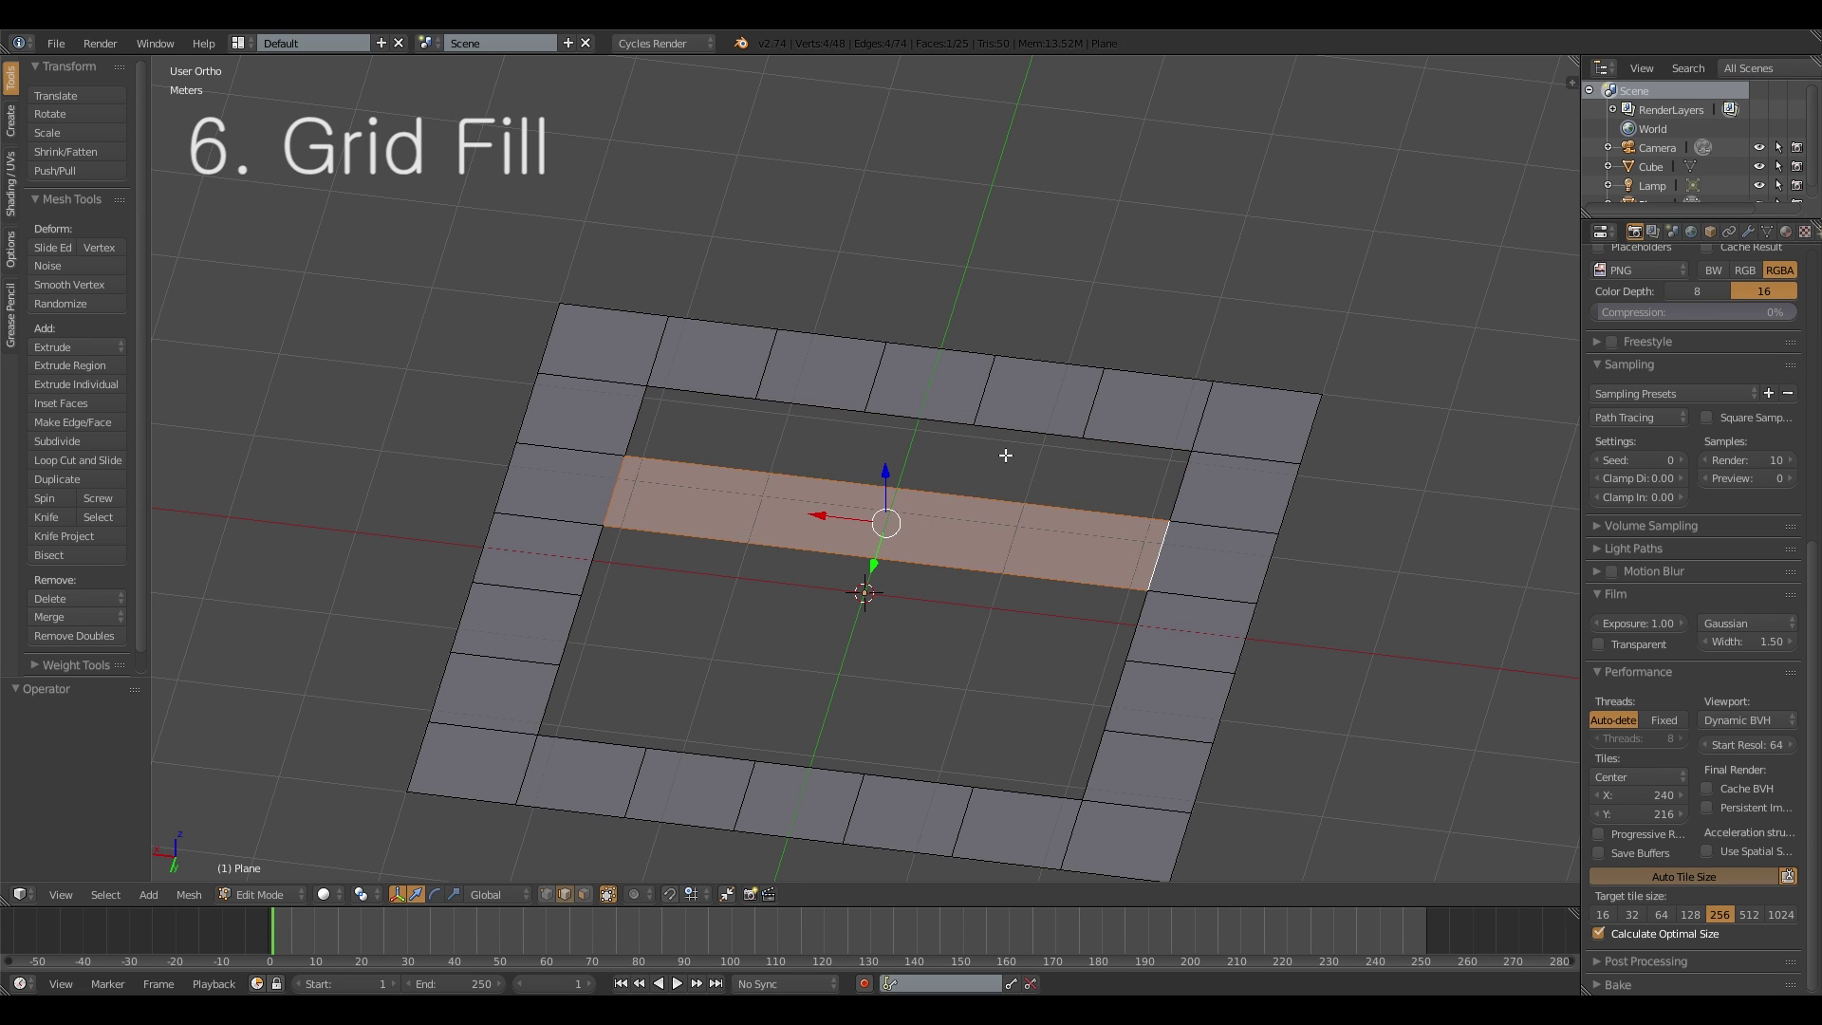
Step: Select the frame's inner edge loop and close the hole with Grid Fill
alt+right_click(910, 408)
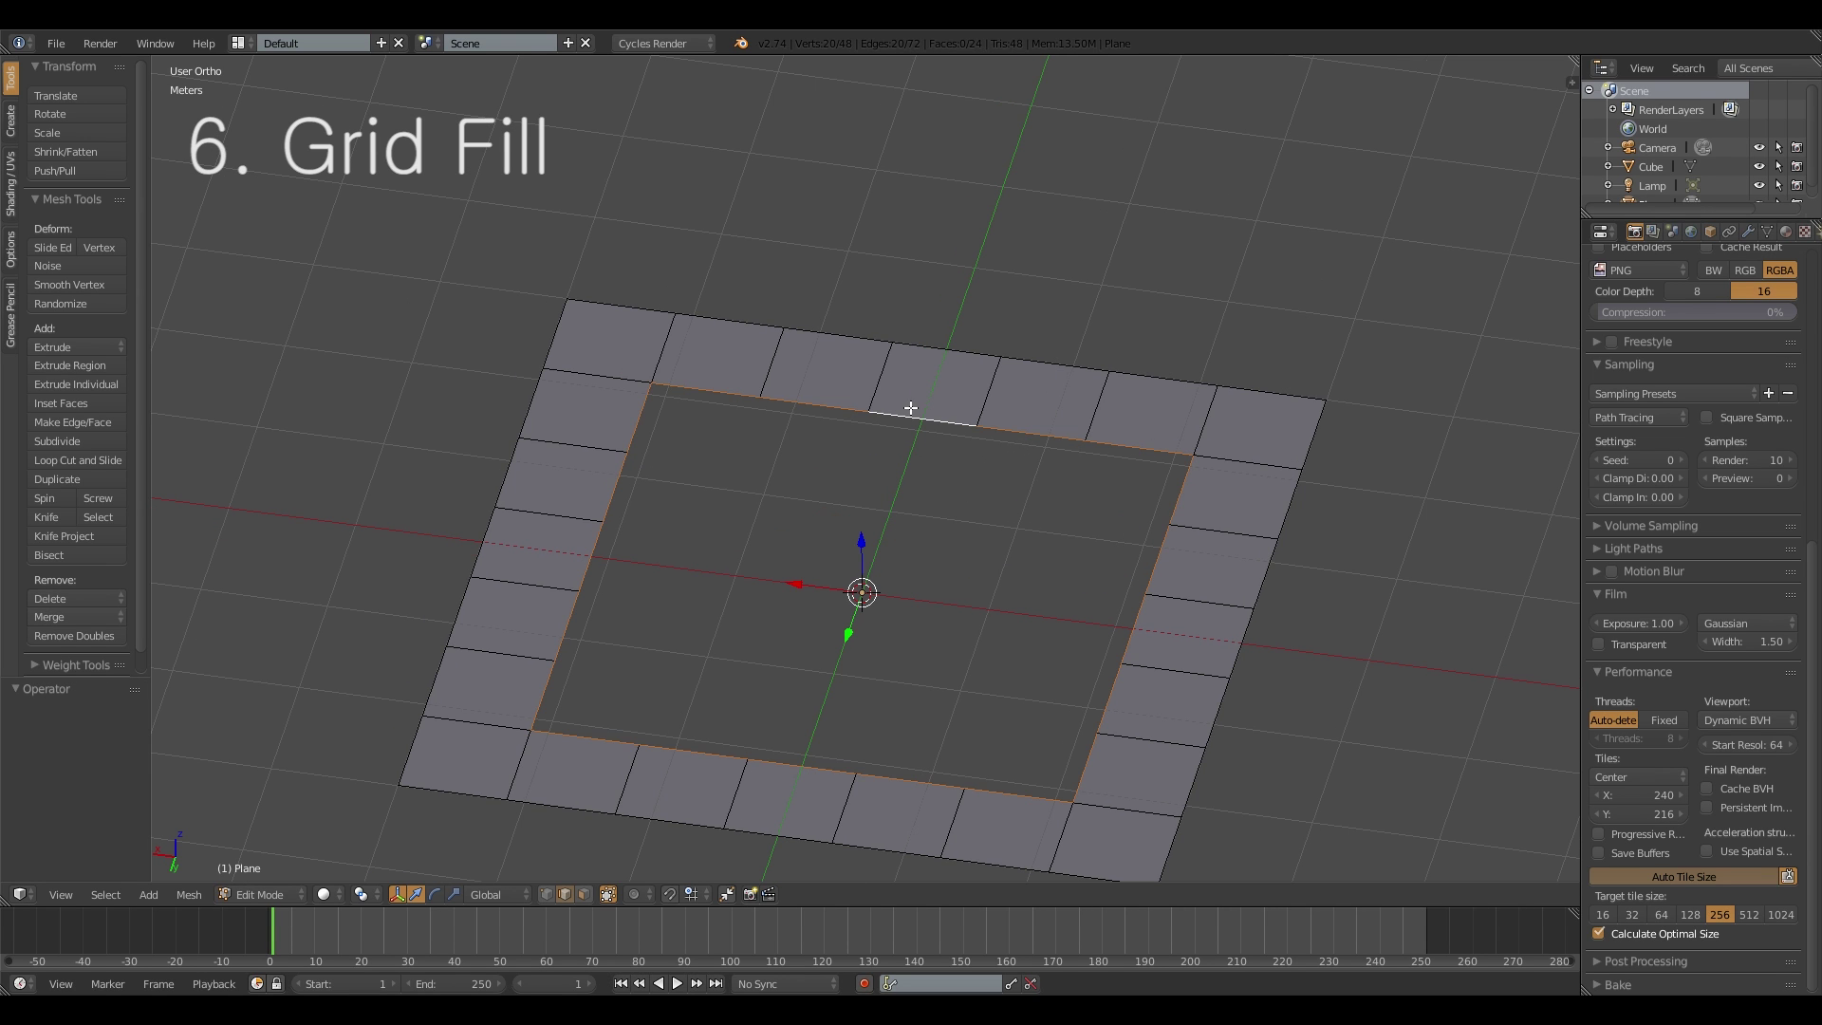
key(space)
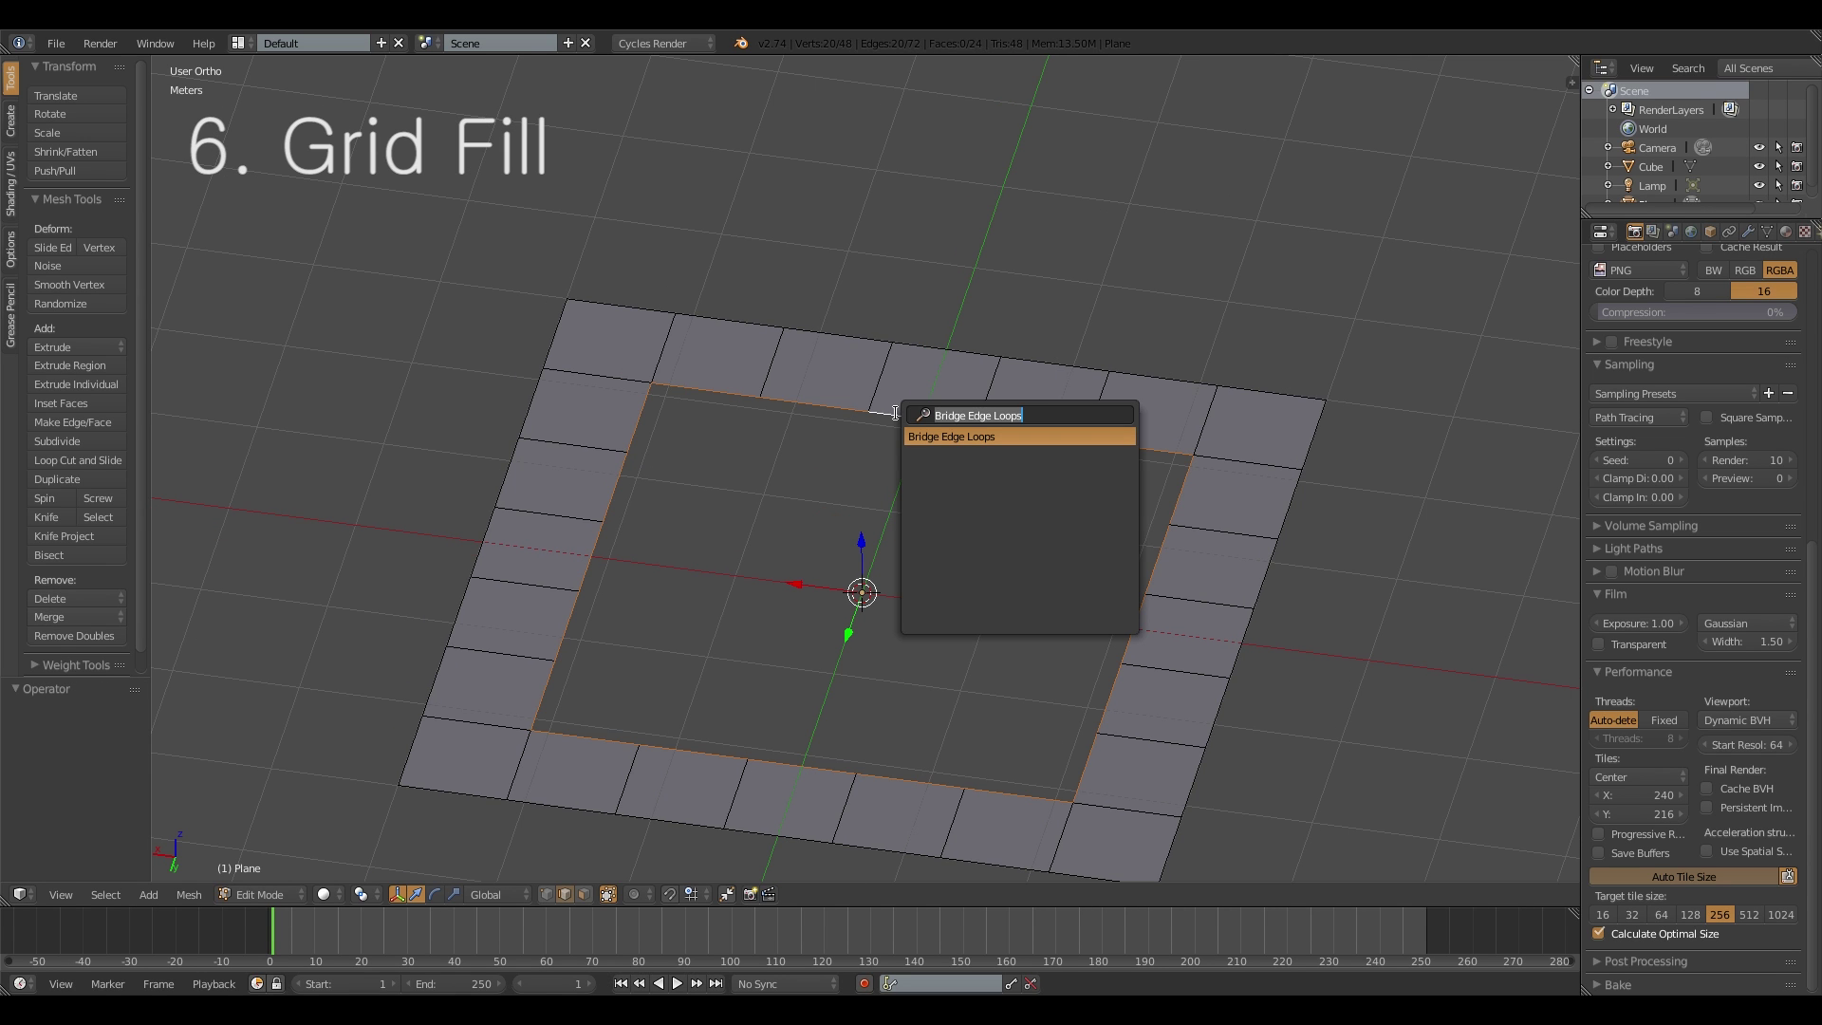
text(gri)
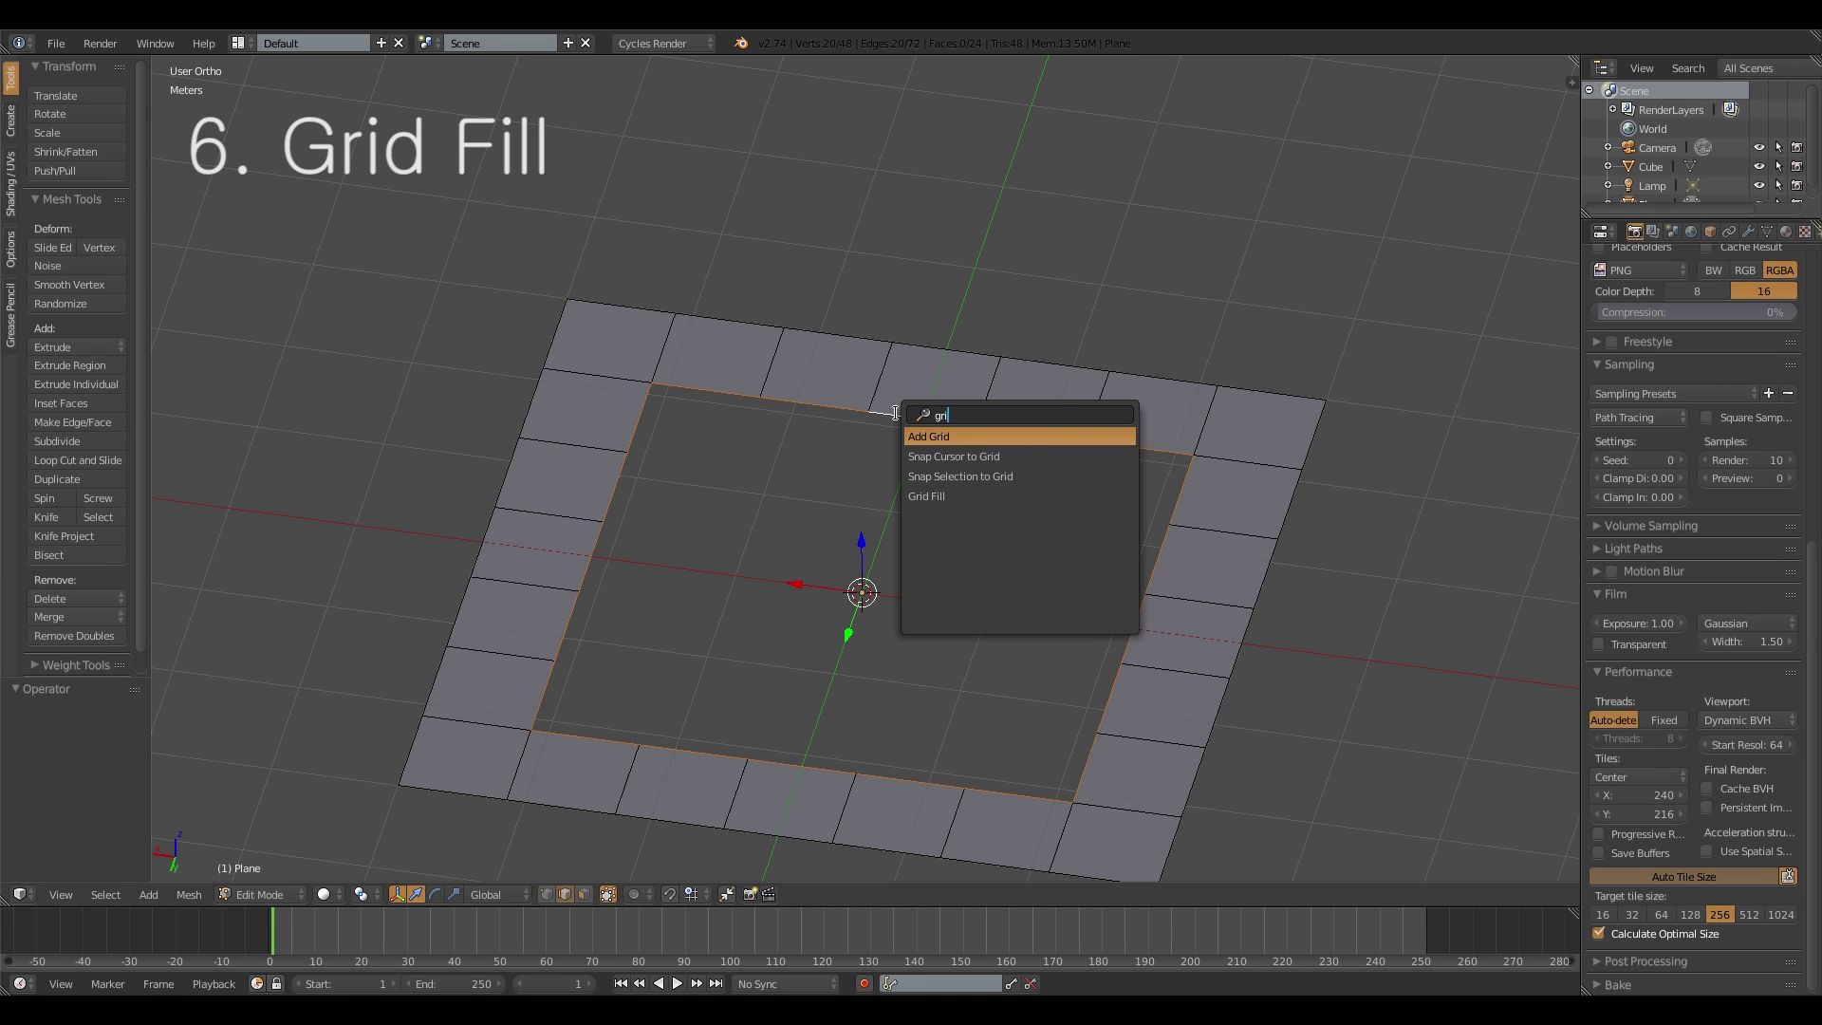
key(Down)
key(Down)
key(Down)
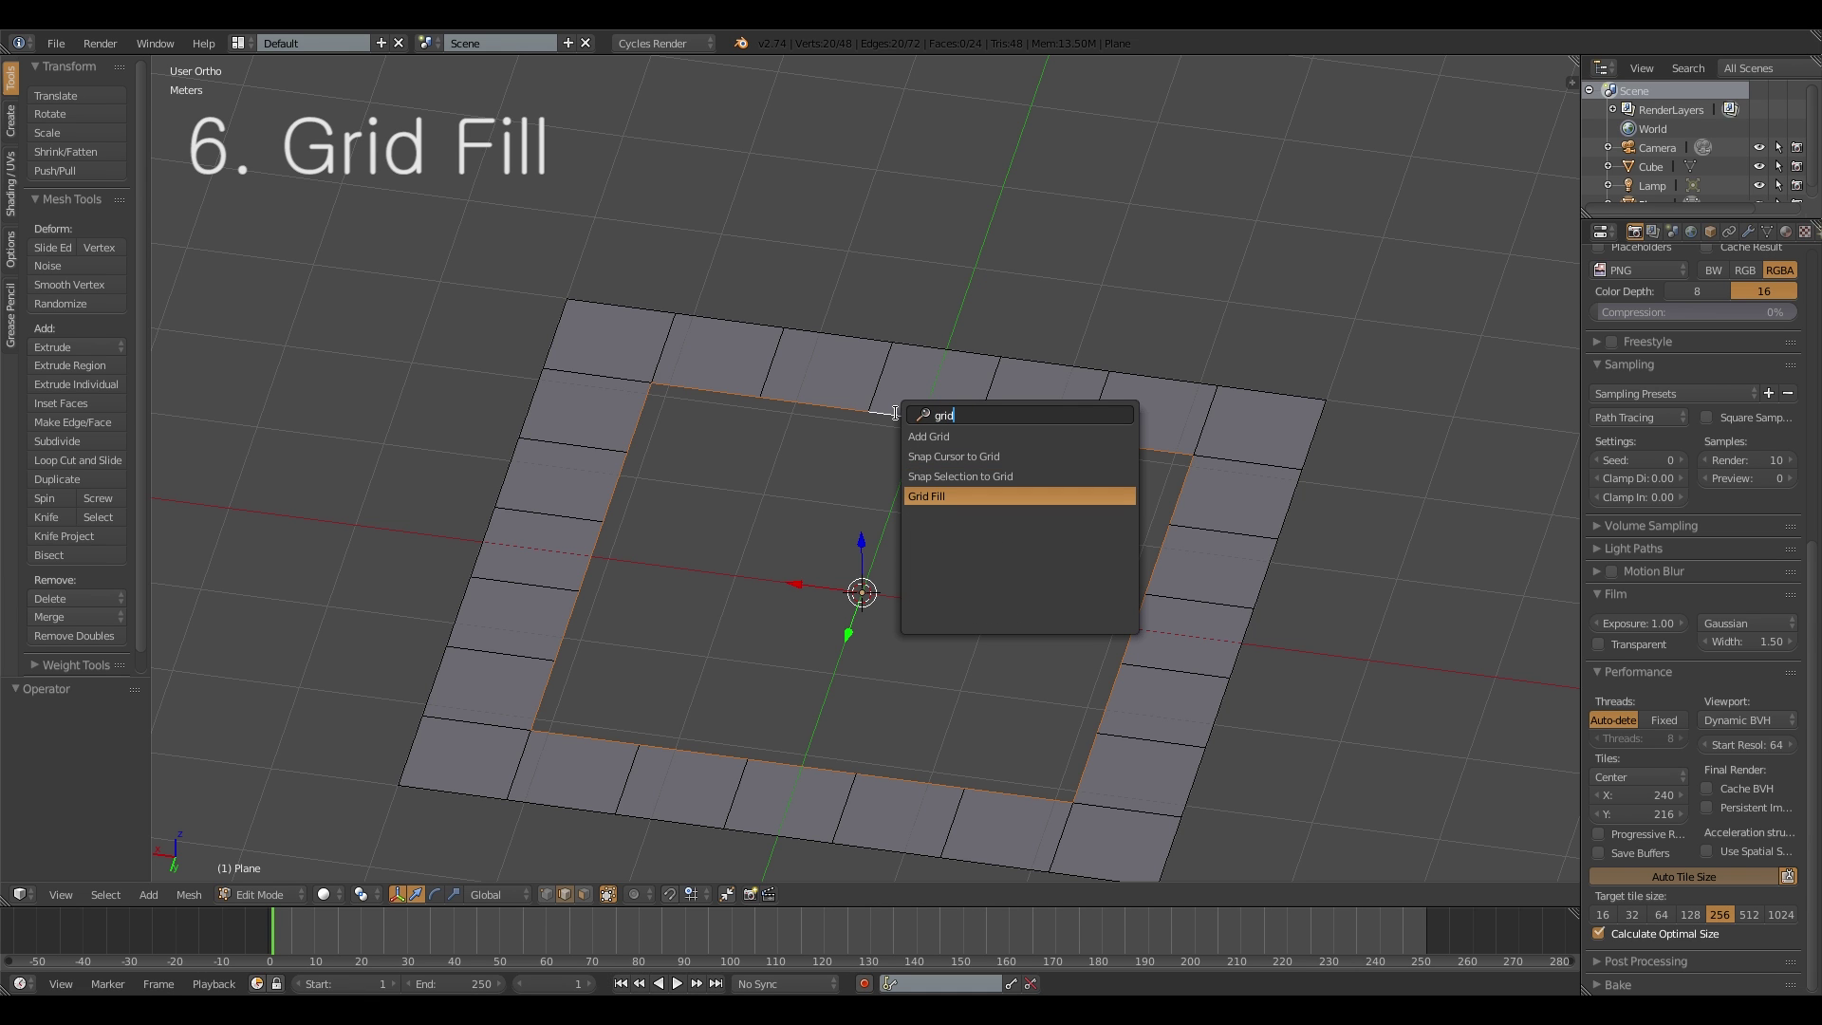
key(Return)
middle_drag(1051, 513, 850, 522)
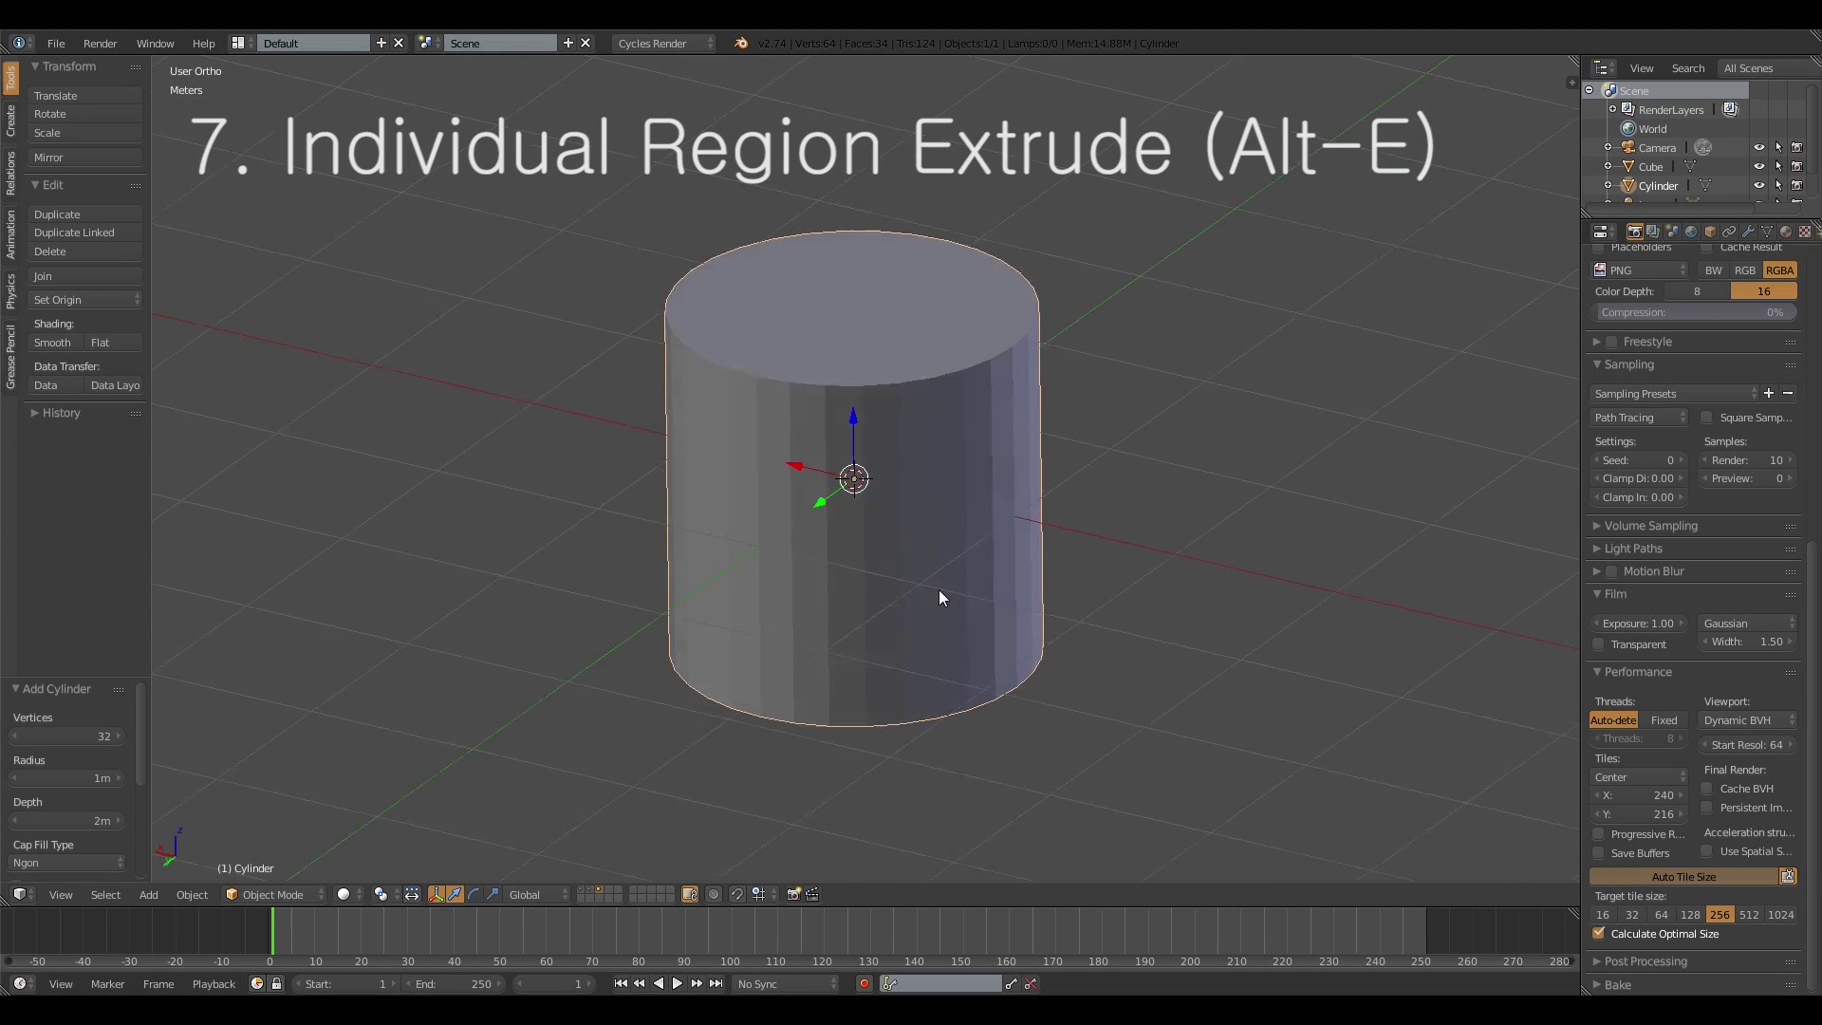
Step: Enter Edit Mode on the cylinder and, in face selection mode, select the whole ring of side faces
mouse_move(920, 626)
middle_down()
mouse_move(1016, 598)
mouse_move(937, 637)
middle_up()
key(Tab)
key(3)
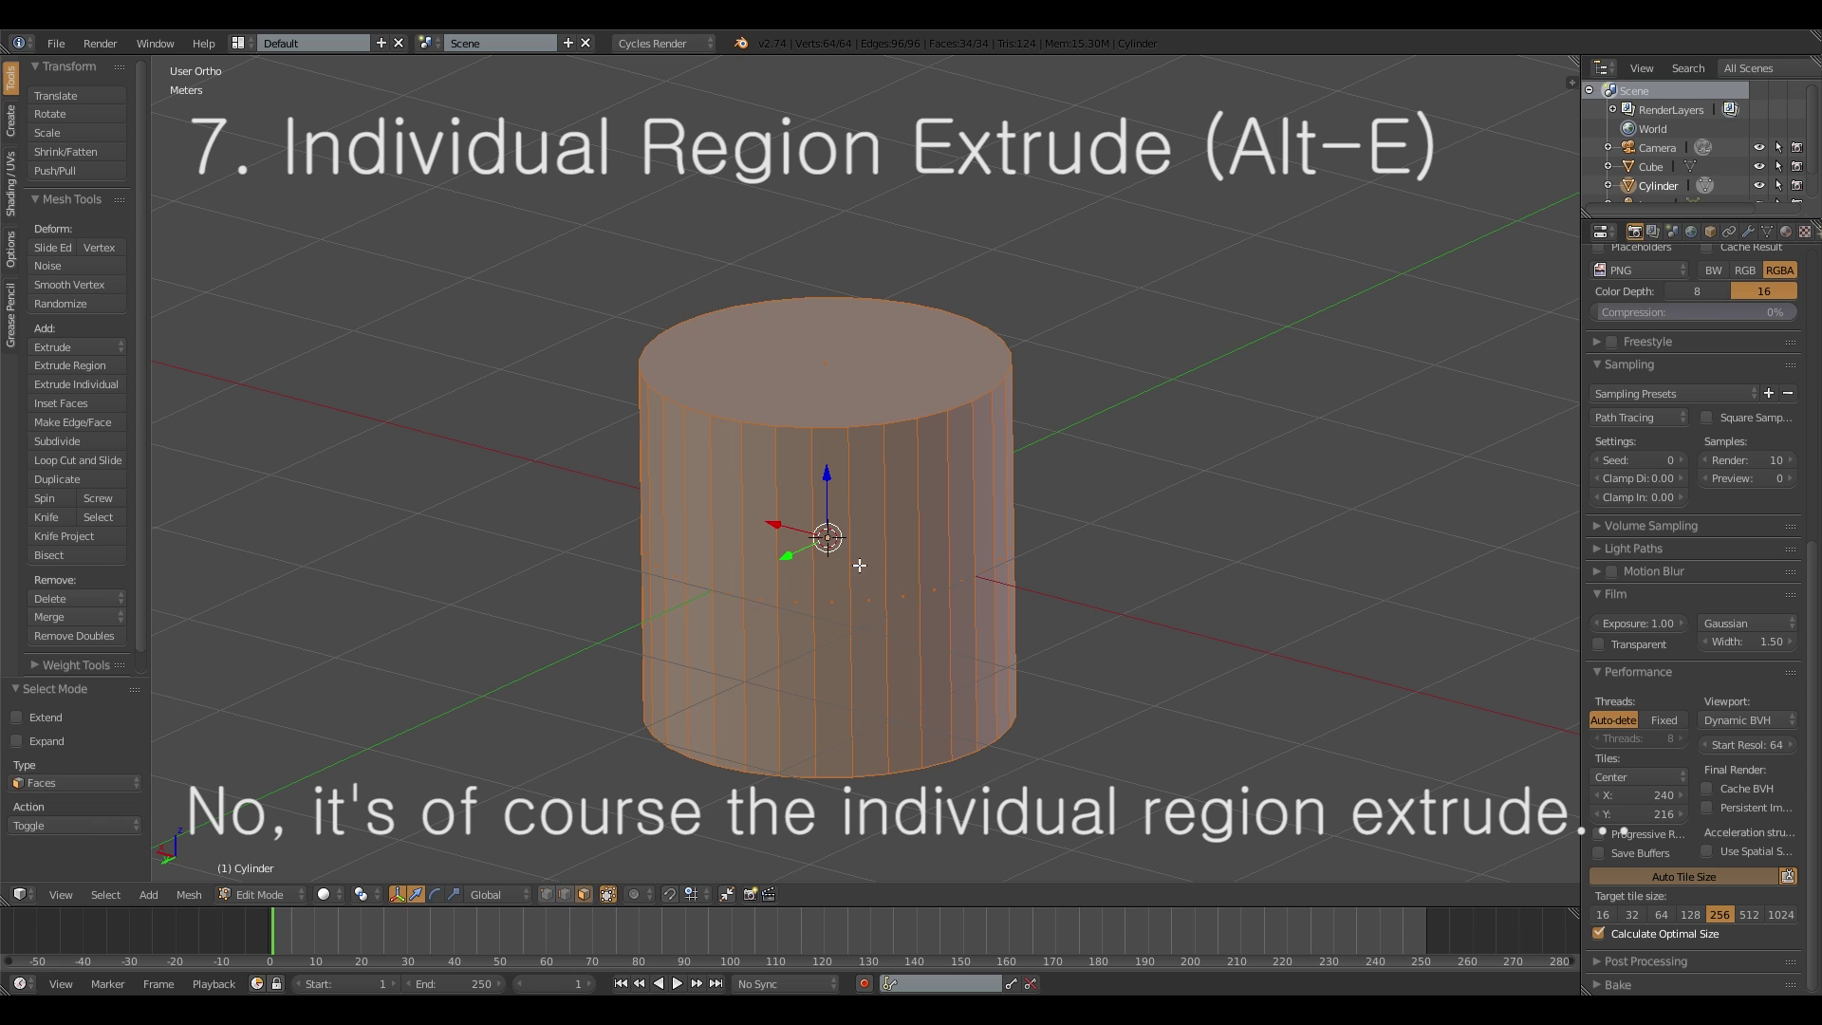
alt+right_click(882, 554)
middle_drag(886, 554, 1028, 592)
scroll(1024, 609, up, 3)
Step: Extrude the cylinder's ring of side faces as one region and scale it outward to about 1.374 on X and Y only
key(e)
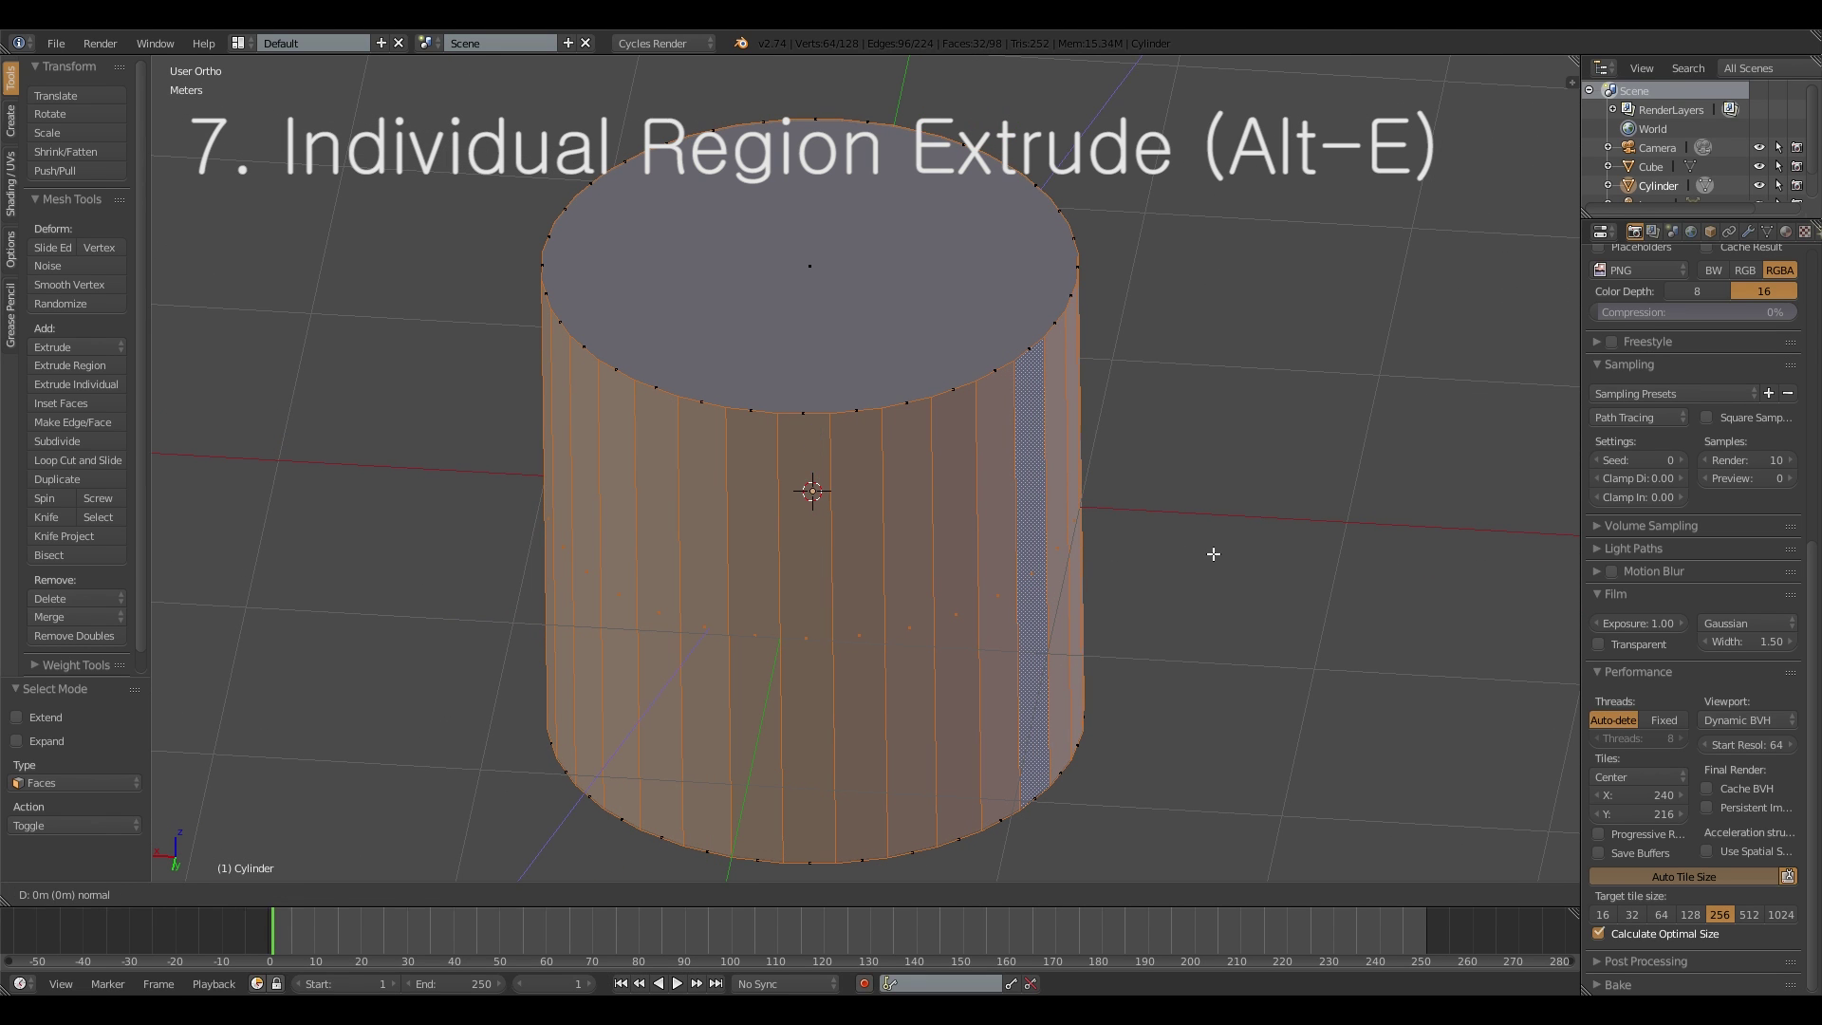
right_click(1212, 553)
key(s)
key(shift+z)
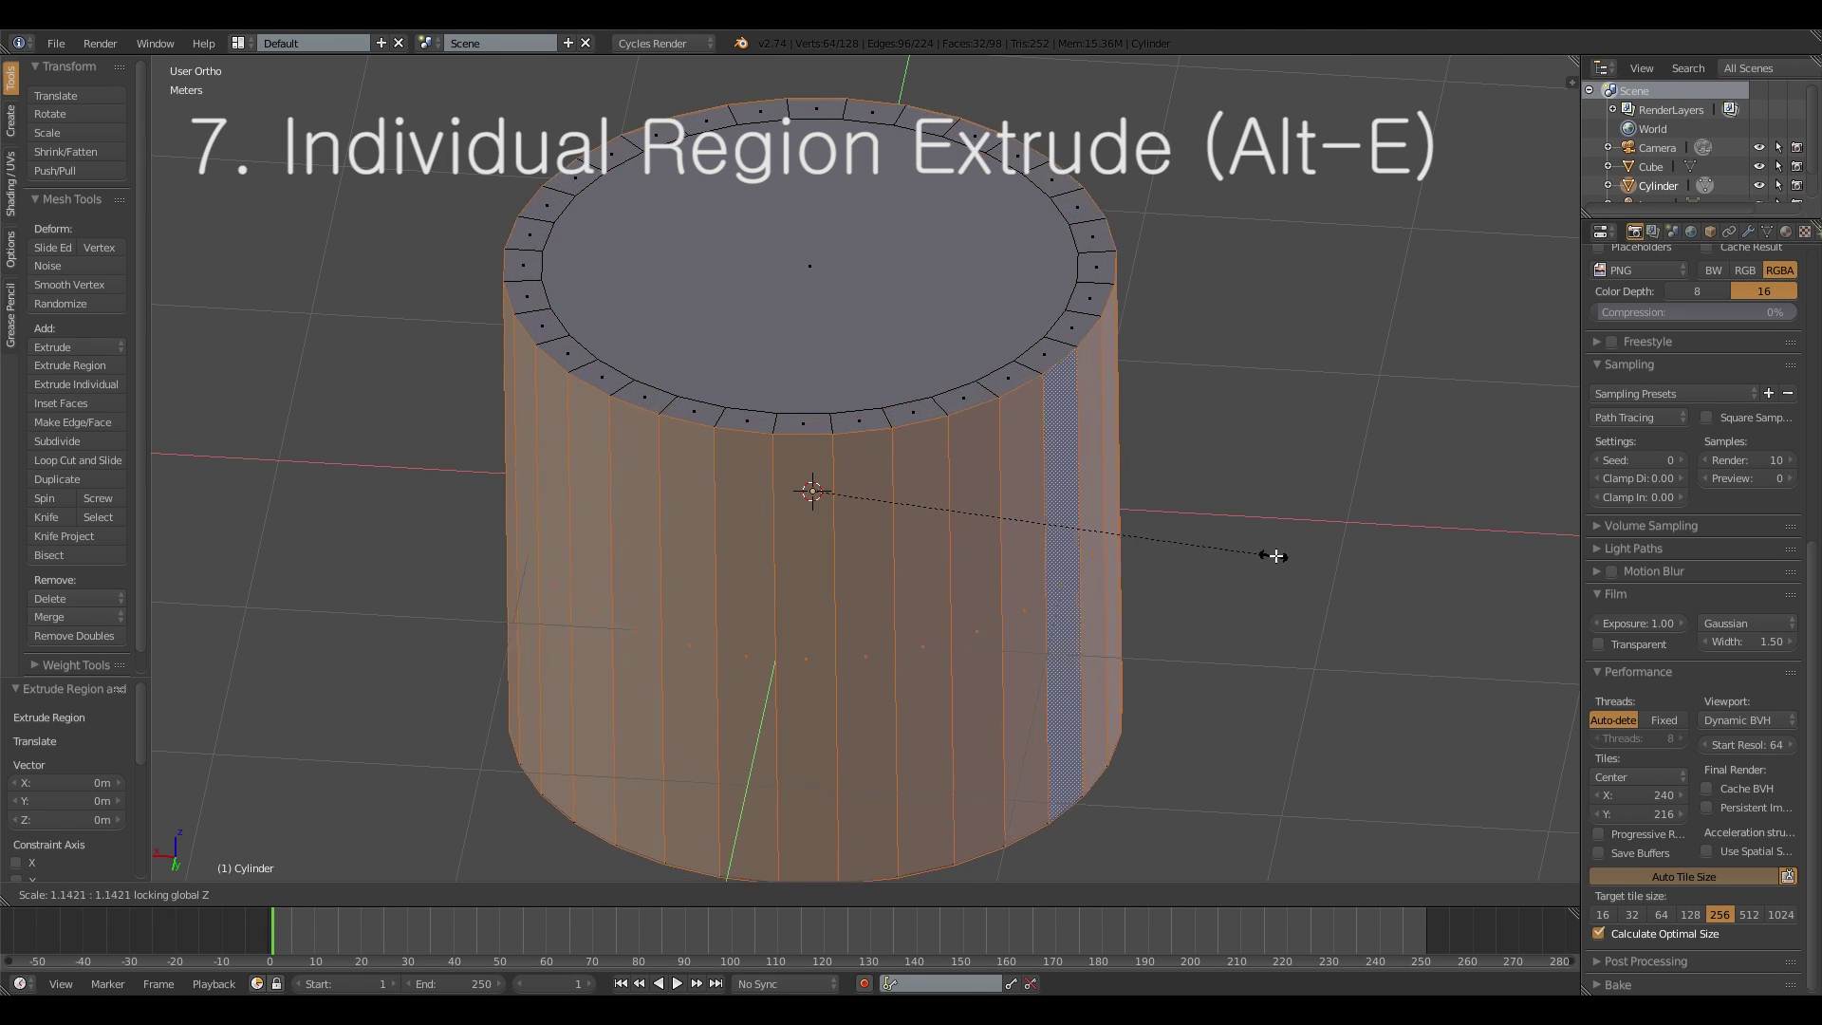
click(1363, 553)
Step: Extrude a single side face of the widened cylinder in place, then undo back to the unextruded cylinder
right_click(1131, 528)
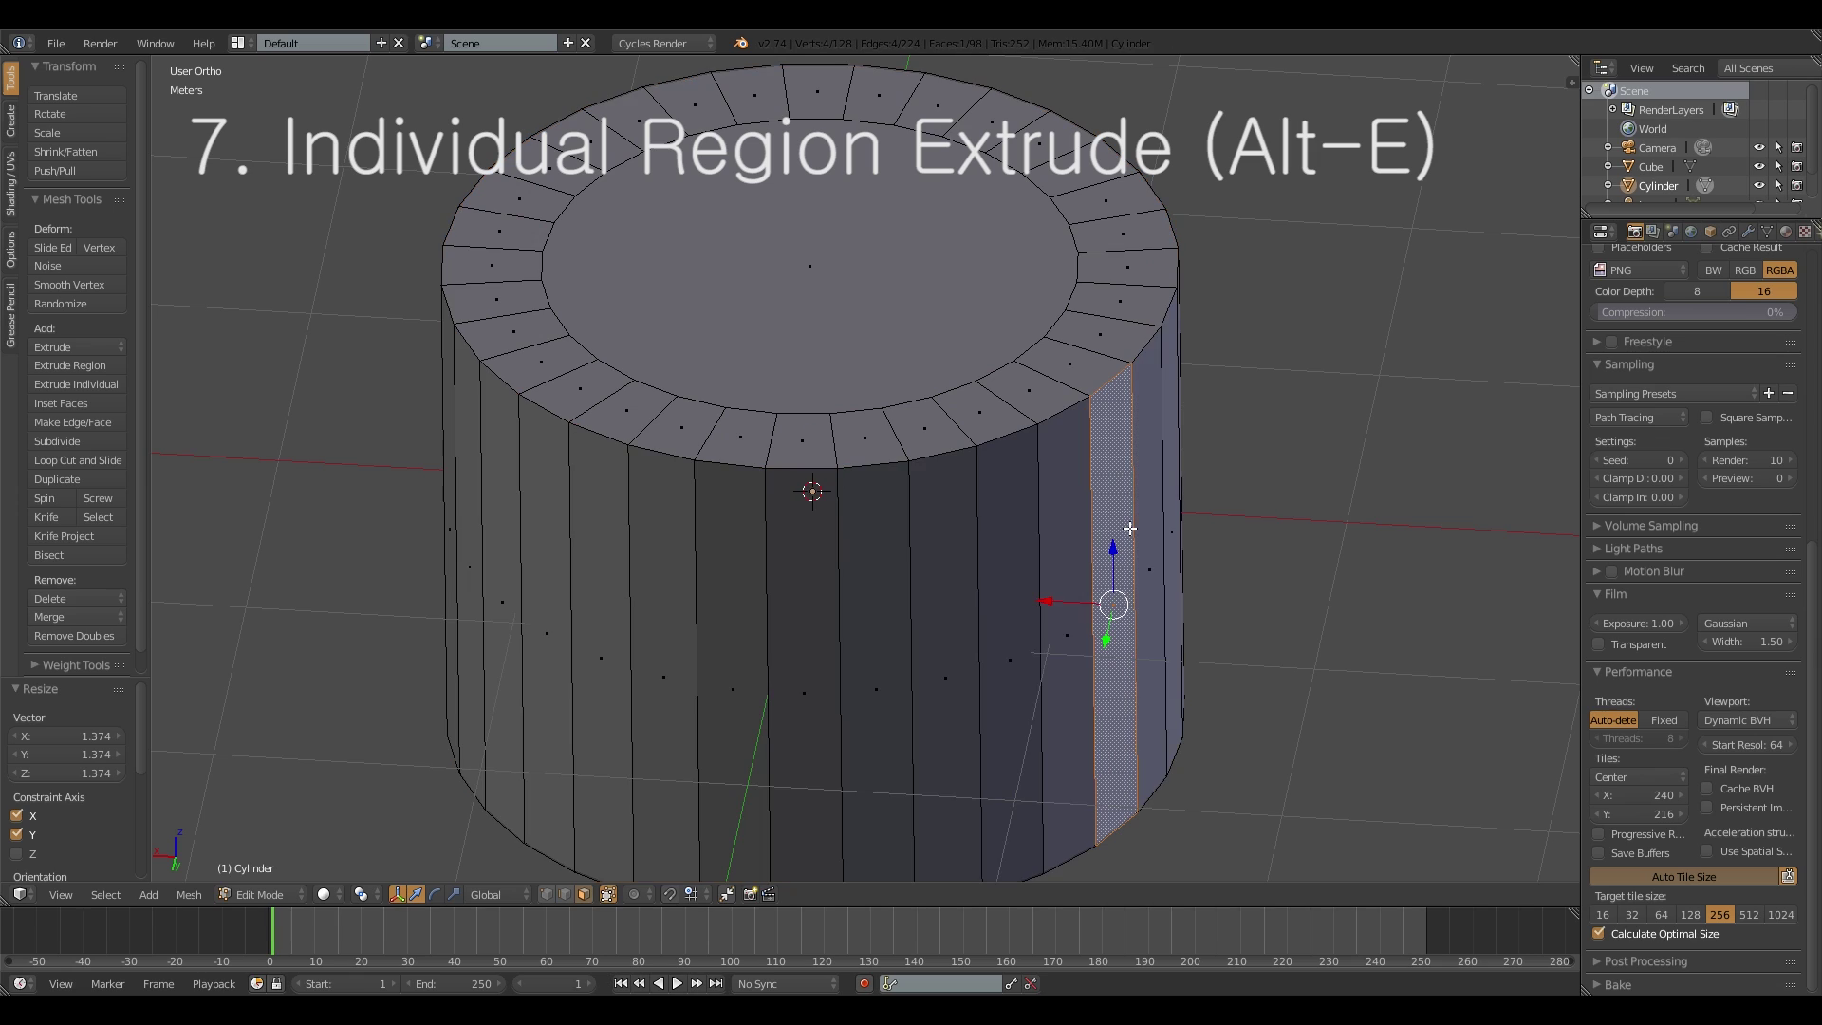
key(e)
right_click(968, 562)
key(ctrl+z)
middle_drag(978, 570, 963, 567)
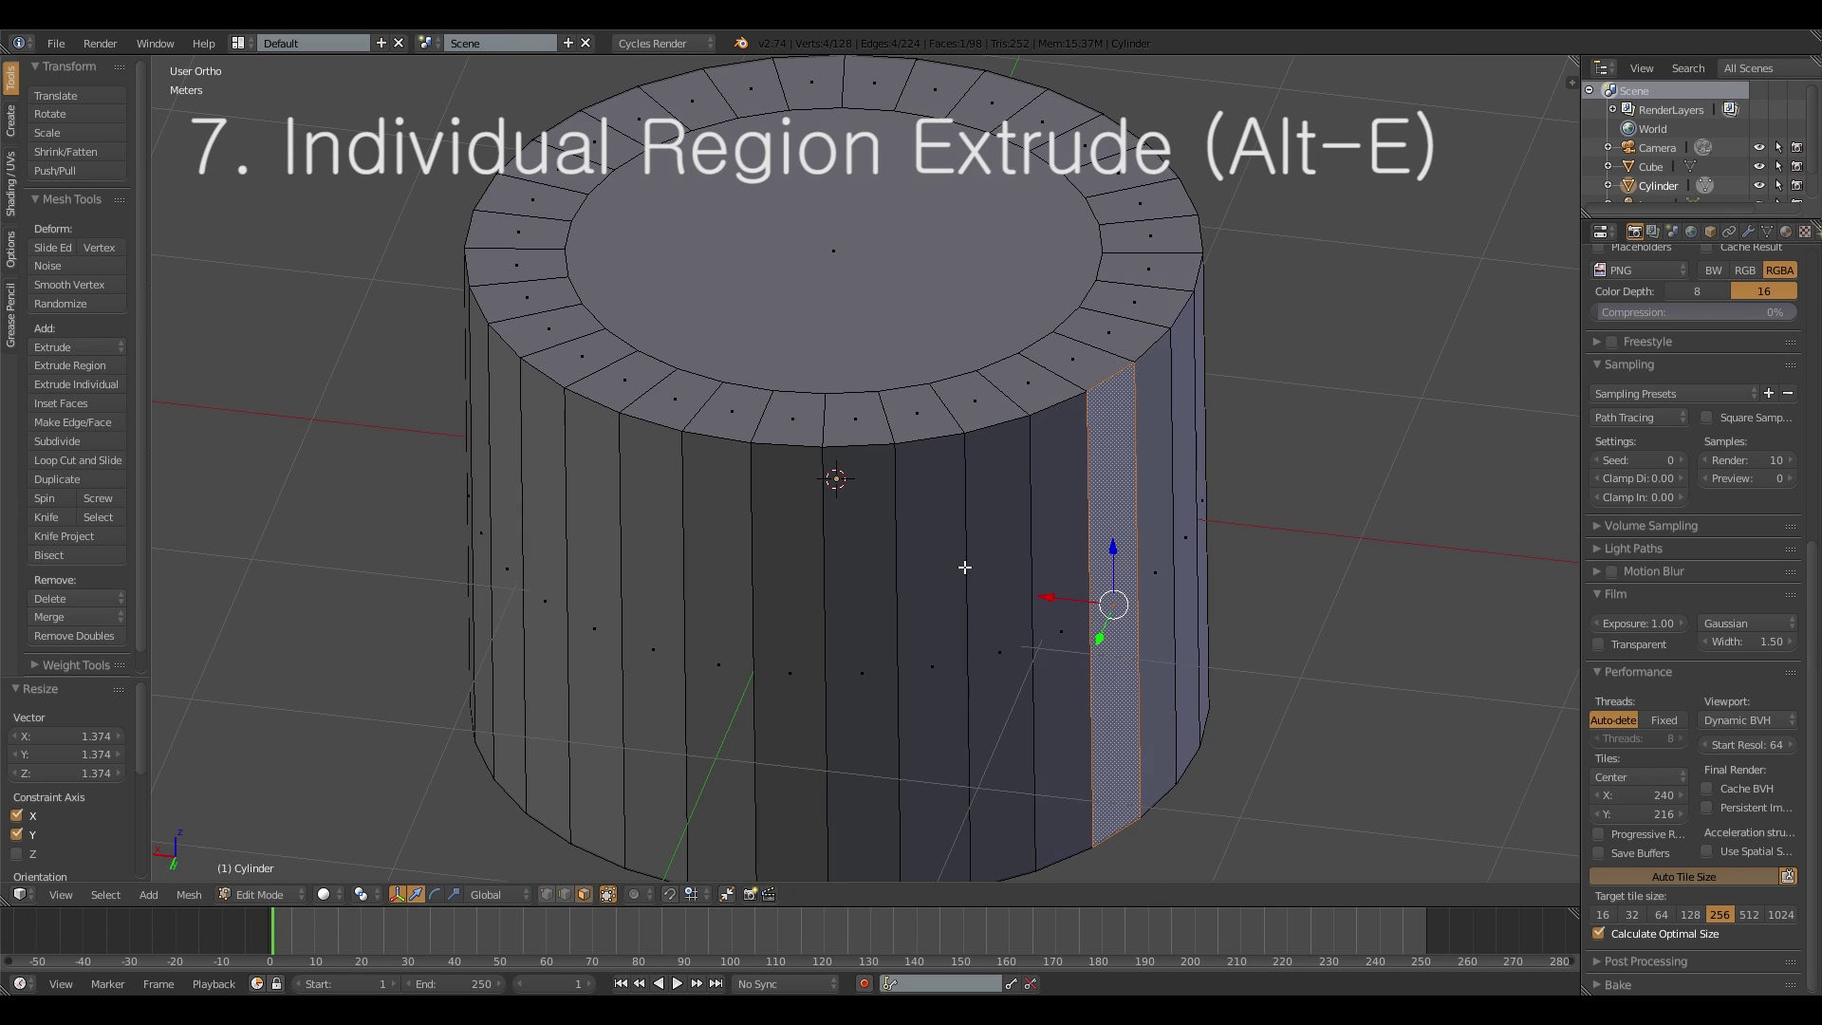
middle_drag(1109, 563, 1009, 522)
shift+middle_drag(734, 597, 901, 529)
middle_drag(884, 533, 886, 553)
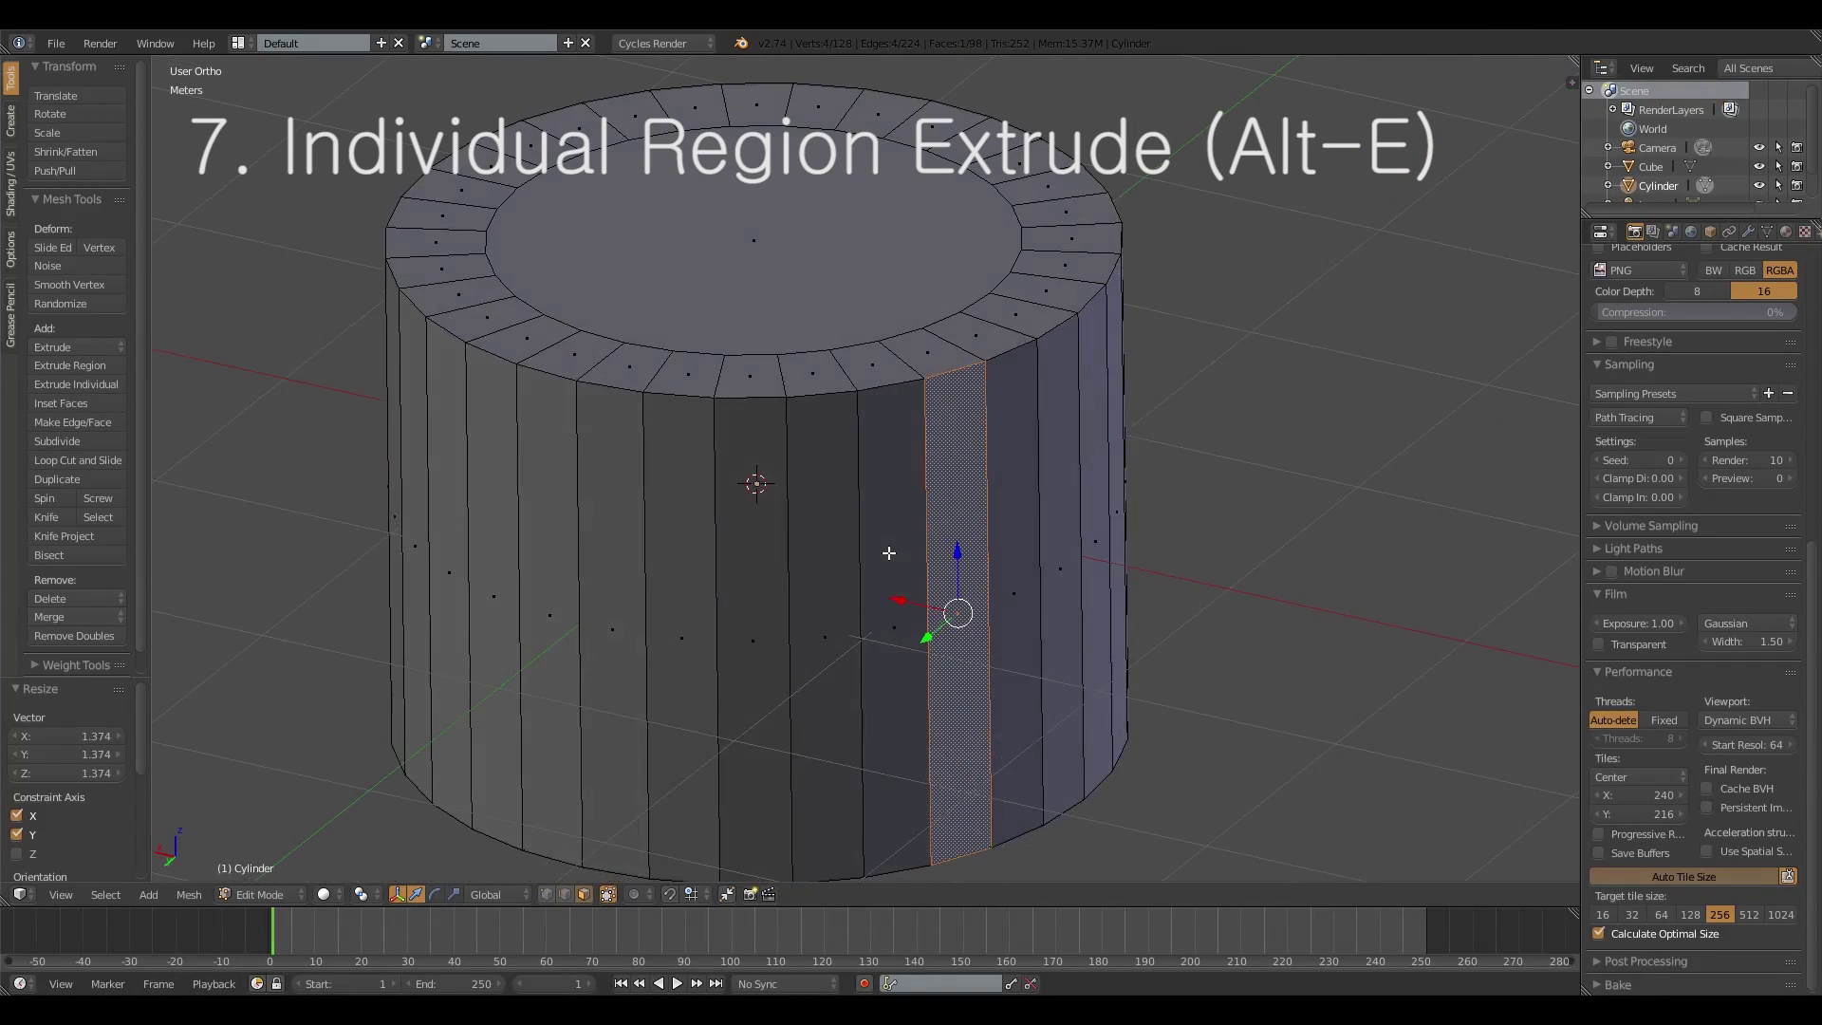
alt+right_click(889, 553)
key(Escape)
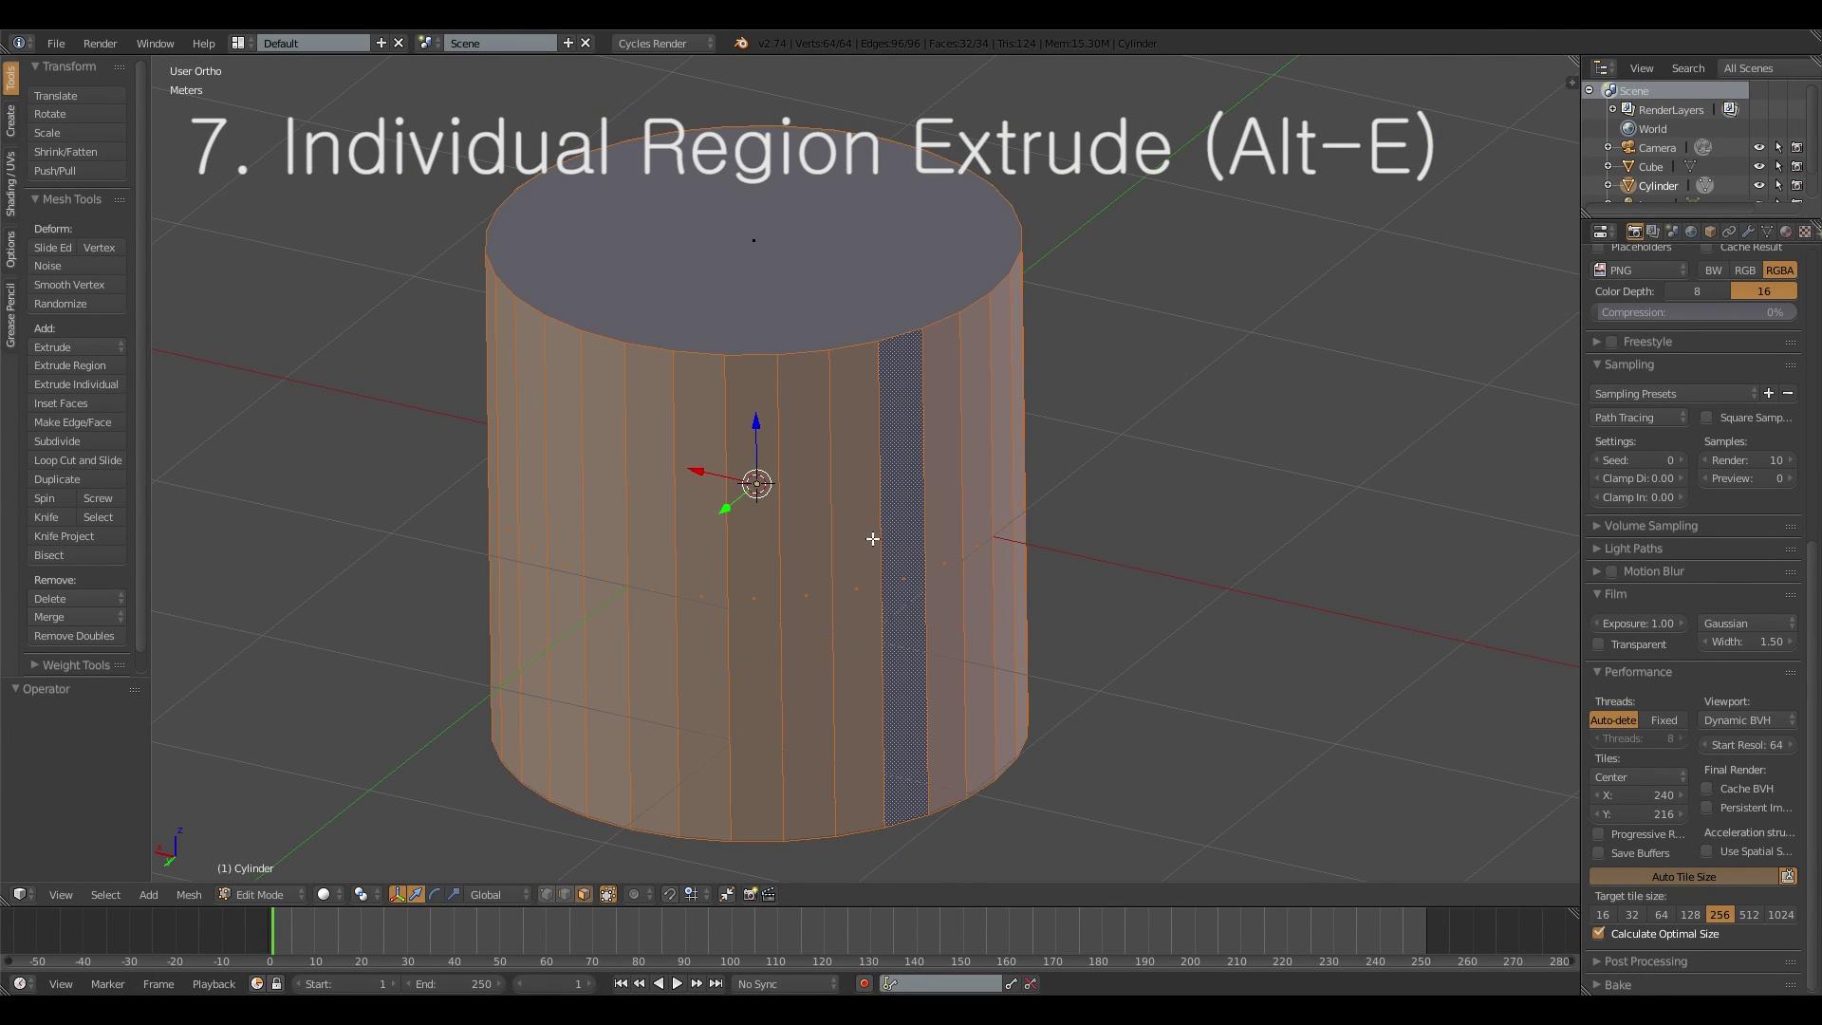
Step: Extrude three neighbouring side faces of the cylinder in place, one face at a time
right_click(873, 539)
middle_drag(873, 539, 885, 542)
key(r)
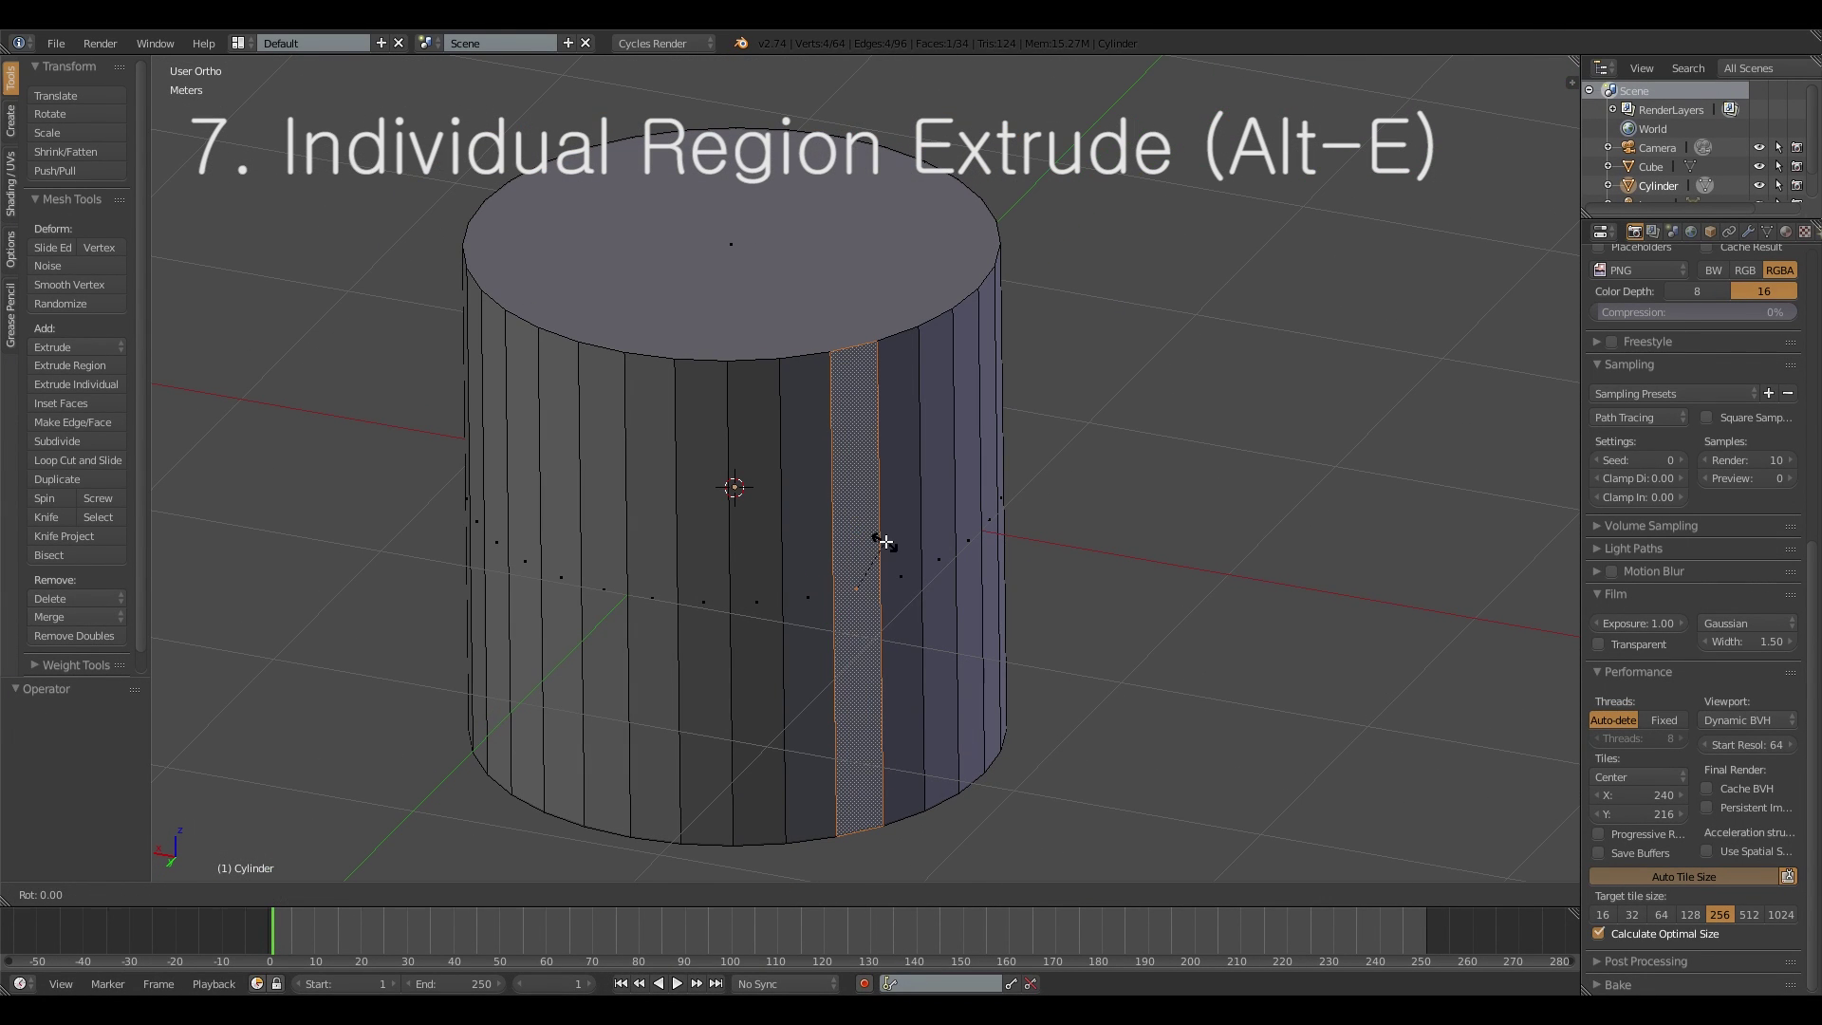
click(885, 542)
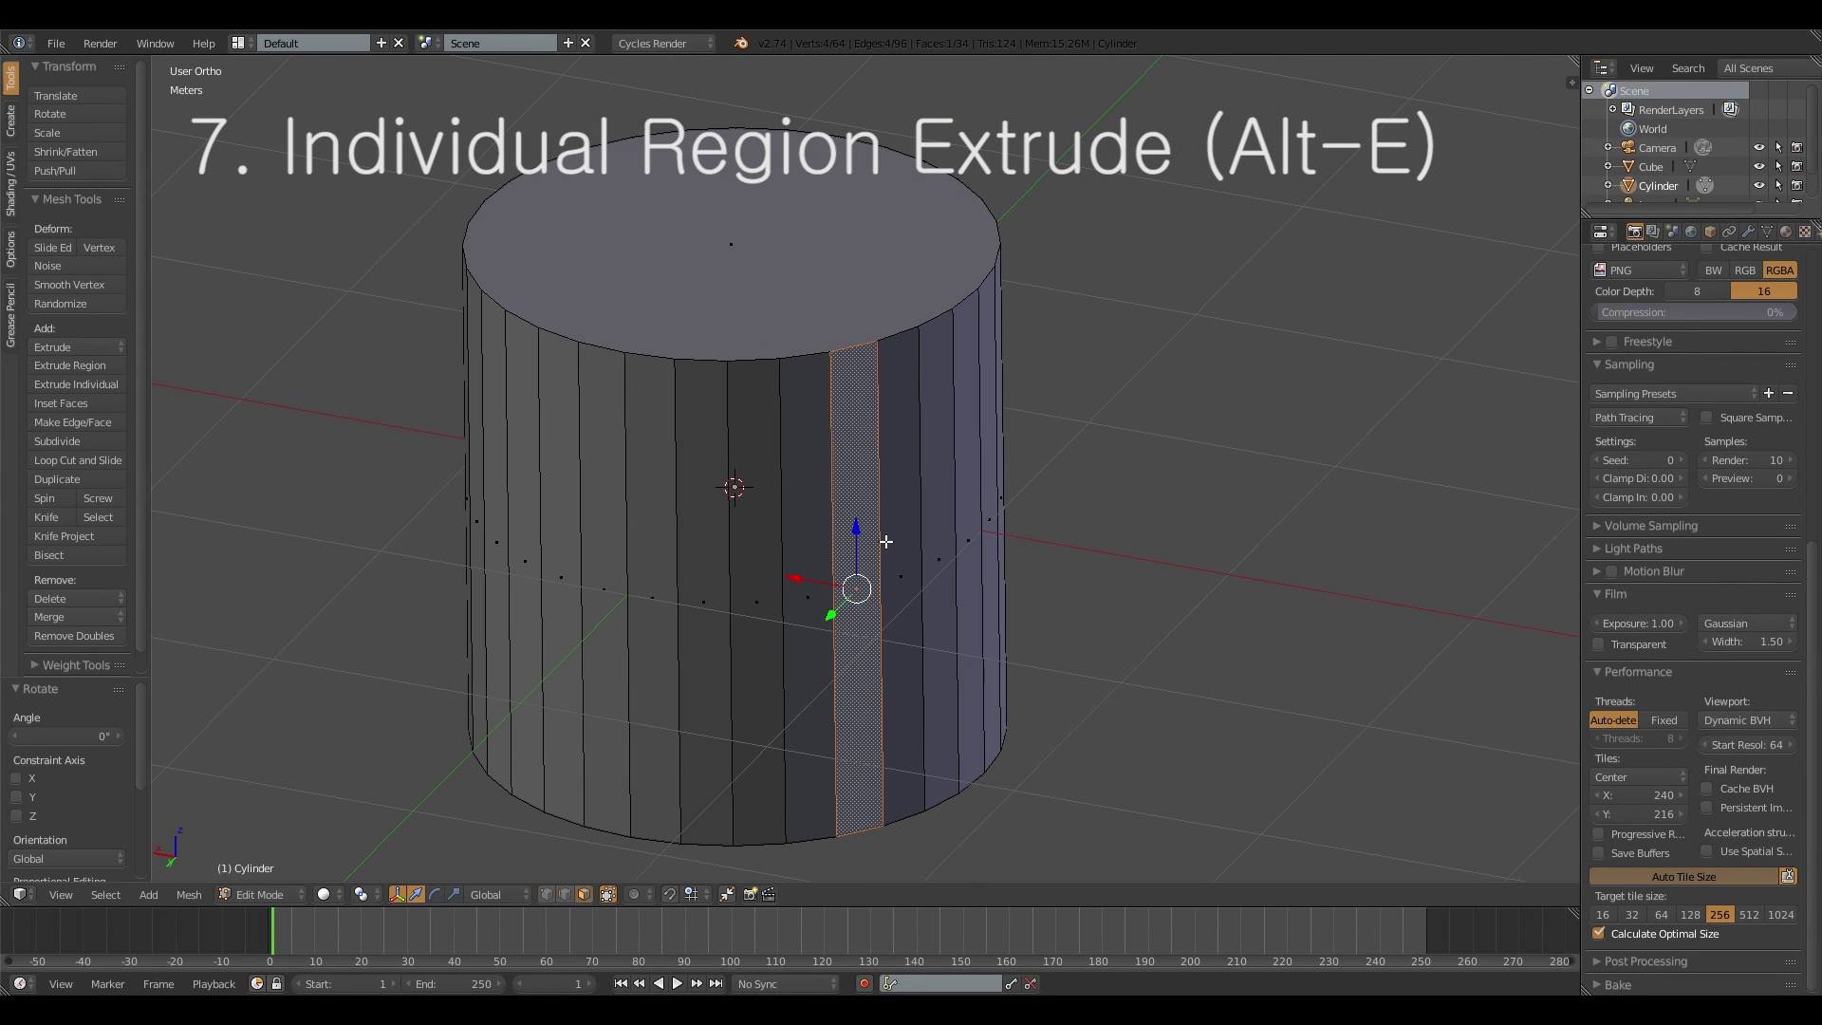
key(e)
right_click(813, 563)
right_click(813, 562)
key(e)
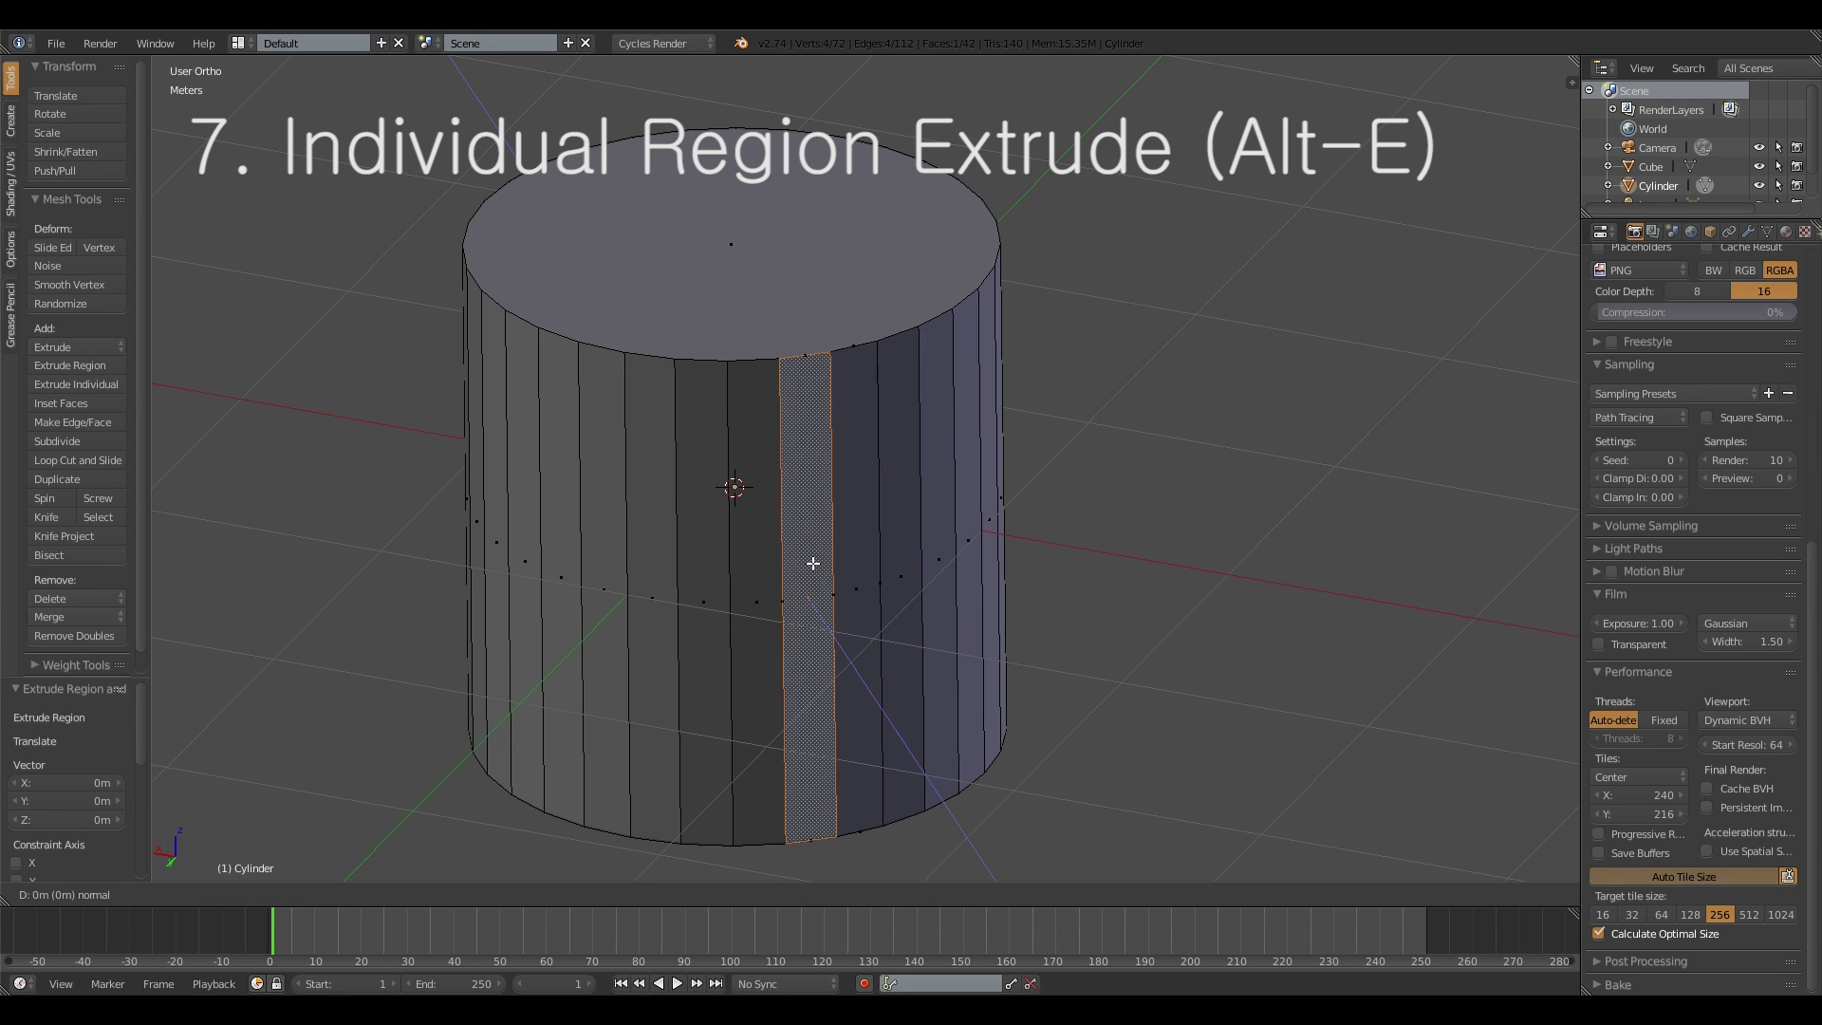
right_click(813, 563)
right_click(780, 562)
key(e)
right_click(780, 563)
Step: Select the three extruded side faces together and pull them outward about 20.7 cm along the Y axis
shift+right_click(797, 557)
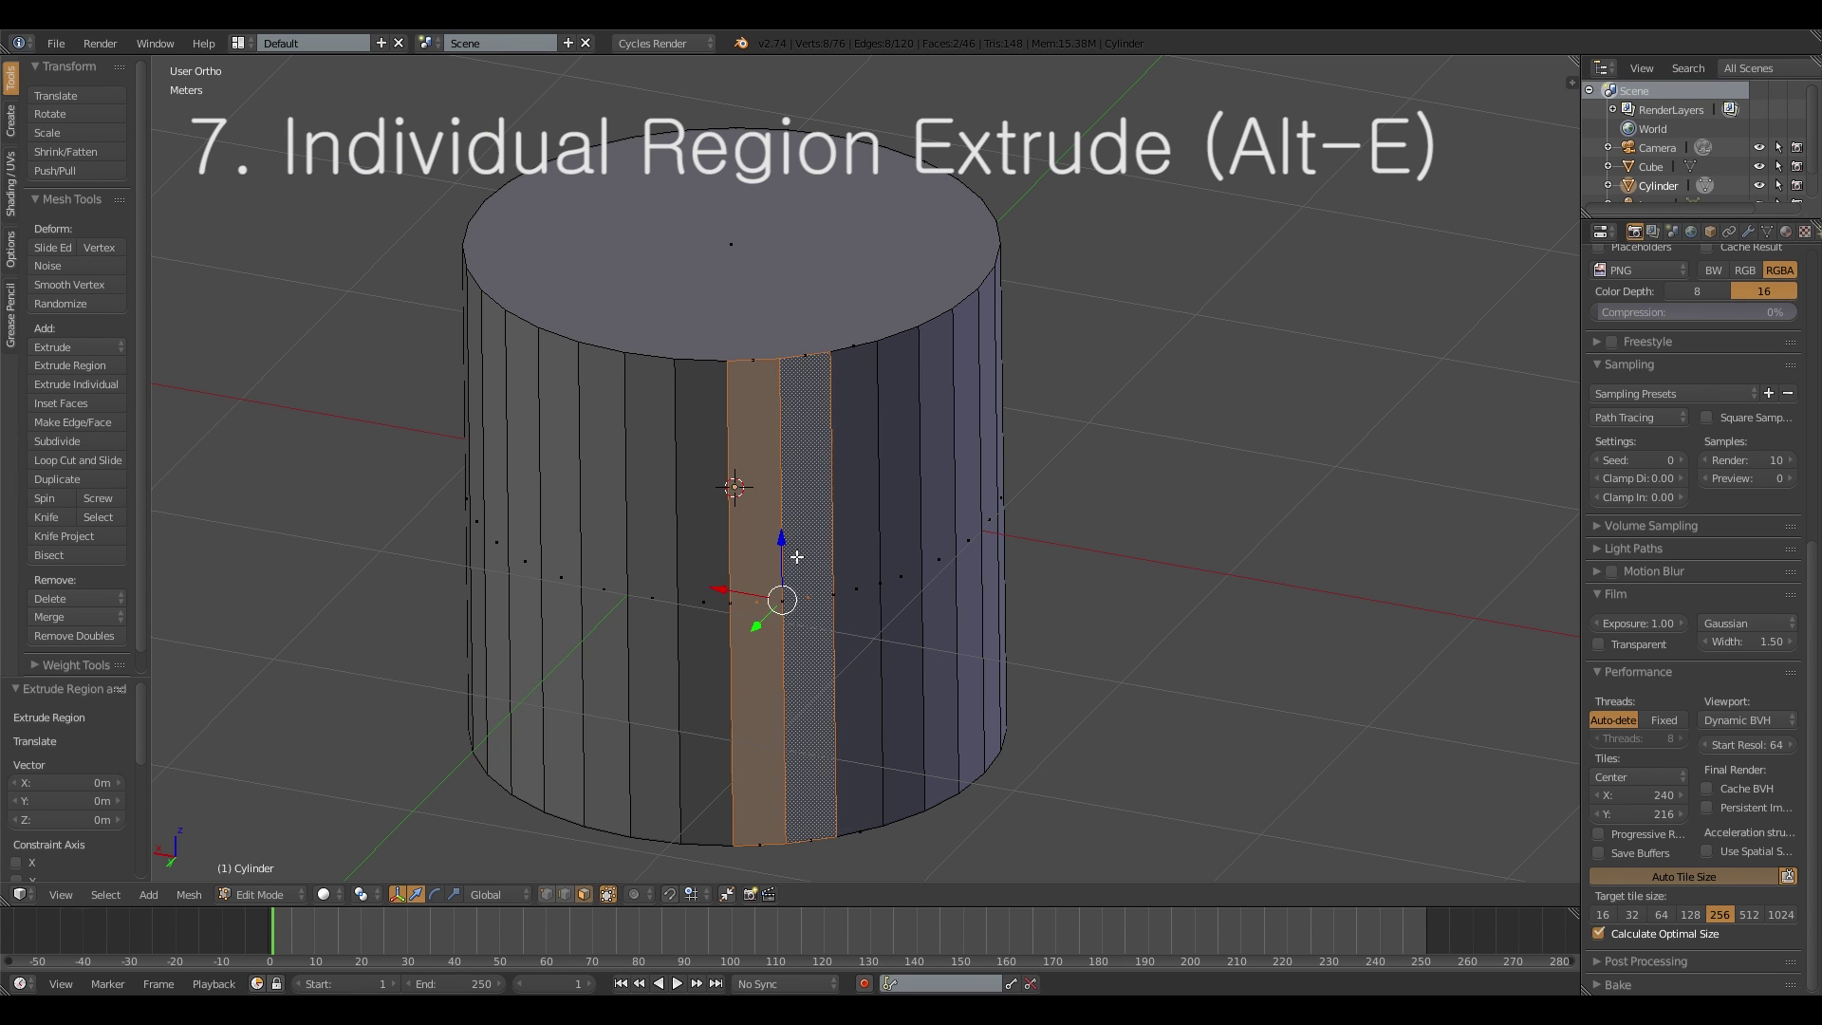
shift+right_click(845, 559)
middle_drag(762, 581, 757, 598)
drag(745, 587, 808, 654)
key(s)
right_click(901, 581)
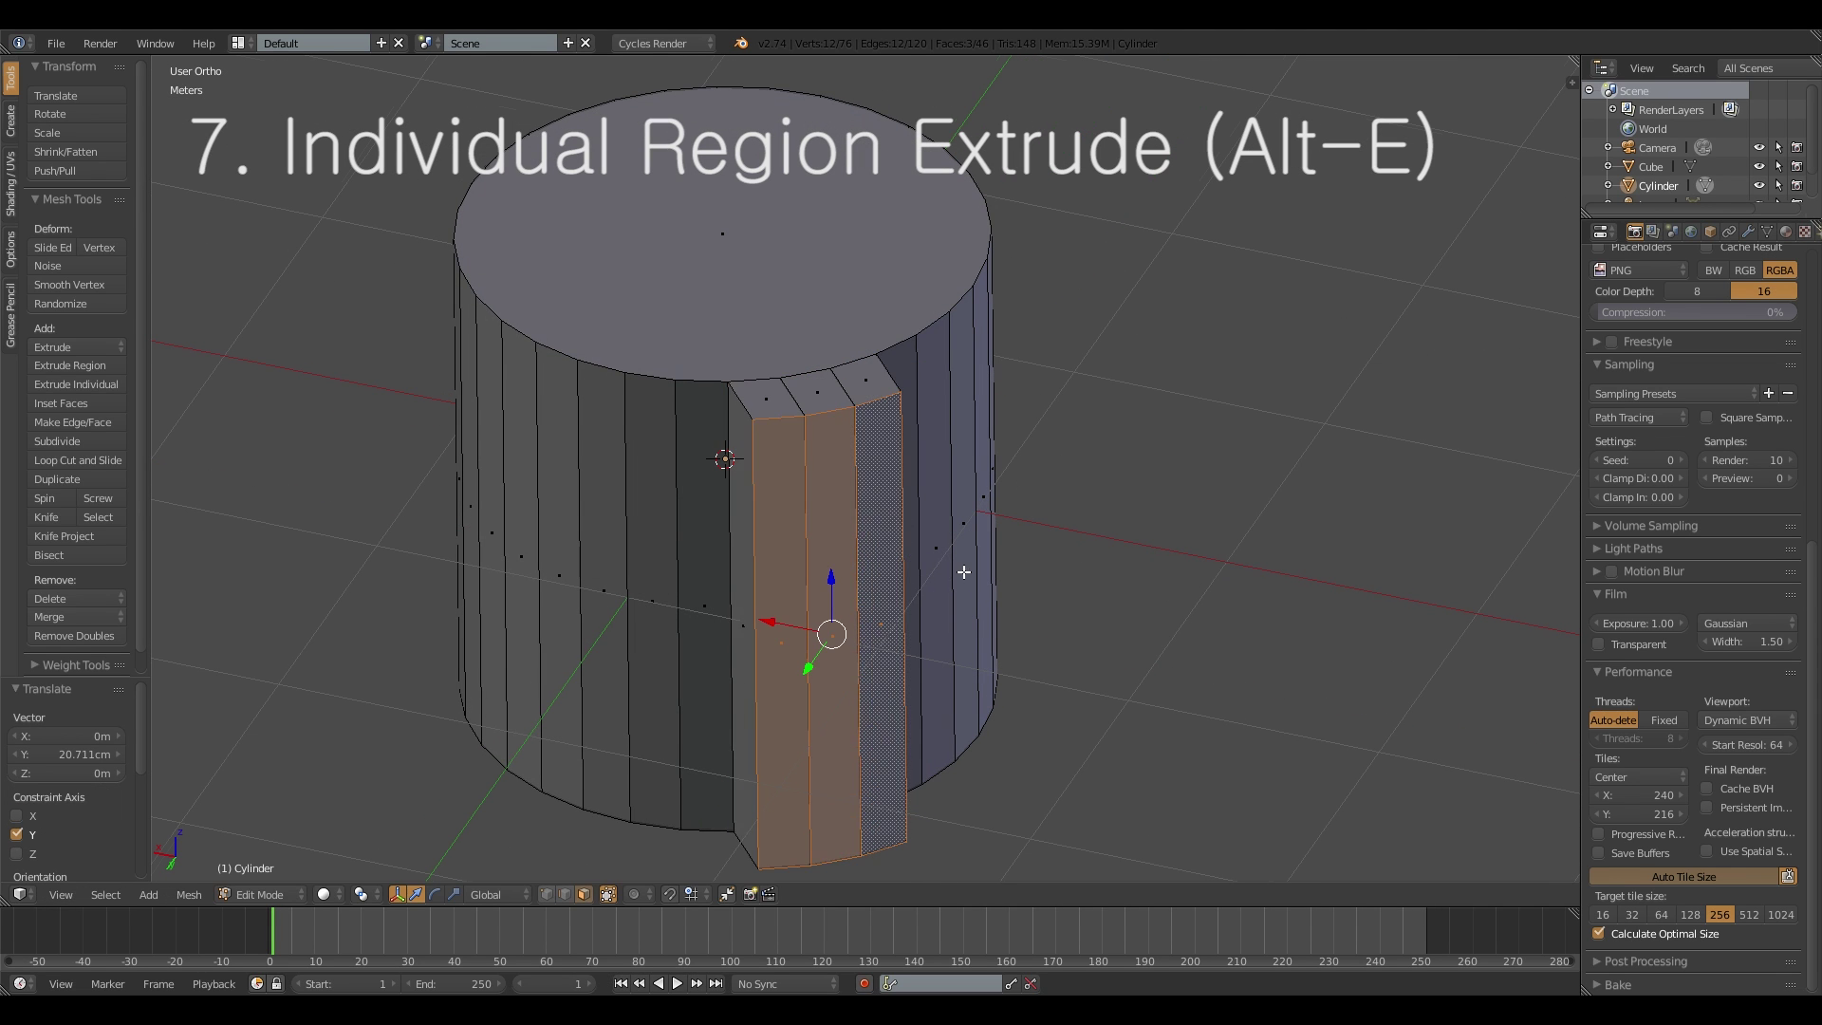
Step: Undo the outward move and the single-face extrusions on the cylinder's side
middle_drag(964, 573, 968, 565)
key(ctrl+z)
key(ctrl+z)
key(ctrl+z)
key(ctrl+z)
key(ctrl+z)
key(ctrl+z)
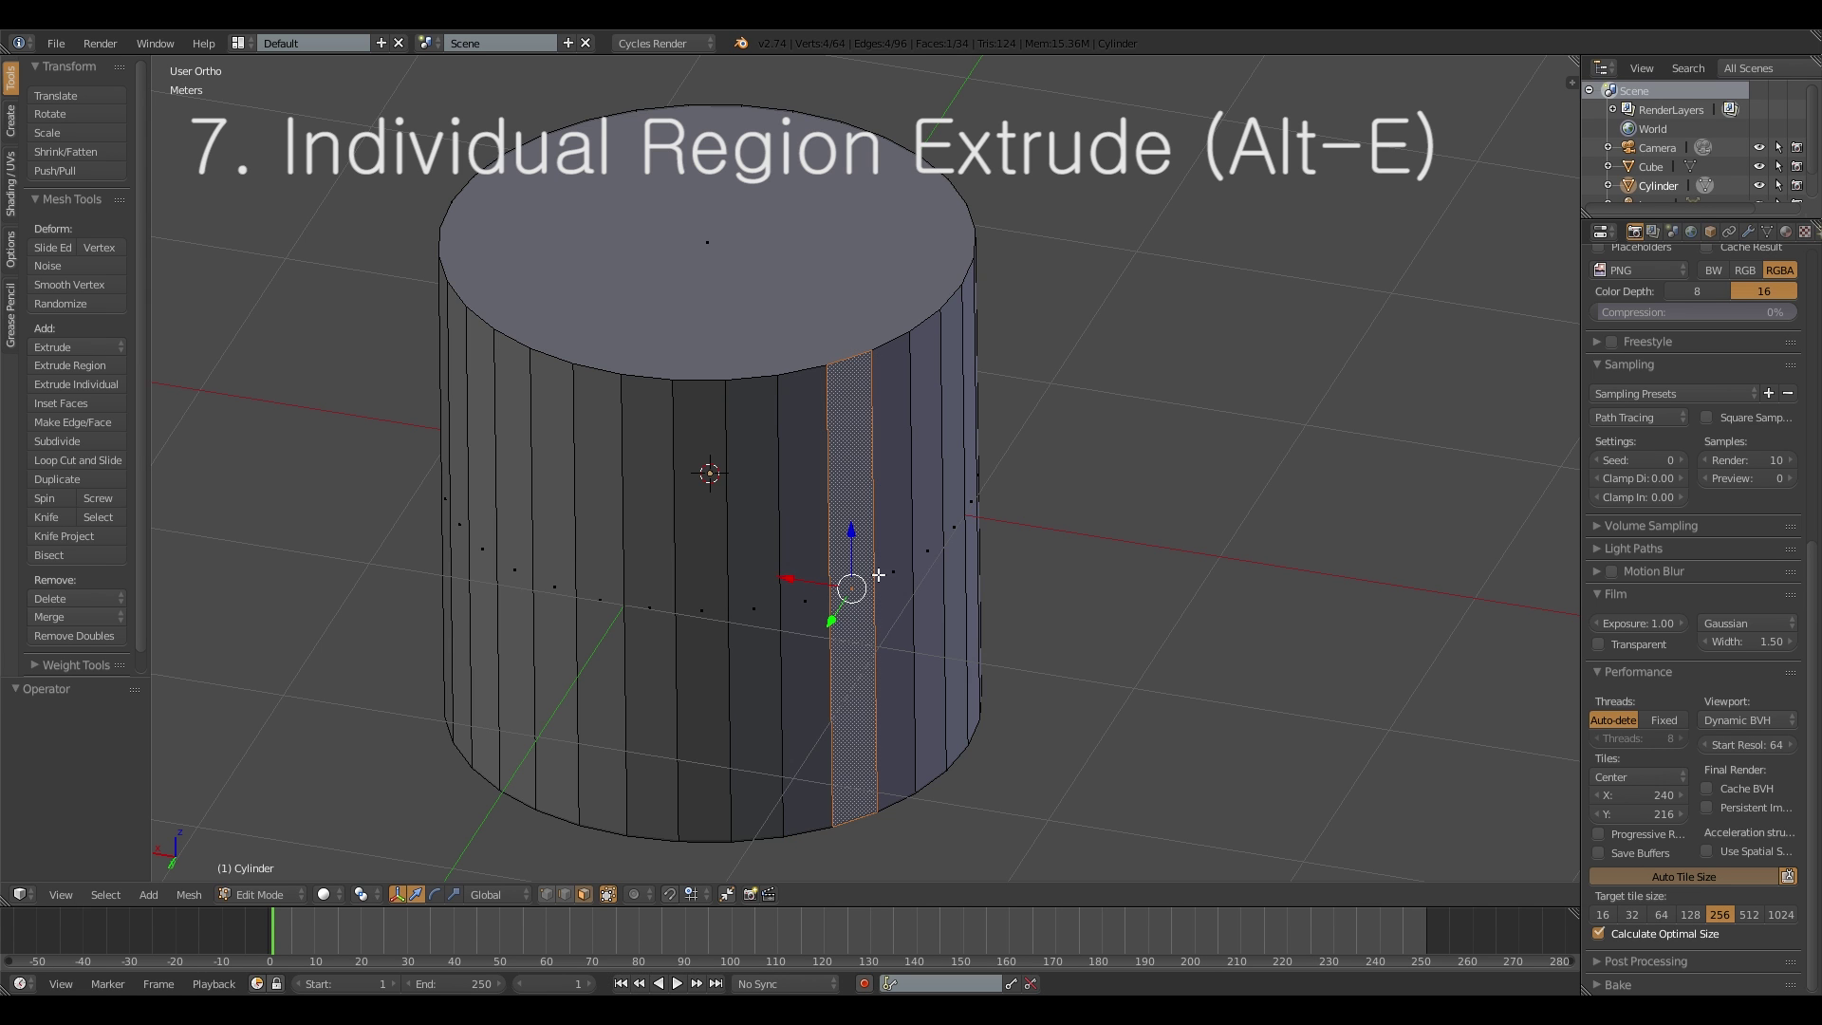
Step: Select the whole ring of side faces and extrude them outward as individual faces by about 0.487
alt+right_click(878, 575)
middle_drag(878, 571, 896, 561)
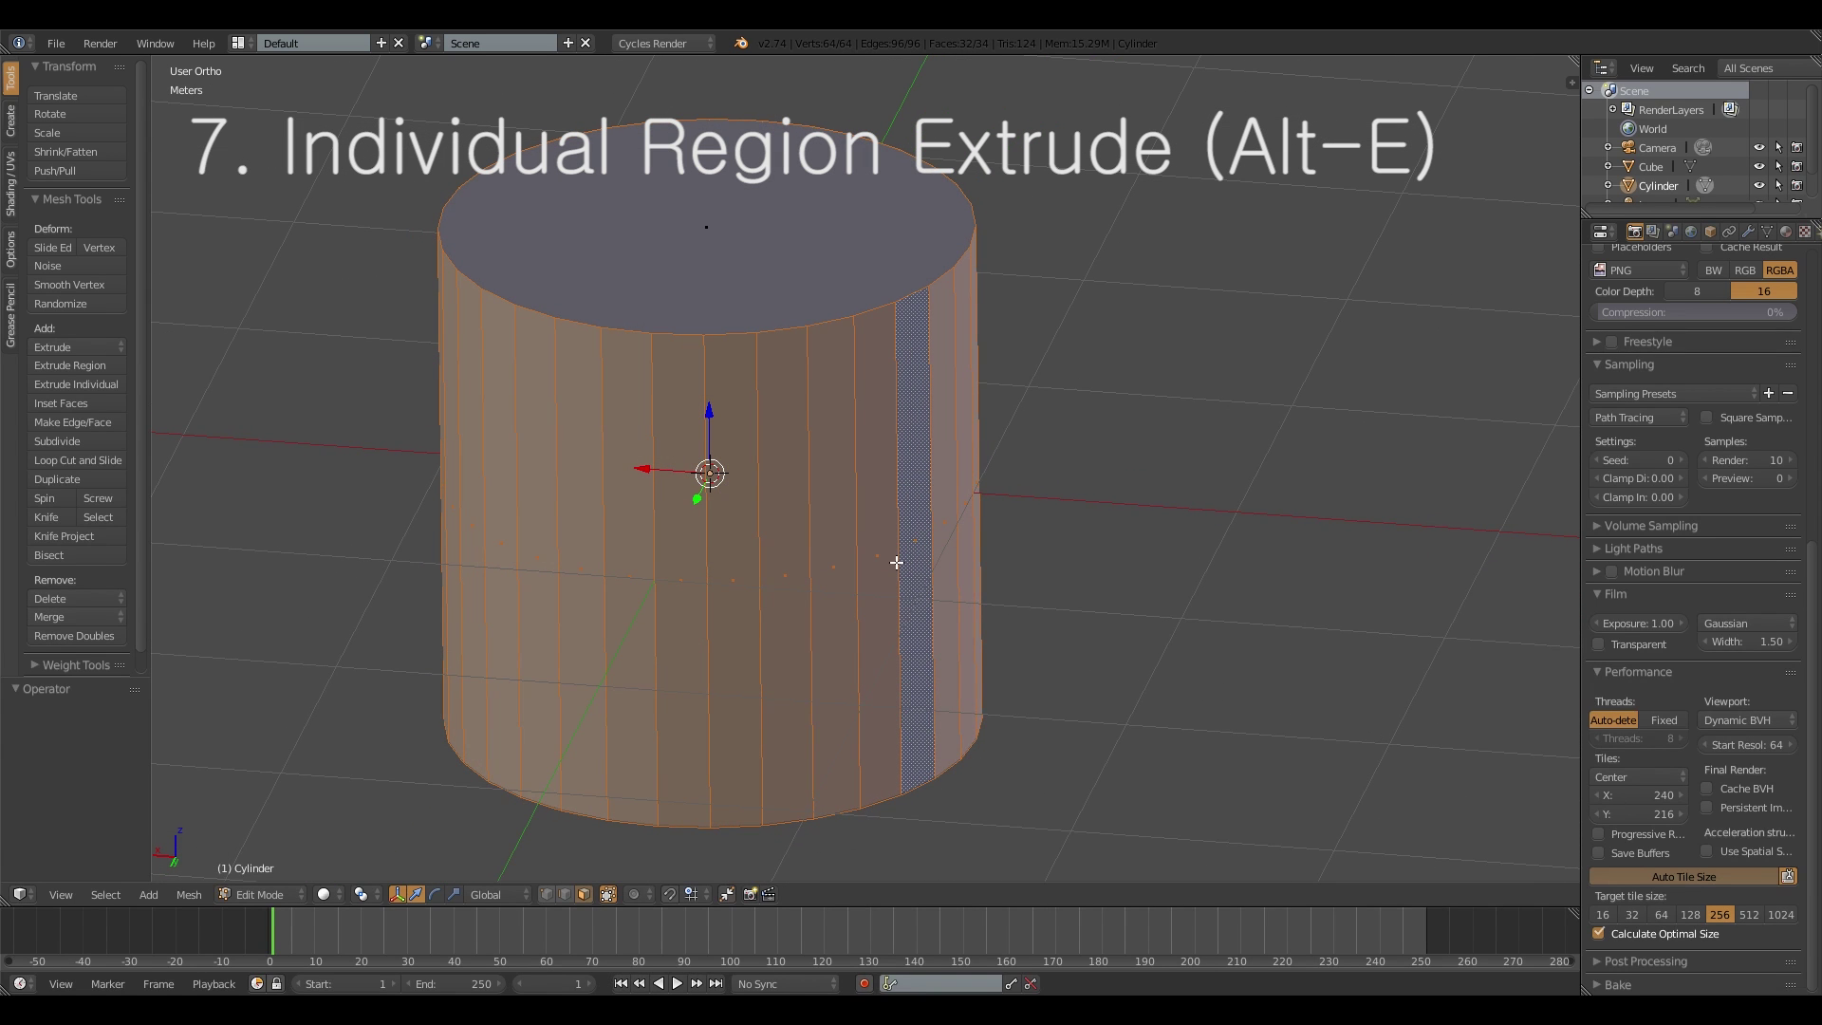
shift+middle_drag(944, 520, 1019, 478)
middle_drag(1019, 478, 1025, 496)
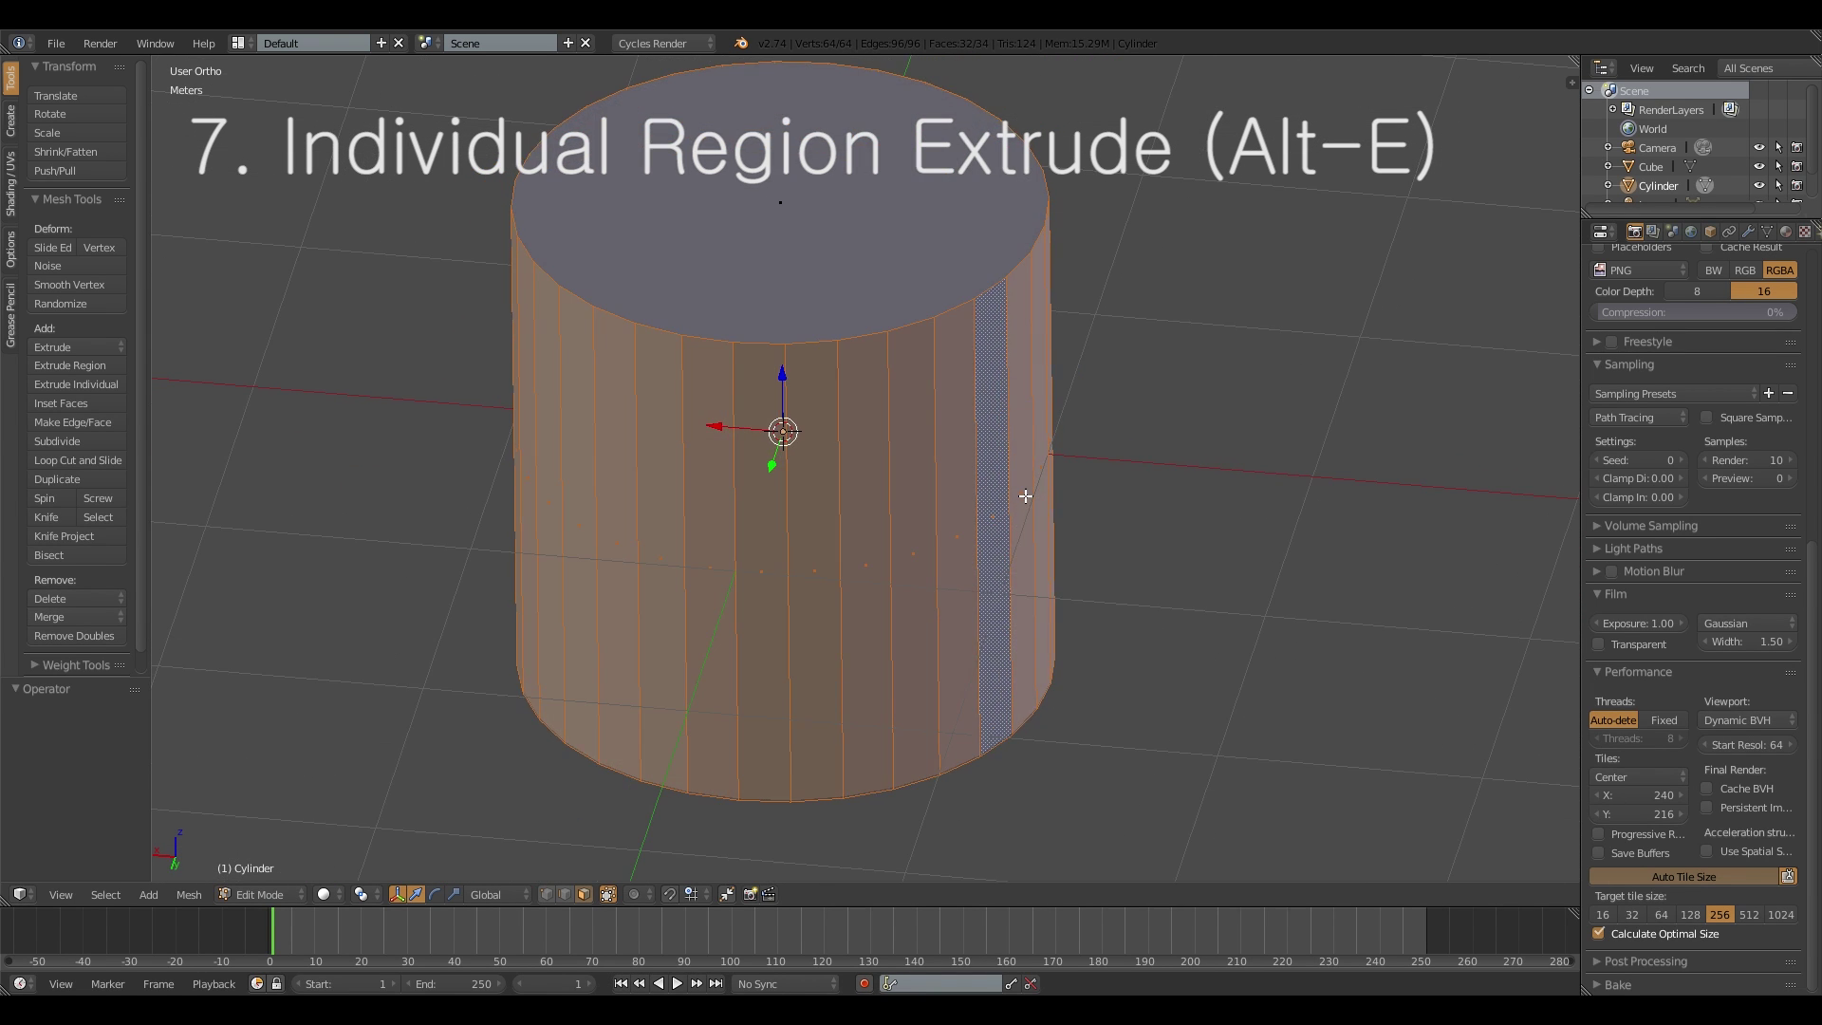
key(alt+e)
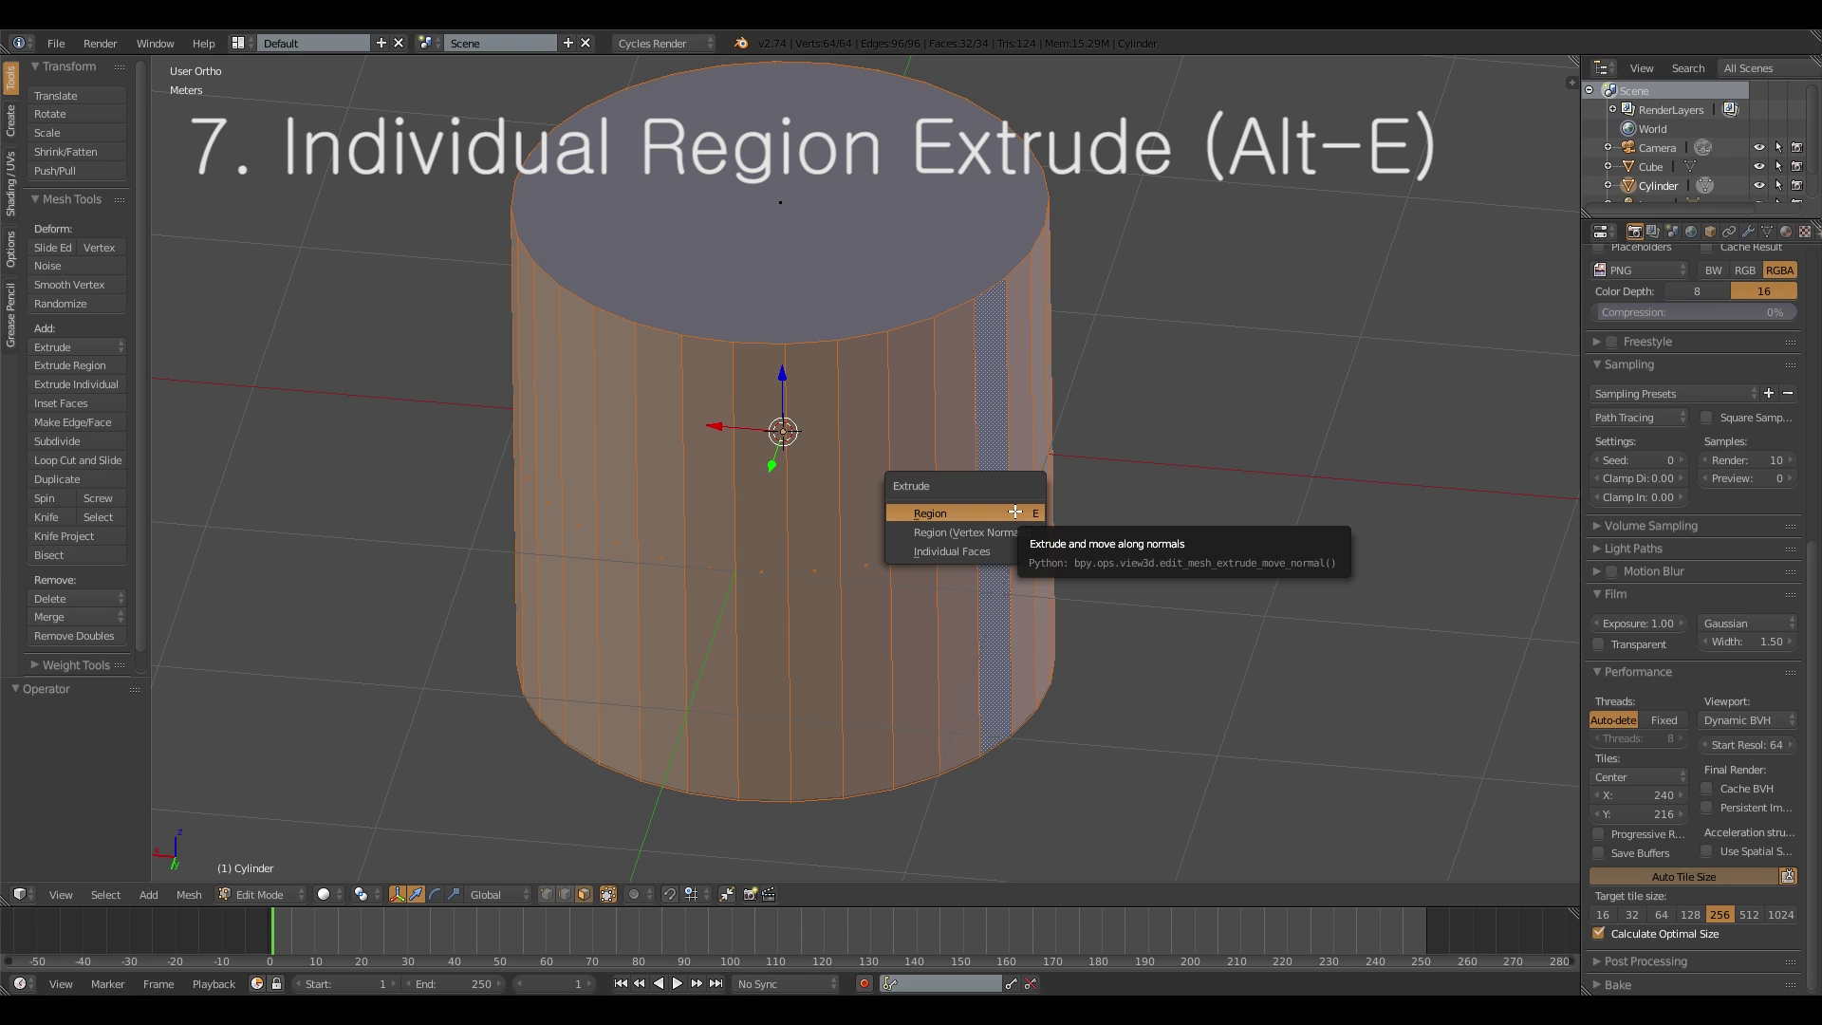
click(980, 553)
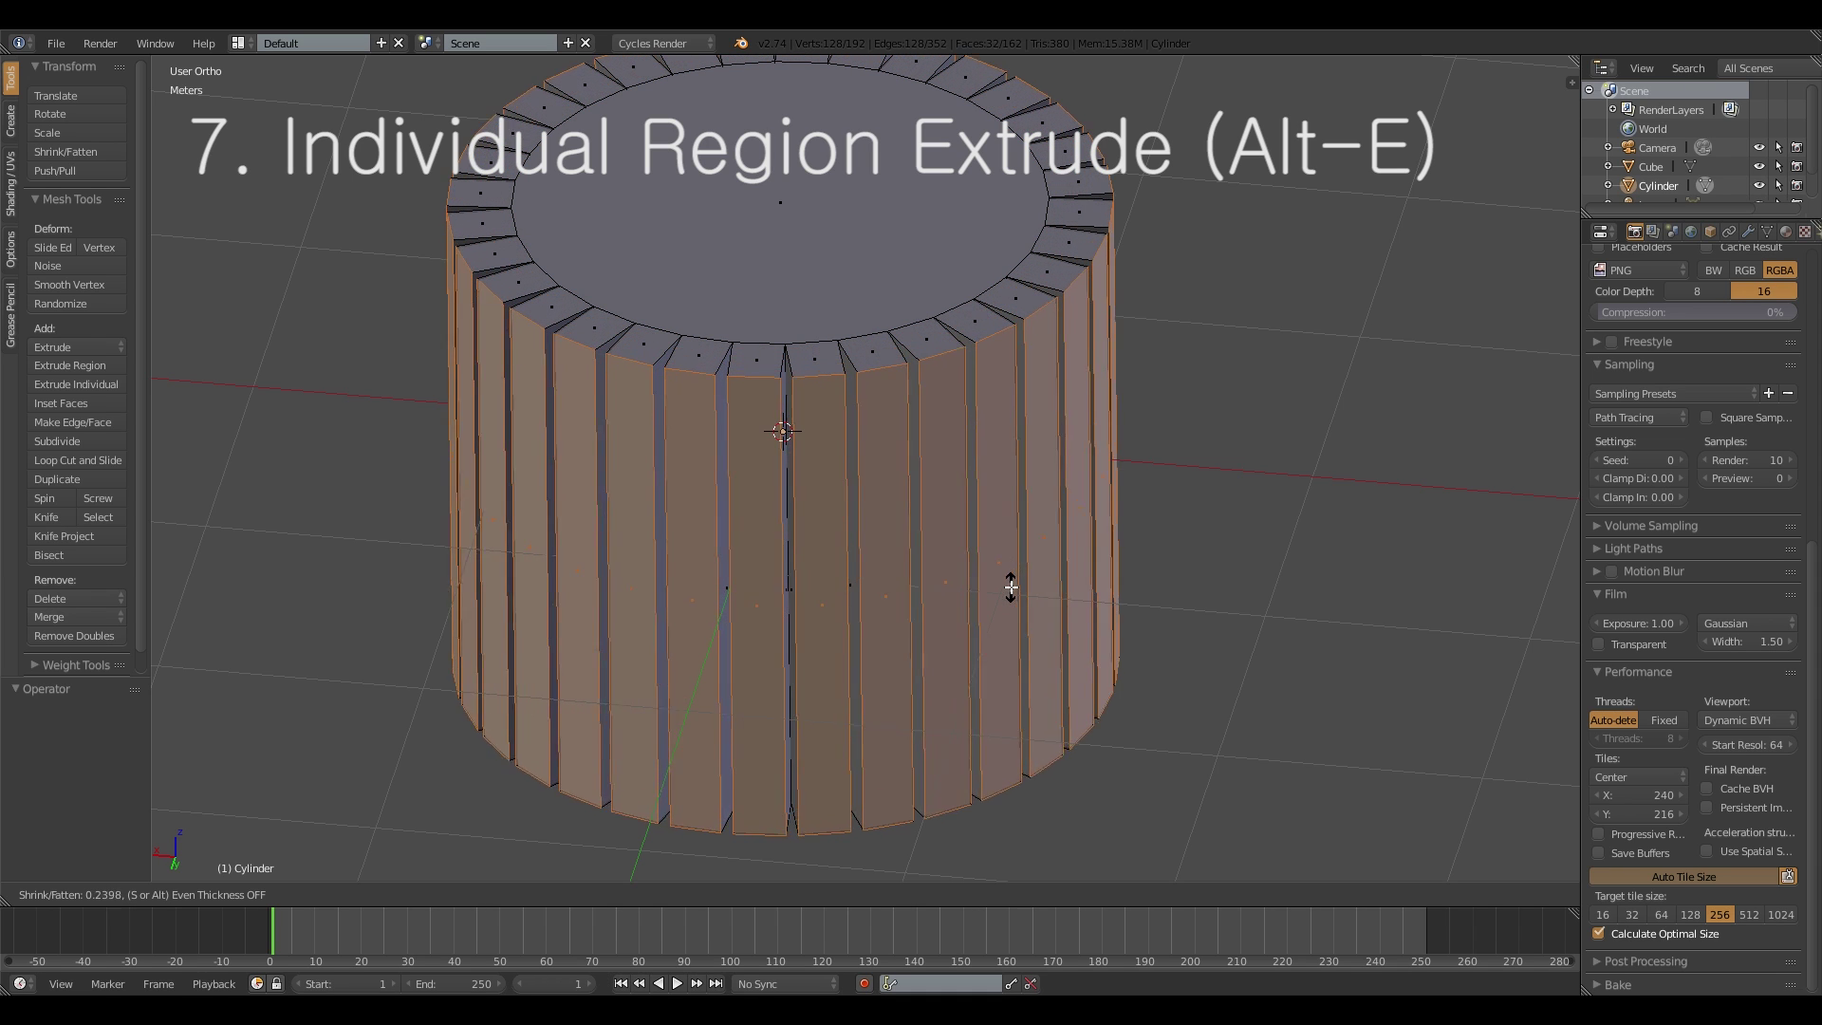
click(1065, 617)
Step: Scale the individually extruded faces to about 0.547 on X and Y only, narrowing each rib, and leave Edit Mode
middle_drag(1139, 598, 1296, 482)
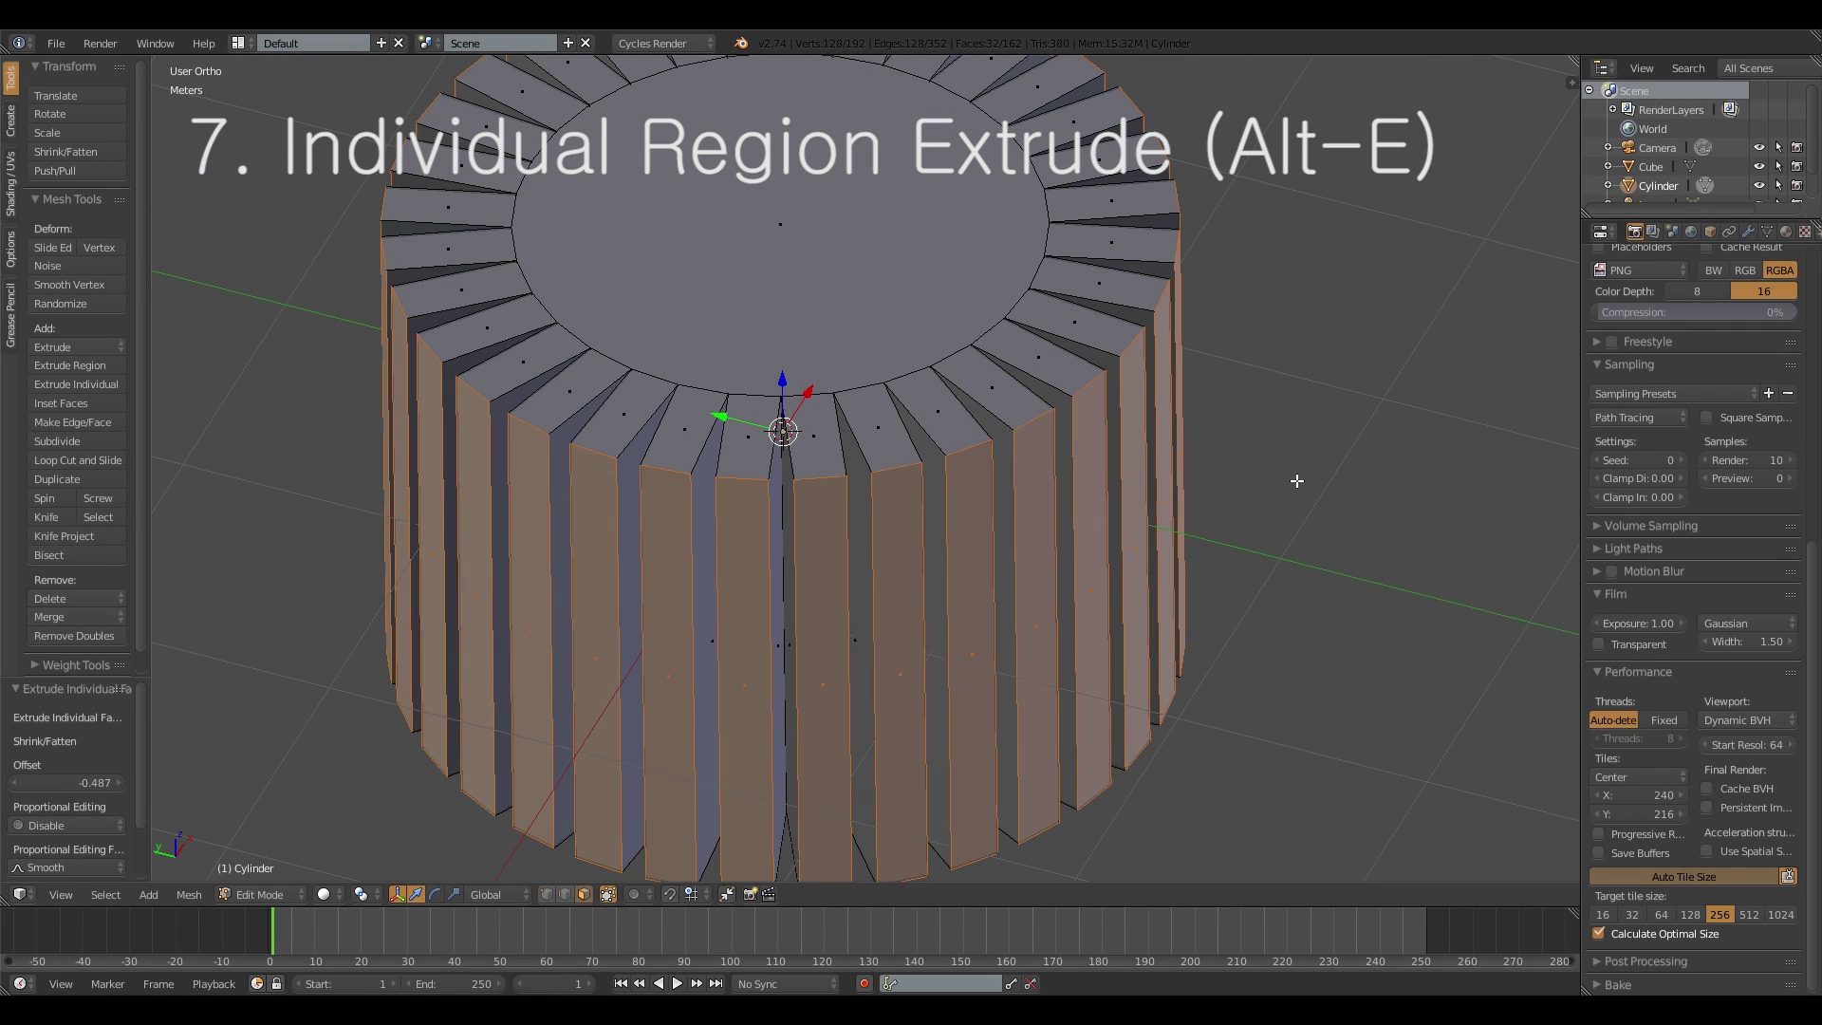
key(s)
key(shift+z)
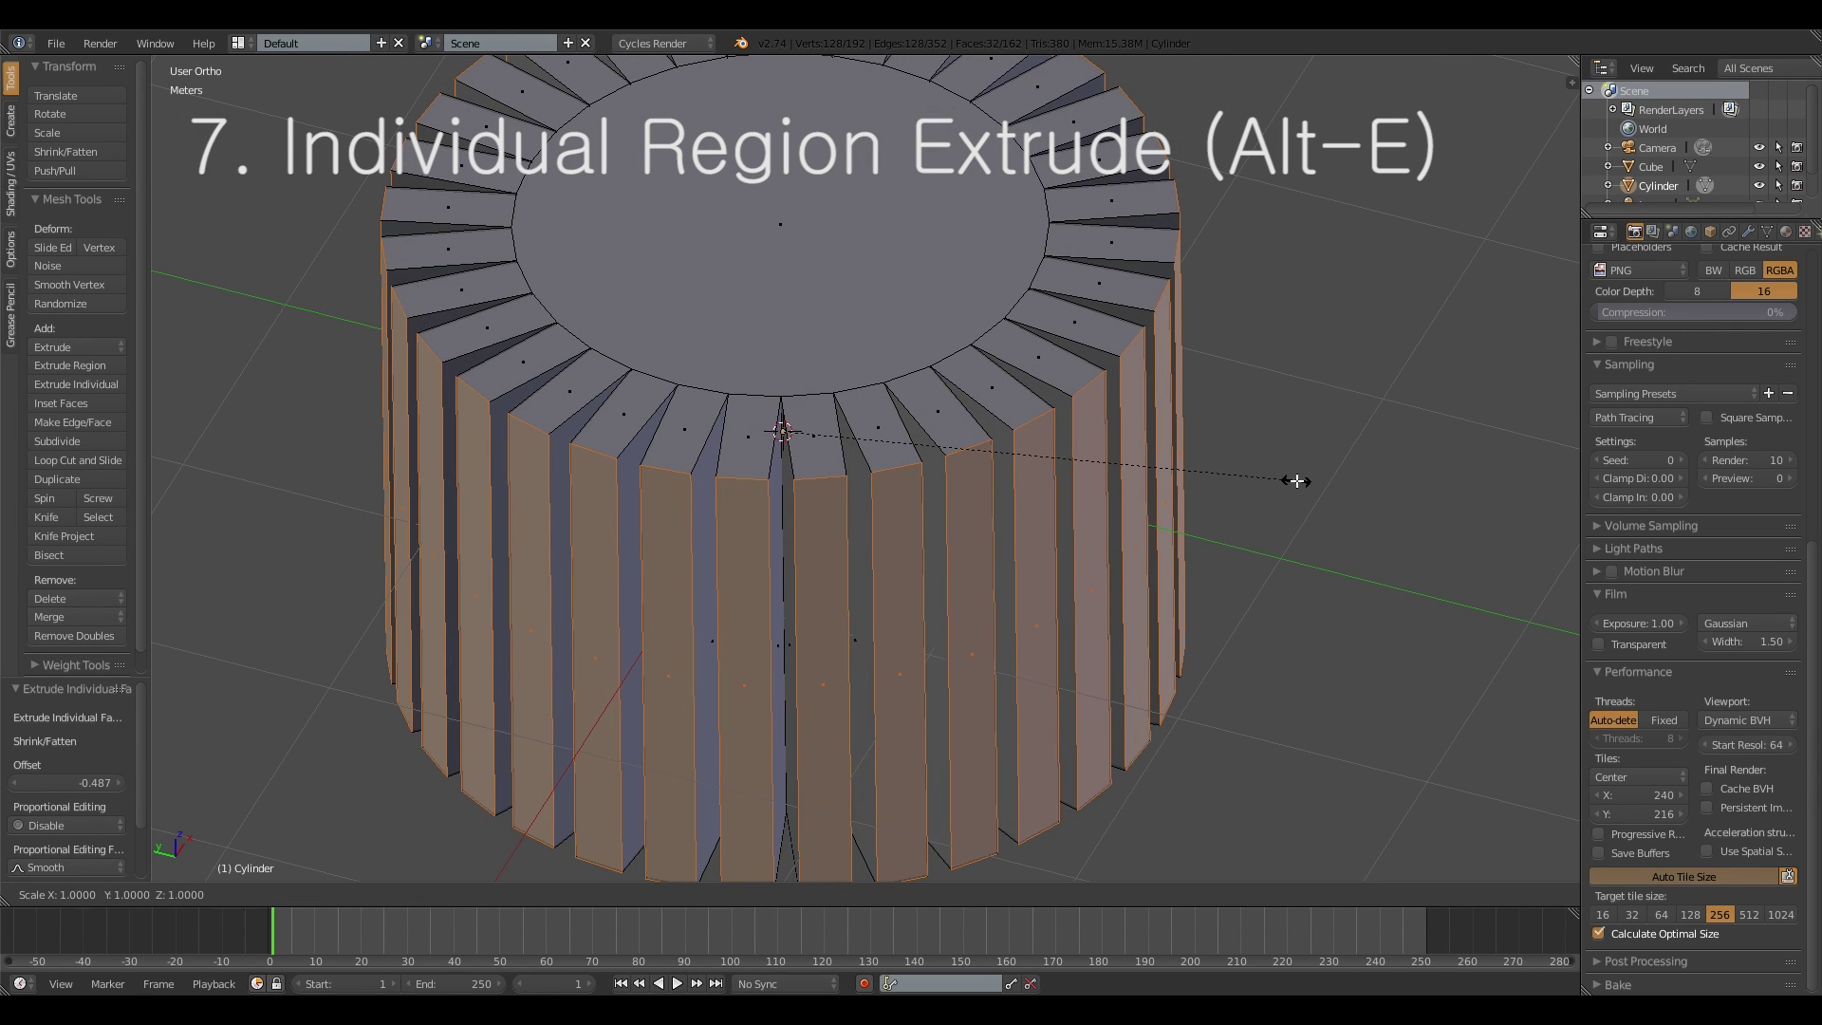
click(1045, 532)
scroll(1046, 533, down, 4)
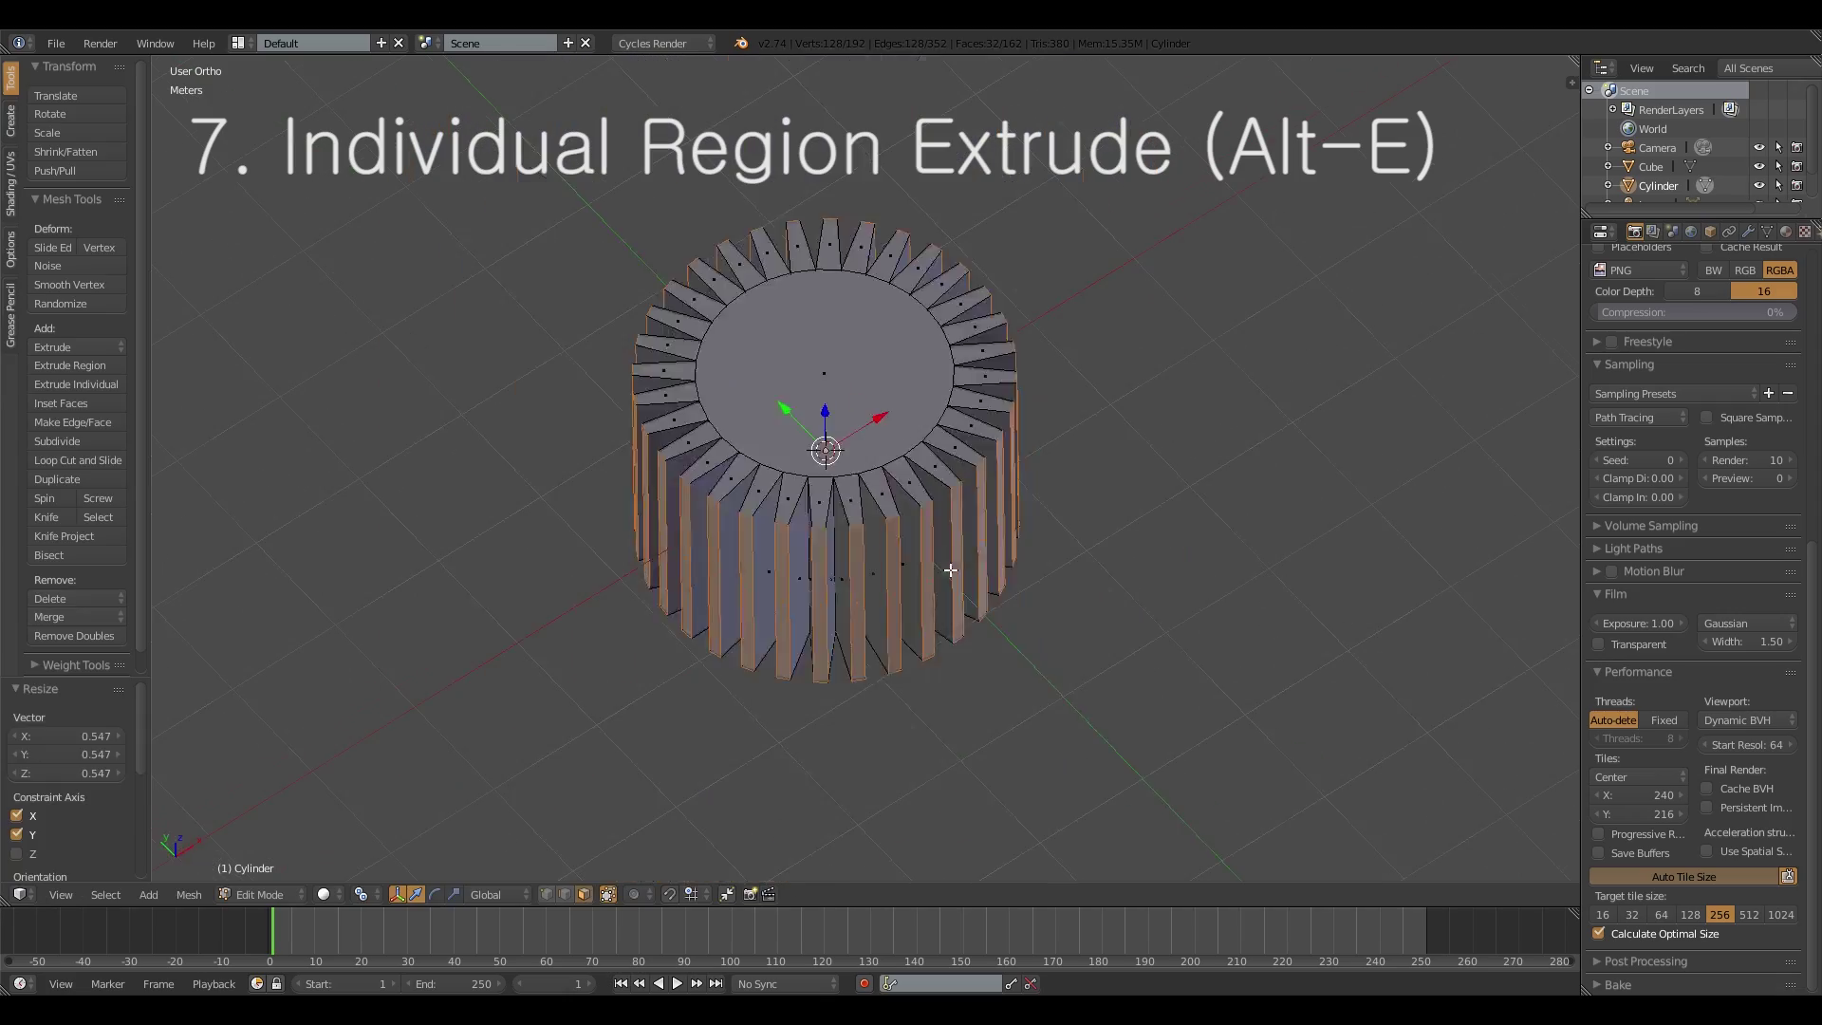
key(Tab)
middle_drag(1072, 479, 1118, 533)
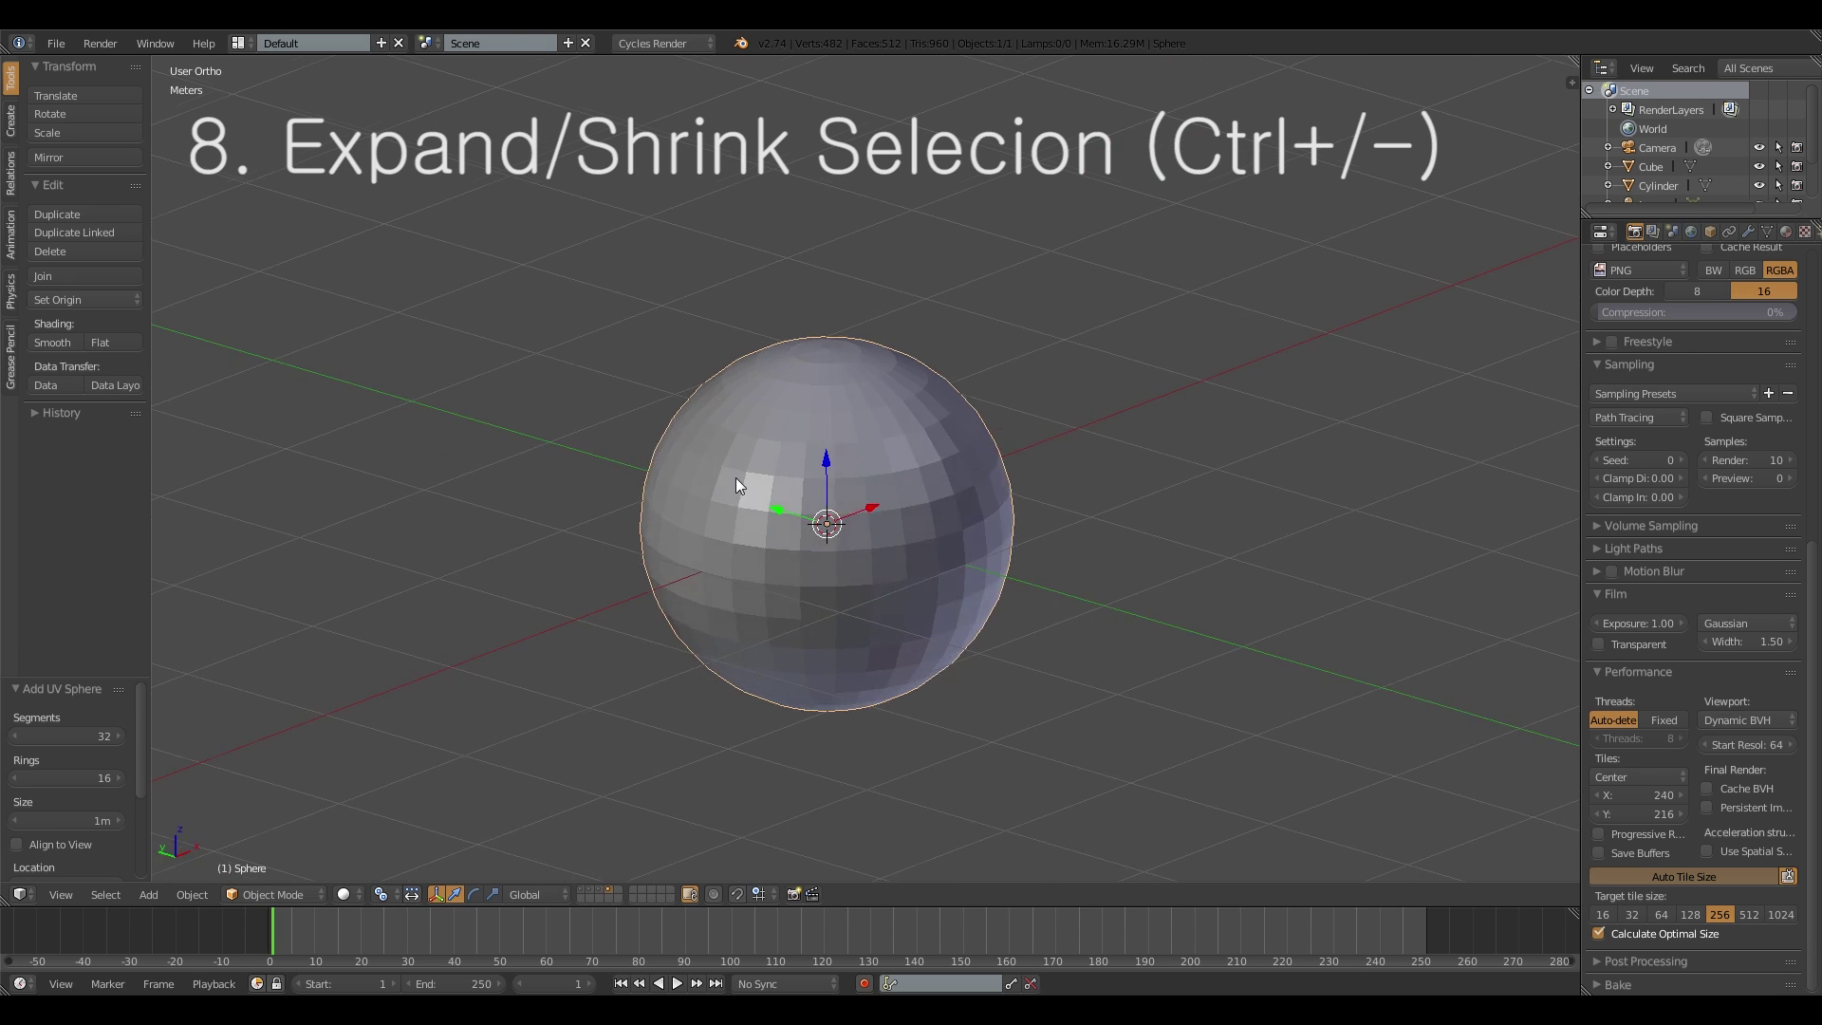
Step: Enter Edit Mode on the UV sphere and select the horizontal ring of faces around its middle
key(Tab)
alt+right_click(891, 543)
middle_drag(892, 543, 925, 533)
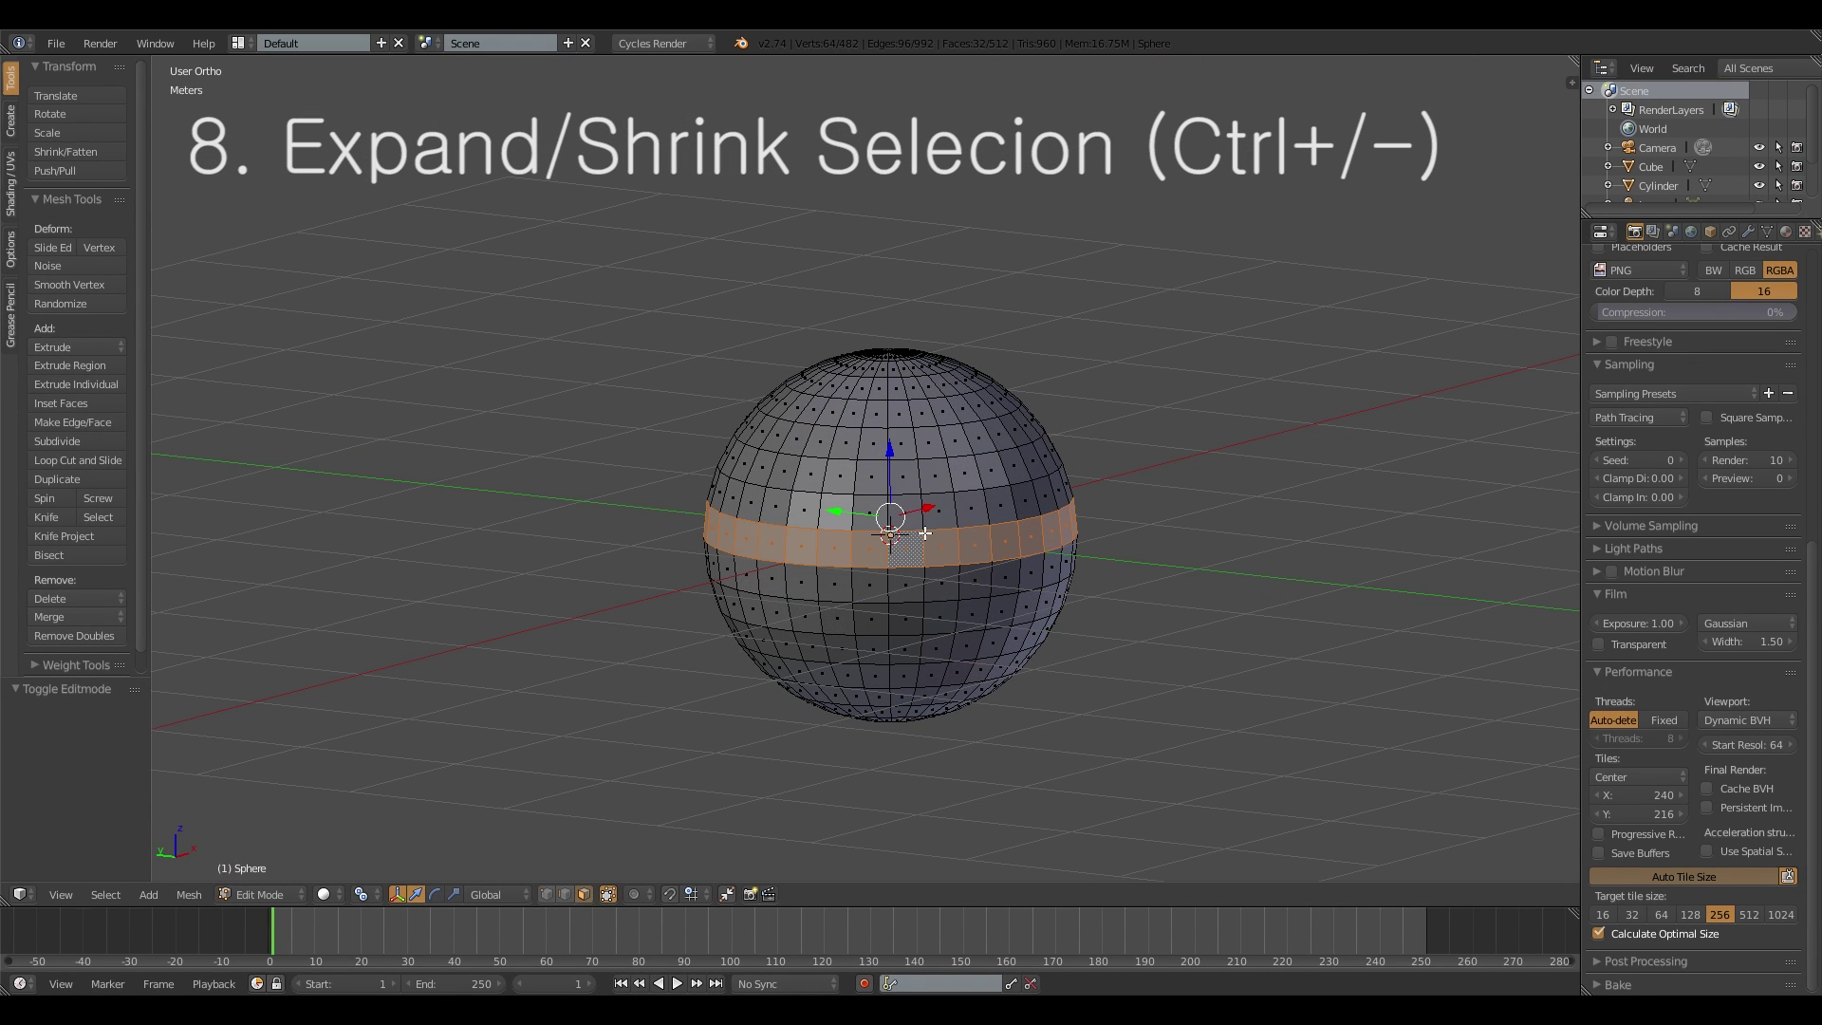
middle_drag(925, 533, 900, 483)
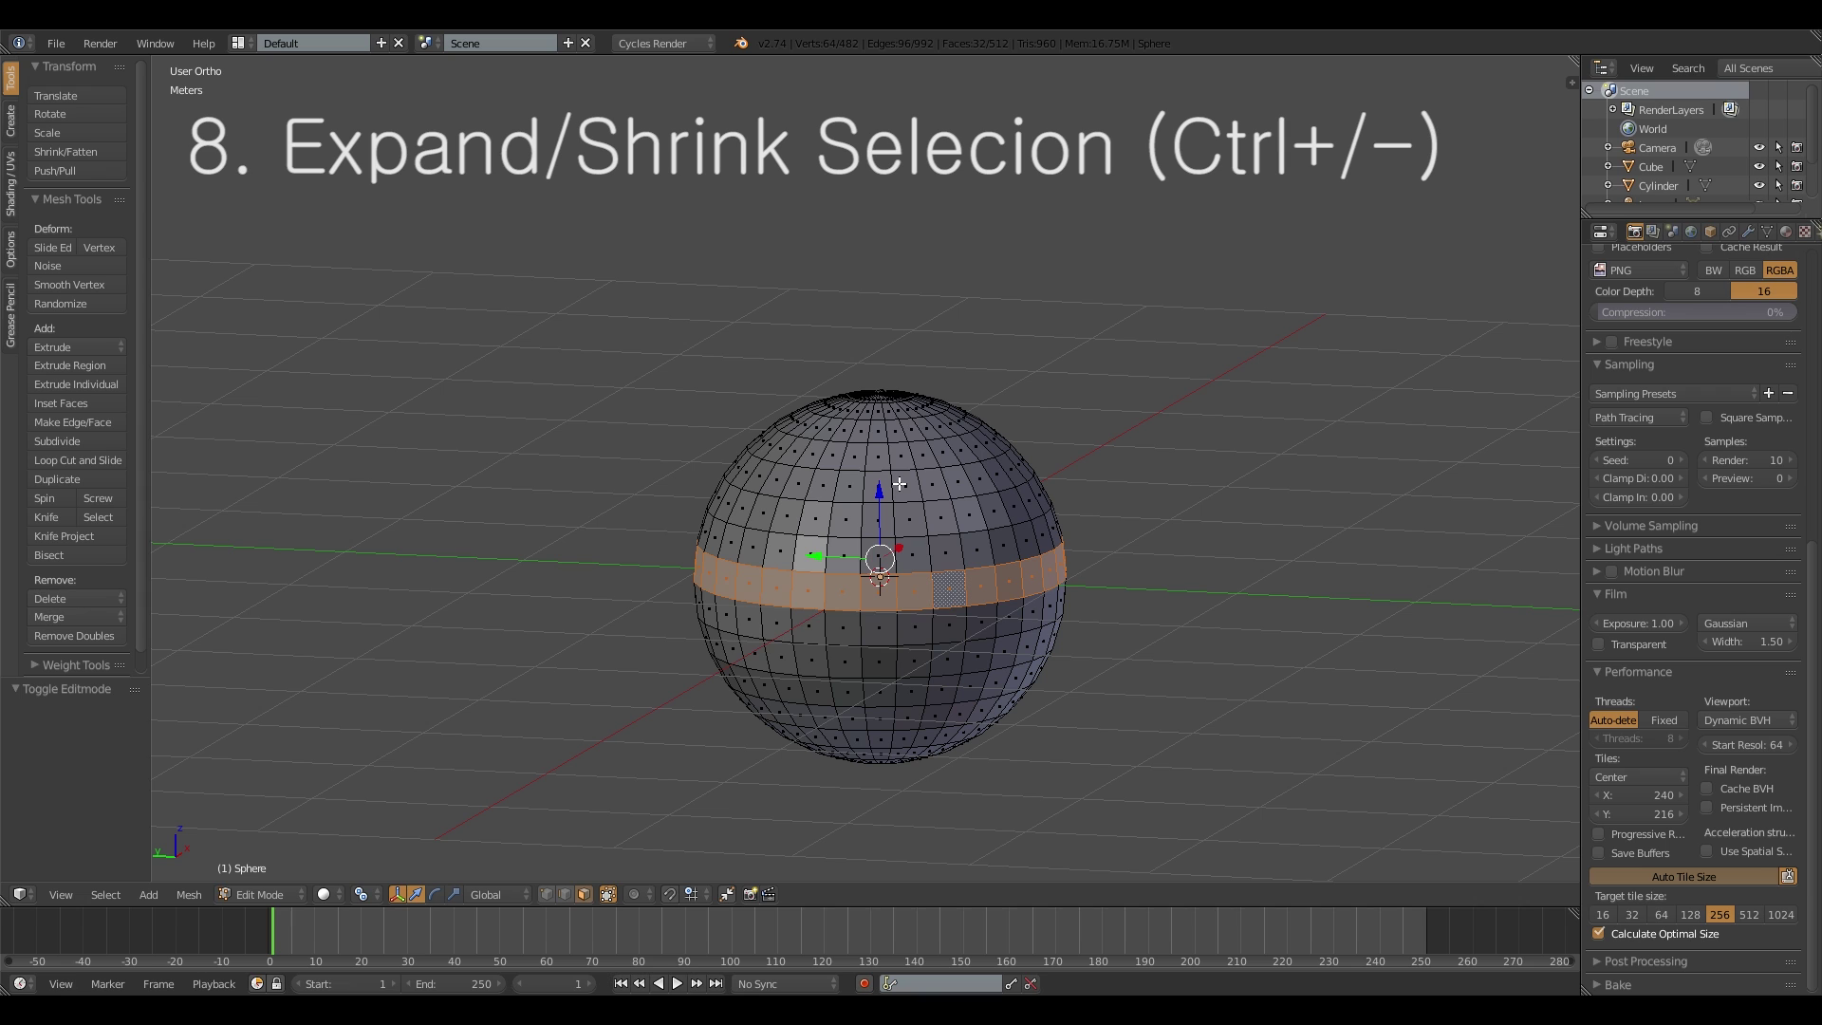
Step: Expand the sphere's ring selection four times, then shrink the selection five times
key(ctrl+KP_Add)
key(ctrl+KP_Add)
key(ctrl+KP_Add)
key(ctrl+KP_Add)
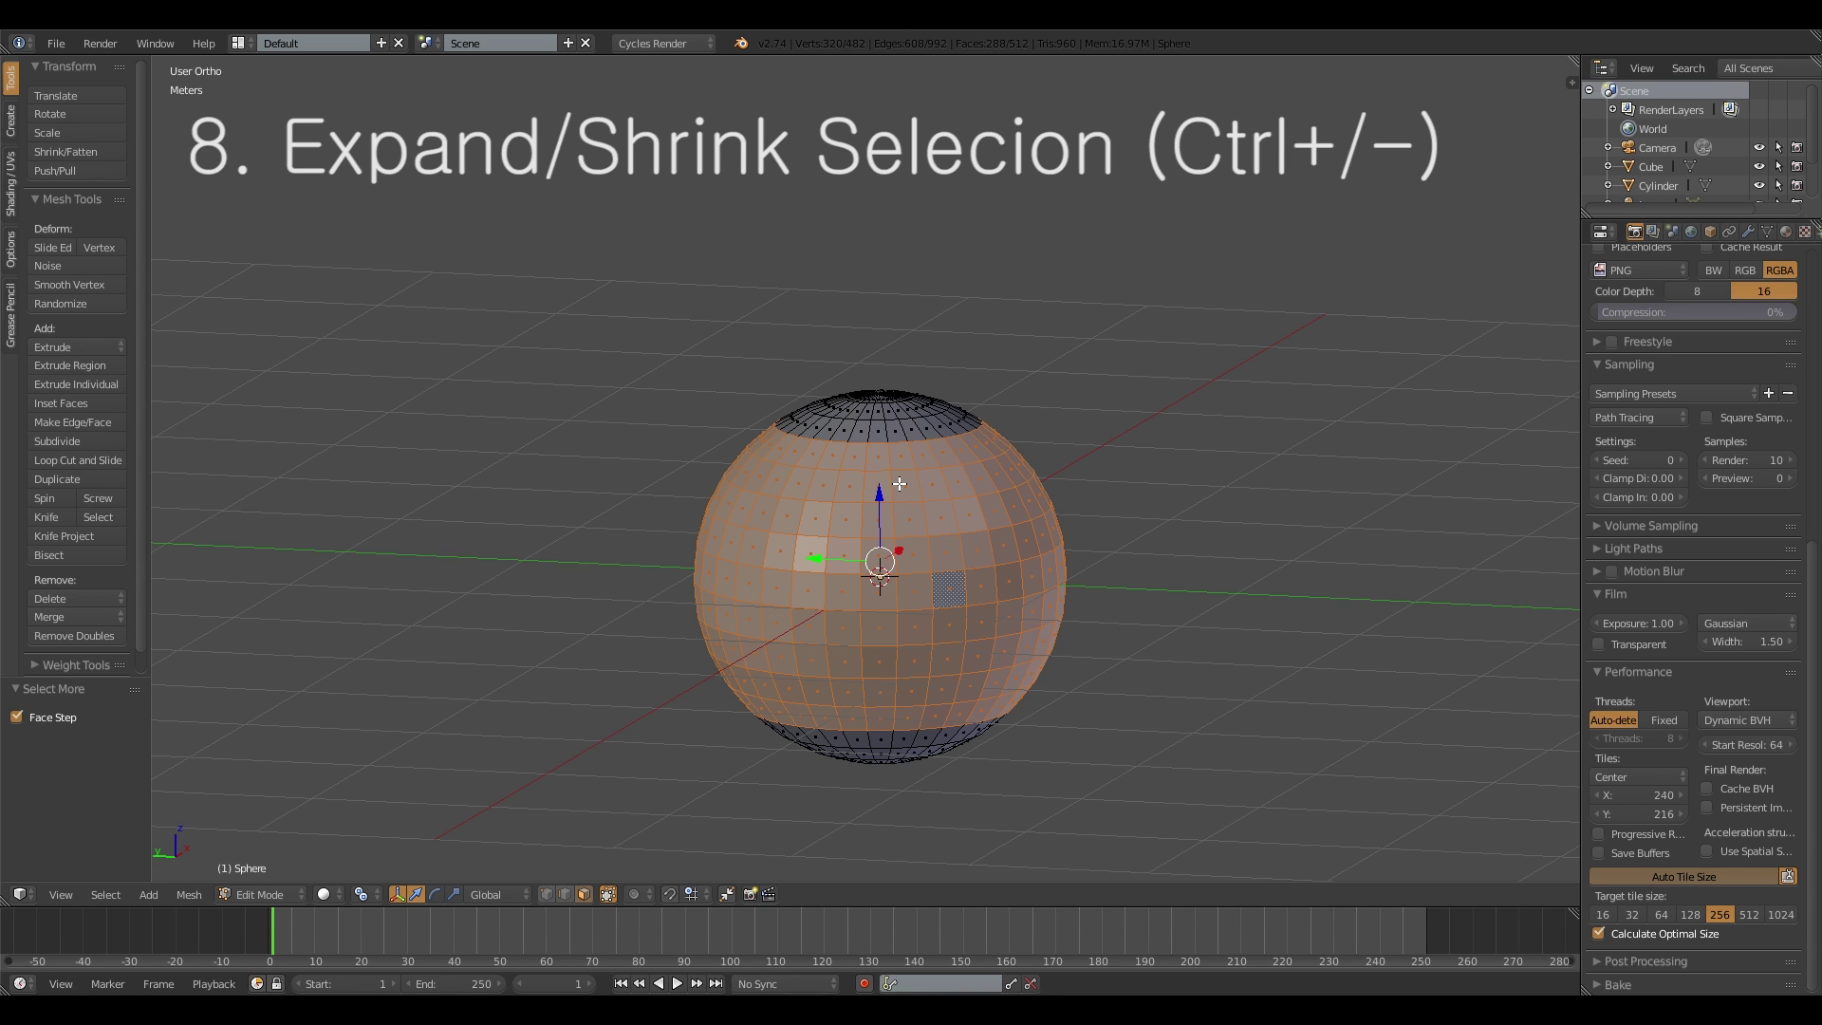
key(ctrl+KP_Subtract)
key(ctrl+KP_Subtract)
key(ctrl+KP_Subtract)
key(ctrl+KP_Subtract)
key(ctrl+KP_Subtract)
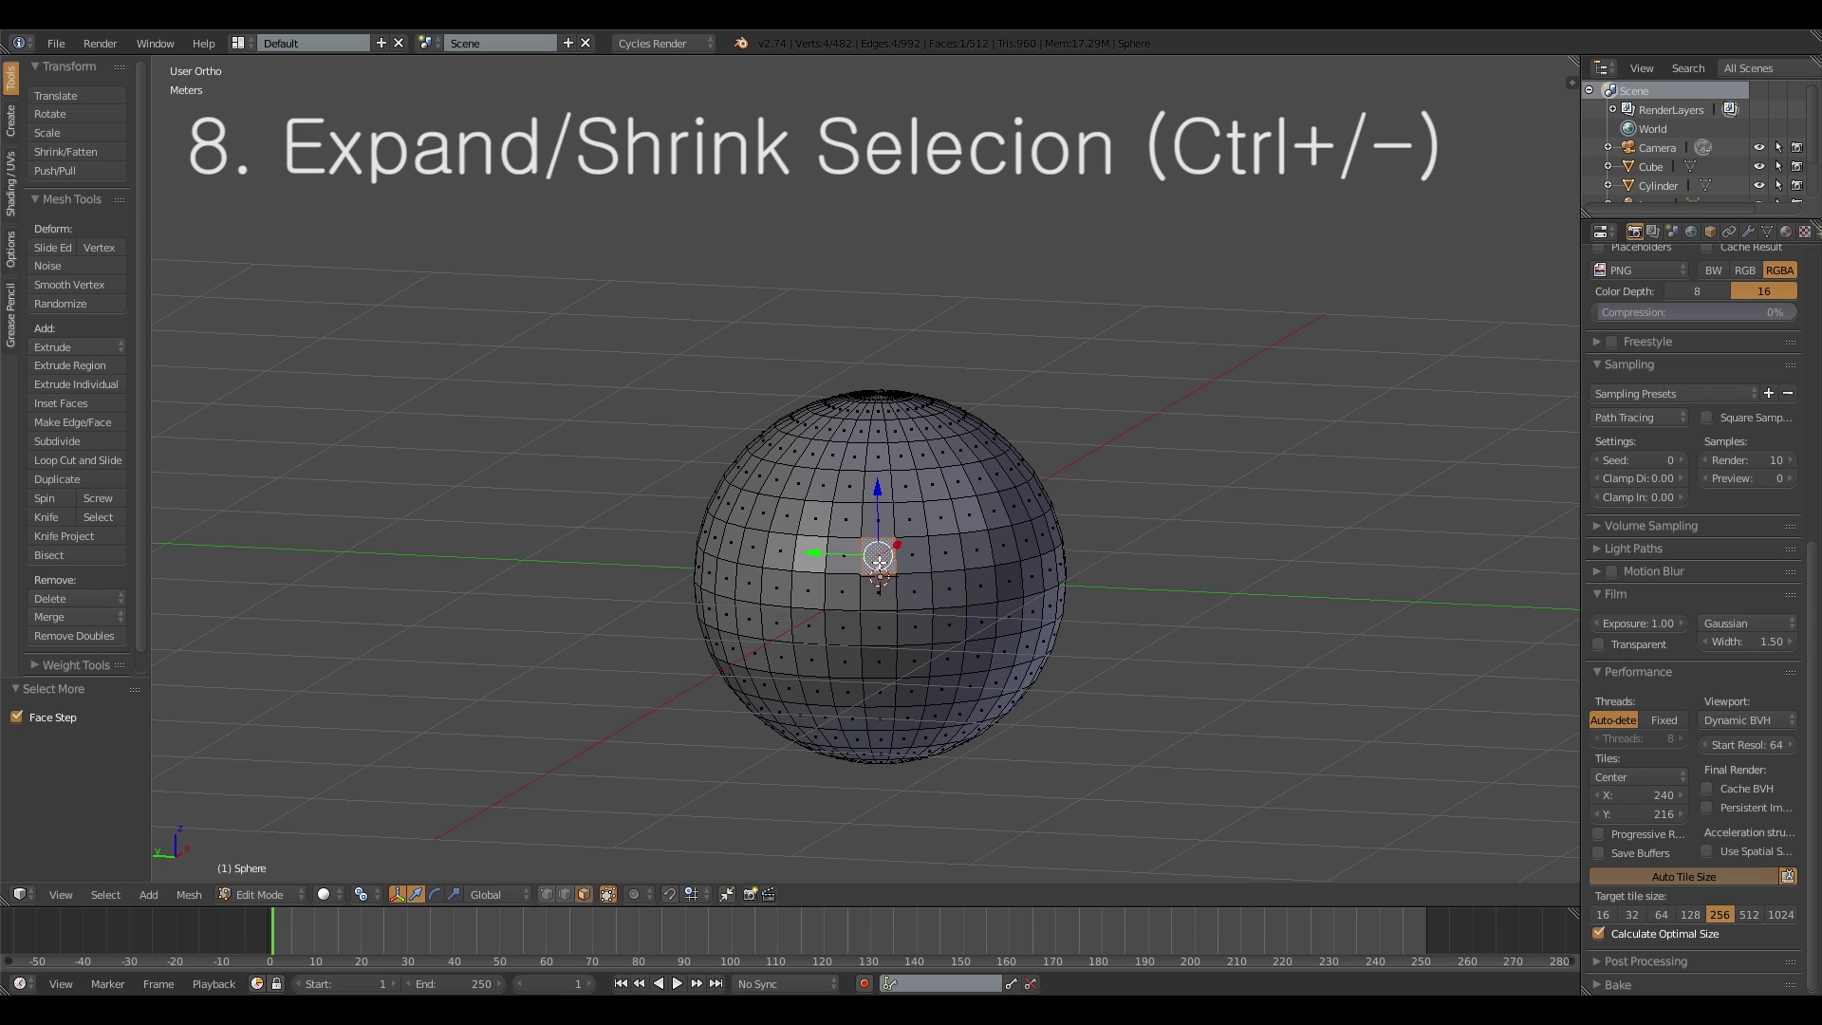
Step: Expand a single front face selection twice, then switch to vertex selection and expand twice from one vertex on the upper part of the sphere
key(ctrl+KP_Add)
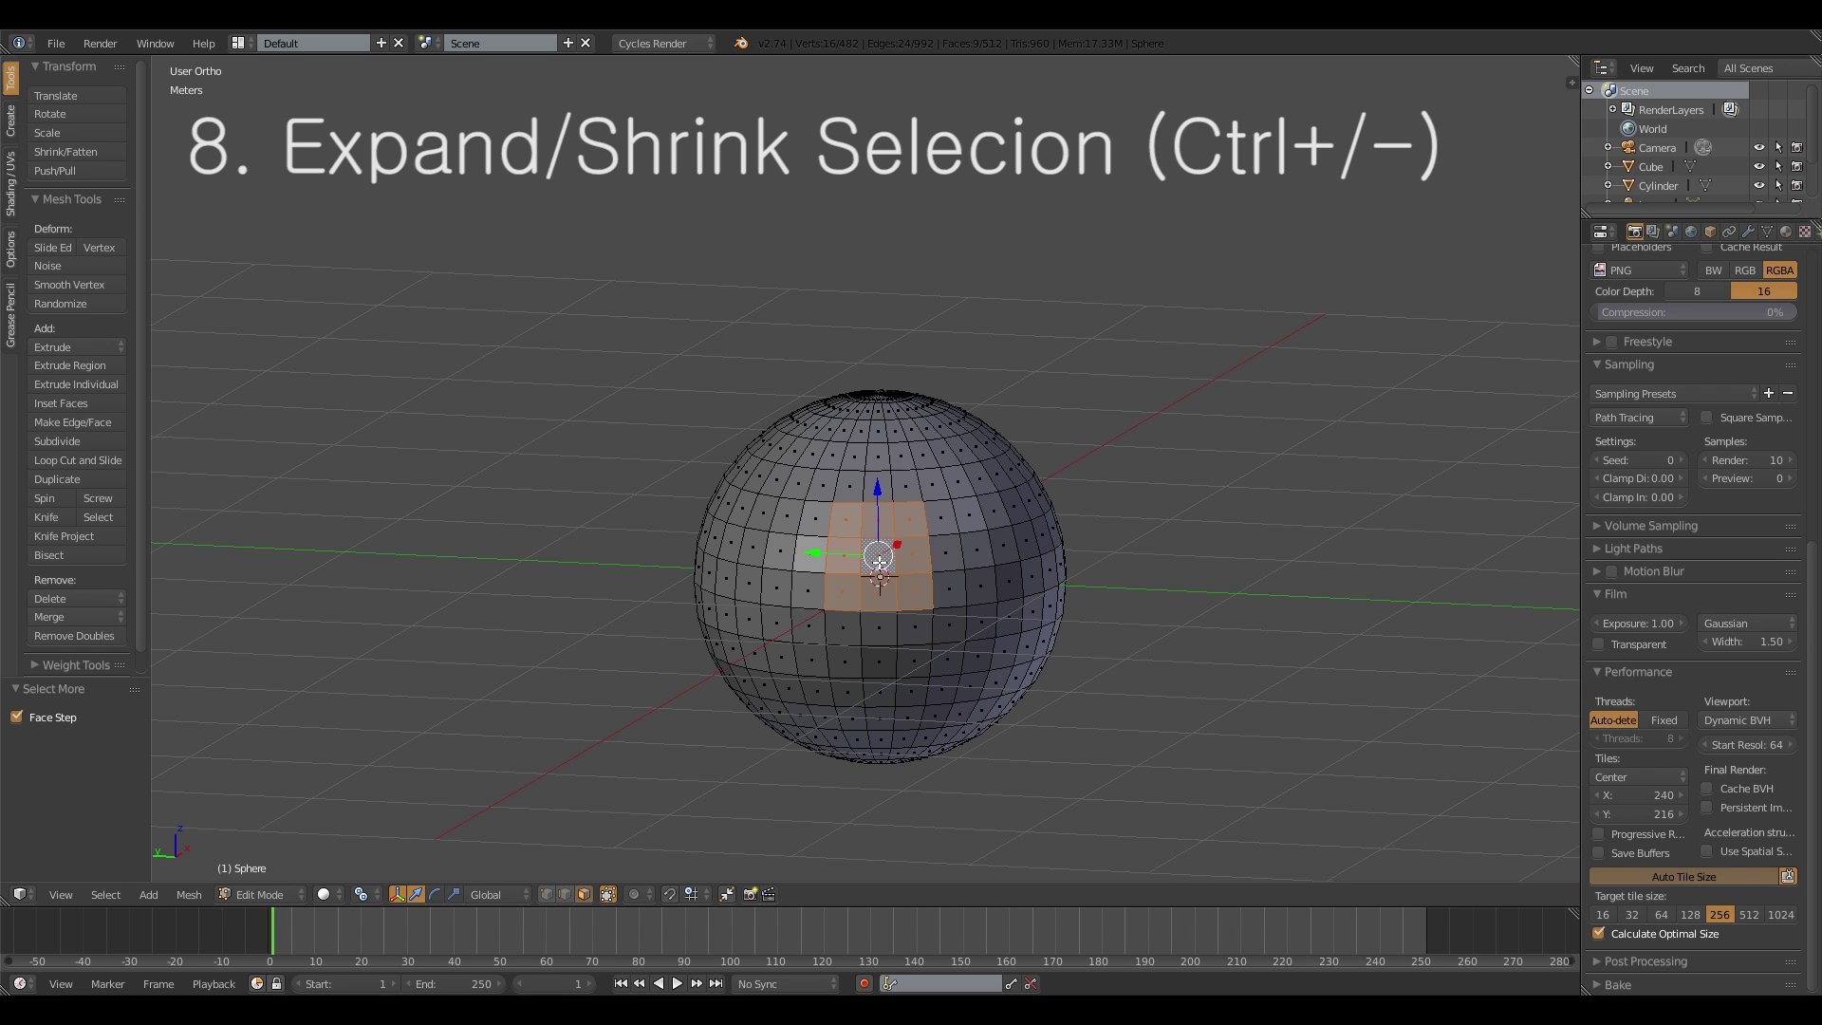
key(ctrl+KP_Add)
key(ctrl+Tab)
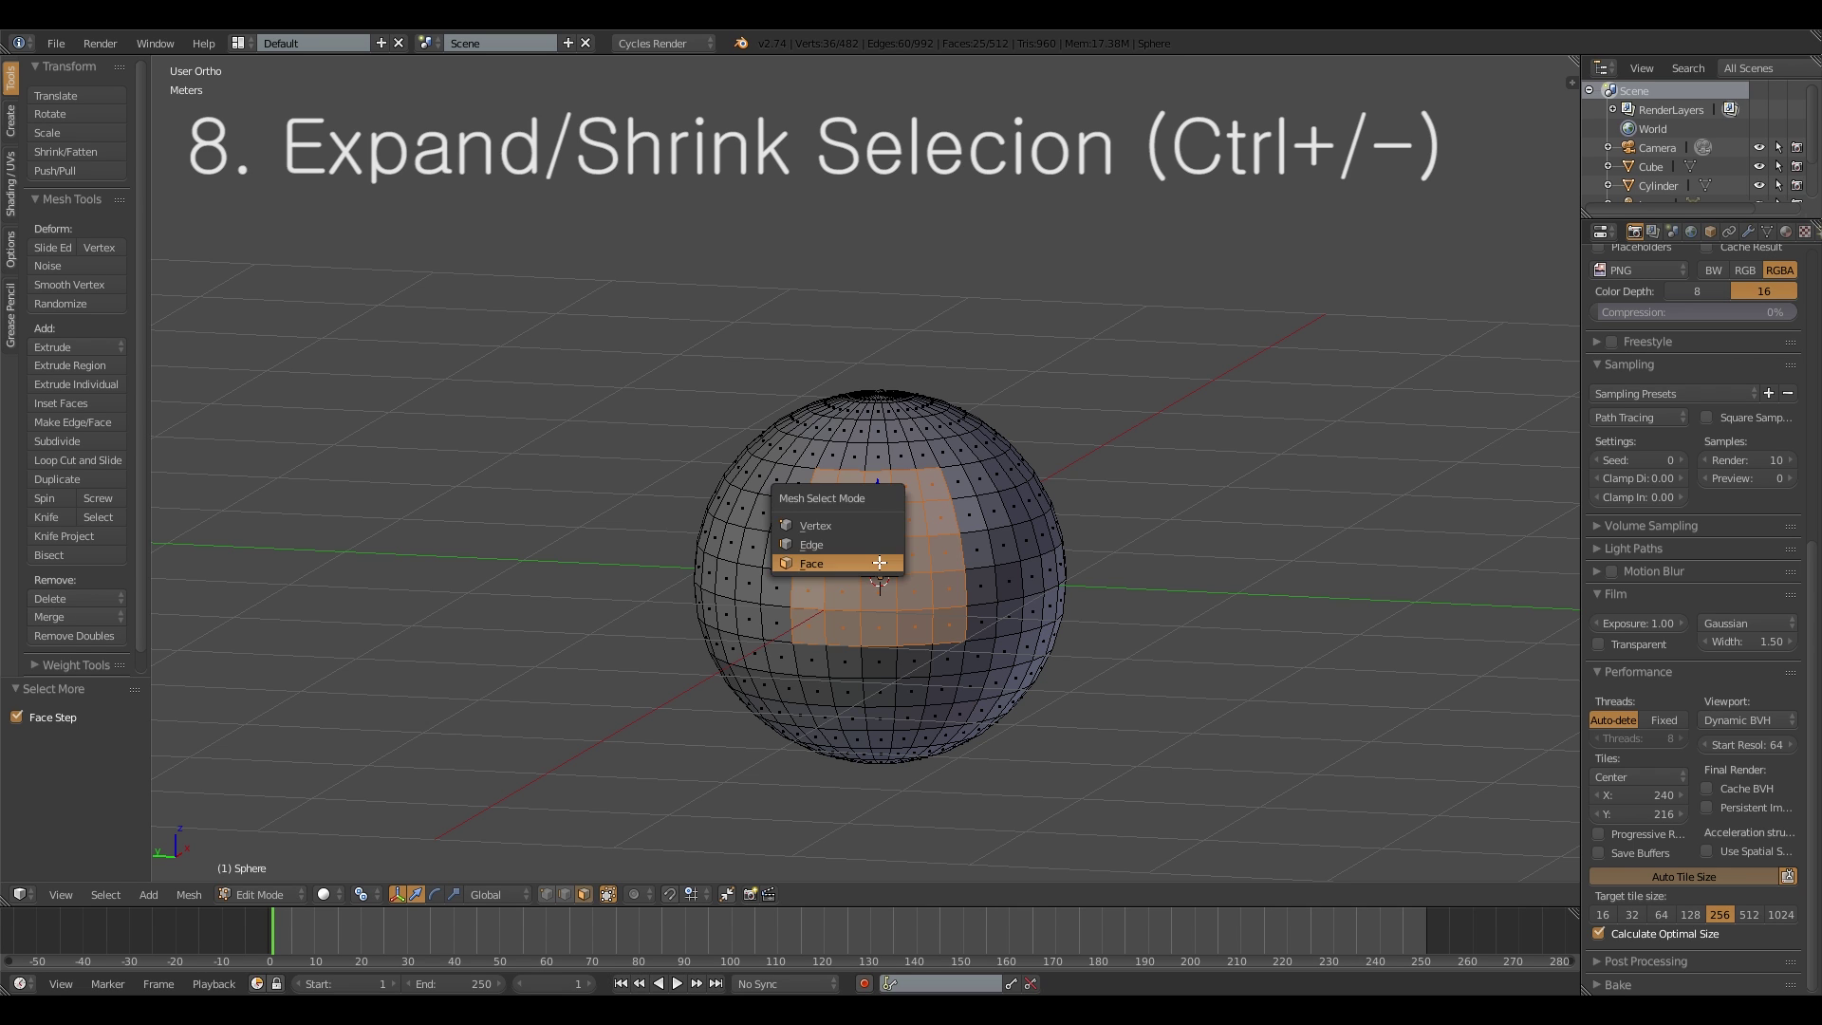
key(1)
right_click(946, 496)
key(ctrl+KP_Add)
key(ctrl+KP_Add)
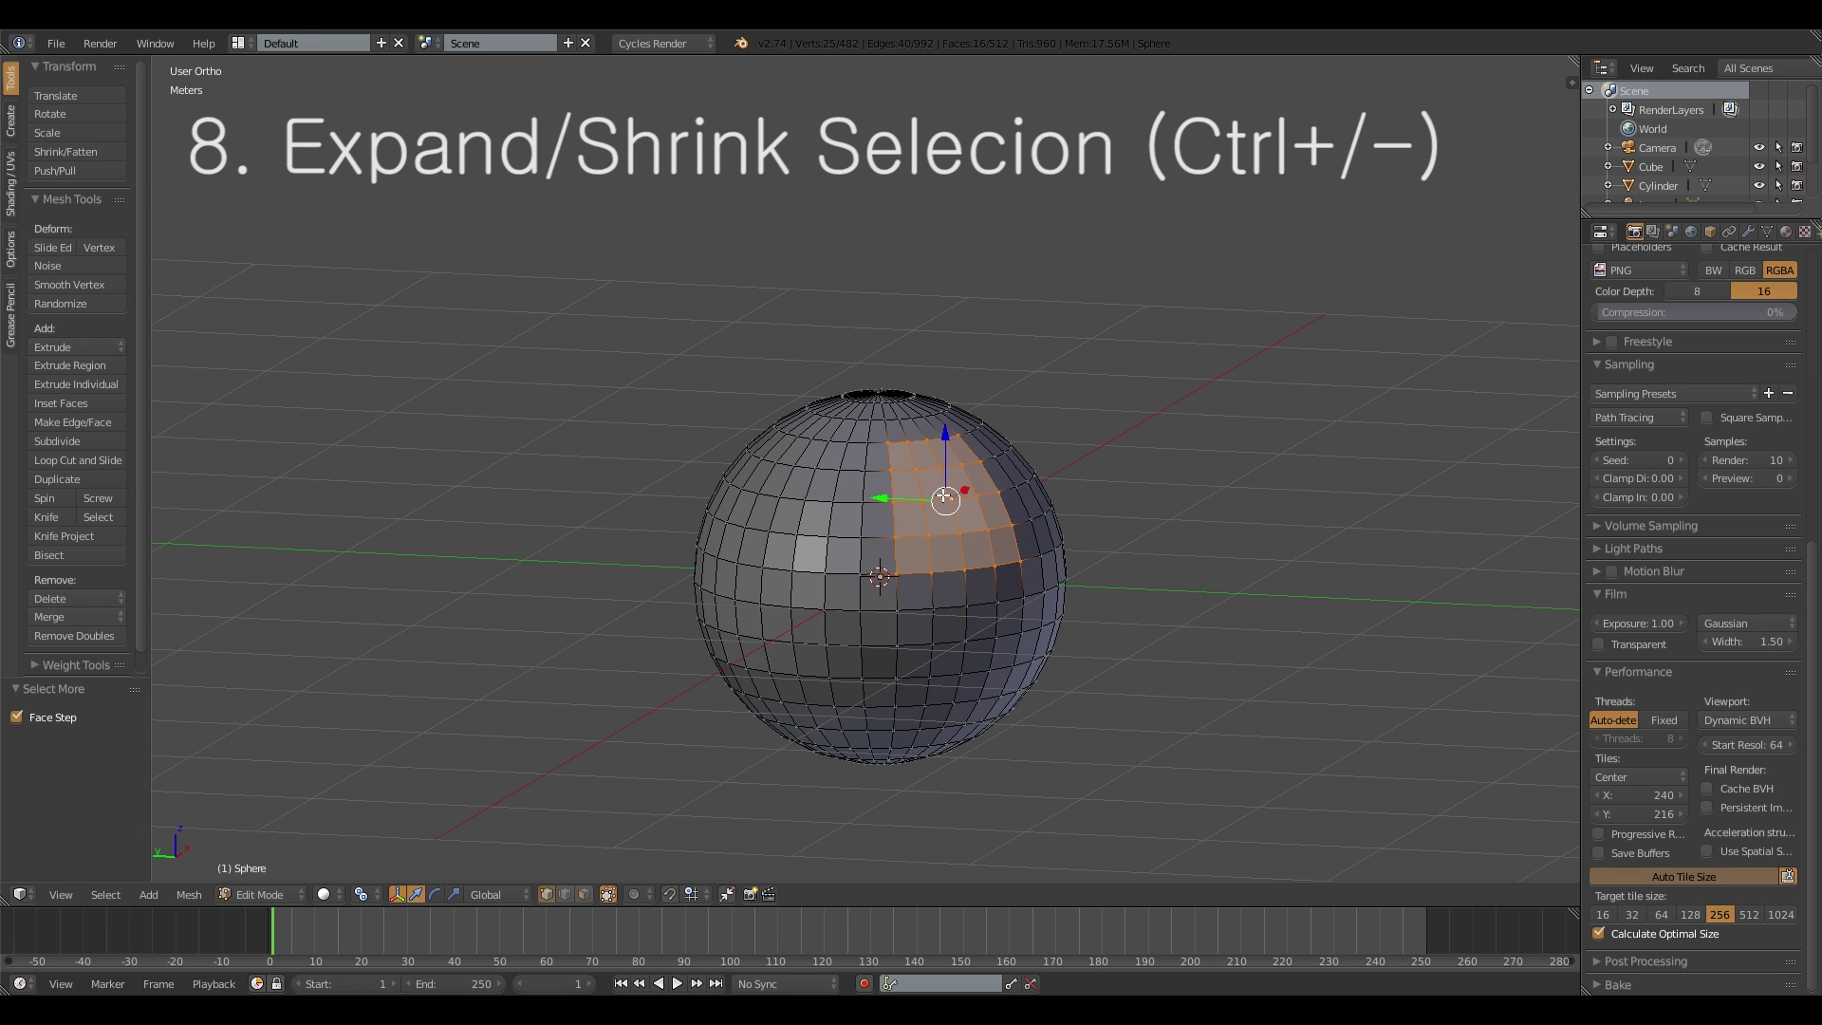
Step: Select the vertex at the sphere's top pole and expand the selection into a round cap
middle_drag(929, 479, 917, 521)
right_click(887, 352)
middle_drag(890, 351, 921, 482)
key(ctrl+KP_Add)
key(ctrl+KP_Add)
key(ctrl+KP_Add)
key(ctrl+KP_Add)
key(ctrl+KP_Add)
key(ctrl+KP_Add)
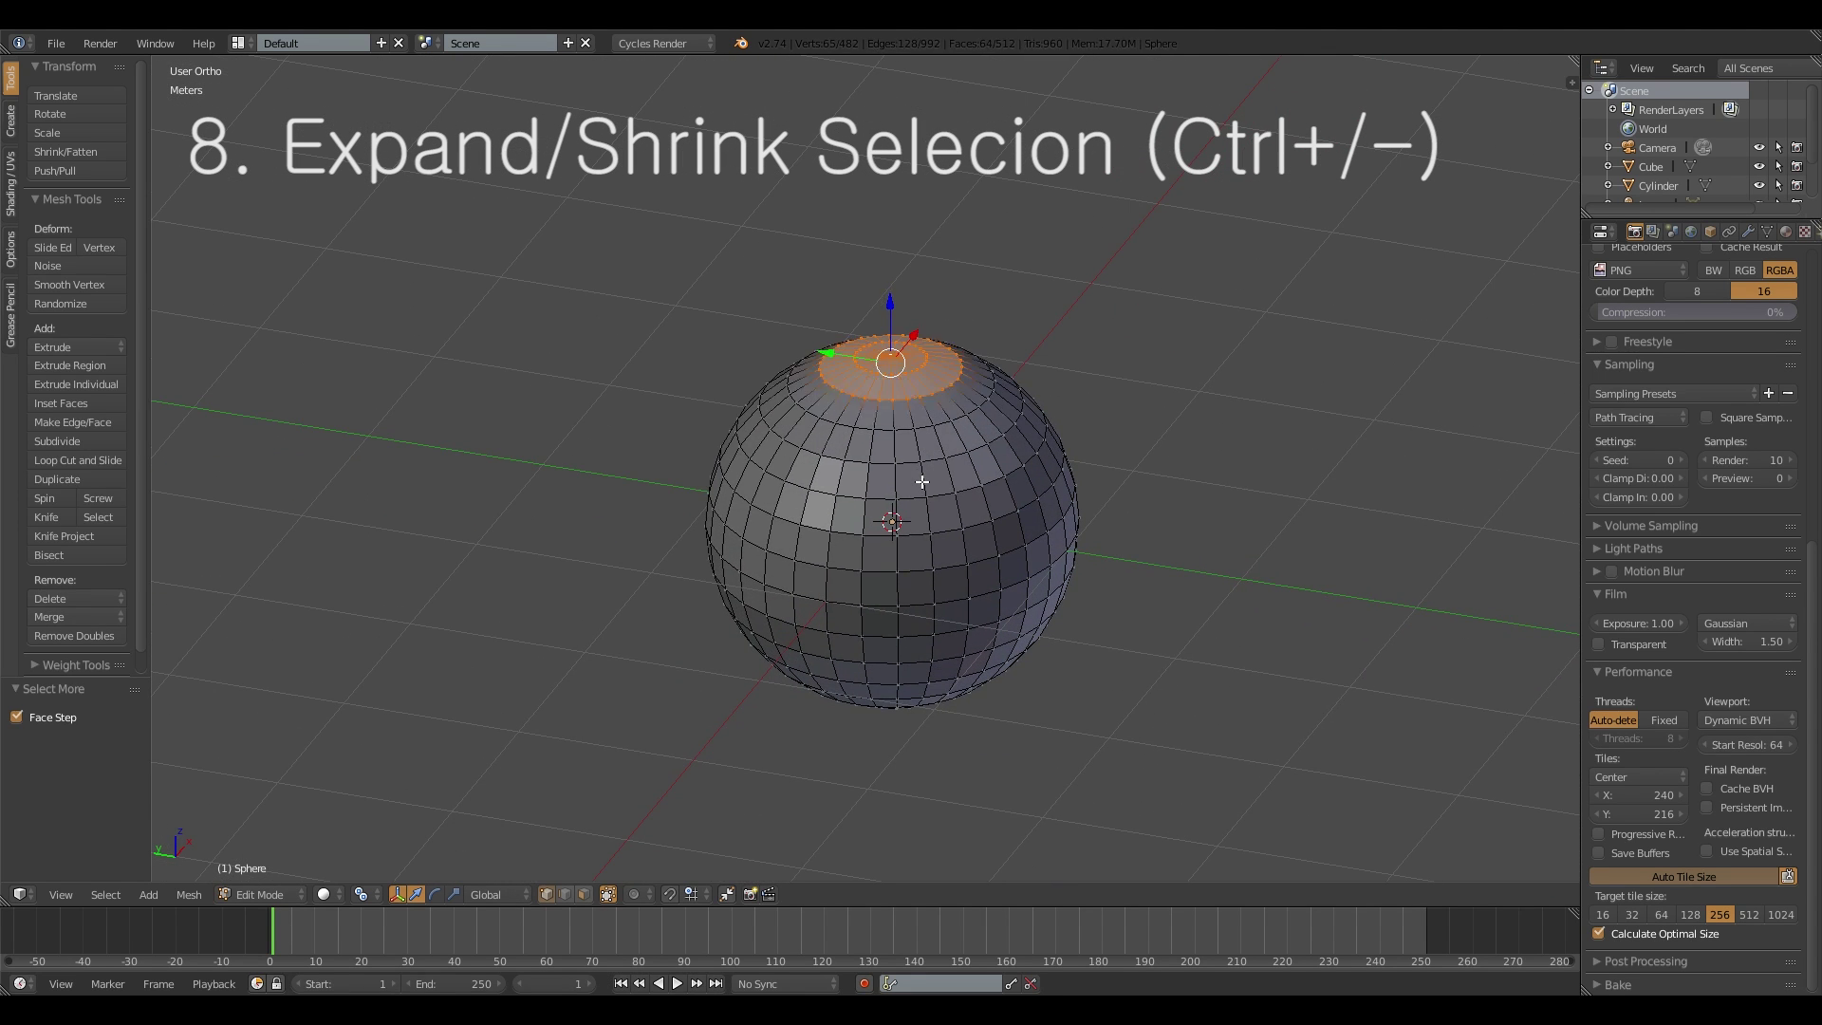
Step: Expand the cap selection once more, delete it from the sphere, and undo the deletion
middle_drag(916, 476, 882, 427)
key(ctrl+KP_Add)
key(x)
click(915, 391)
key(ctrl+z)
Step: Switch to edge selection, select a horizontal edge loop on the sphere's upper half, and expand the selection four times
middle_drag(886, 528, 861, 566)
key(Tab)
key(Tab)
key(ctrl+Tab)
click(867, 548)
alt+right_click(864, 543)
key(ctrl+KP_Add)
key(ctrl+KP_Add)
key(ctrl+KP_Add)
key(ctrl+KP_Add)
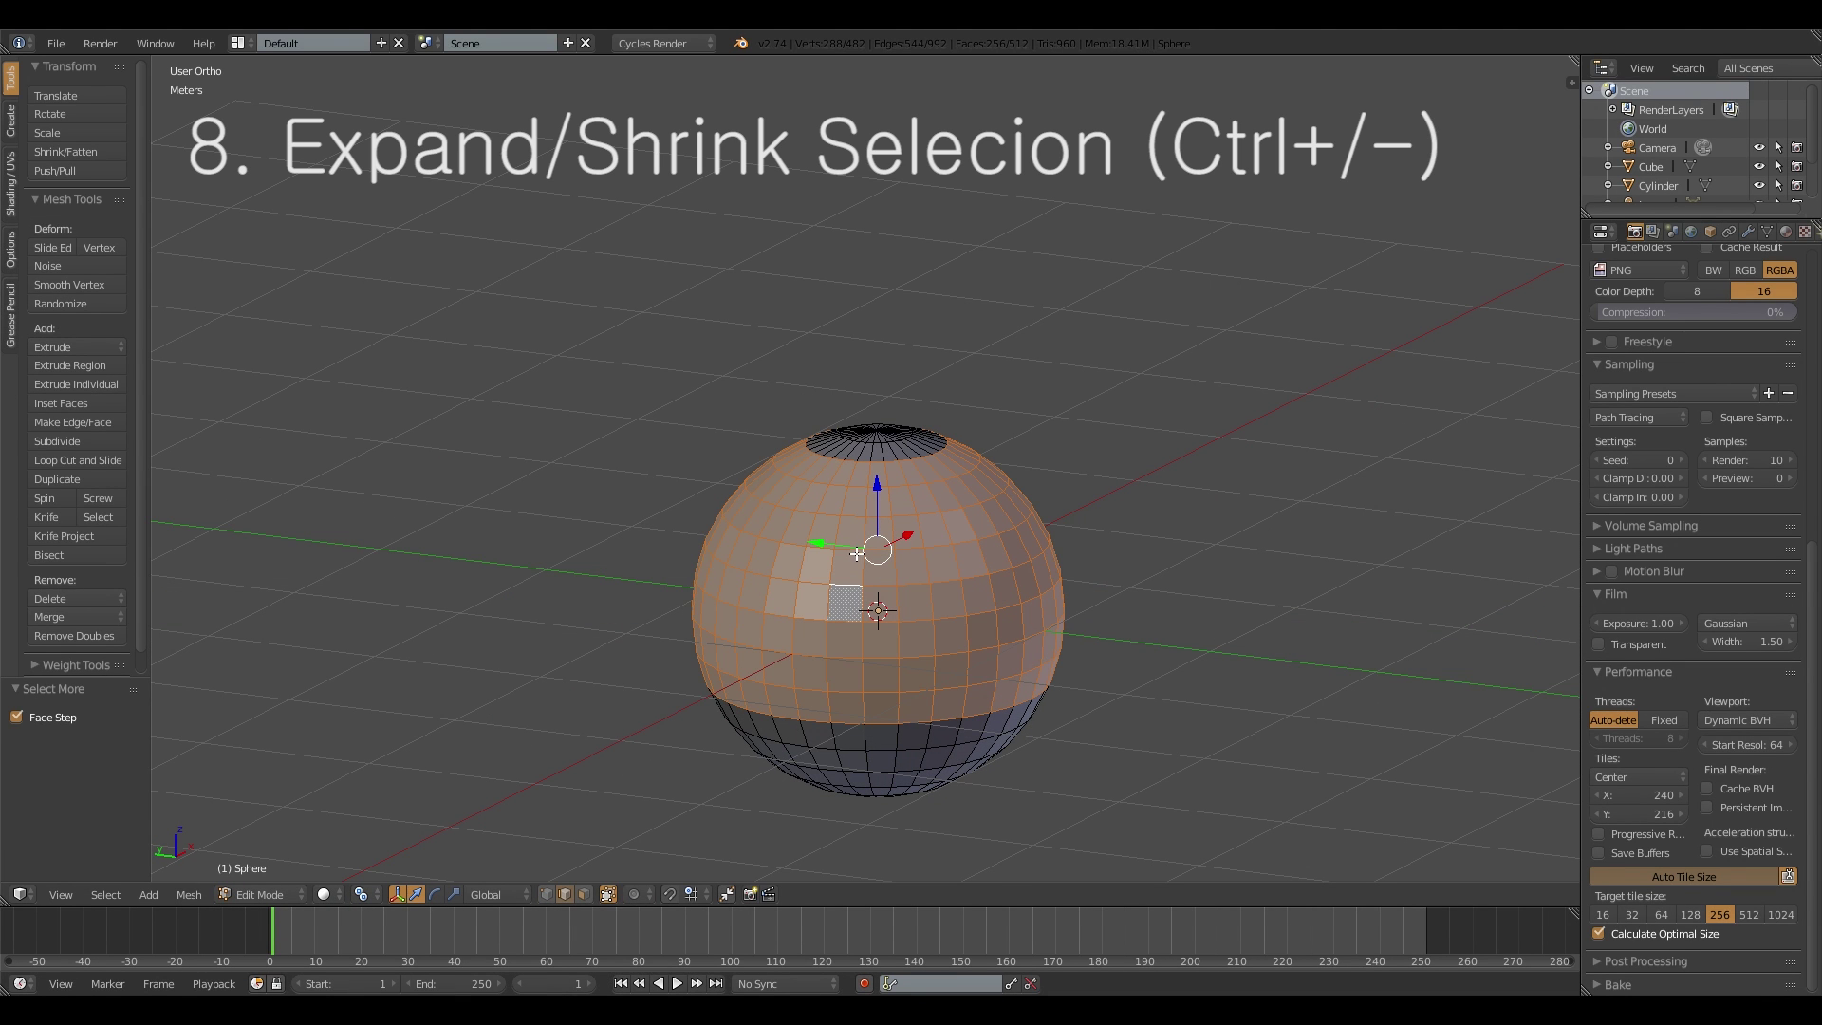
mouse_move(857, 554)
middle_down()
mouse_move(859, 583)
mouse_move(845, 523)
middle_up()
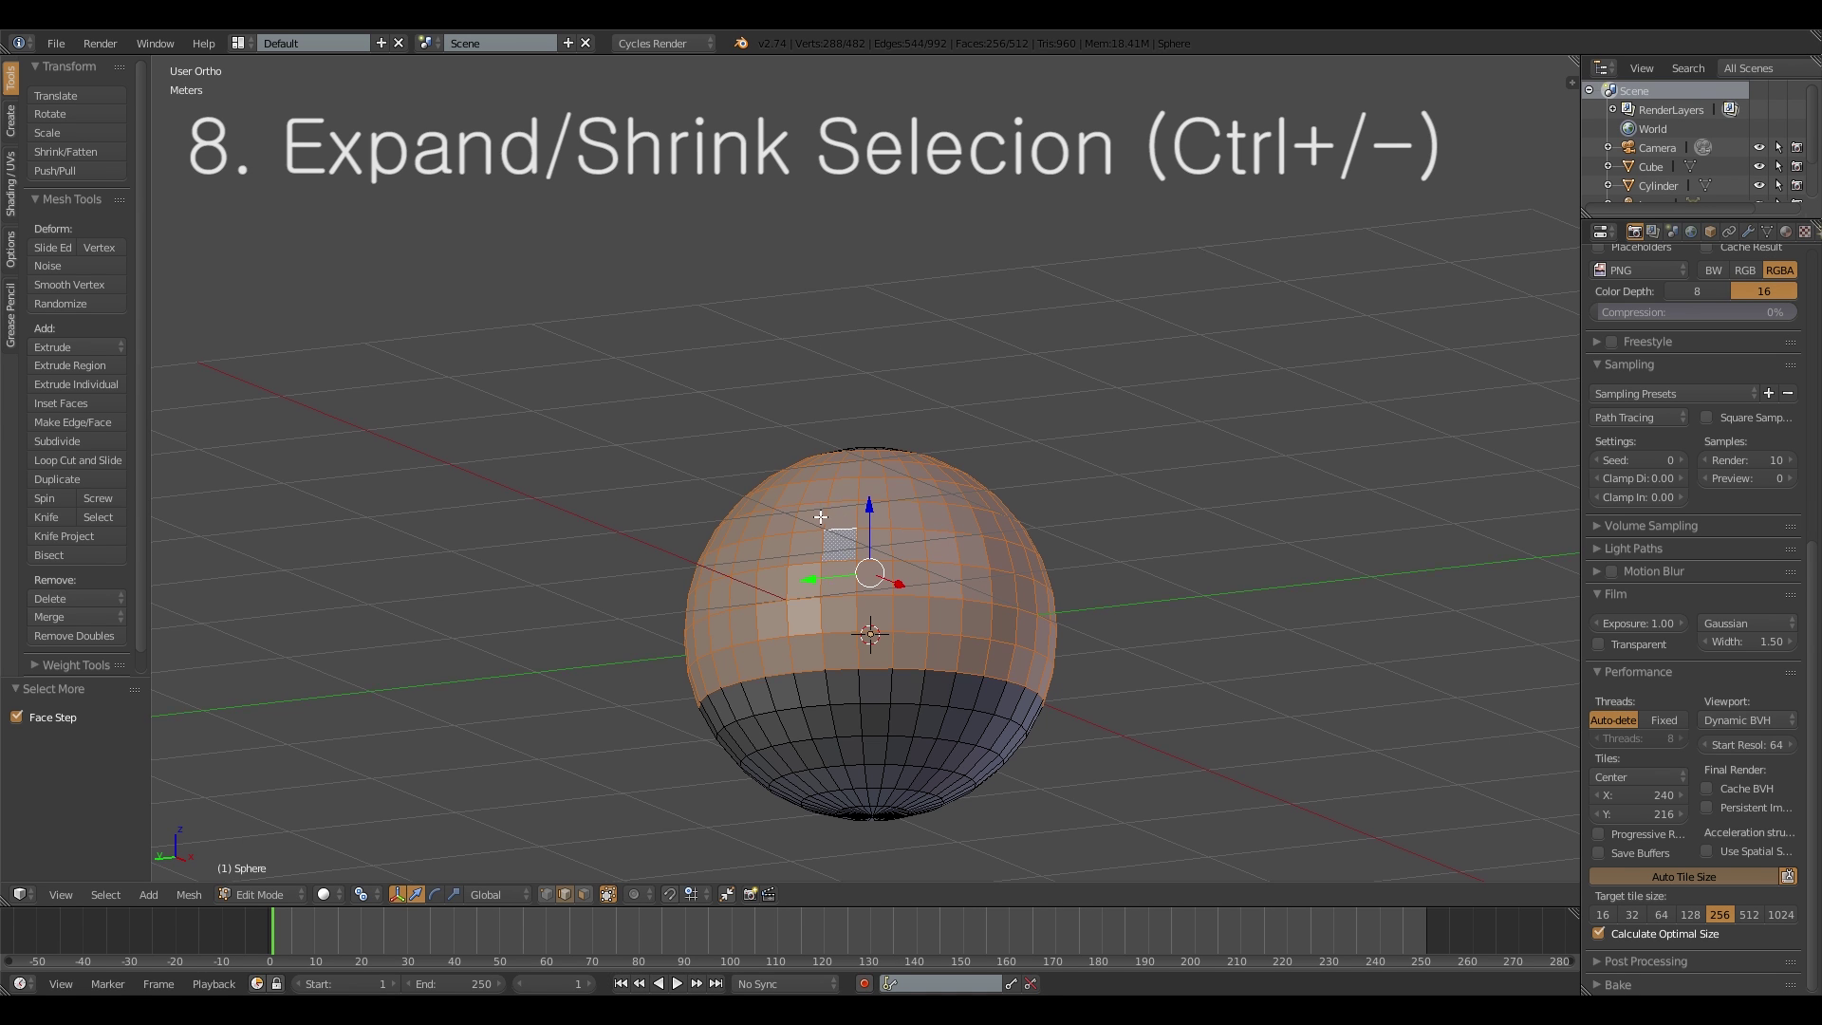
middle_drag(843, 526, 842, 702)
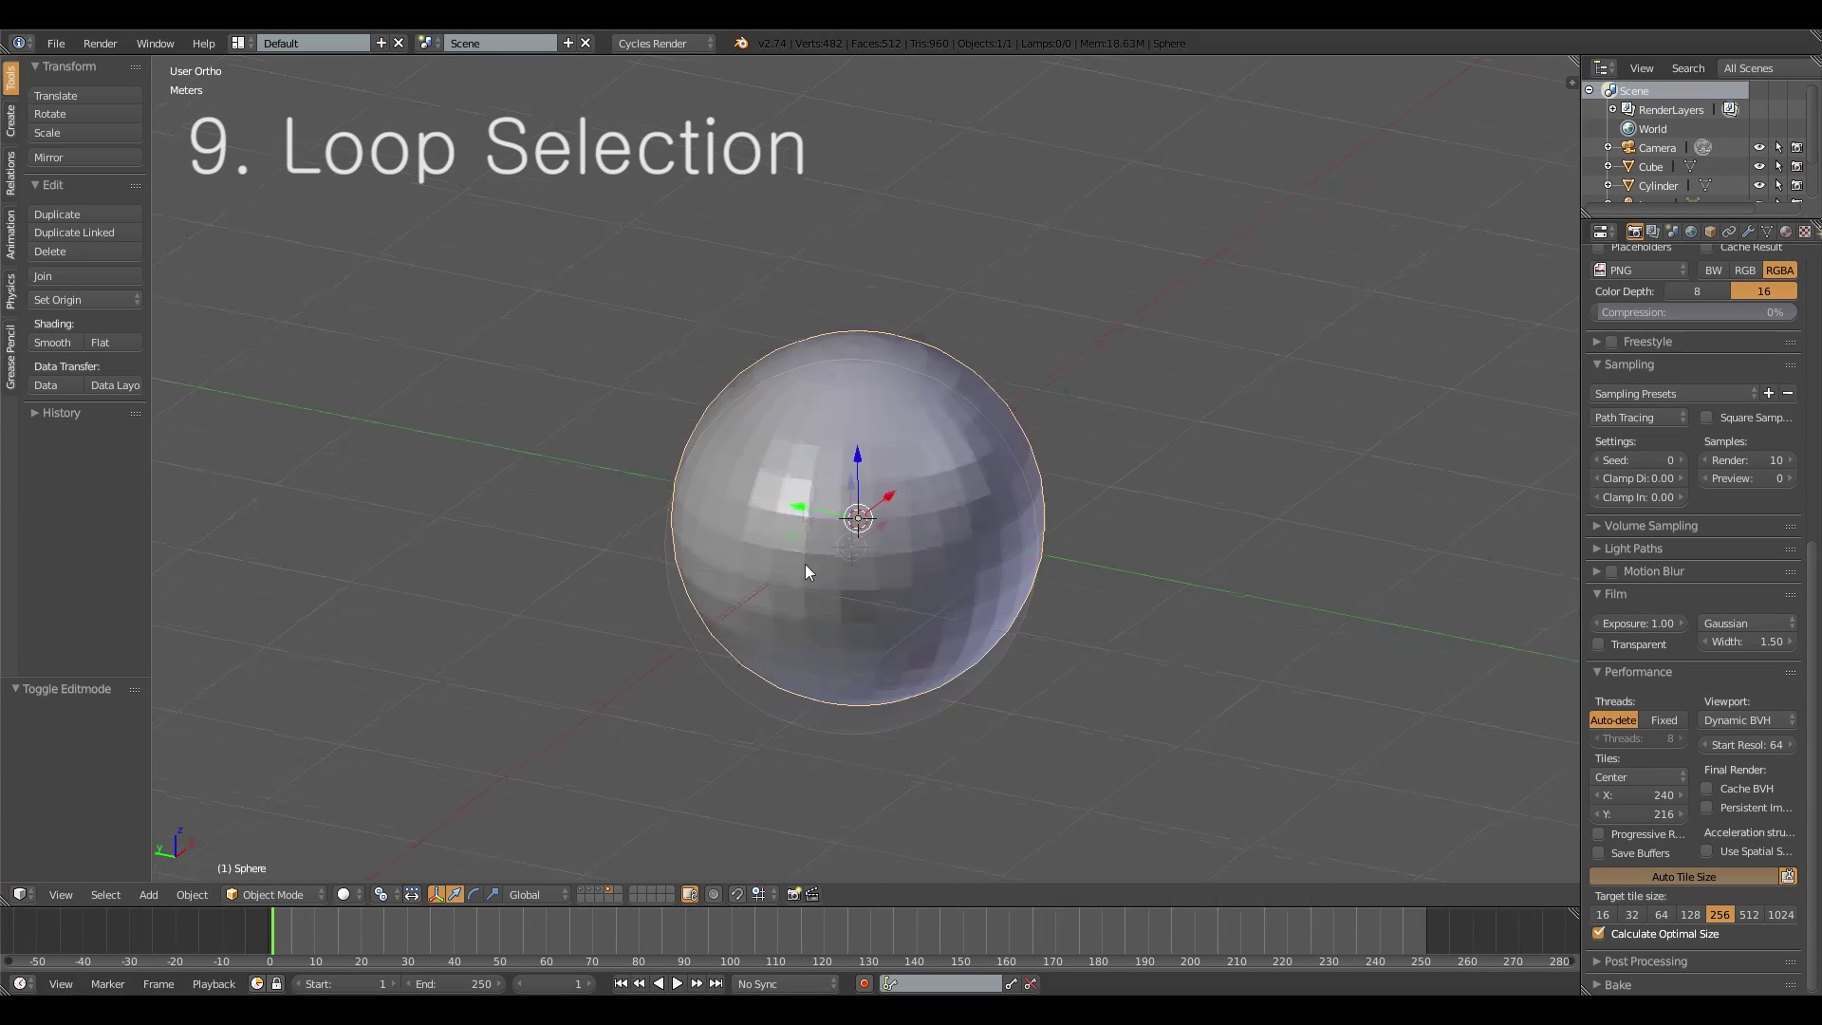
Step: Enter Edit Mode on the sphere and switch to face selection mode
mouse_move(804, 563)
middle_down()
mouse_move(767, 605)
mouse_move(773, 589)
mouse_move(818, 612)
mouse_move(757, 581)
middle_up()
key(Tab)
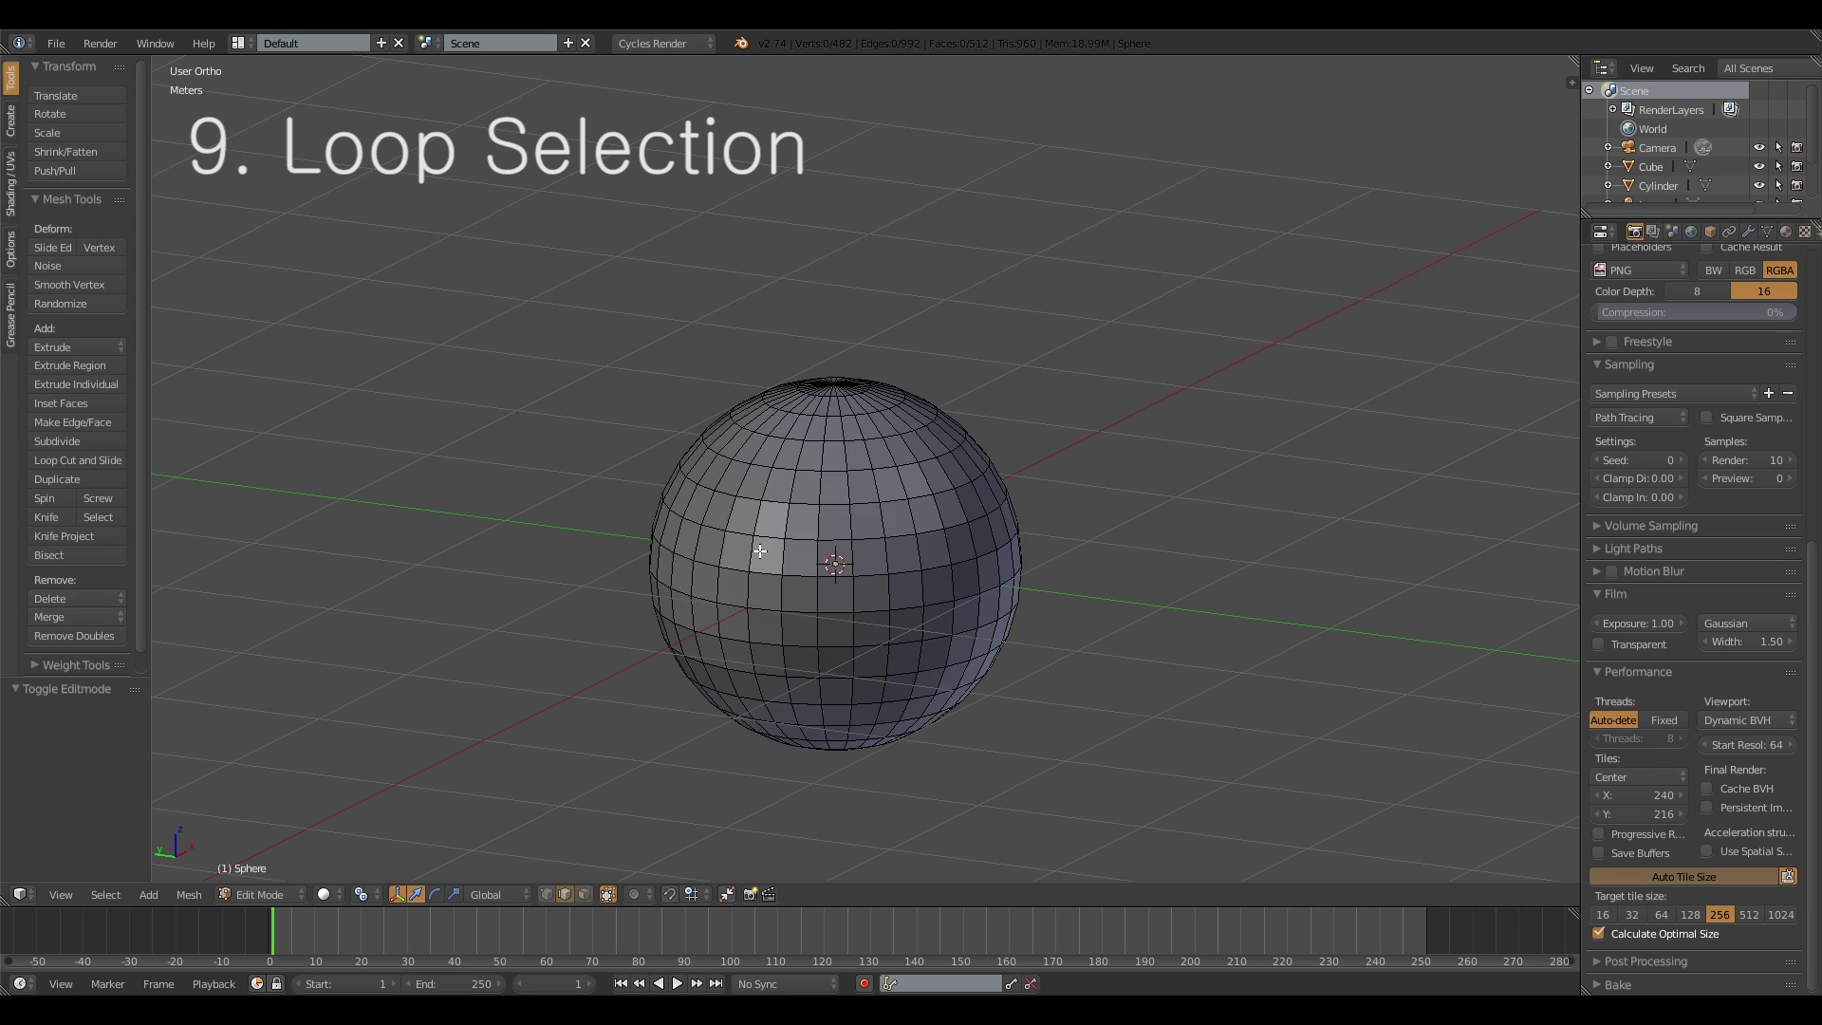
key(ctrl+Tab)
click(751, 543)
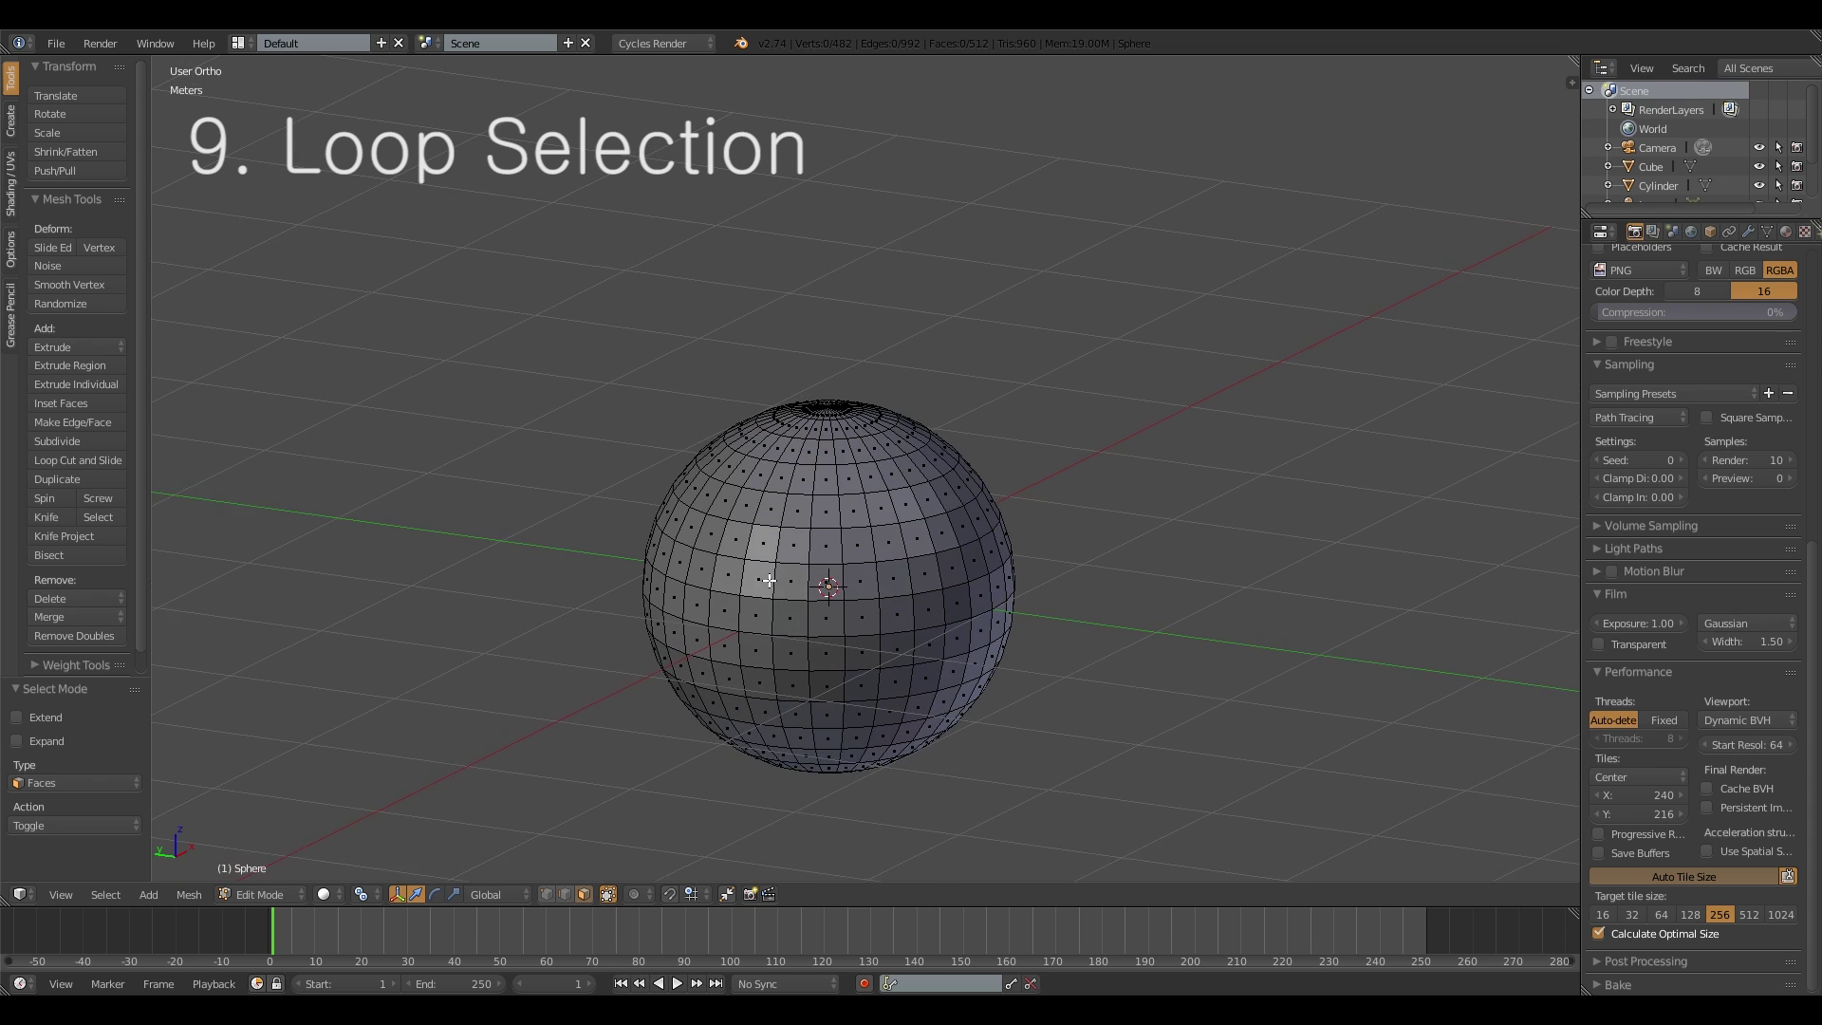
Step: Select six adjacent faces one by one along a horizontal ring of the sphere, then clear the selection
scroll(768, 588, up, 2)
right_click(759, 639)
shift+right_click(795, 637)
shift+right_click(844, 634)
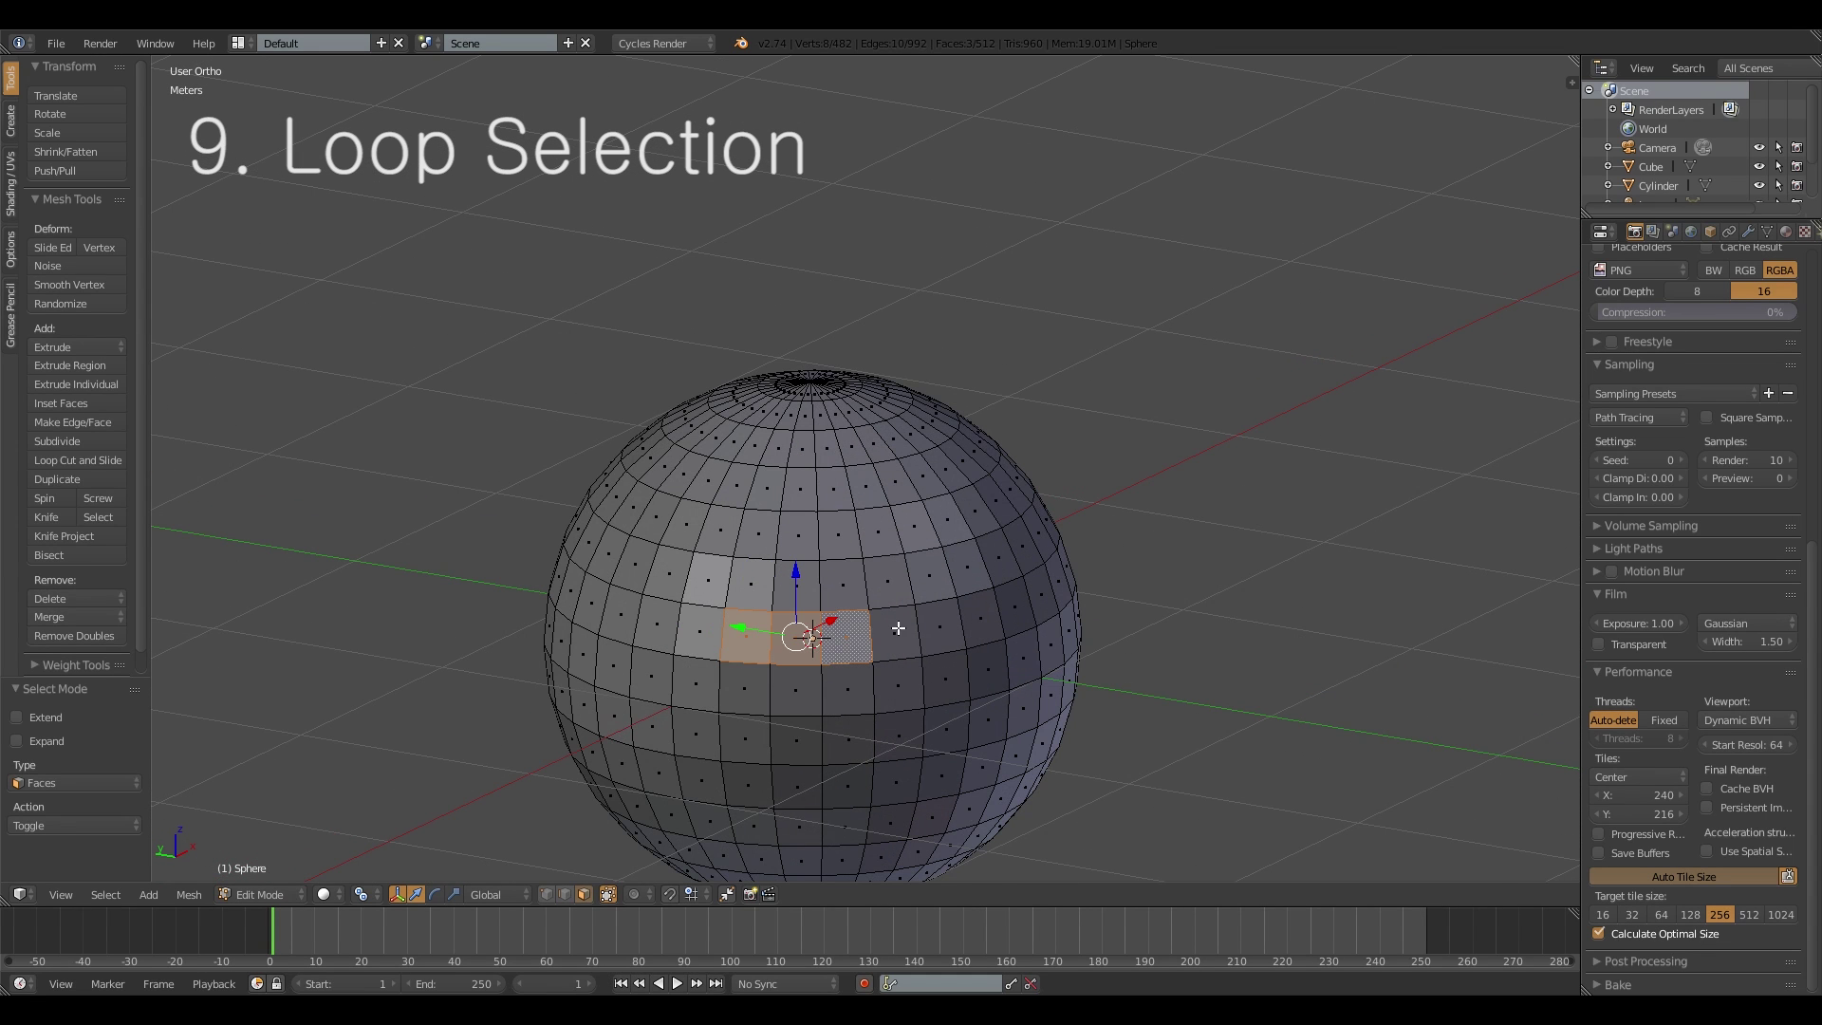
shift+right_click(894, 629)
shift+right_click(939, 624)
shift+right_click(966, 620)
middle_drag(966, 620, 903, 627)
key(a)
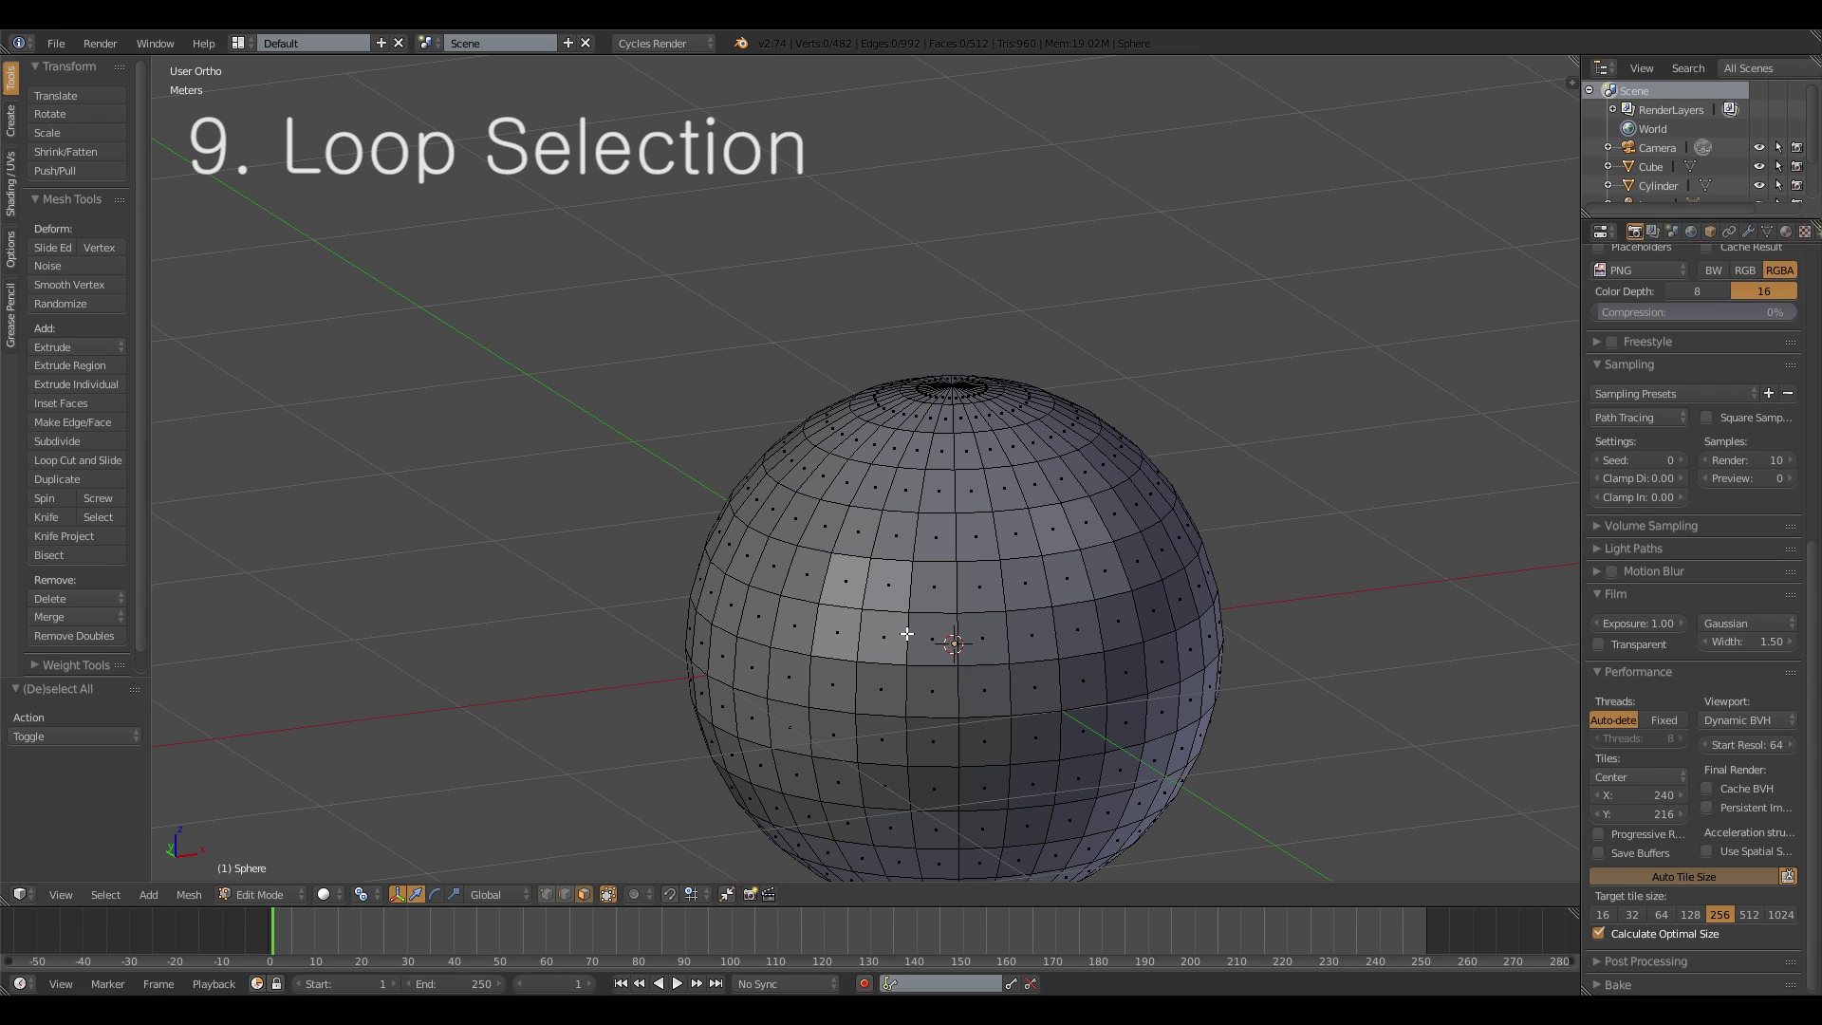
Step: Select a horizontal face loop on the sphere and add two more separate face loops below it to the selection
alt+right_click(907, 635)
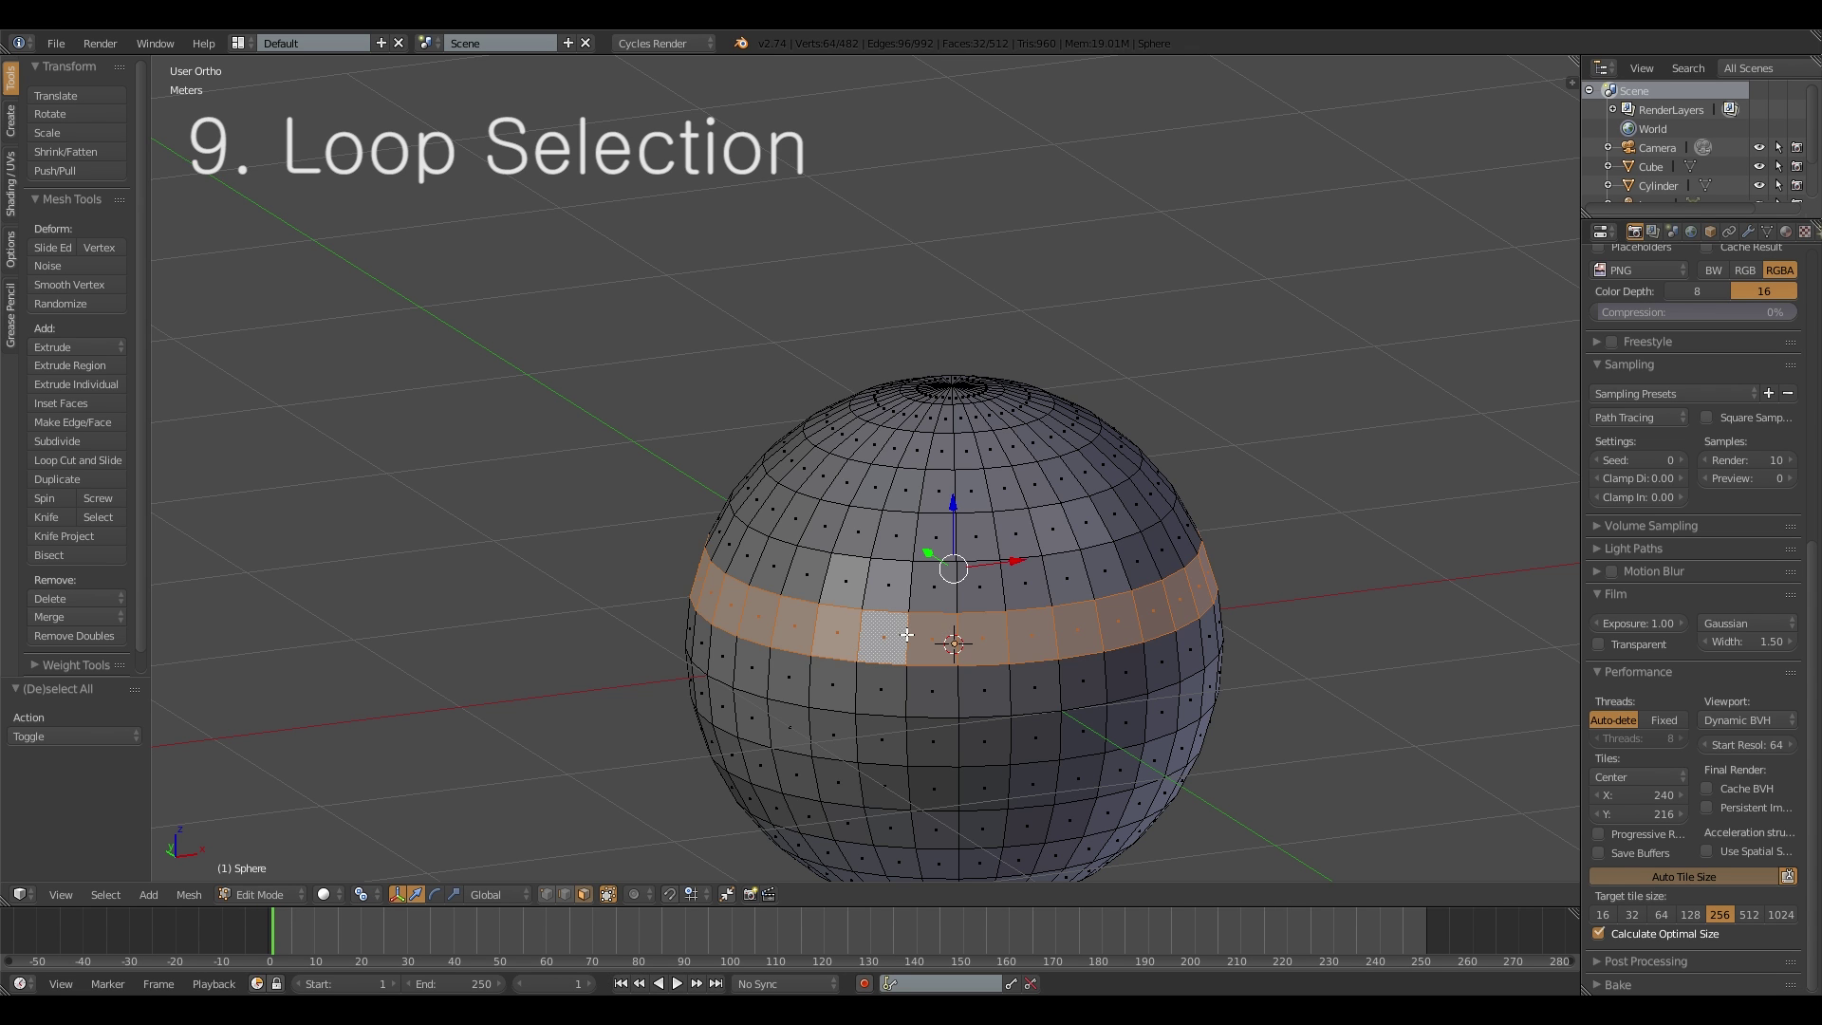
middle_drag(916, 633, 912, 573)
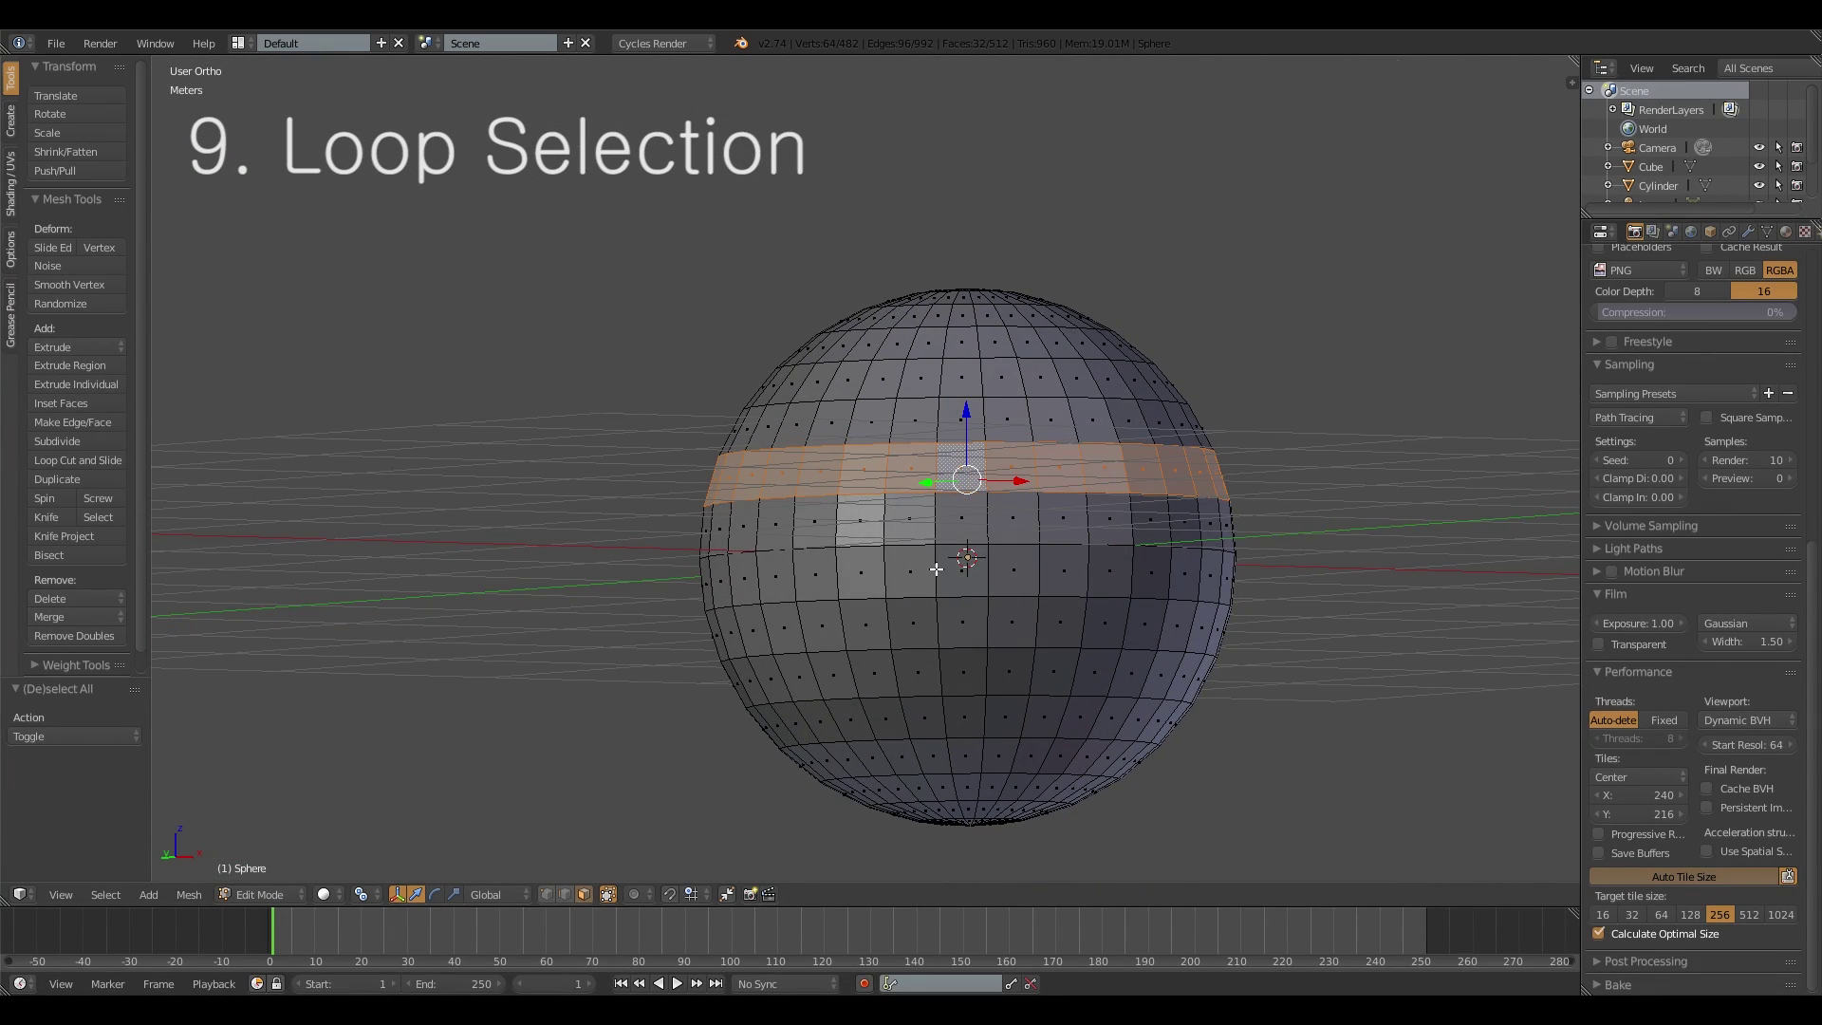
alt+shift+right_click(937, 569)
middle_drag(947, 568, 936, 555)
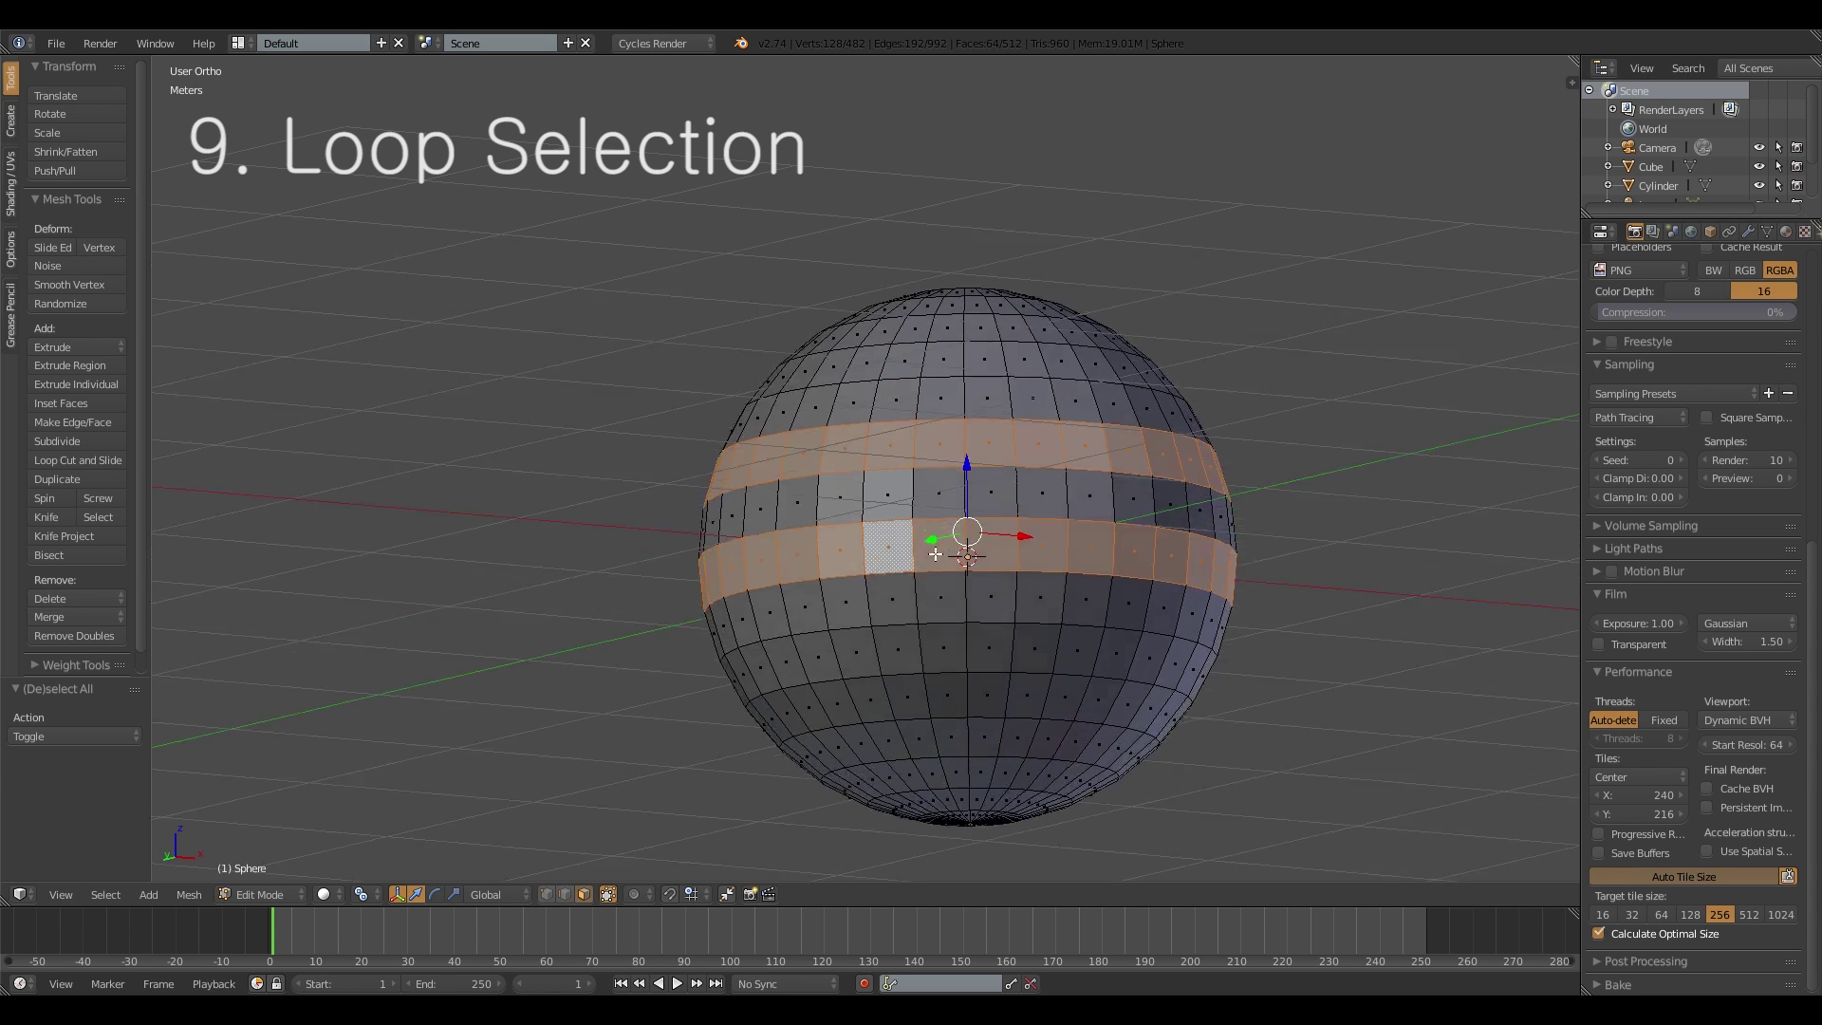
alt+shift+right_click(911, 644)
middle_drag(911, 644, 921, 615)
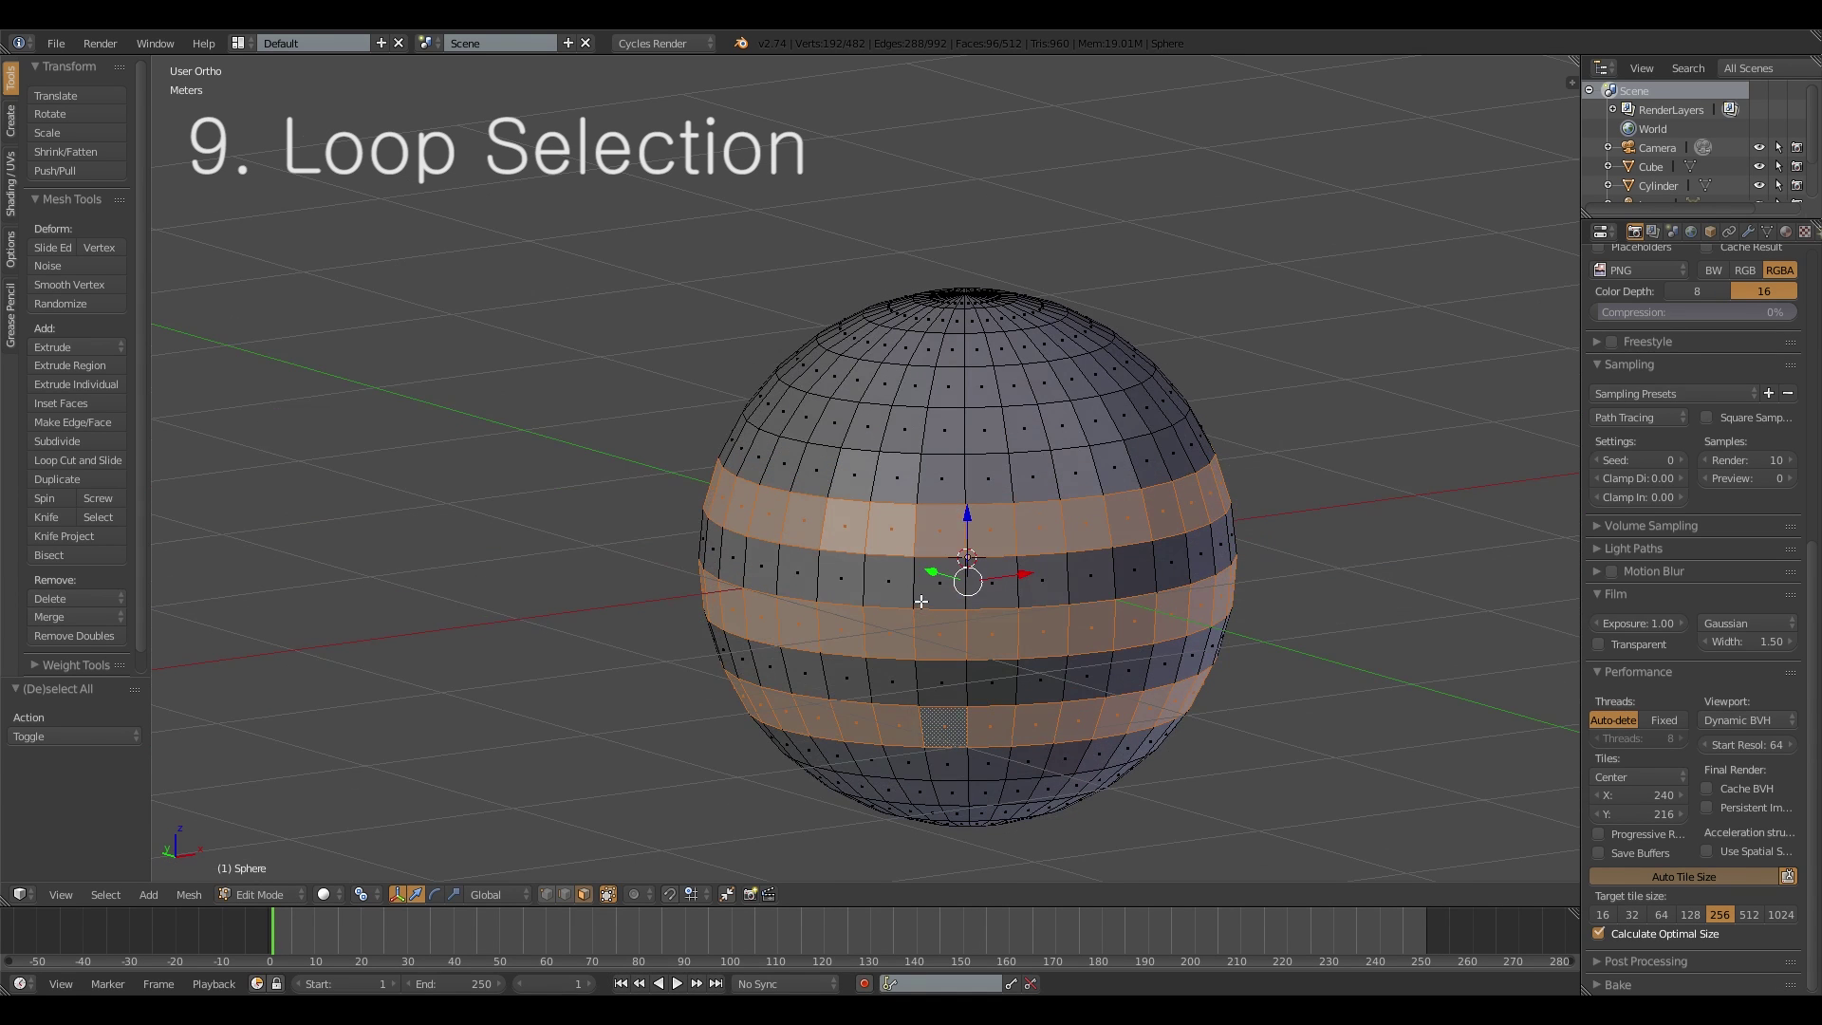
Step: Switch to edge selection and select one horizontal edge loop on the sphere's upper half
key(ctrl+Tab)
click(920, 584)
alt+right_click(933, 455)
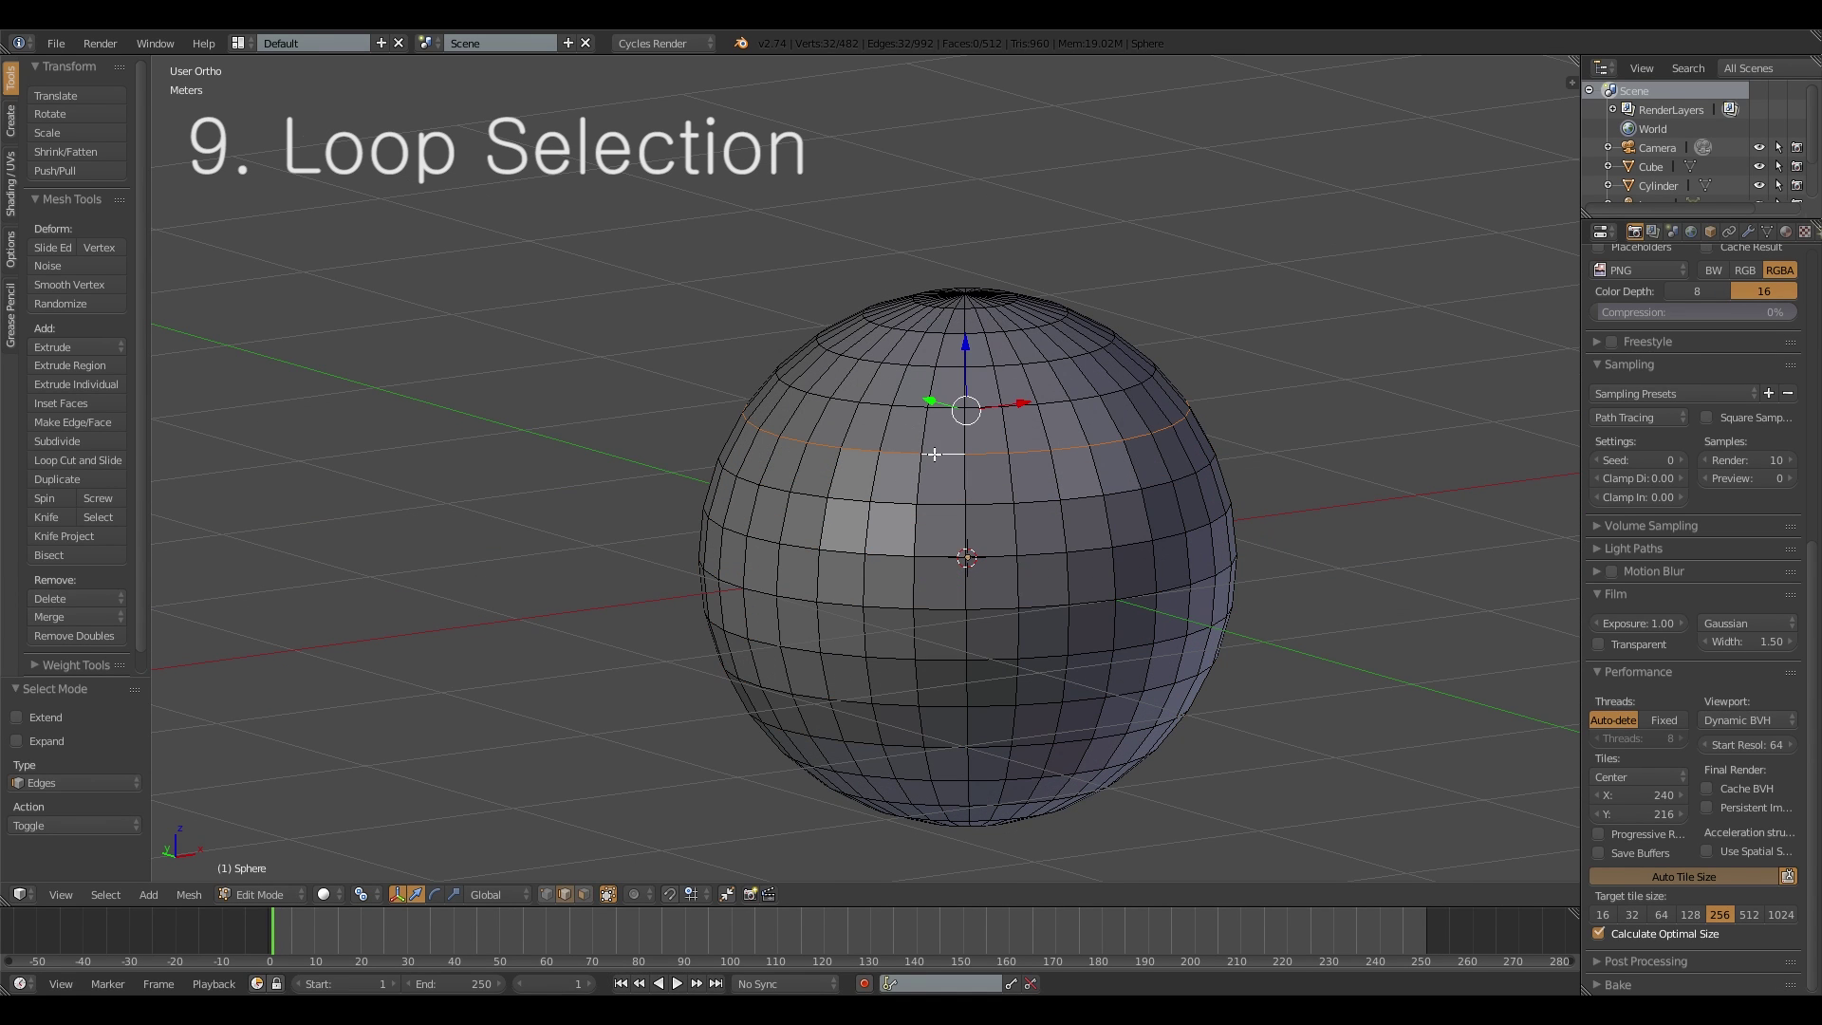
key(ctrl+Tab)
click(942, 484)
middle_drag(942, 489, 885, 603)
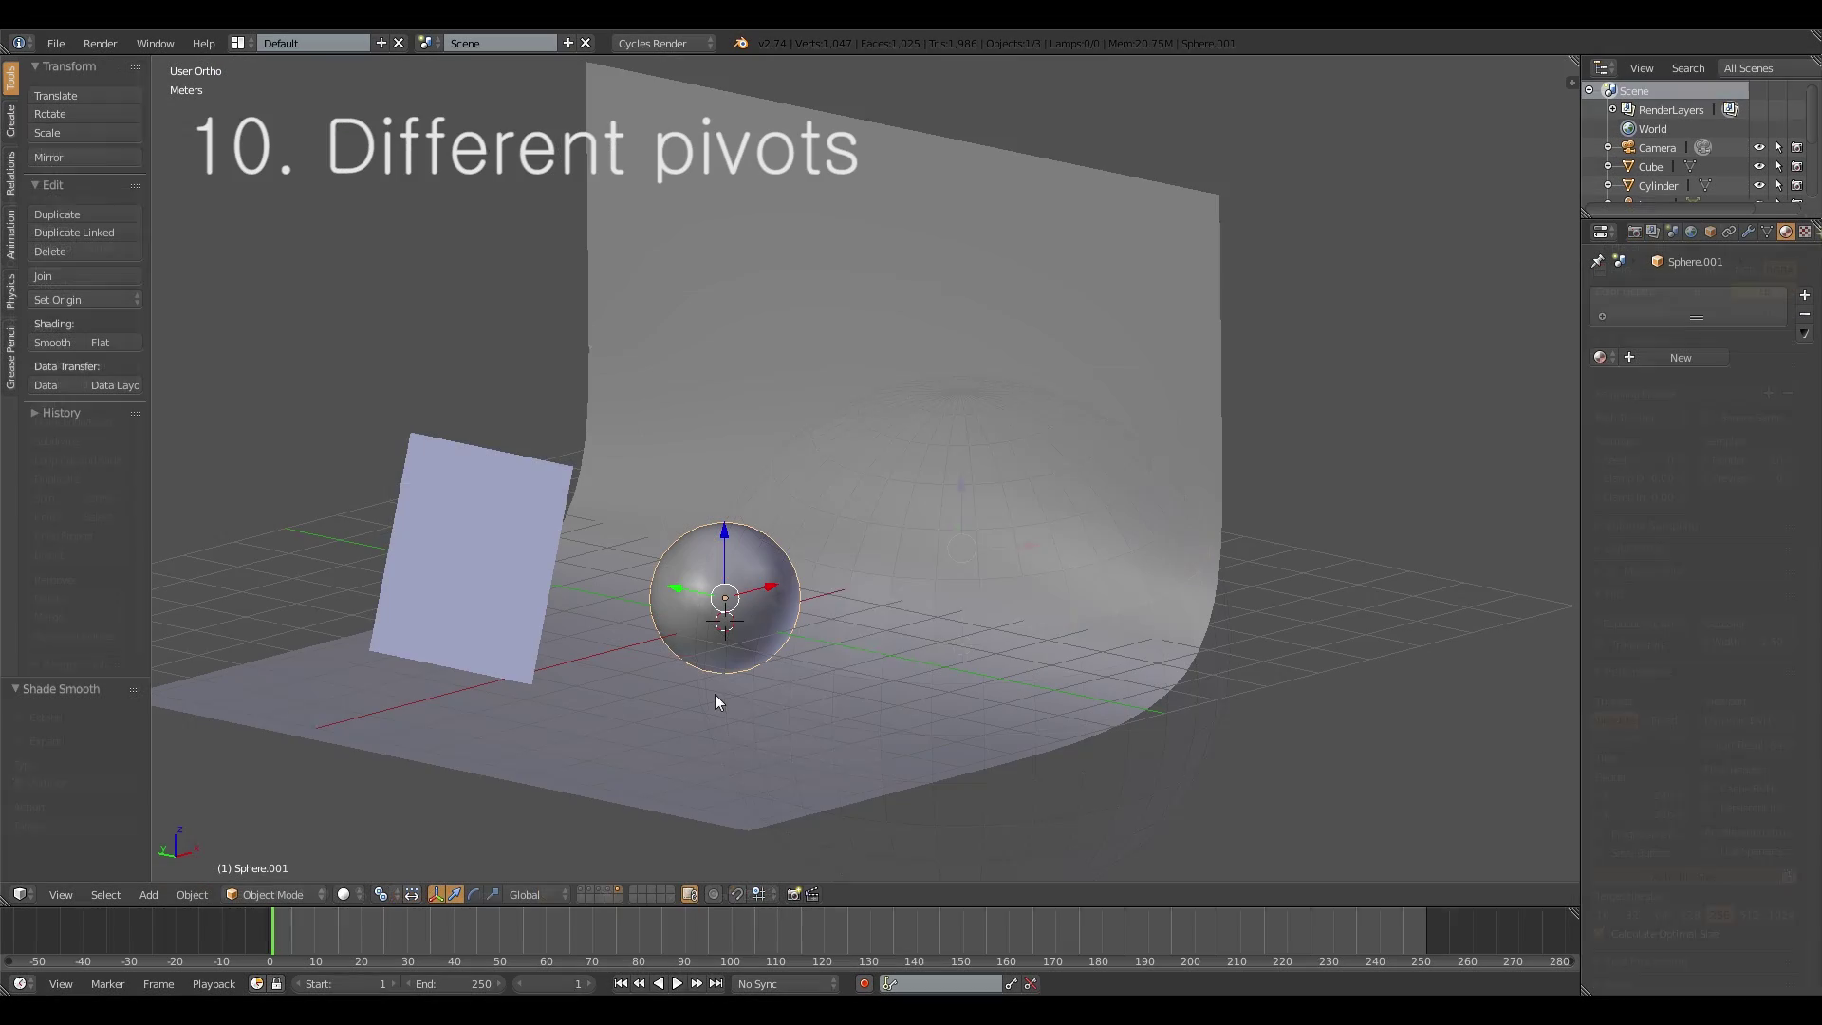
Step: Set the pivot point to Median Point in the scene with the sphere, plane and curved backdrop
mouse_move(714, 693)
middle_down()
mouse_move(726, 680)
mouse_move(719, 697)
middle_up()
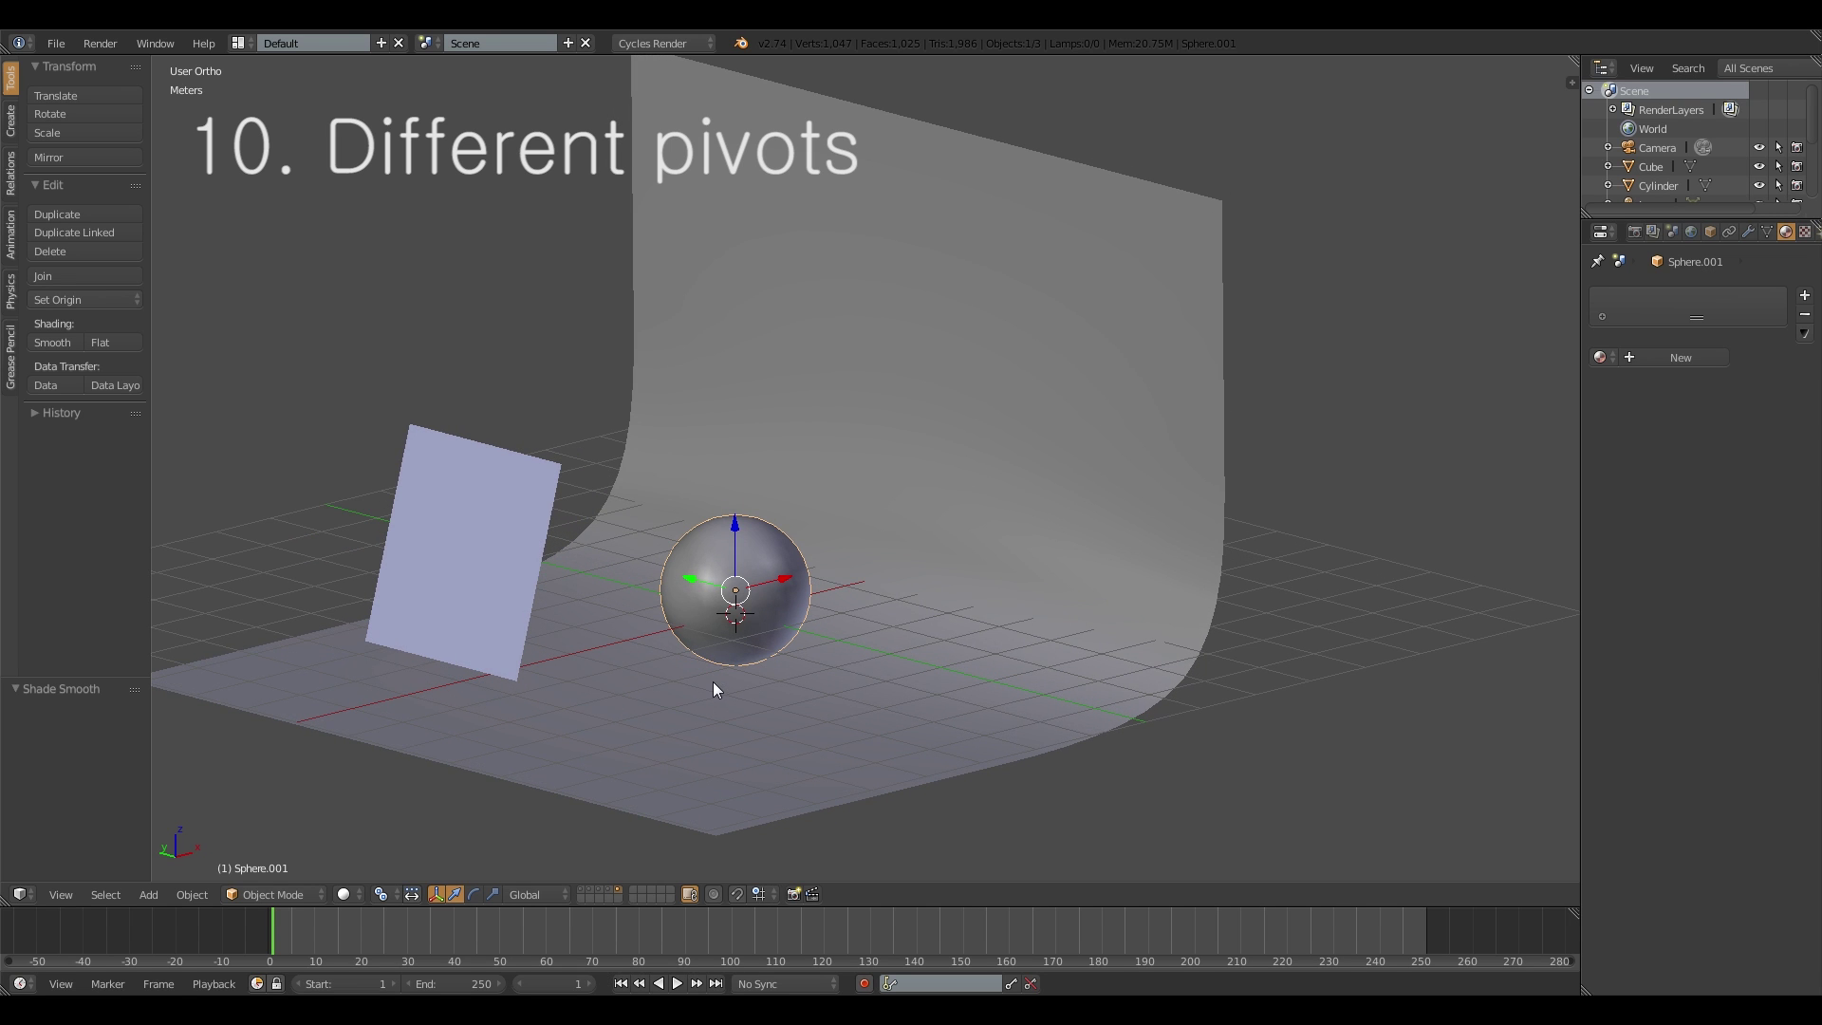
mouse_move(720, 635)
middle_down()
mouse_move(674, 625)
mouse_move(715, 624)
mouse_move(732, 658)
mouse_move(679, 651)
mouse_move(729, 648)
mouse_move(710, 602)
mouse_move(682, 602)
mouse_move(699, 618)
middle_up()
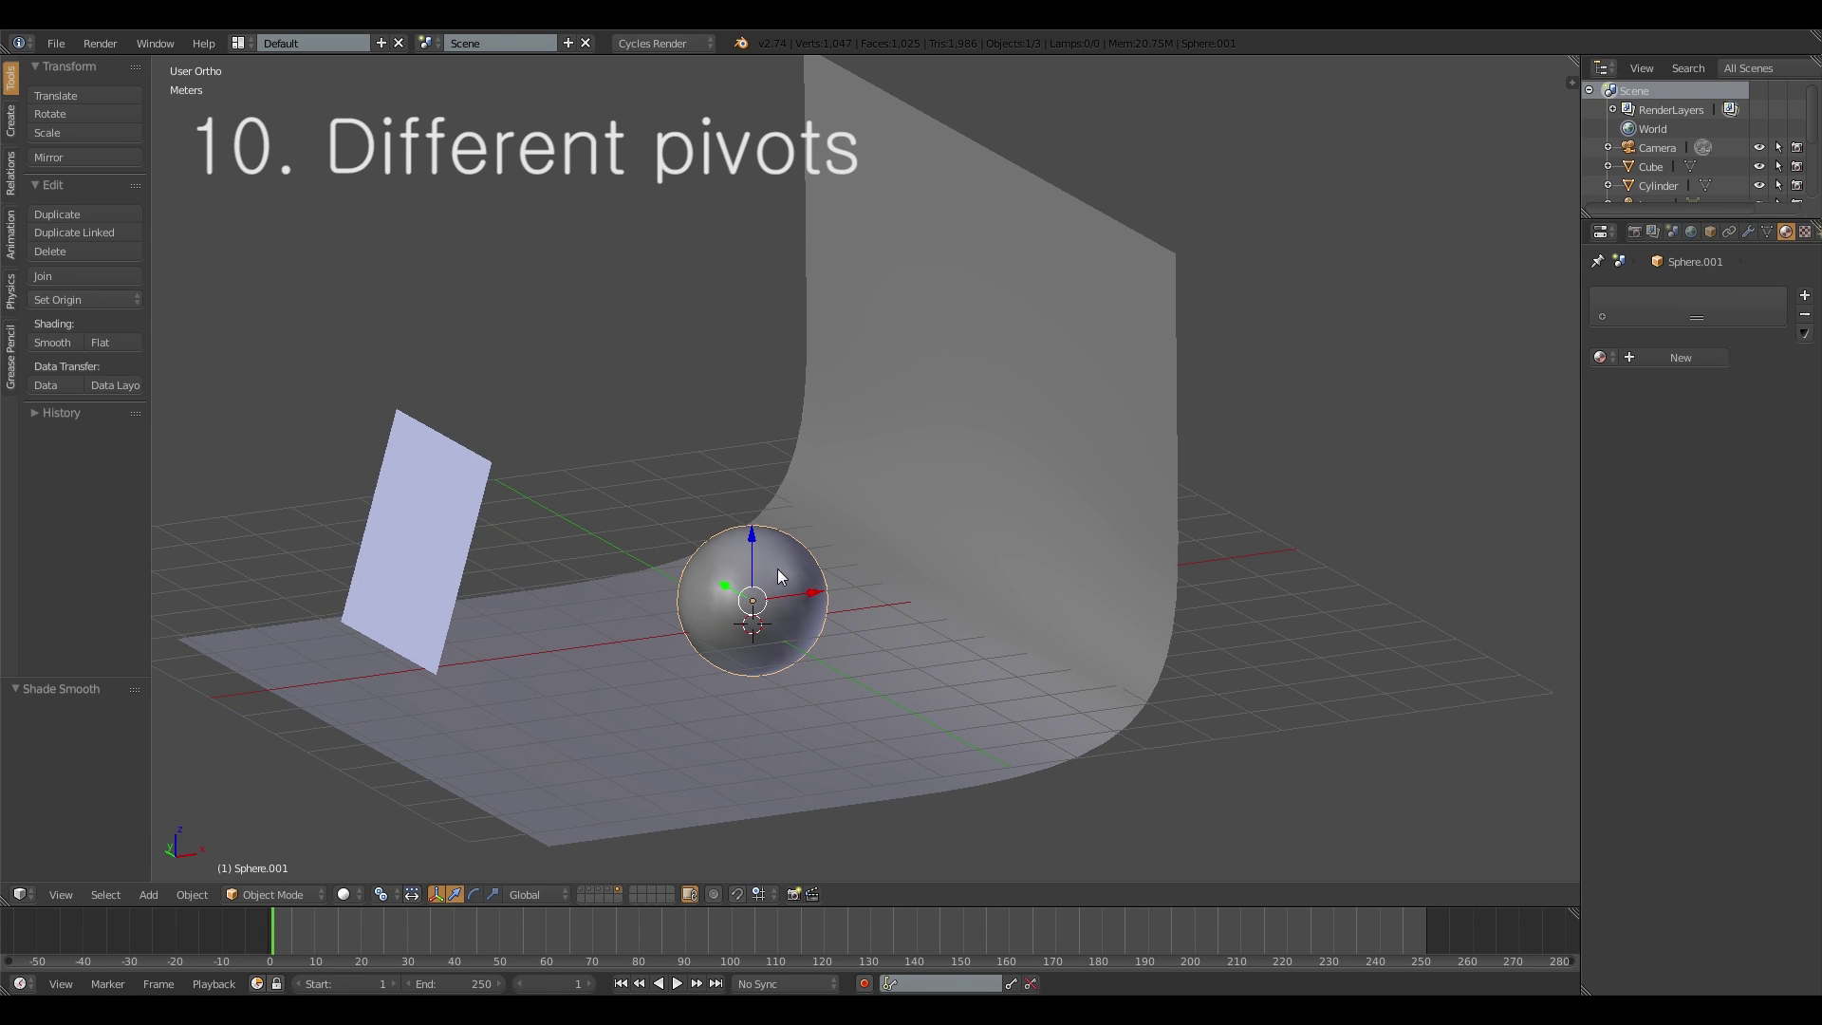
middle_drag(777, 567, 760, 581)
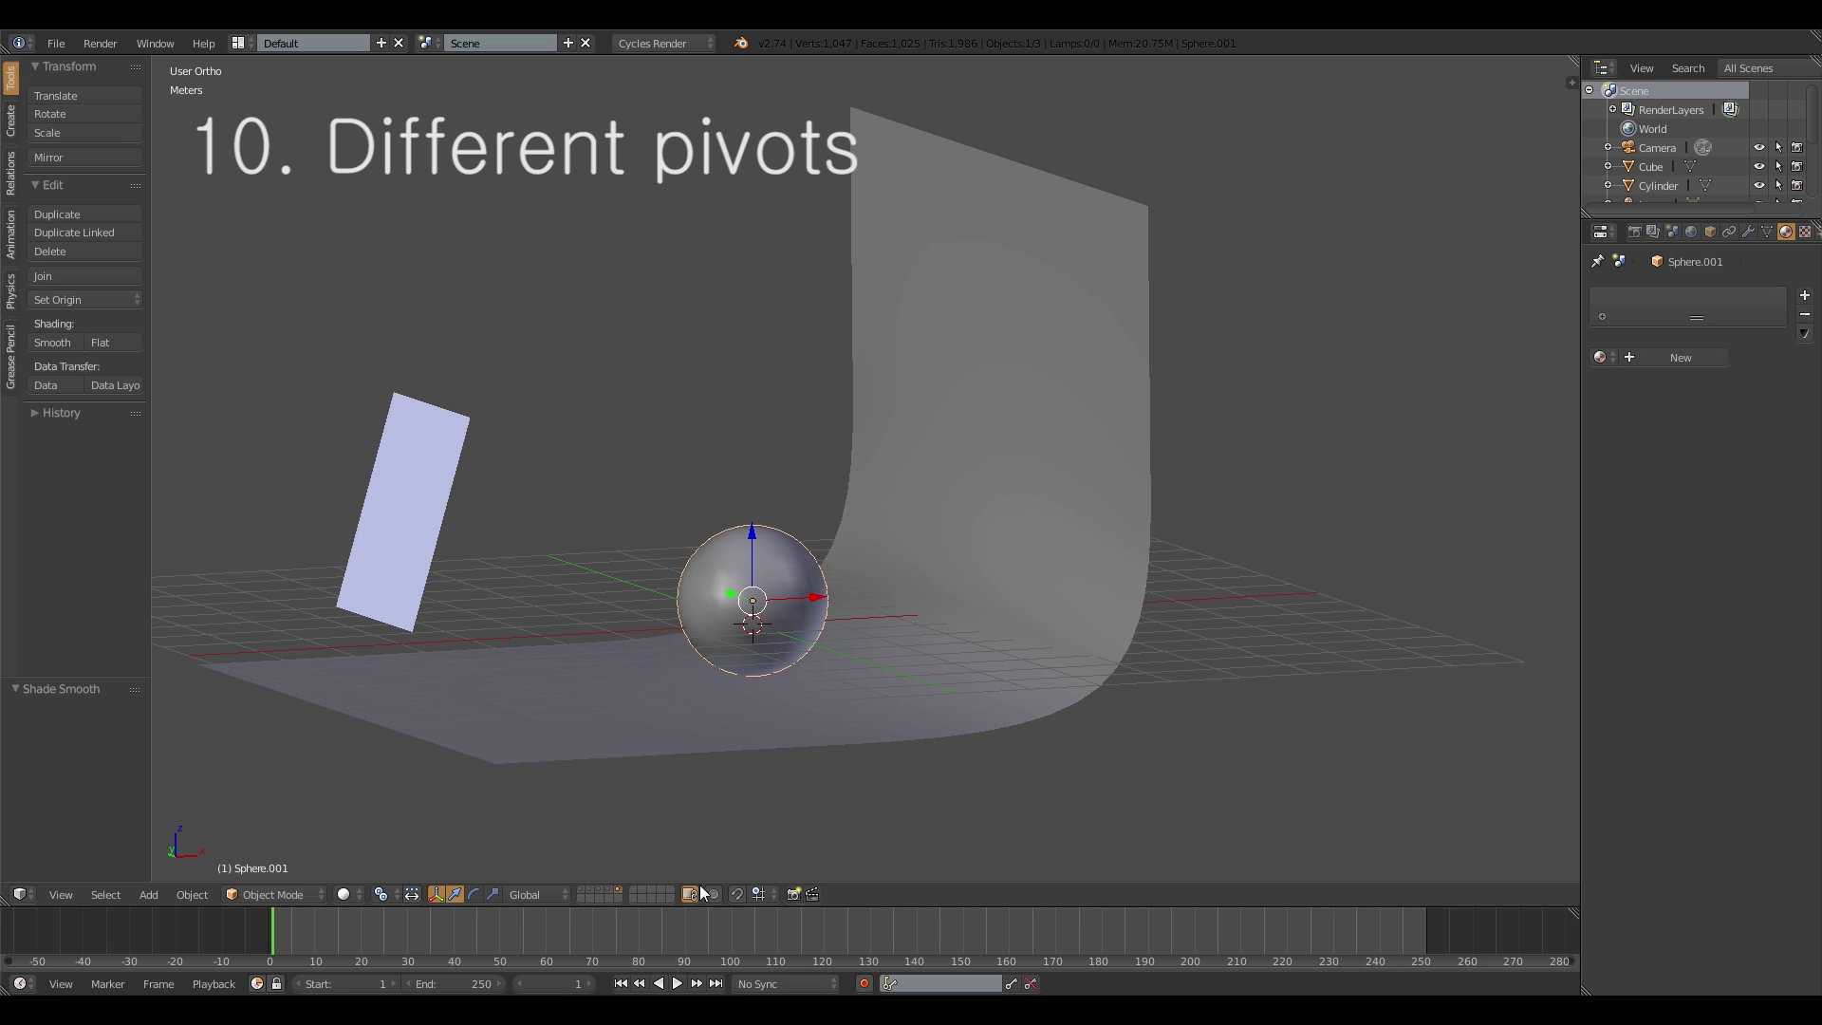
click(380, 894)
click(413, 809)
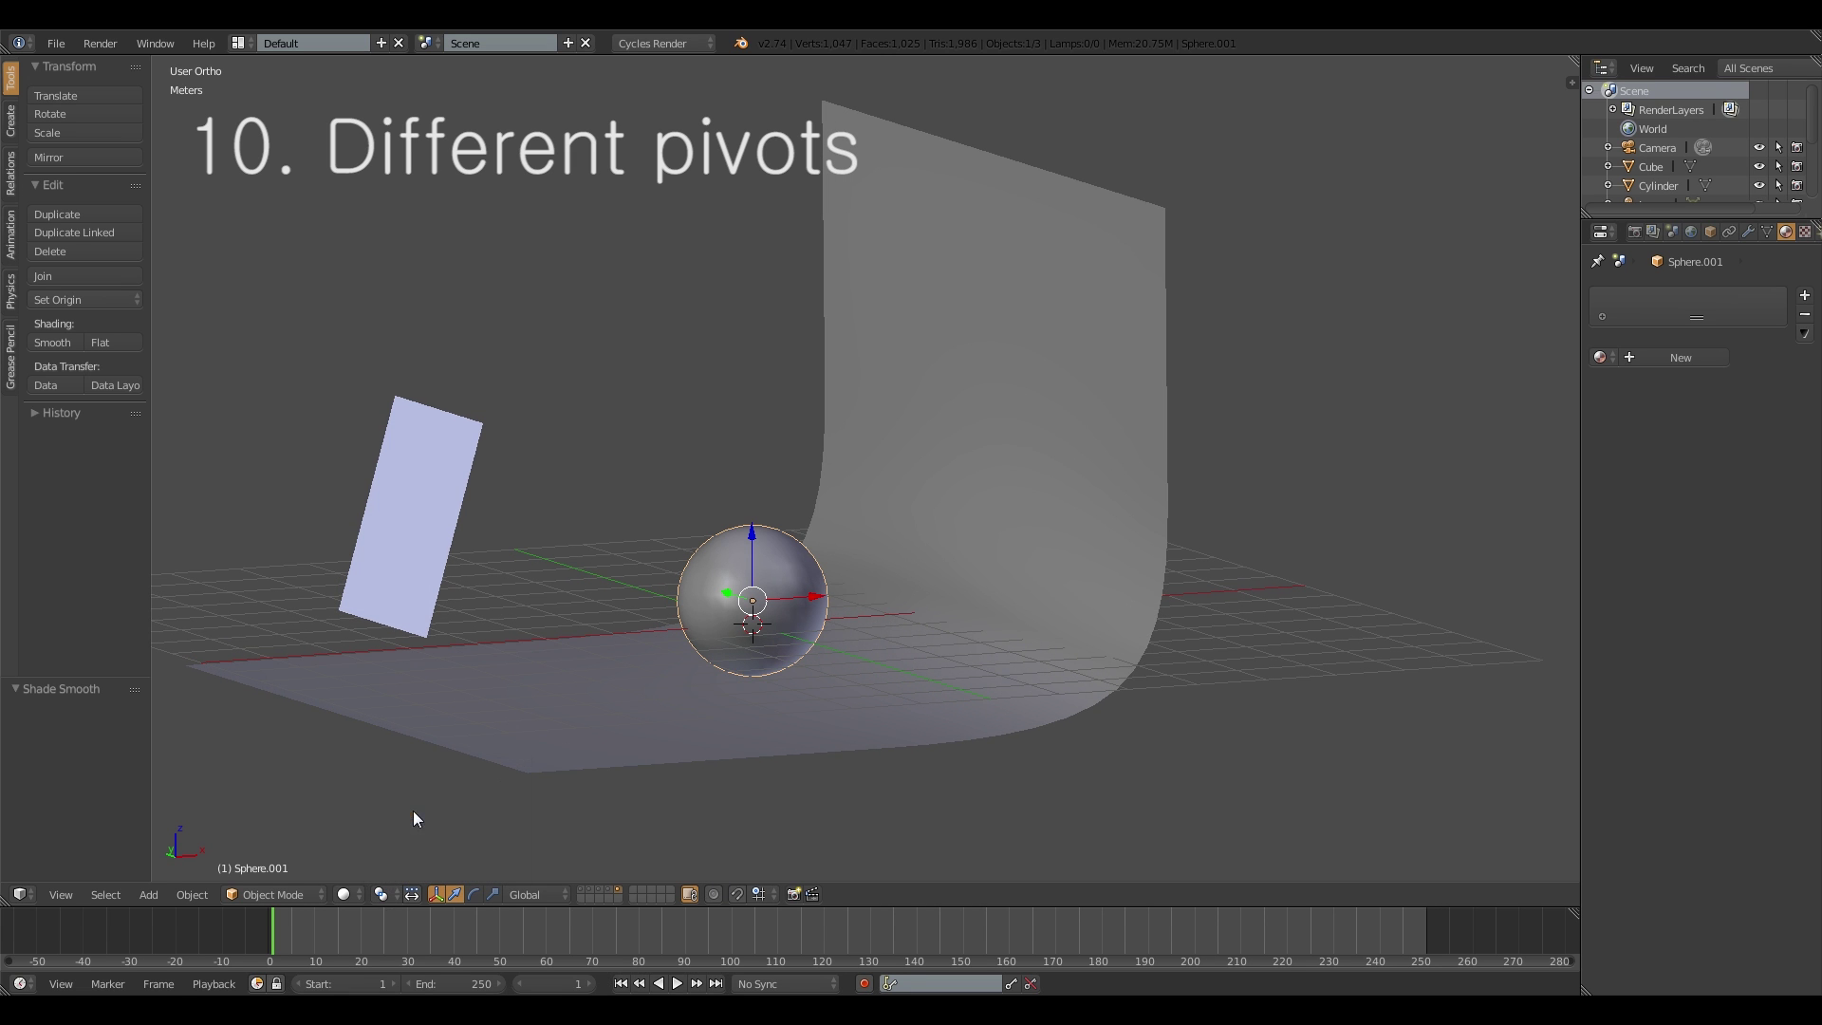
Step: Select the emissive plane together with the sphere and try rotating both around their shared median point
middle_drag(525, 668, 685, 703)
right_click(567, 577)
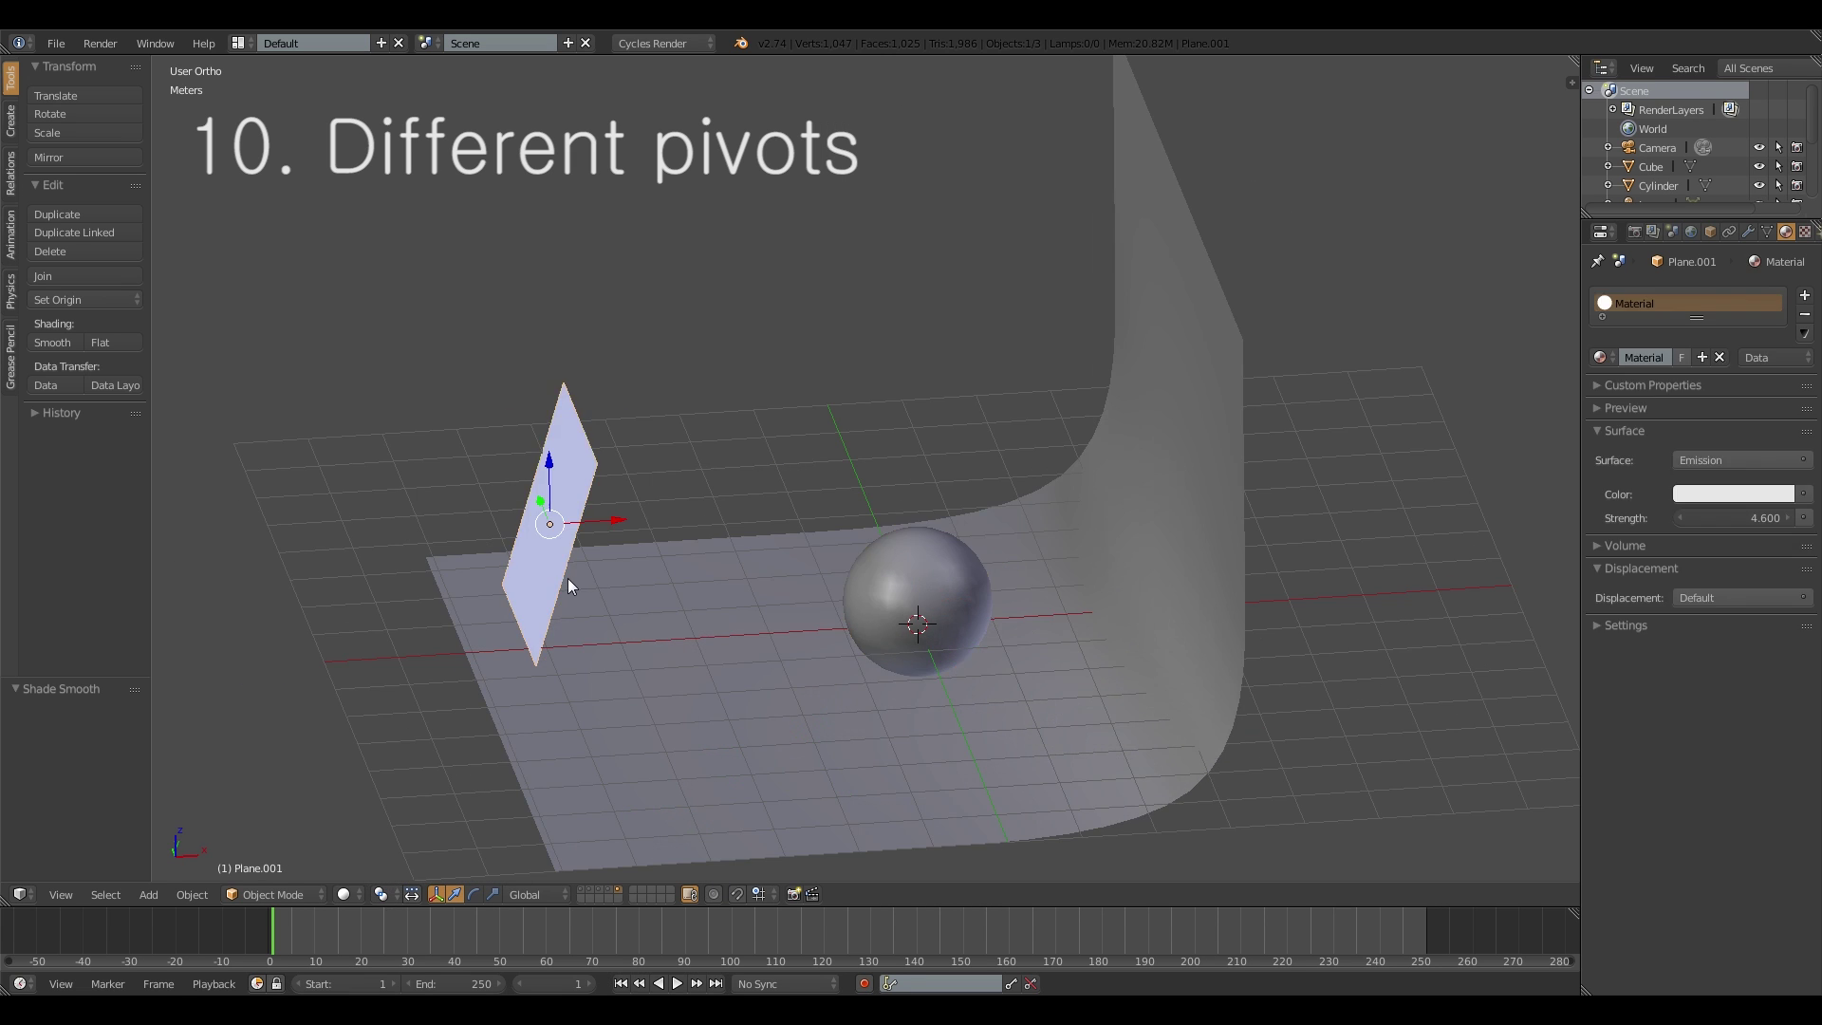
shift+right_click(857, 600)
key(r)
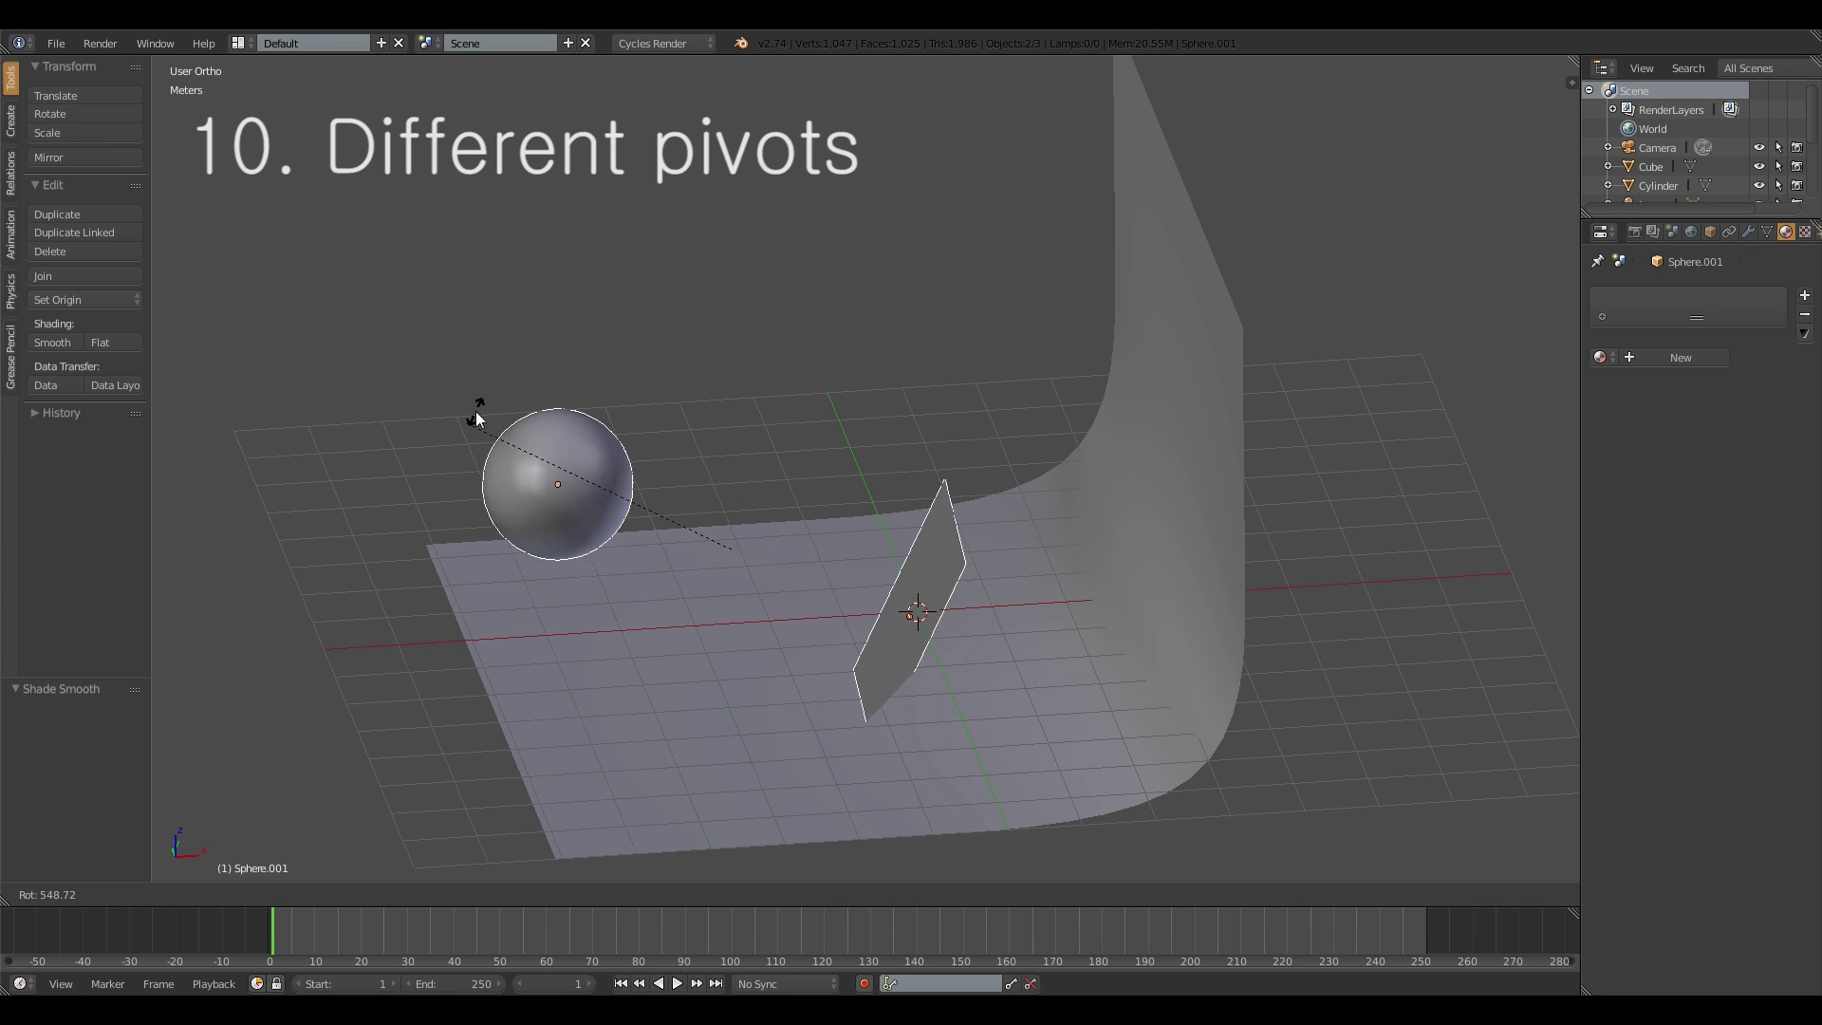
click(905, 555)
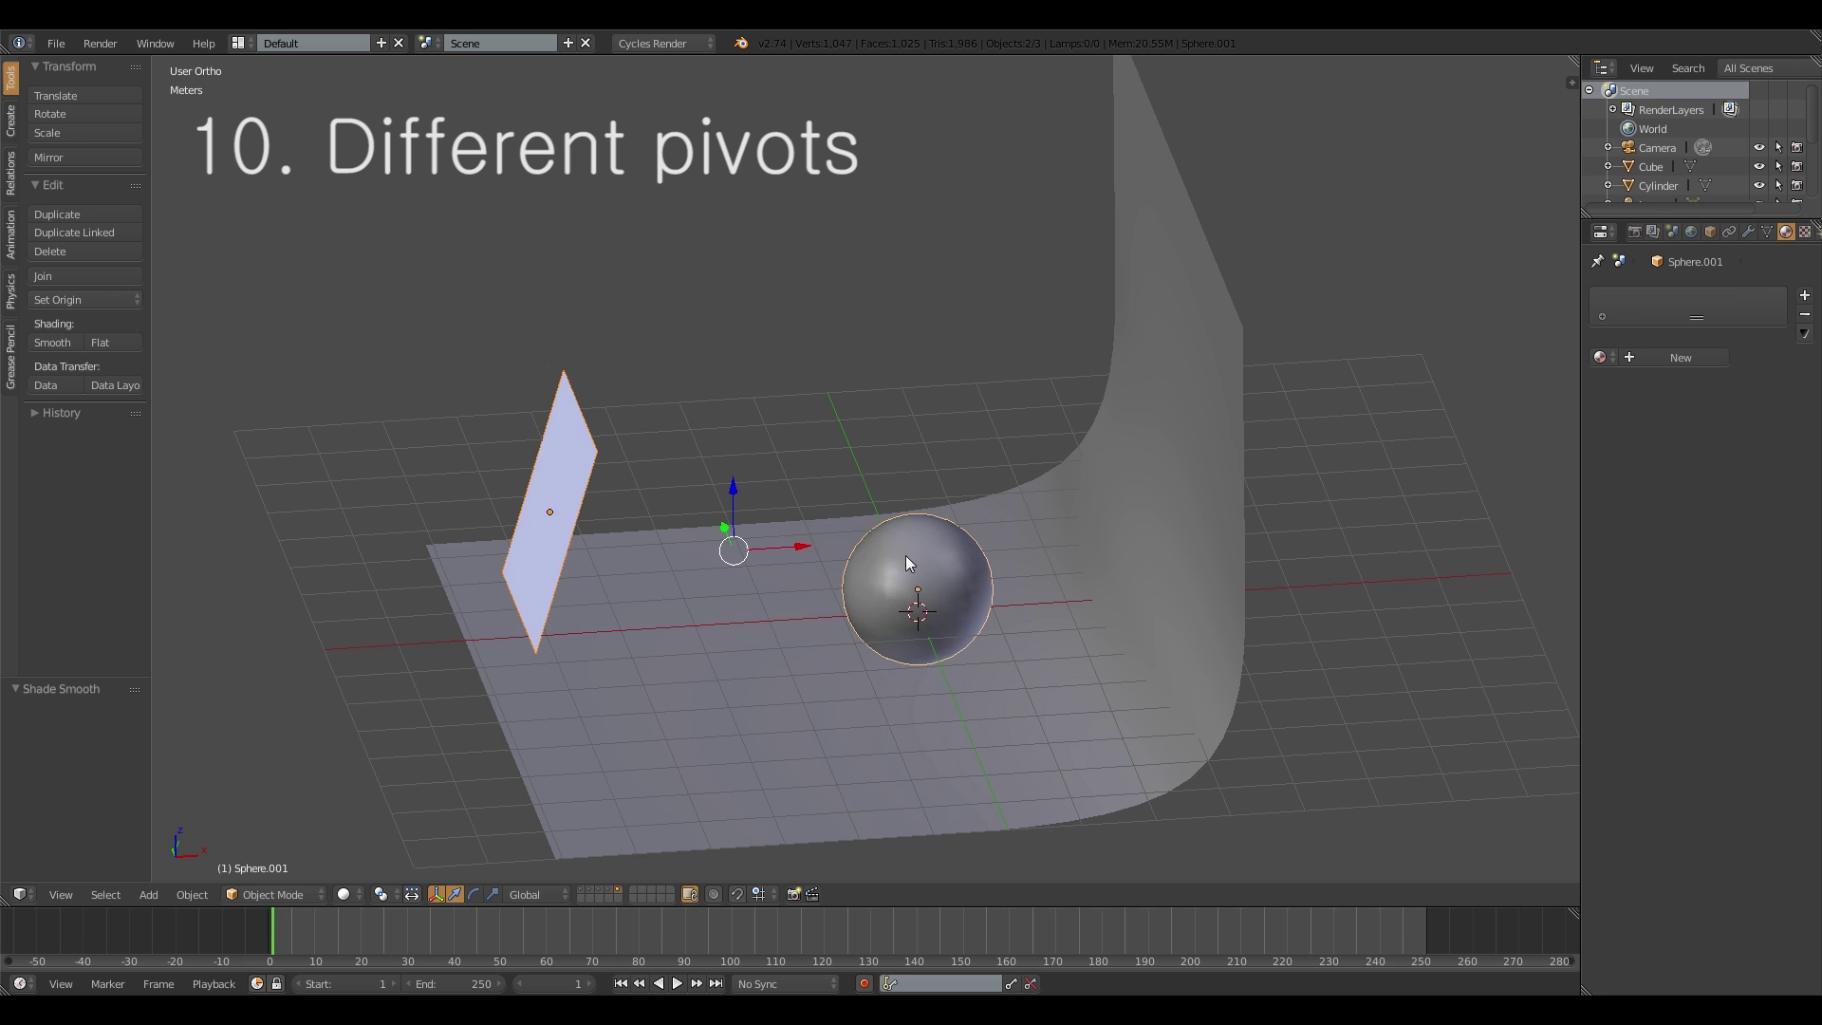
Step: Set the pivot point to Individual Origins and try rotating the plane and sphere about their own origins
middle_drag(905, 555, 784, 558)
click(382, 894)
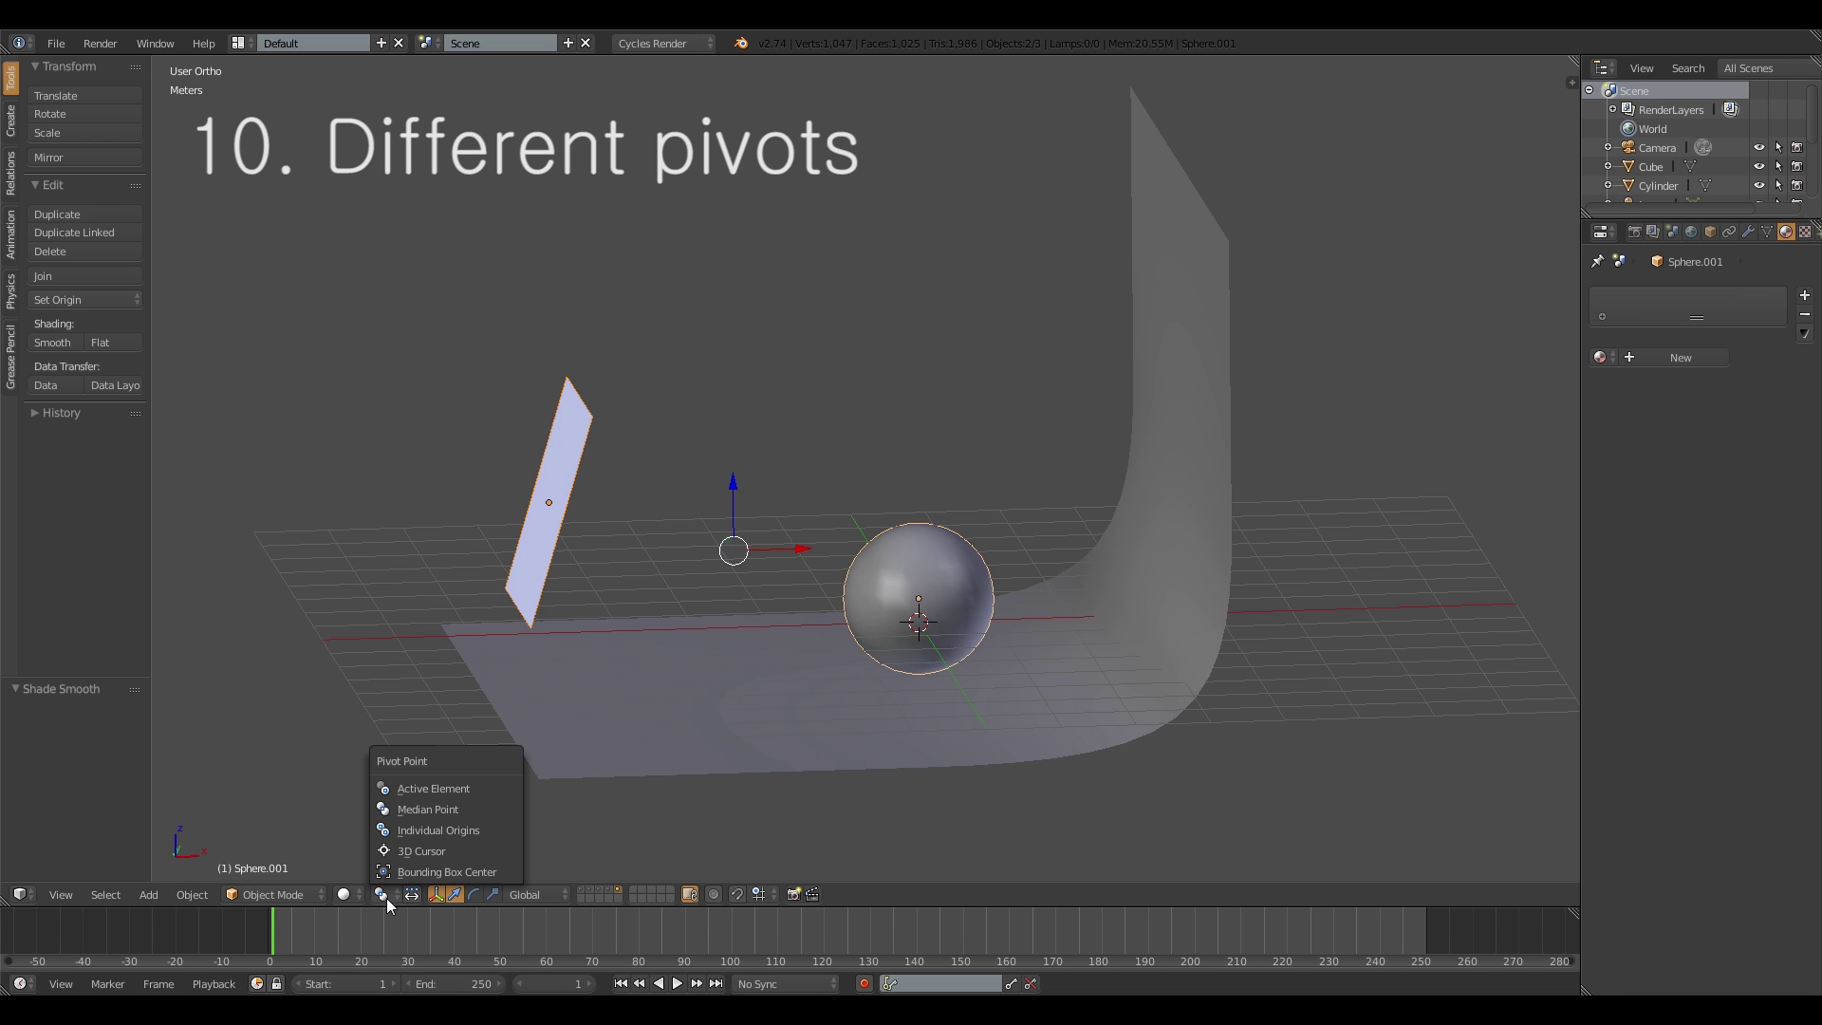
click(427, 831)
middle_drag(427, 833, 674, 452)
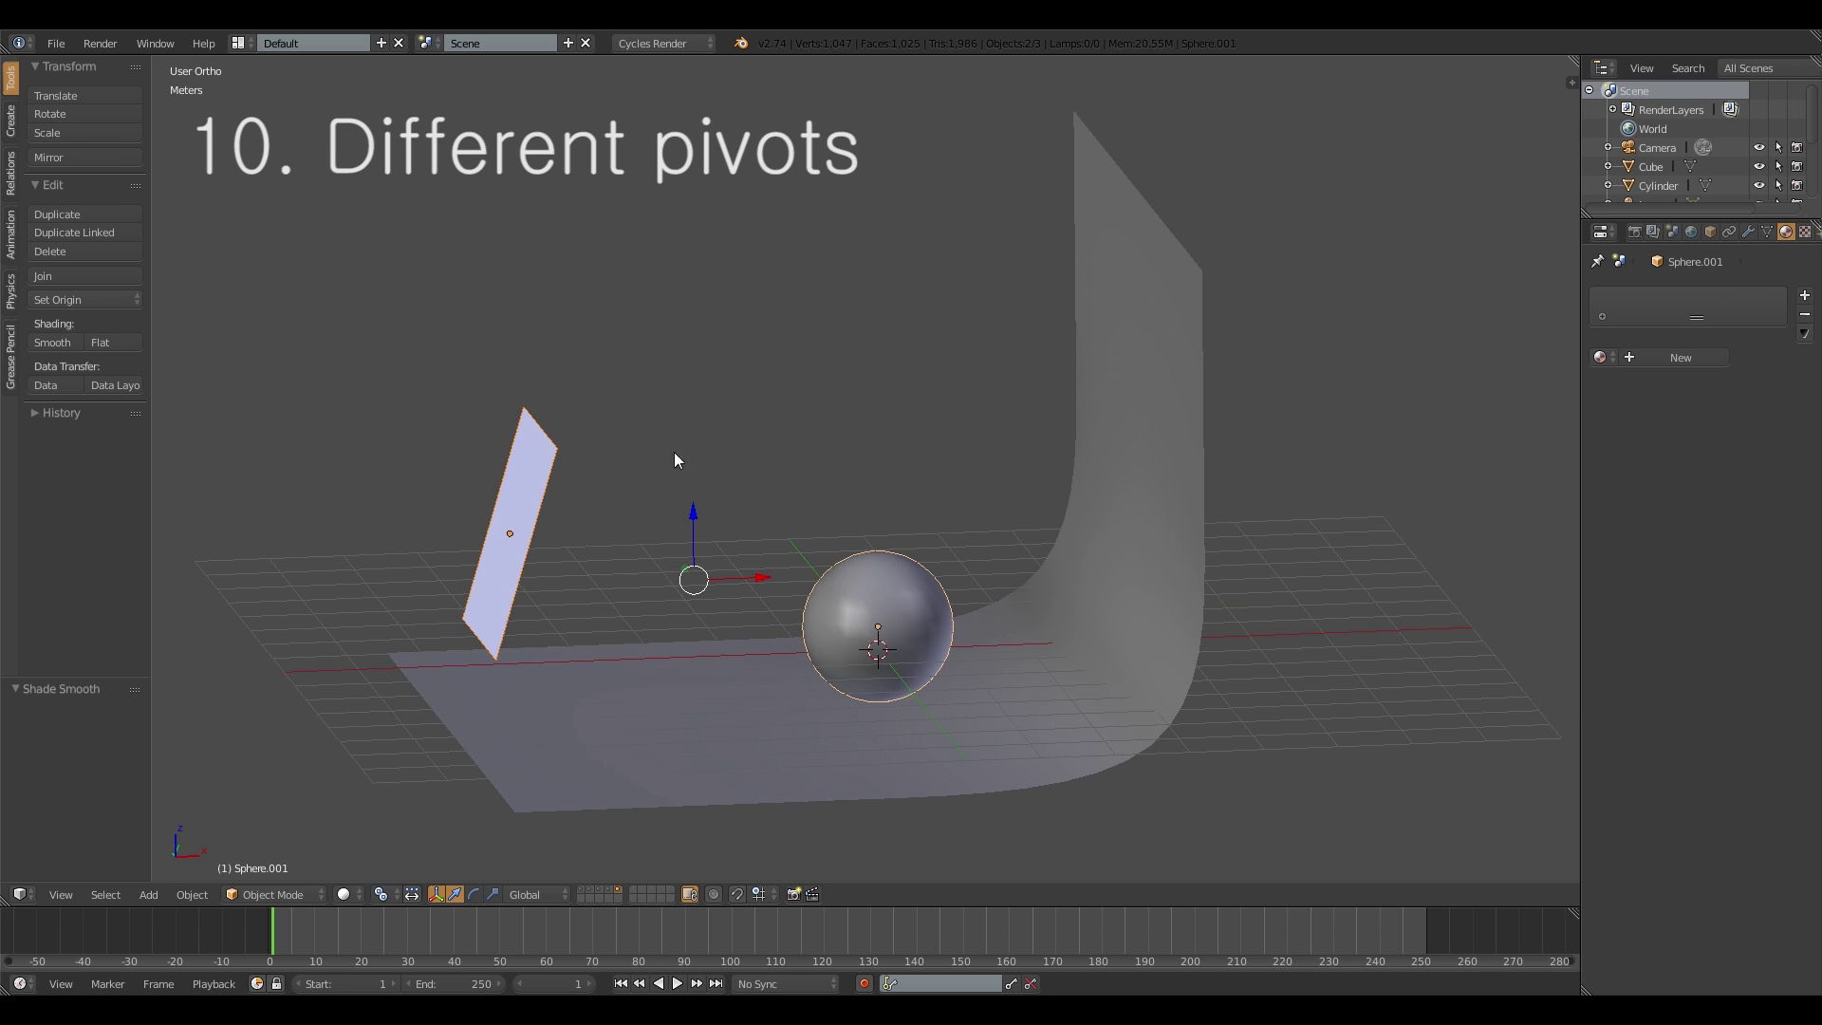
key(r)
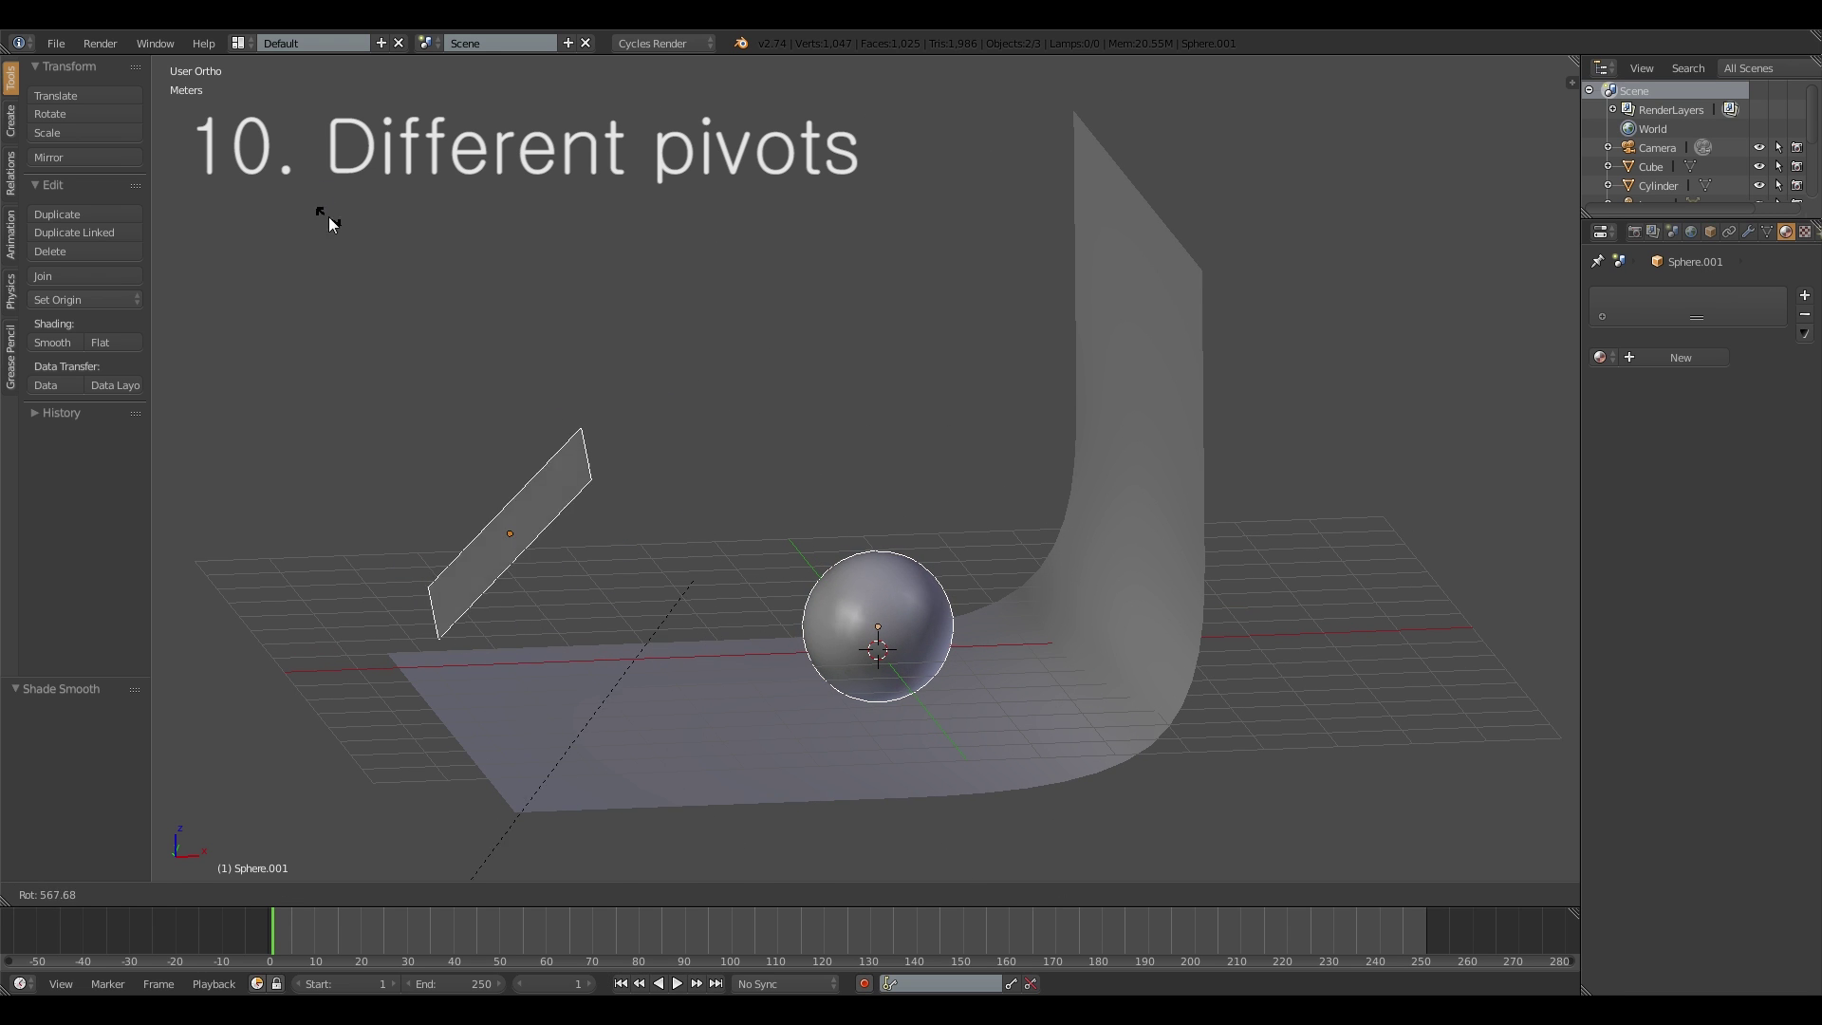
key(Escape)
Step: Set the pivot point to 3D Cursor and try rotating the plane and sphere around the cursor at the sphere's base
middle_drag(587, 256, 364, 757)
click(381, 894)
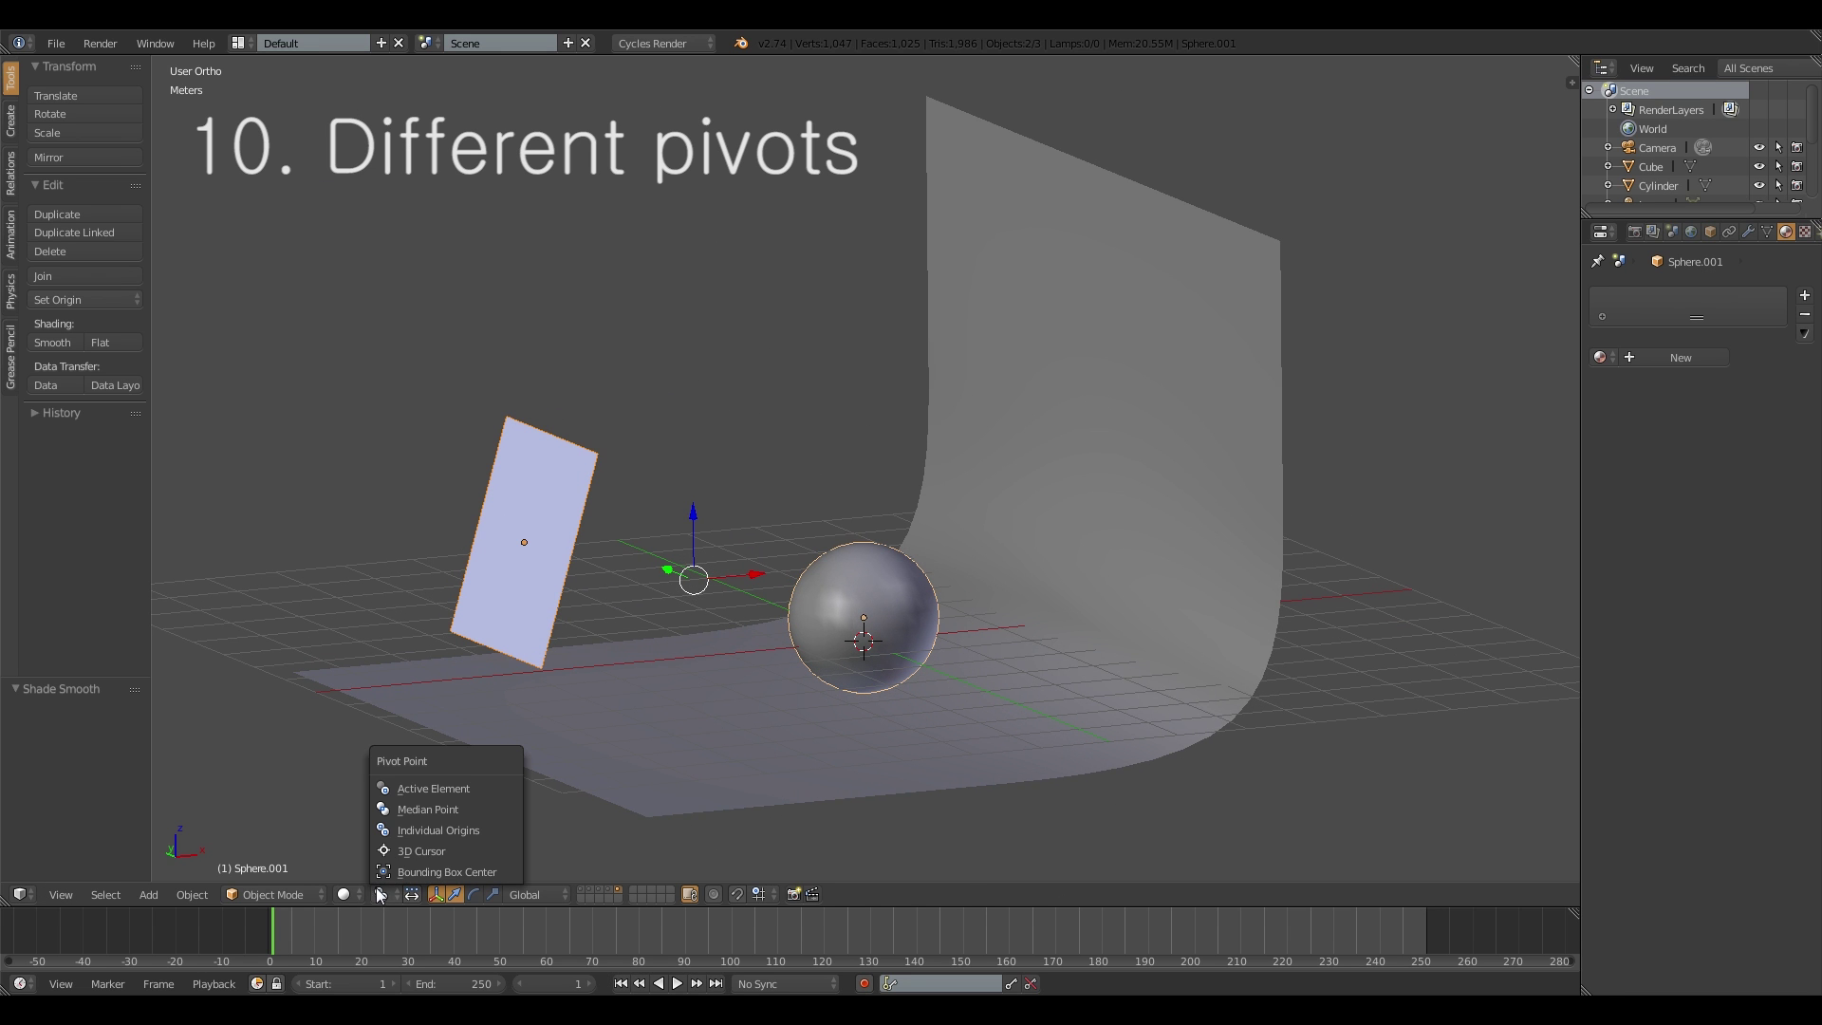
click(407, 850)
mouse_move(486, 576)
shift+middle_down()
mouse_move(438, 571)
mouse_move(467, 571)
shift+middle_up()
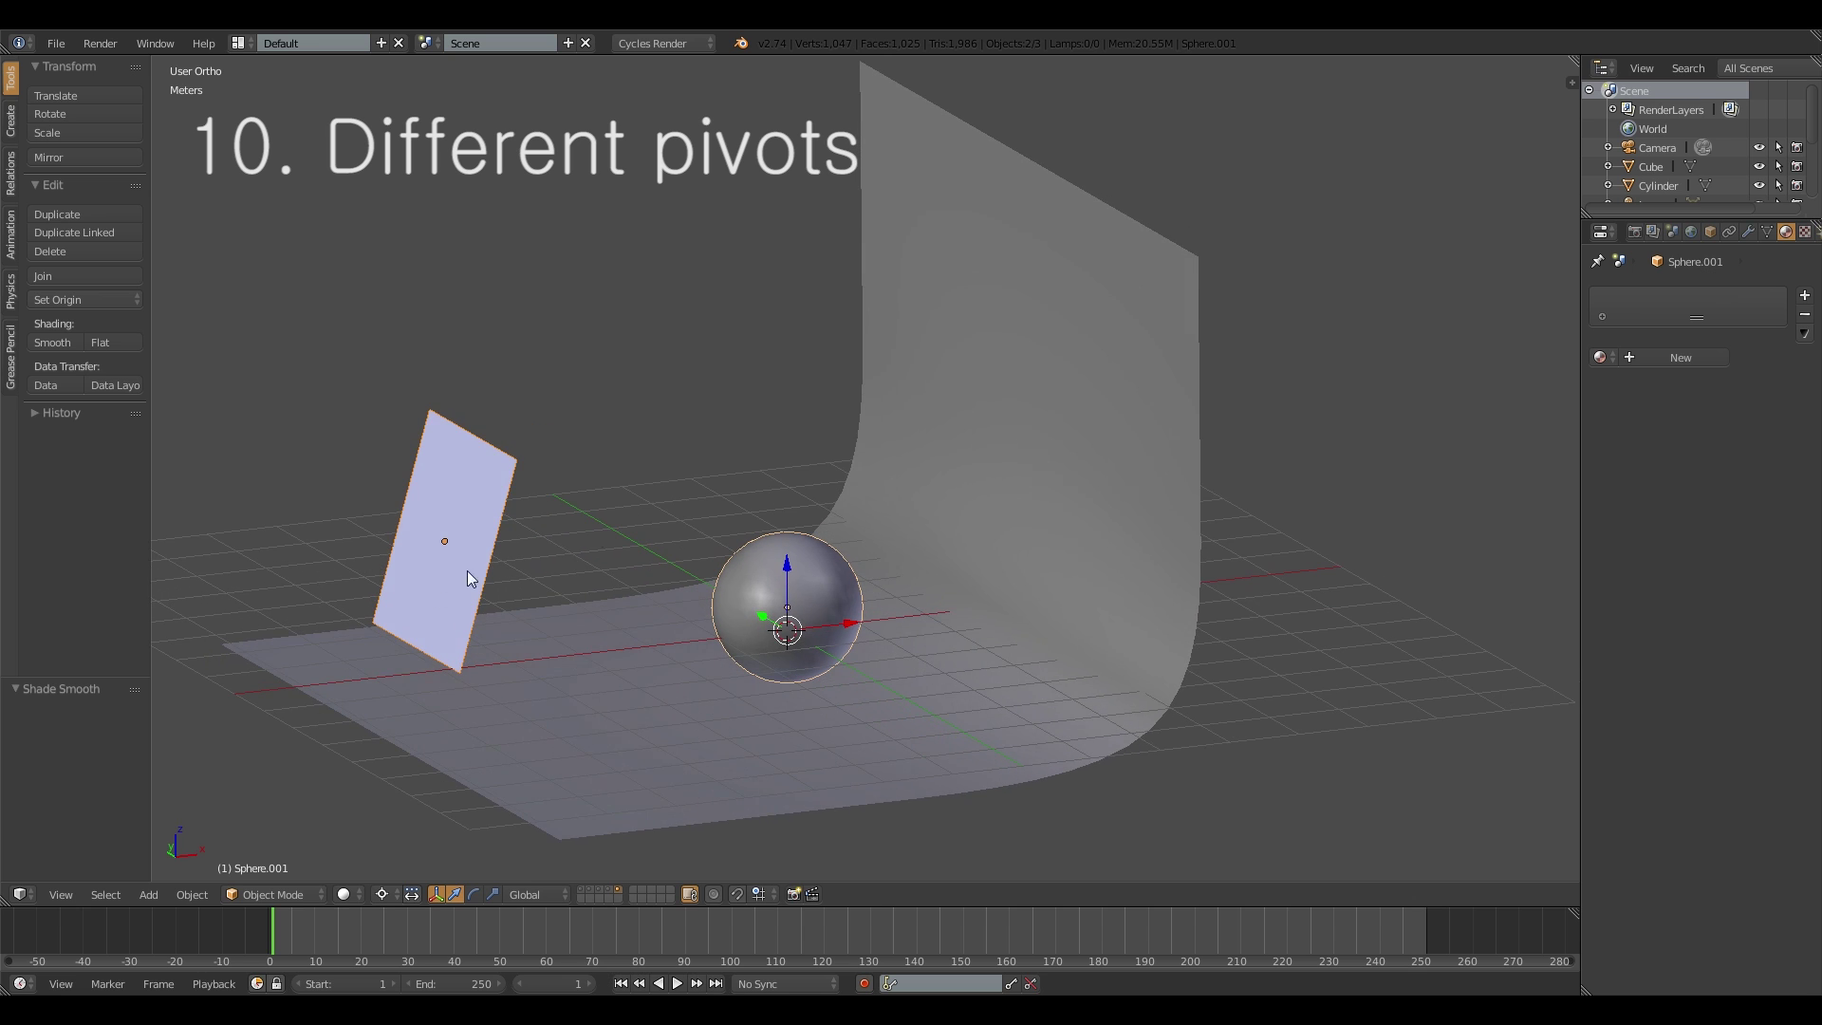
key(r)
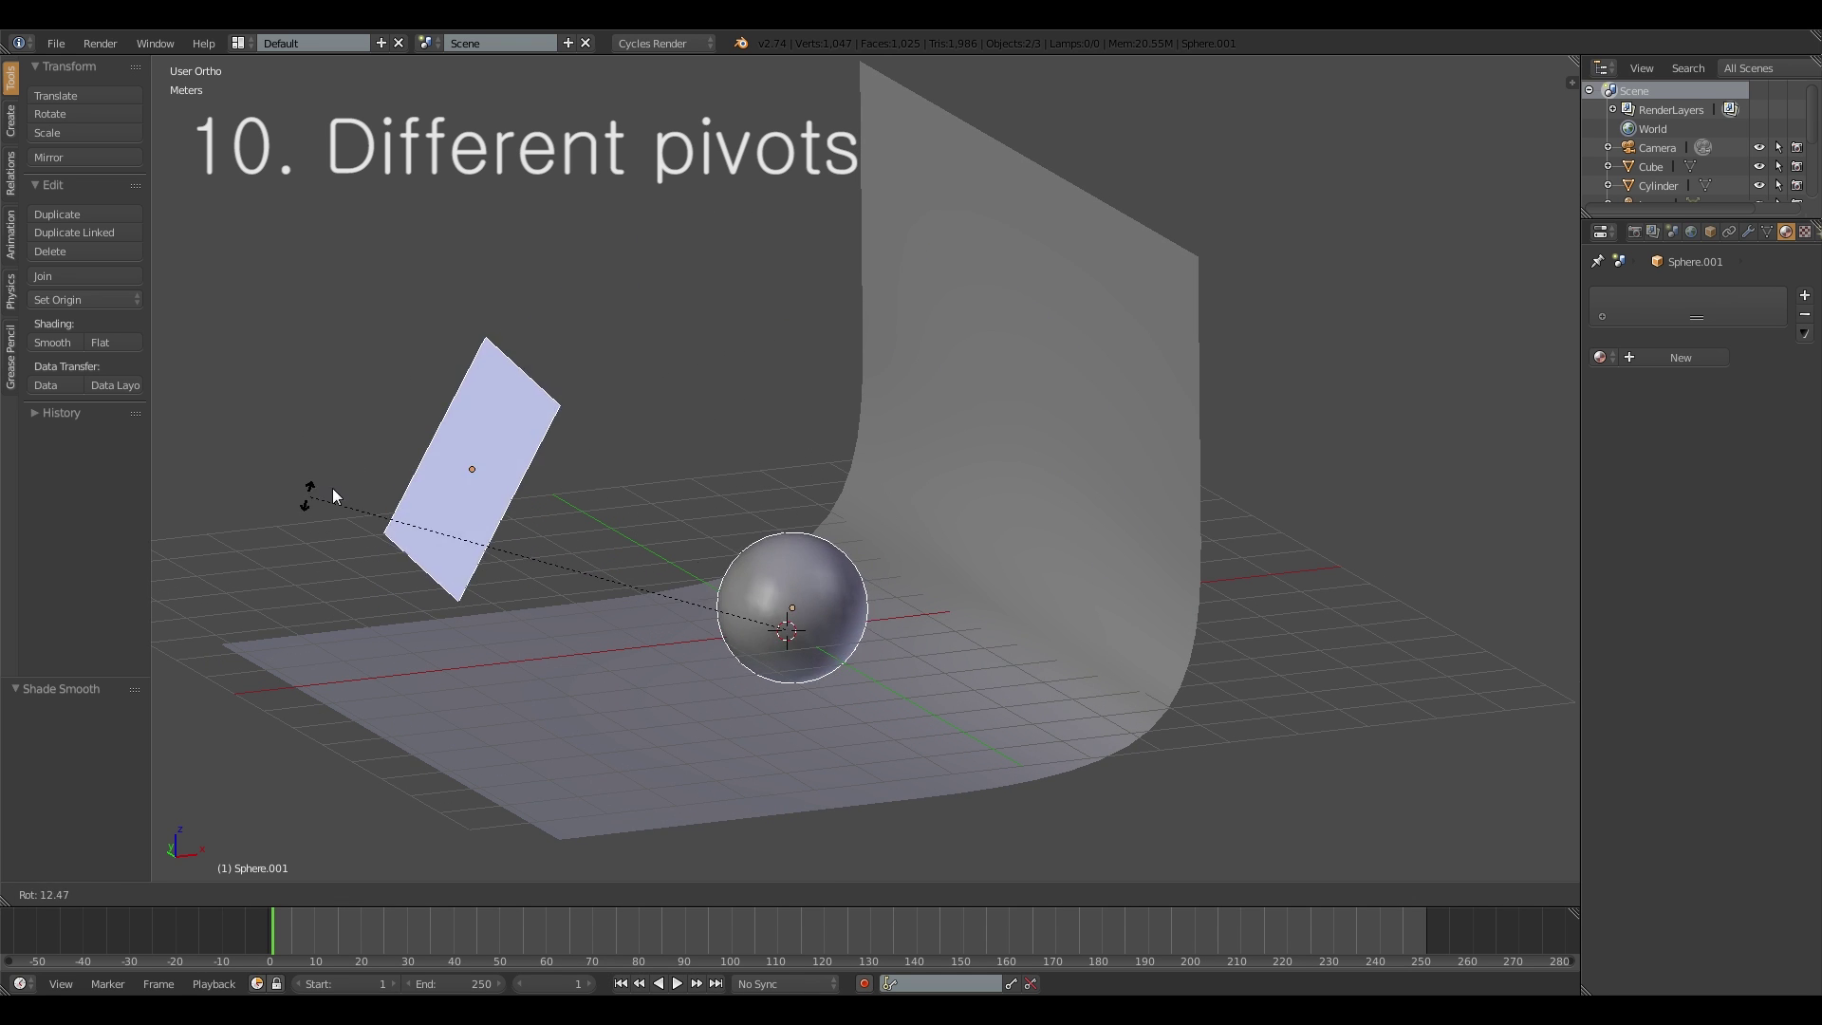
right_click(725, 423)
Step: Place the 3D cursor in the empty space above the plane and sphere and try rotating both around it
click(583, 169)
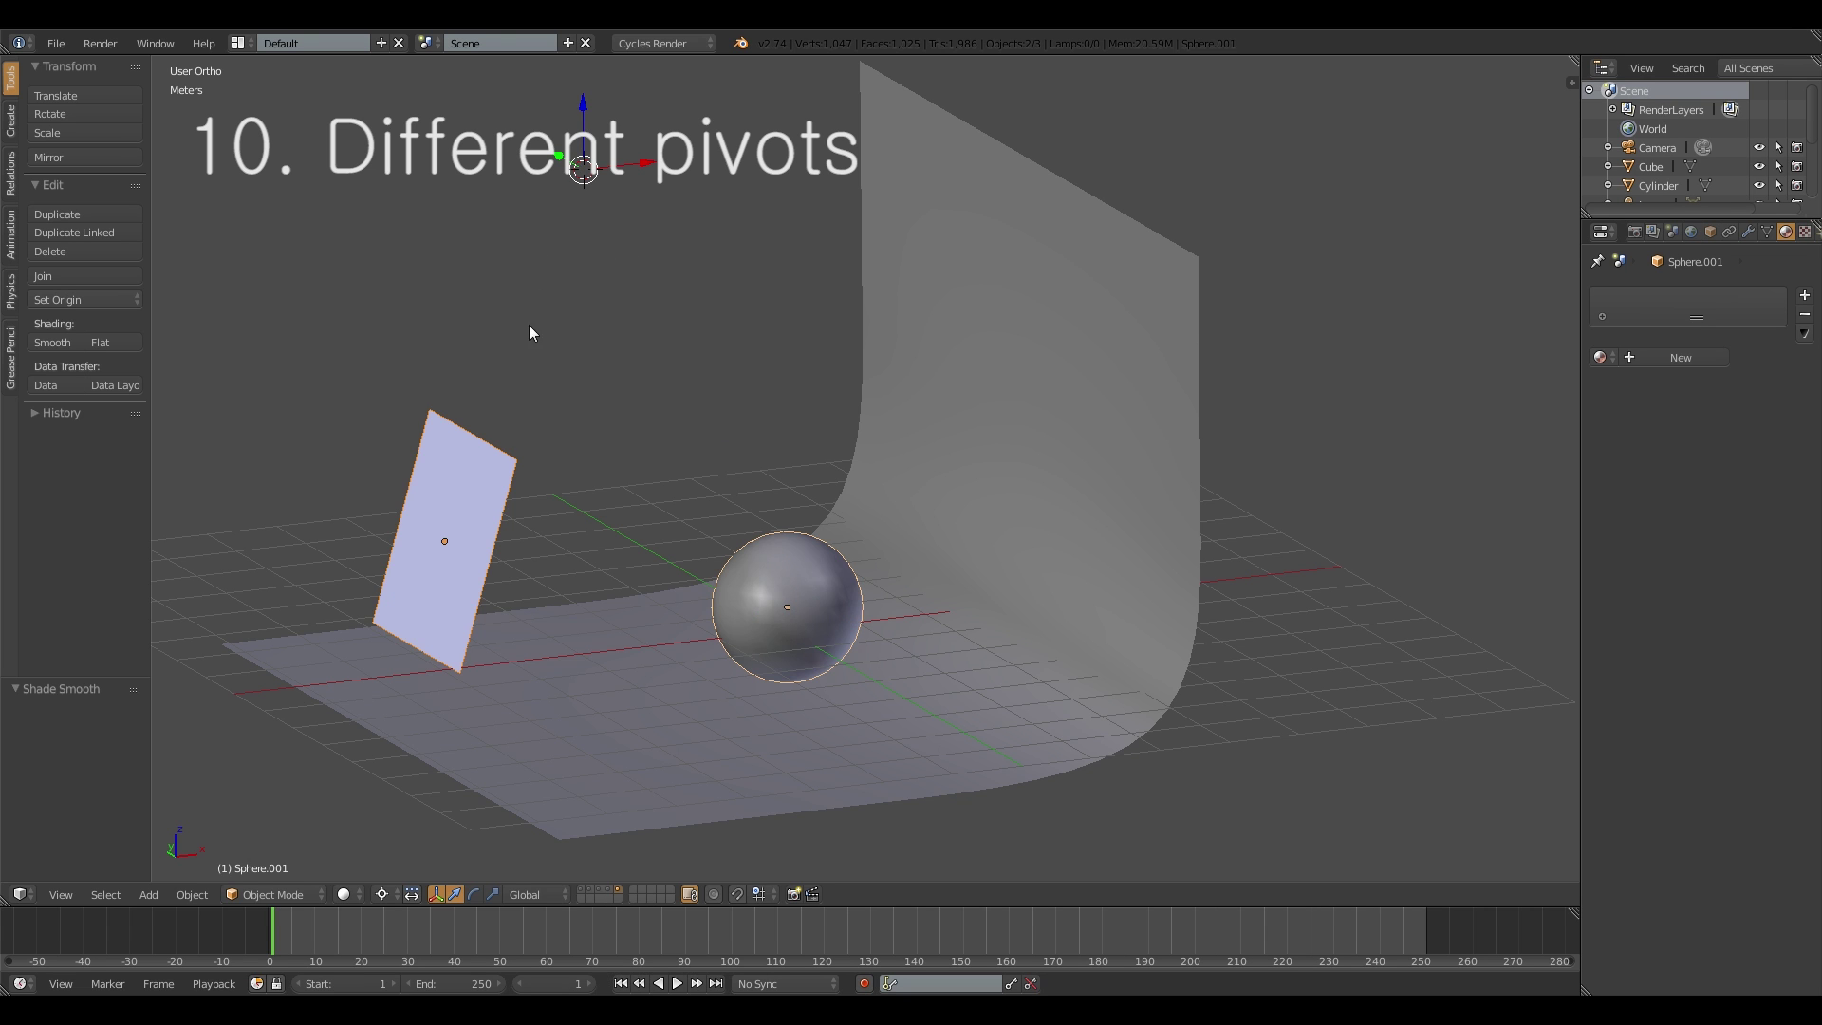
key(r)
right_click(313, 502)
middle_drag(661, 514, 617, 461)
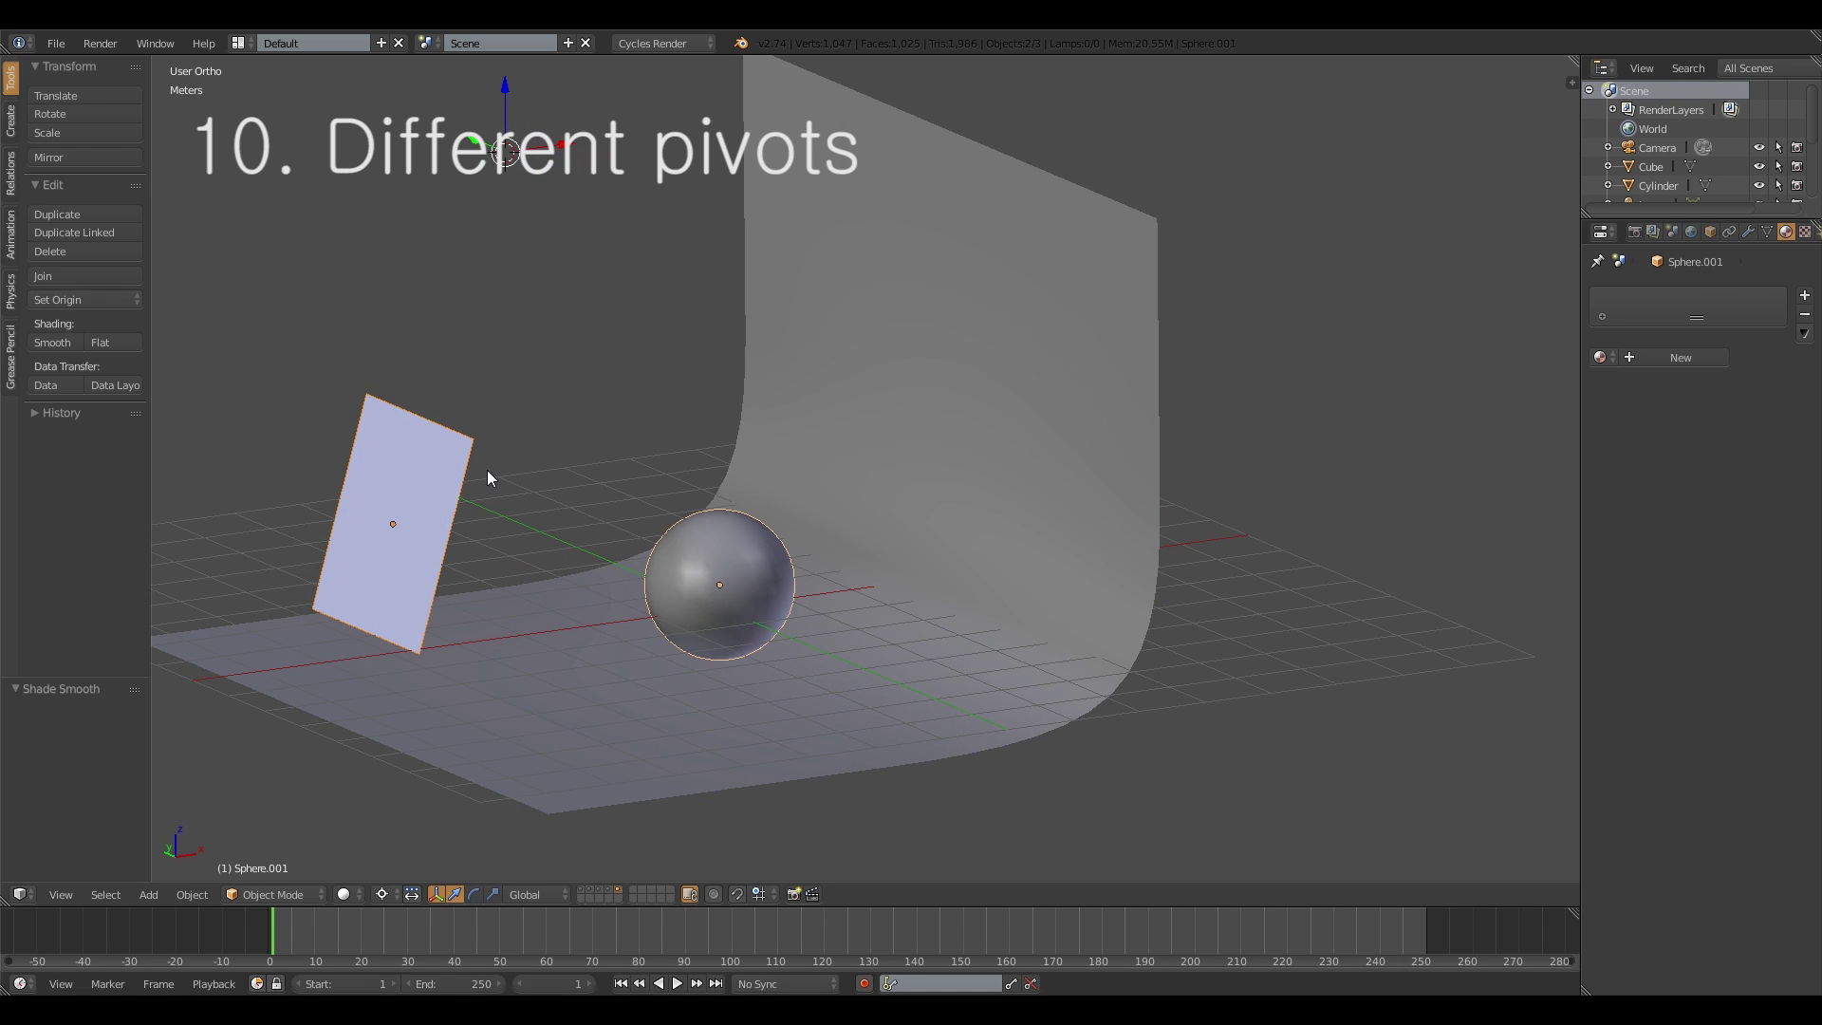
Step: Select the sphere, switch the pivot to Median Point, add the plane to the selection, and try rotating both twice
right_click(676, 550)
middle_drag(702, 553, 512, 481)
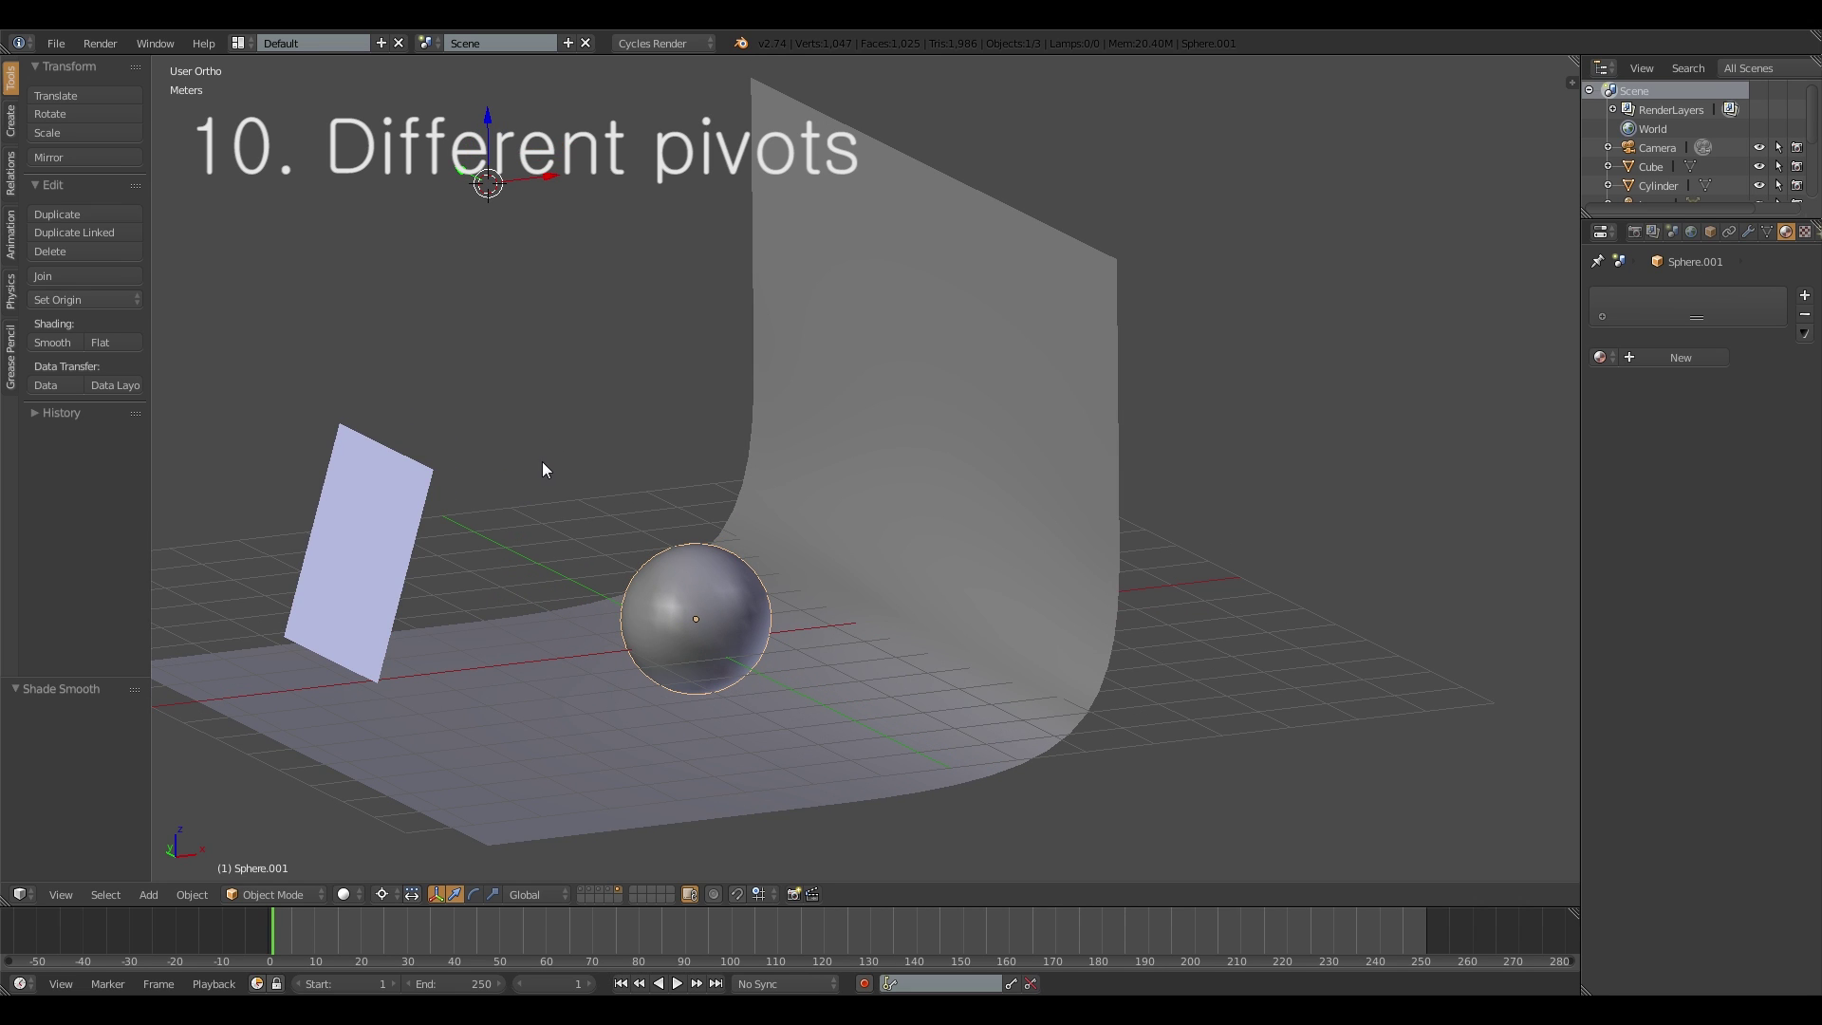
middle_drag(627, 487, 651, 464)
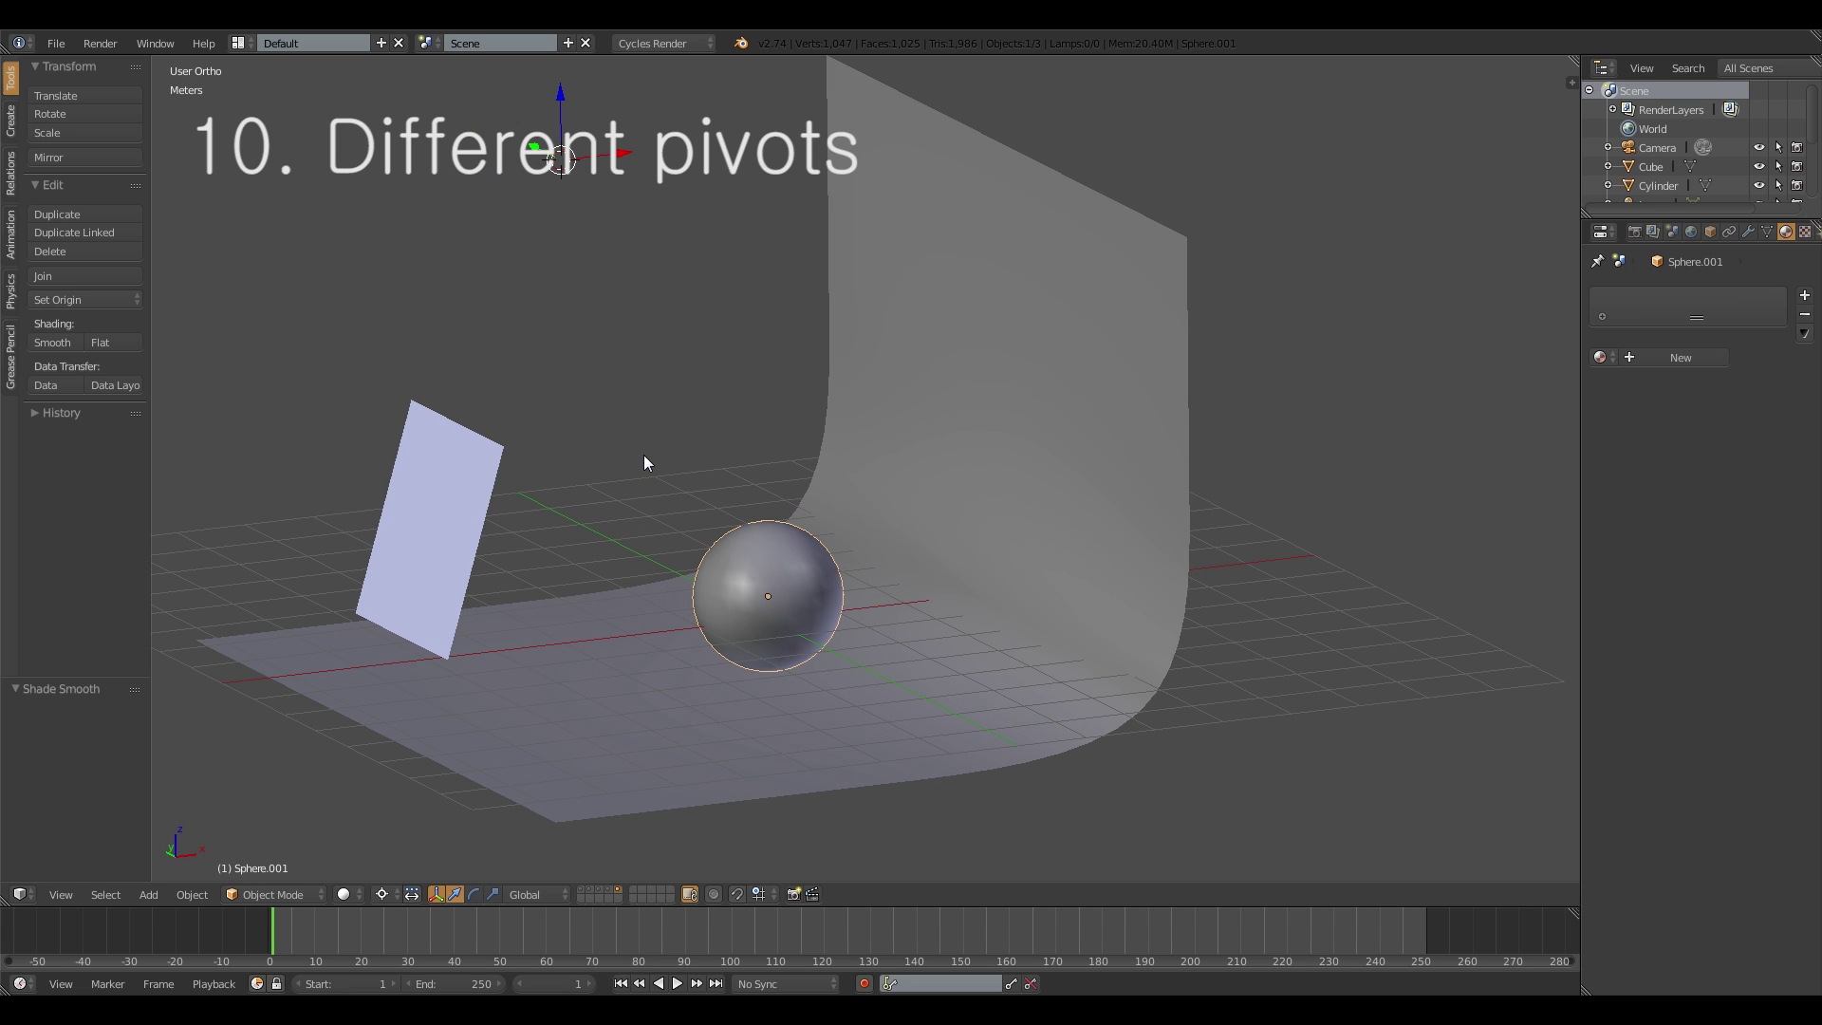
key(ctrl+period)
middle_drag(642, 366, 504, 439)
shift+right_click(472, 475)
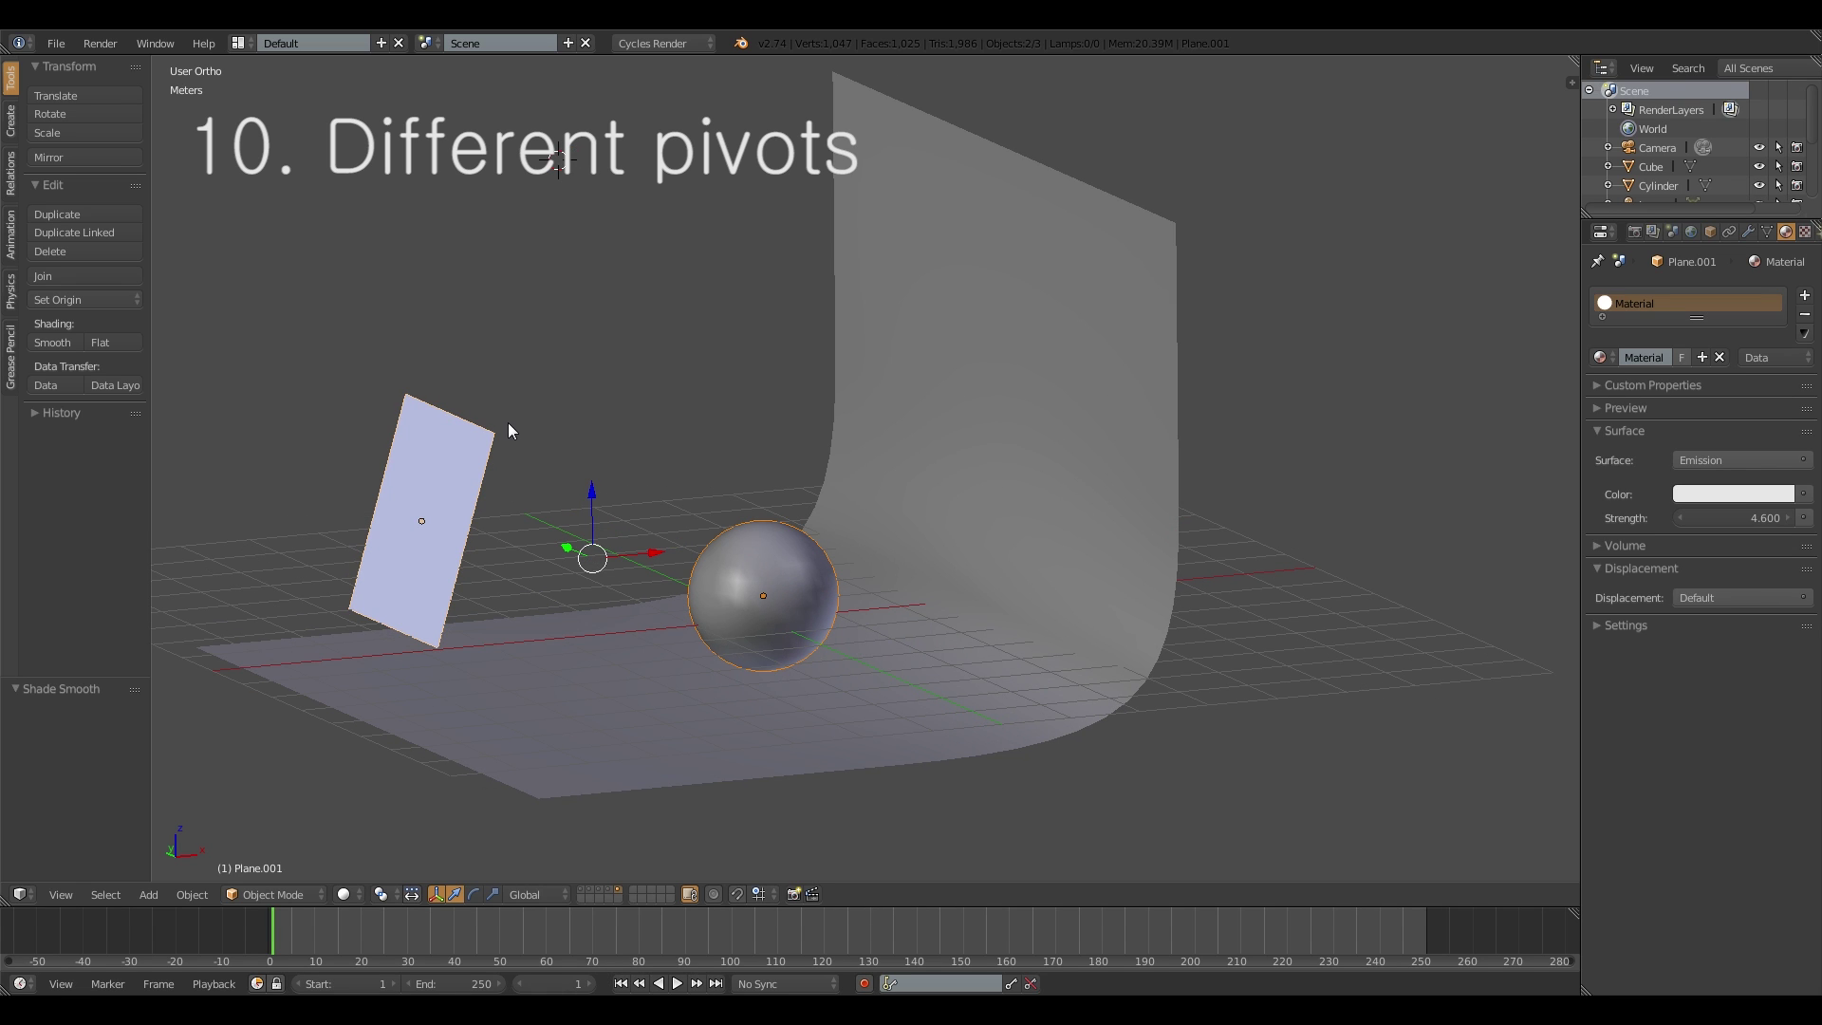
key(r)
right_click(507, 368)
key(r)
right_click(483, 389)
Step: Switch the pivot back to 3D Cursor and try rotating the plane and sphere around the raised cursor
key(period)
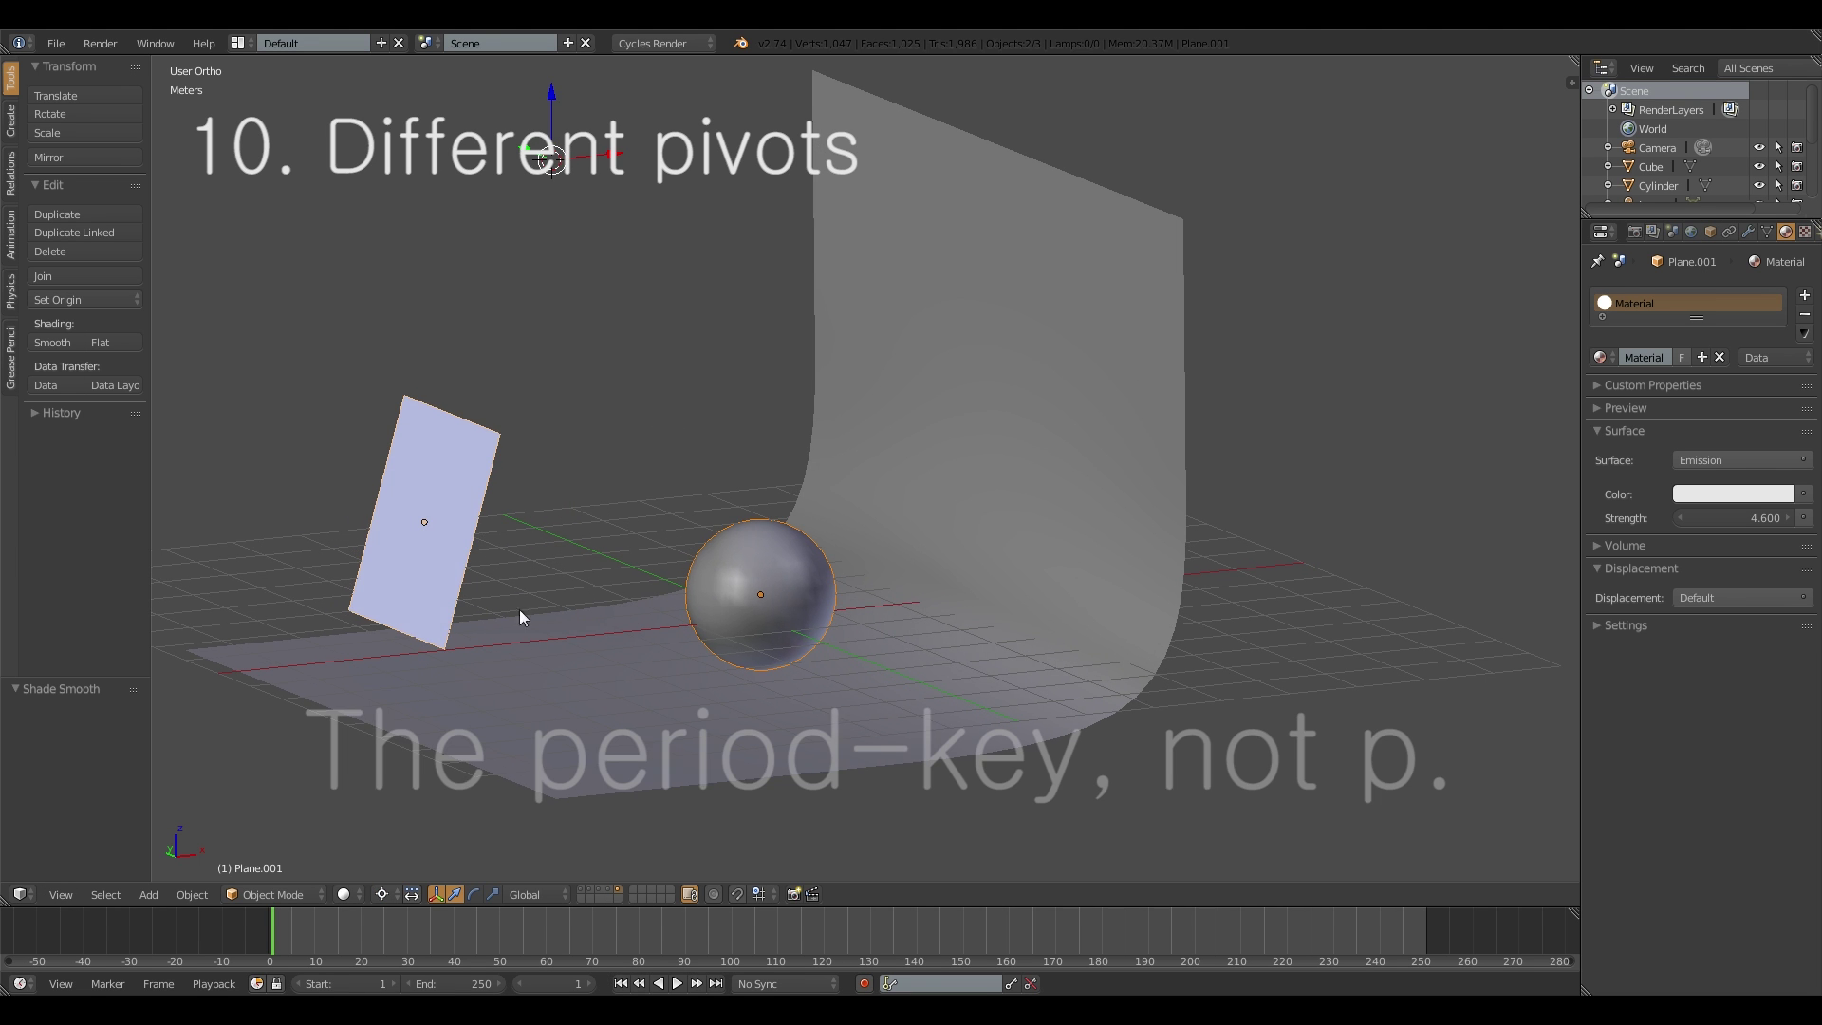
key(r)
right_click(281, 499)
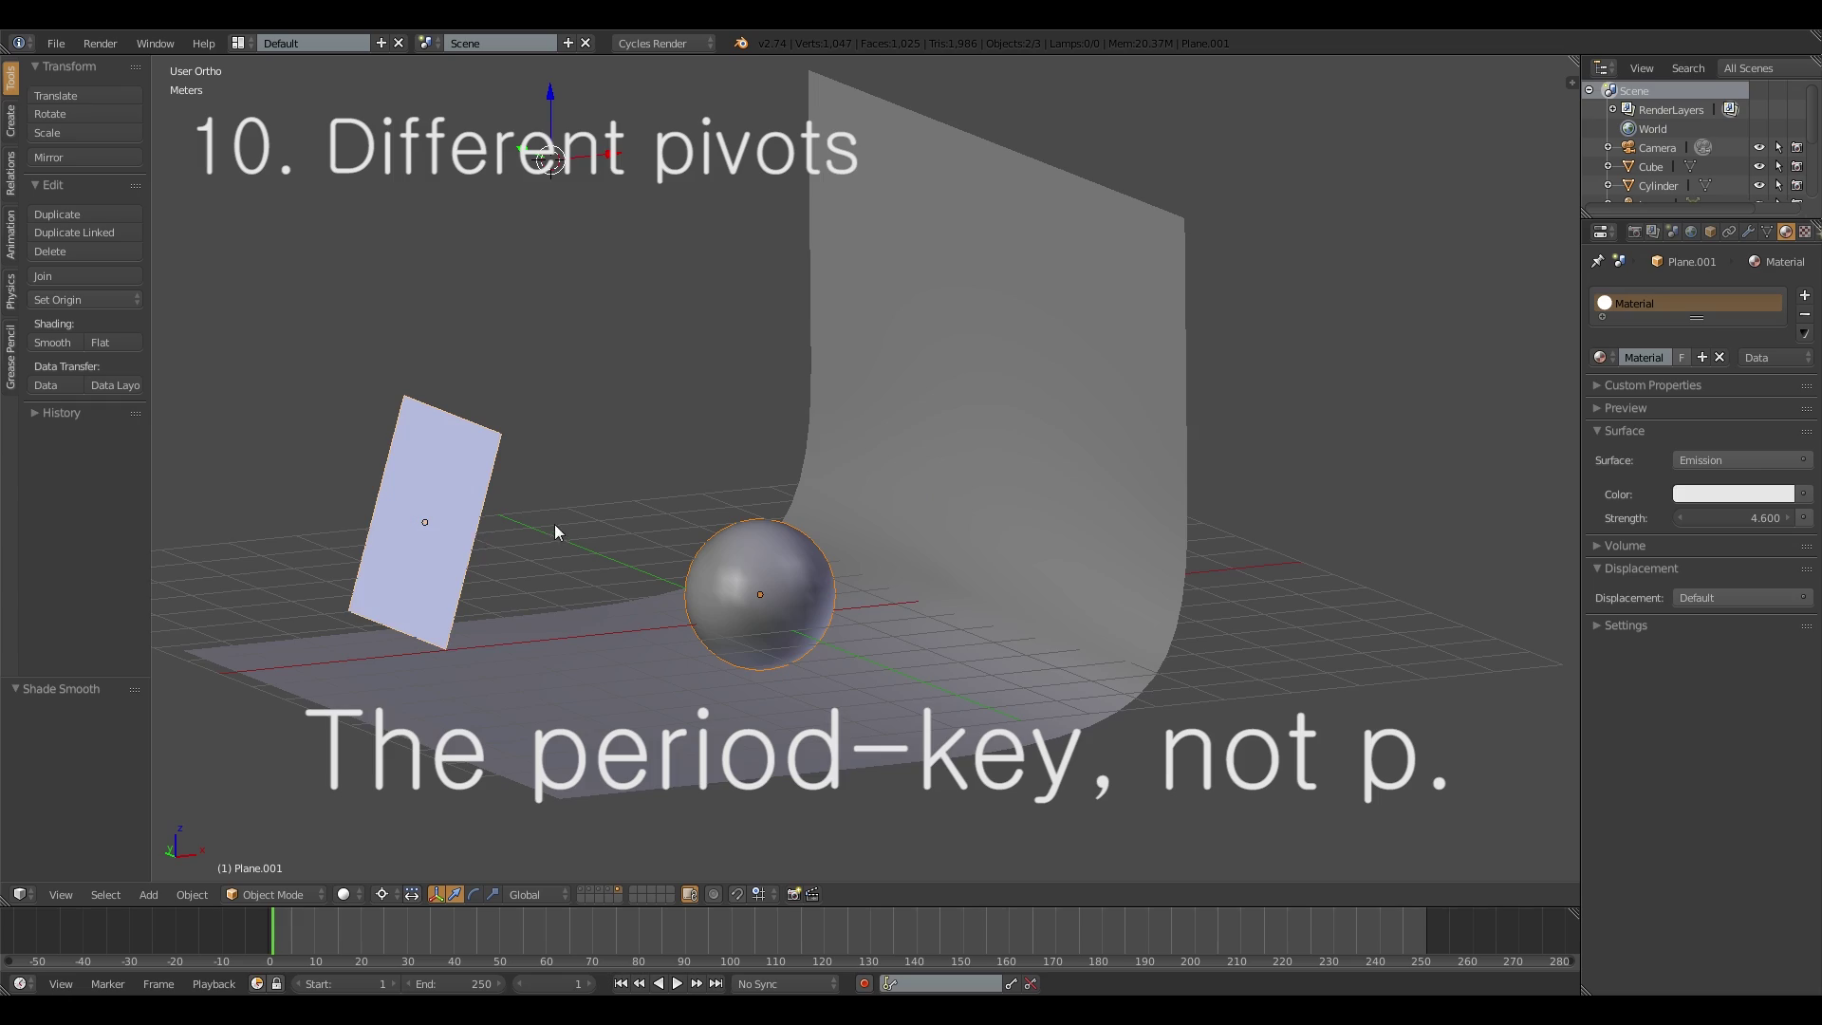
Step: Preview the scene in rendered shading, examine the plane's light on the sphere and backdrop, and return to solid shading
mouse_move(597, 528)
shift+middle_down()
mouse_move(686, 489)
mouse_move(653, 502)
mouse_move(663, 477)
shift+middle_up()
key(shift+z)
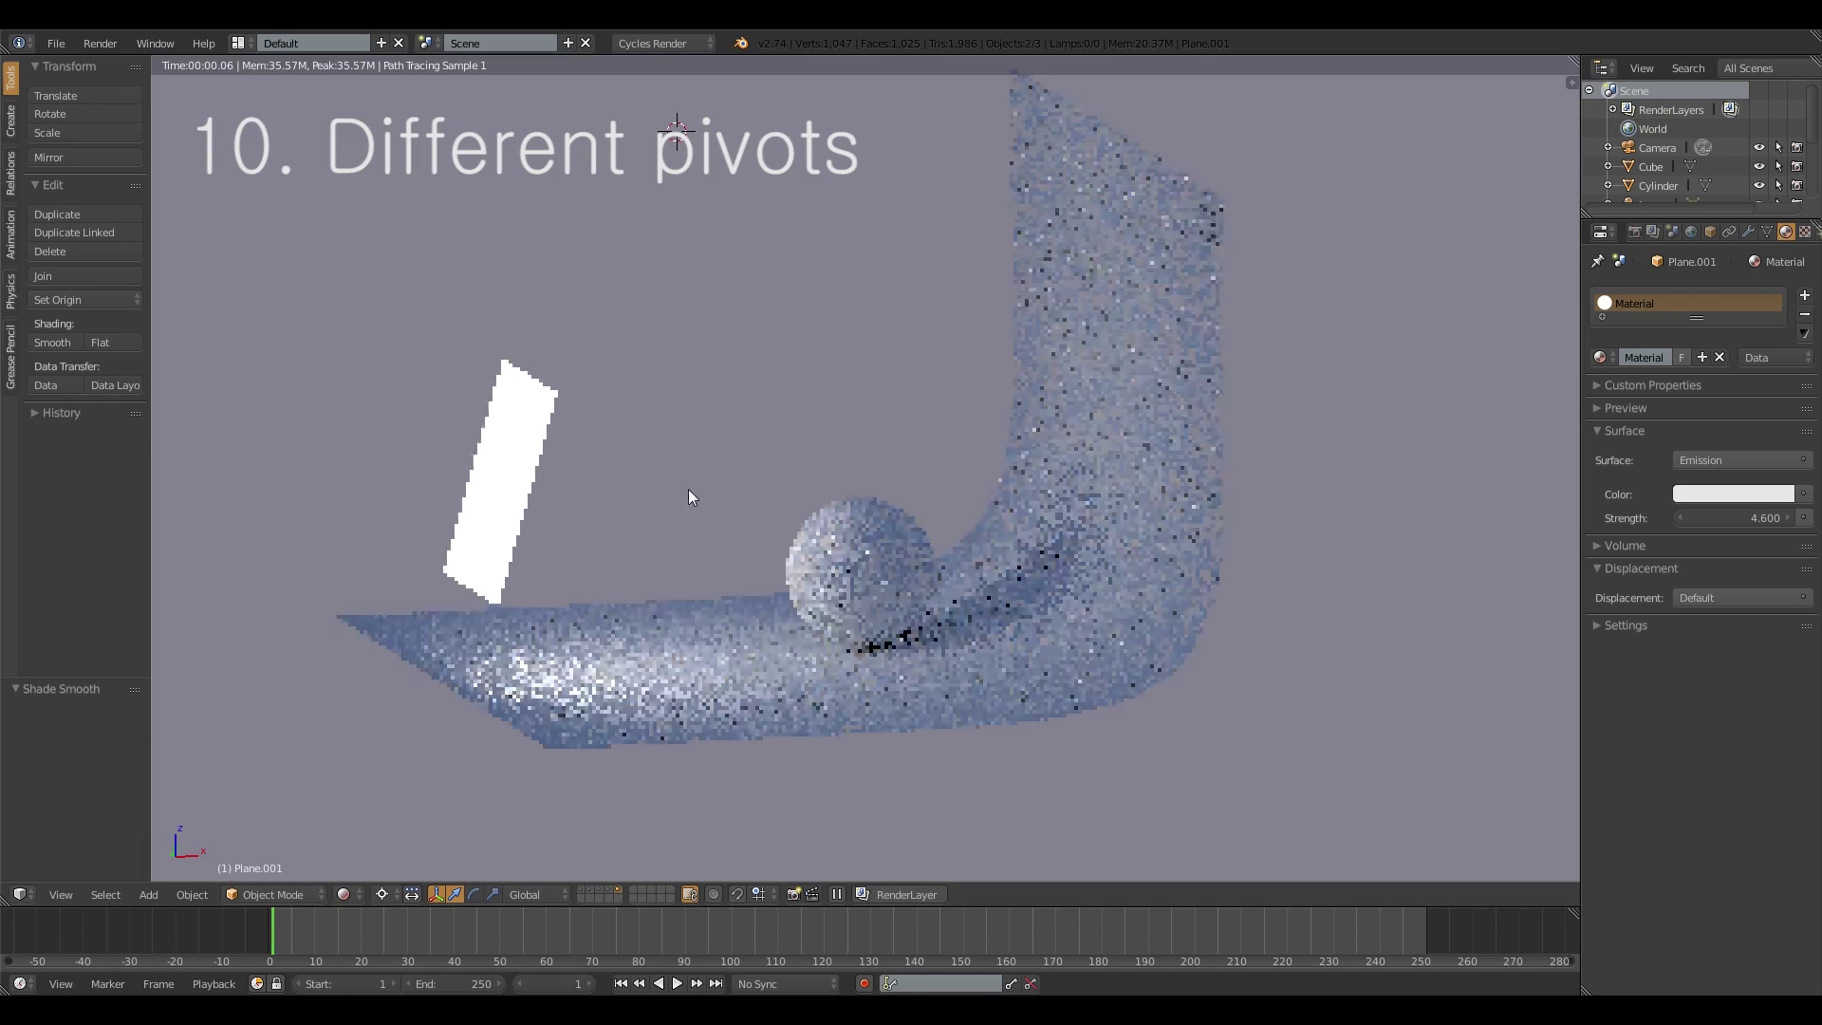
scroll(714, 484, down, 3)
middle_drag(789, 537, 829, 551)
scroll(834, 543, up, 2)
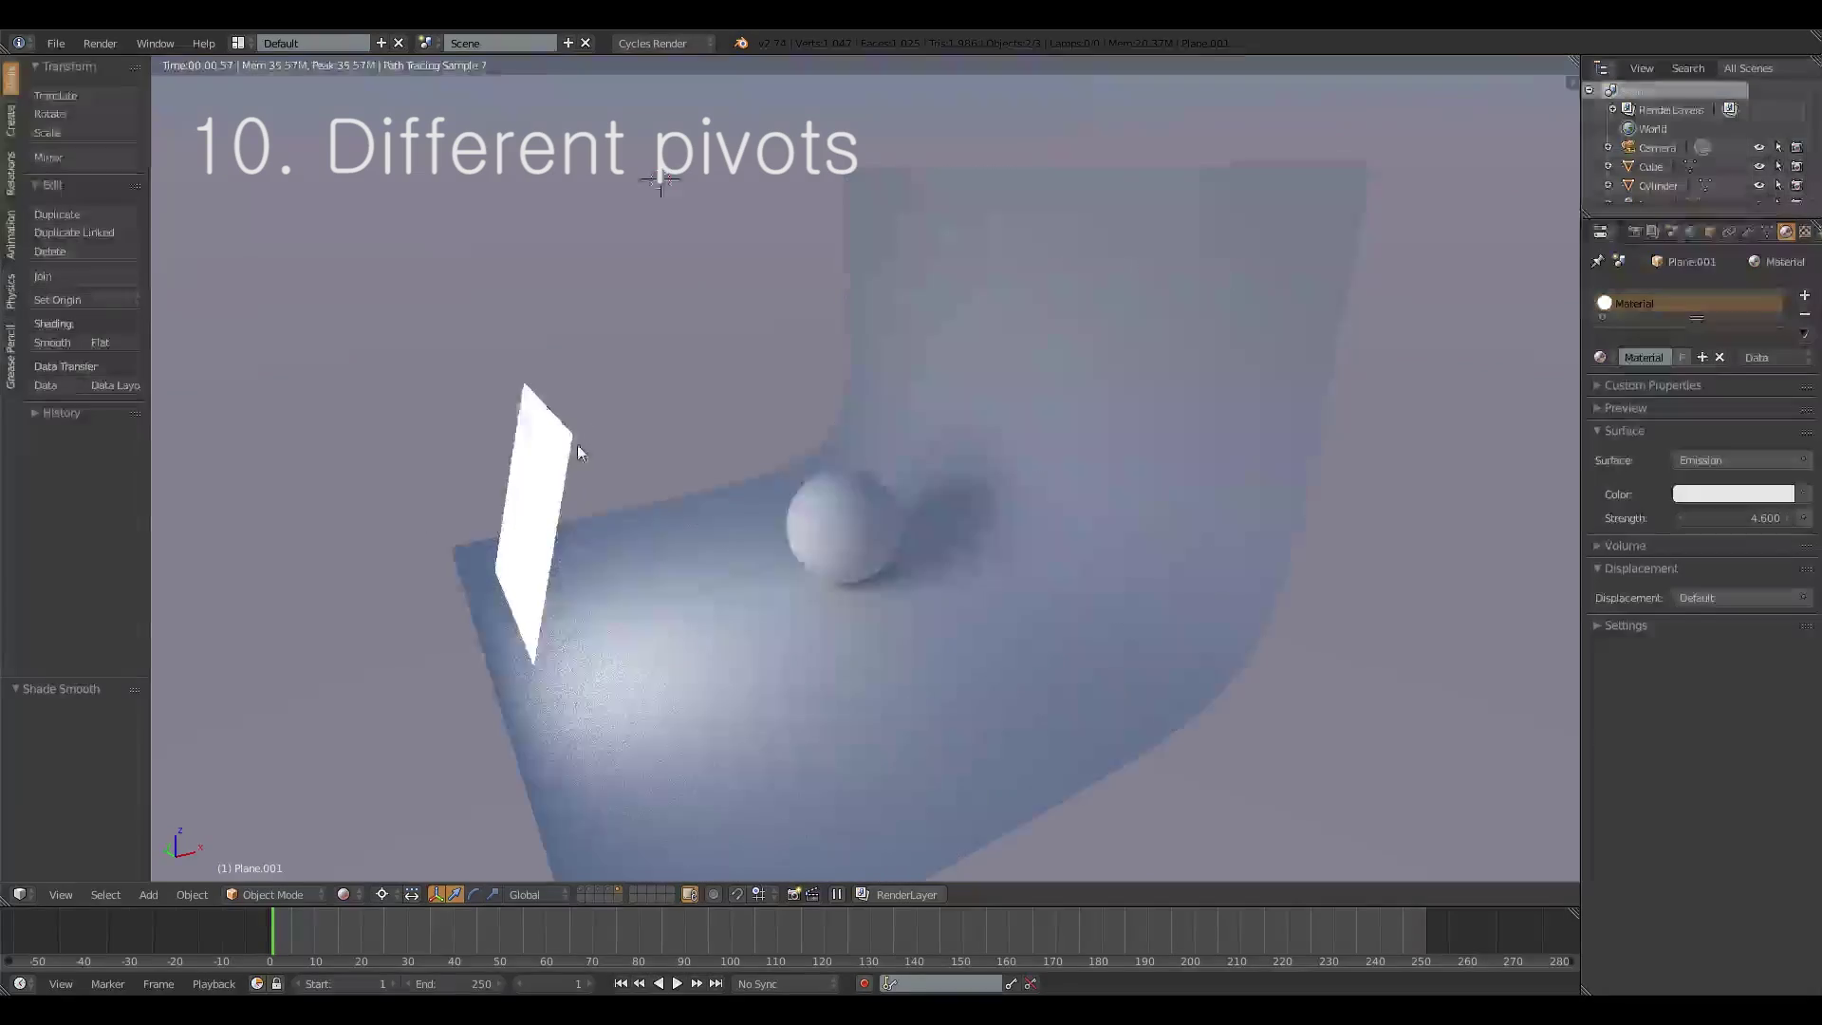
middle_drag(597, 508, 639, 474)
middle_drag(937, 591, 630, 508)
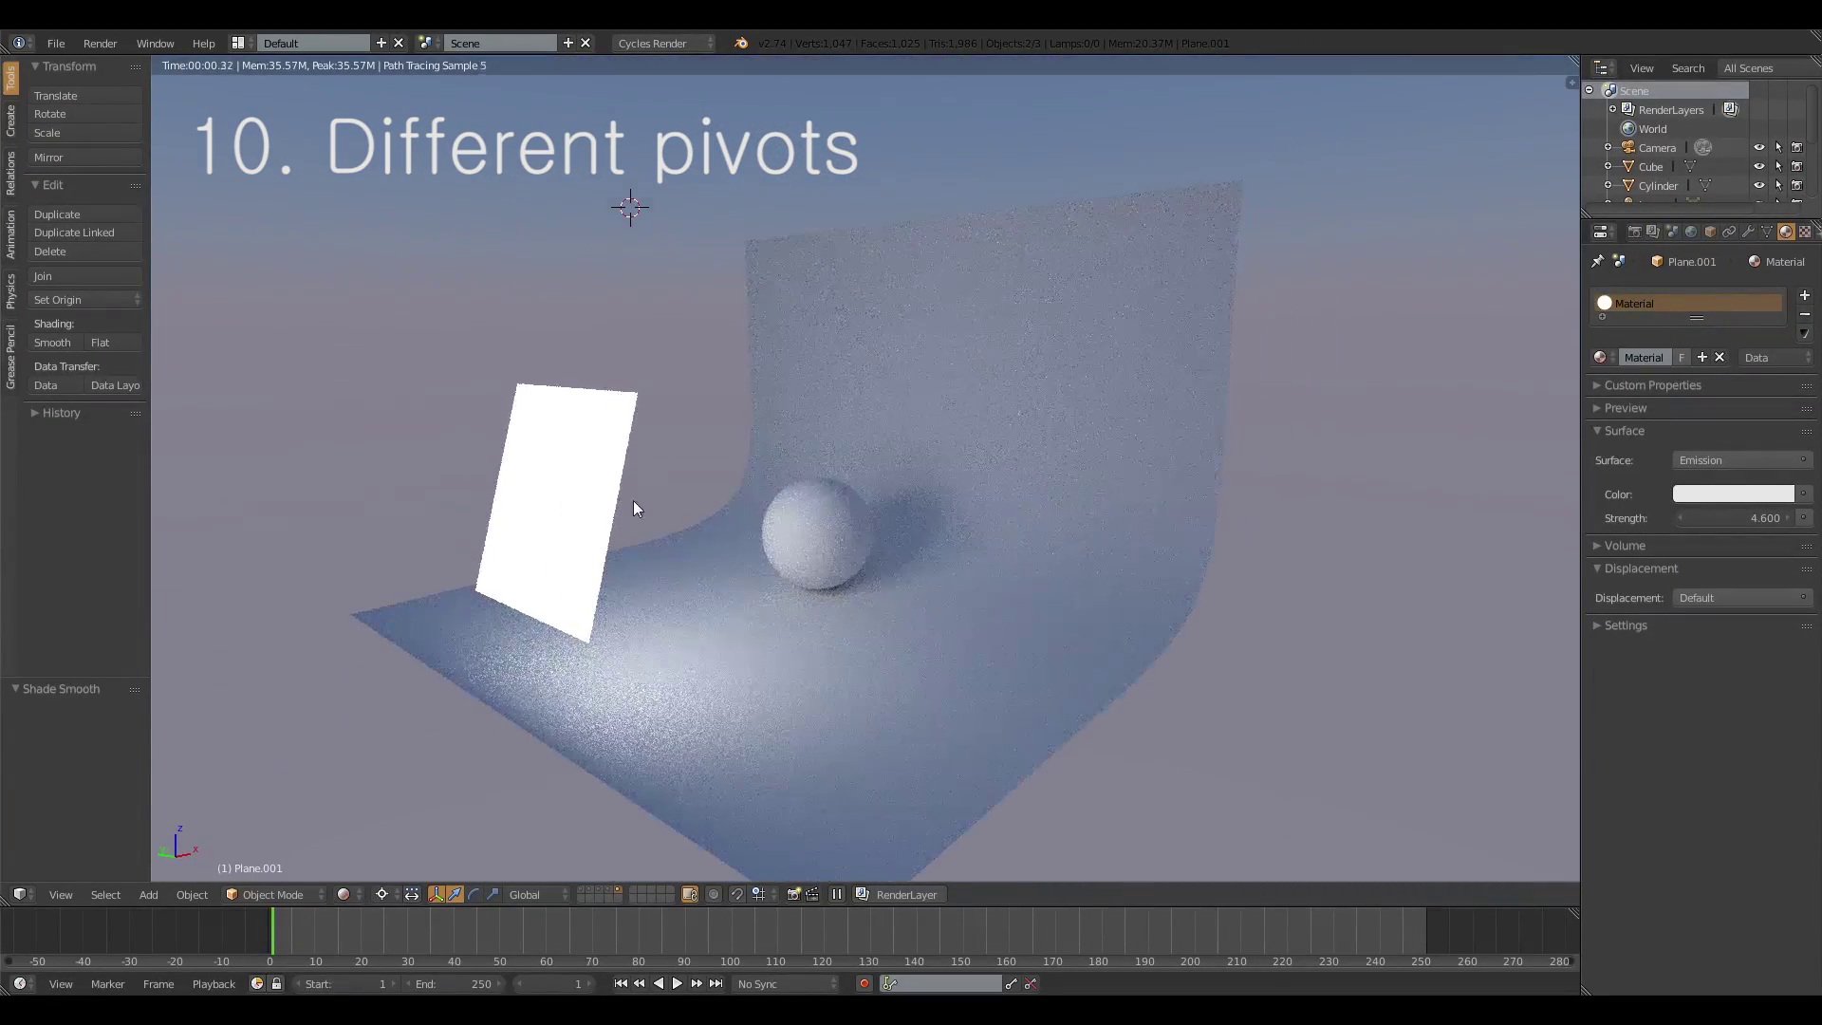
key(z)
key(z)
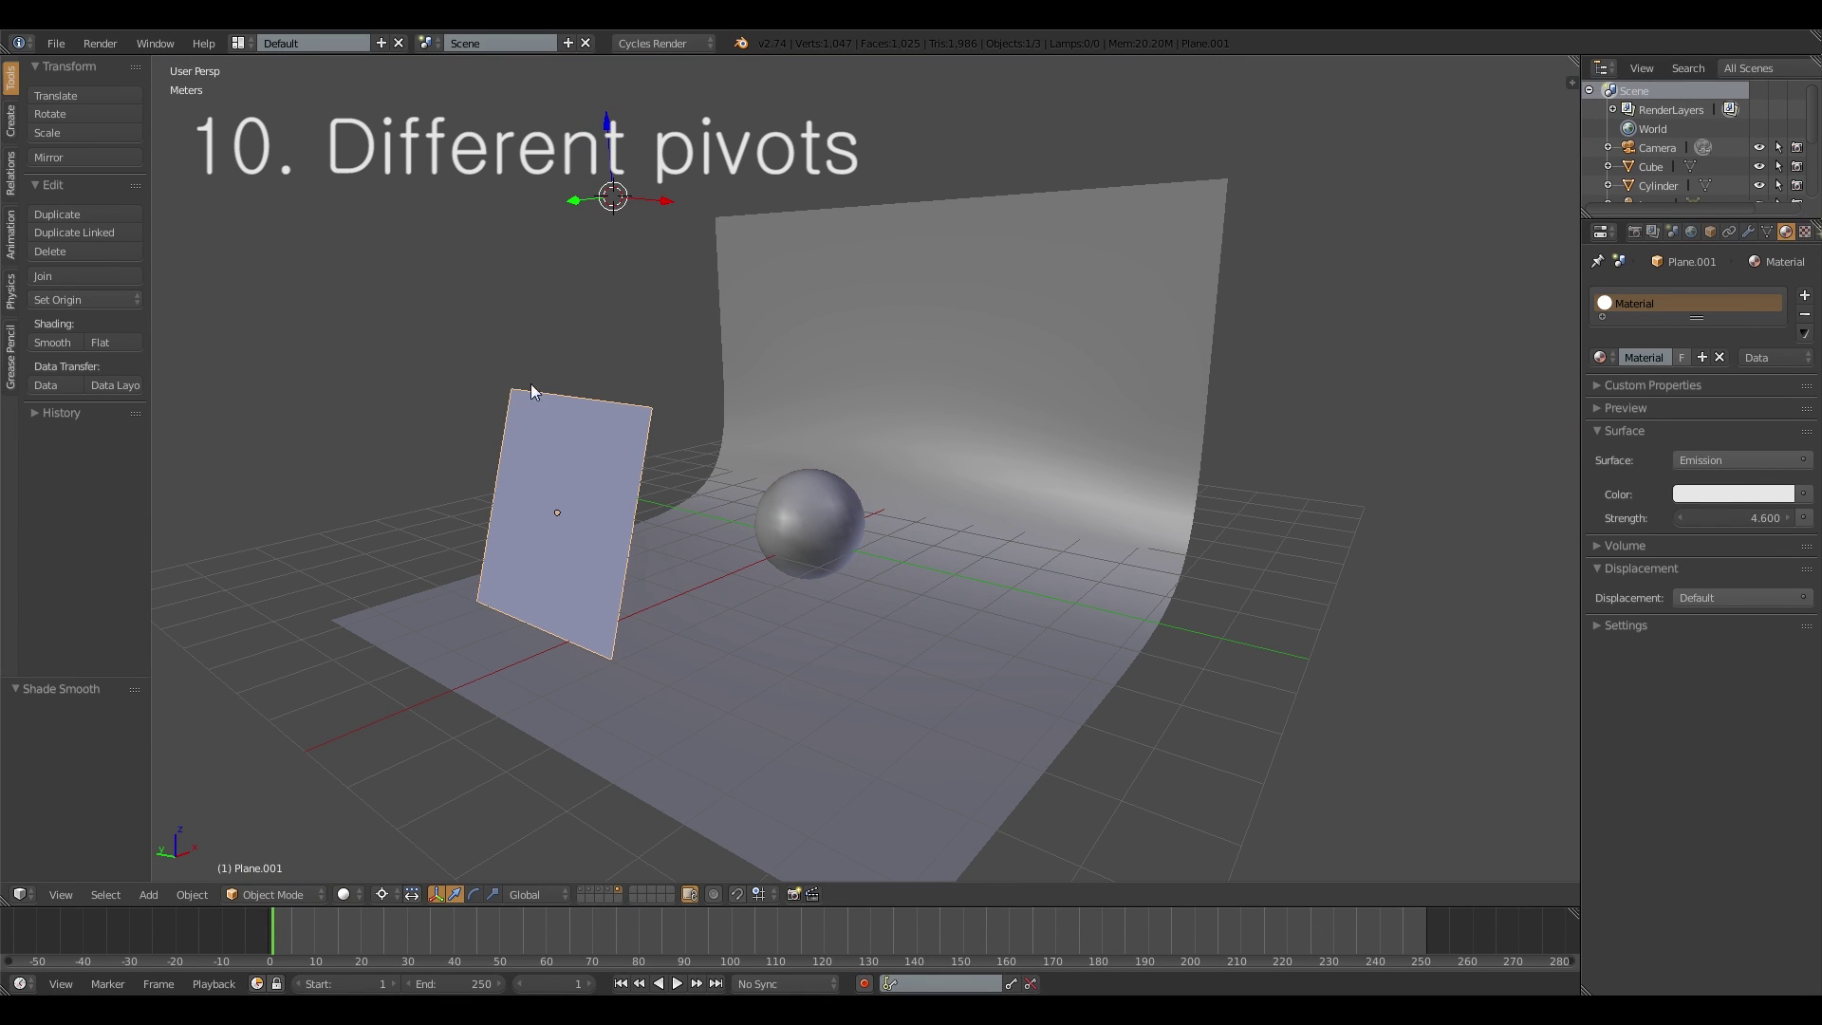
Step: Select only the emissive plane and set the pivot point to Median Point
key(a)
right_click(583, 476)
middle_drag(827, 511, 814, 526)
middle_drag(615, 516, 635, 533)
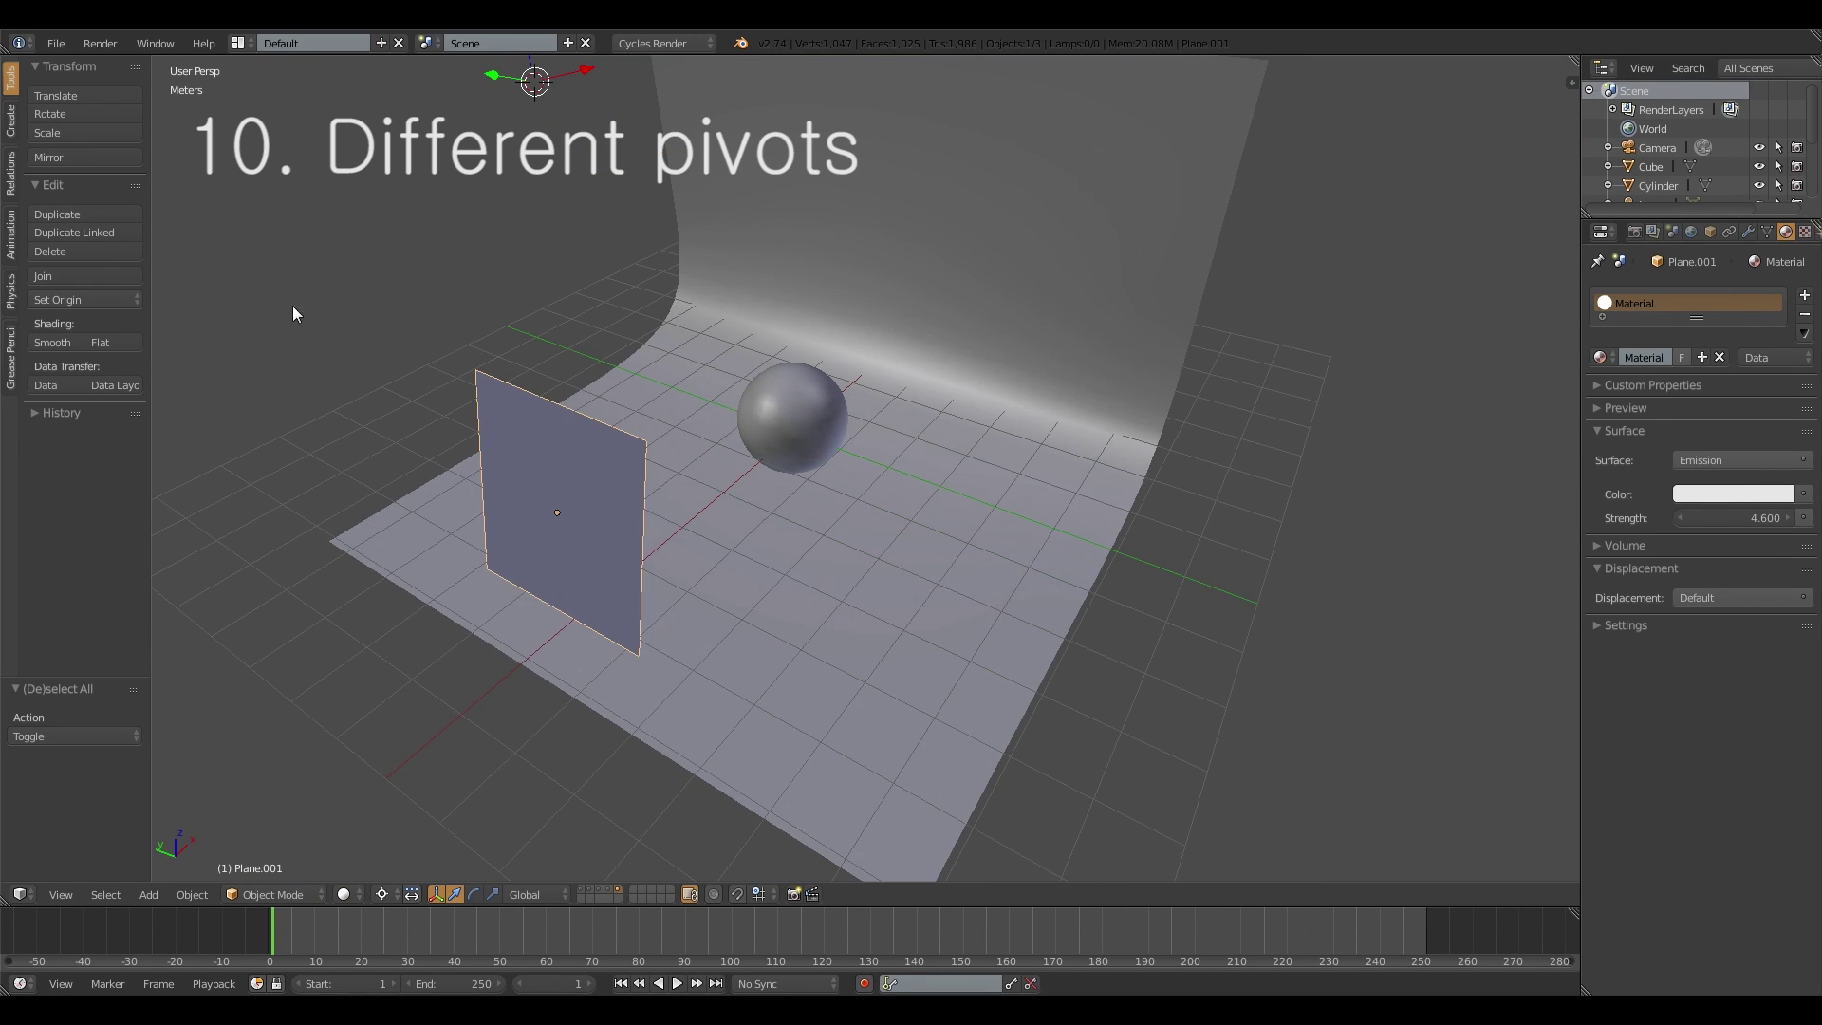
middle_drag(616, 413, 699, 659)
key(comma)
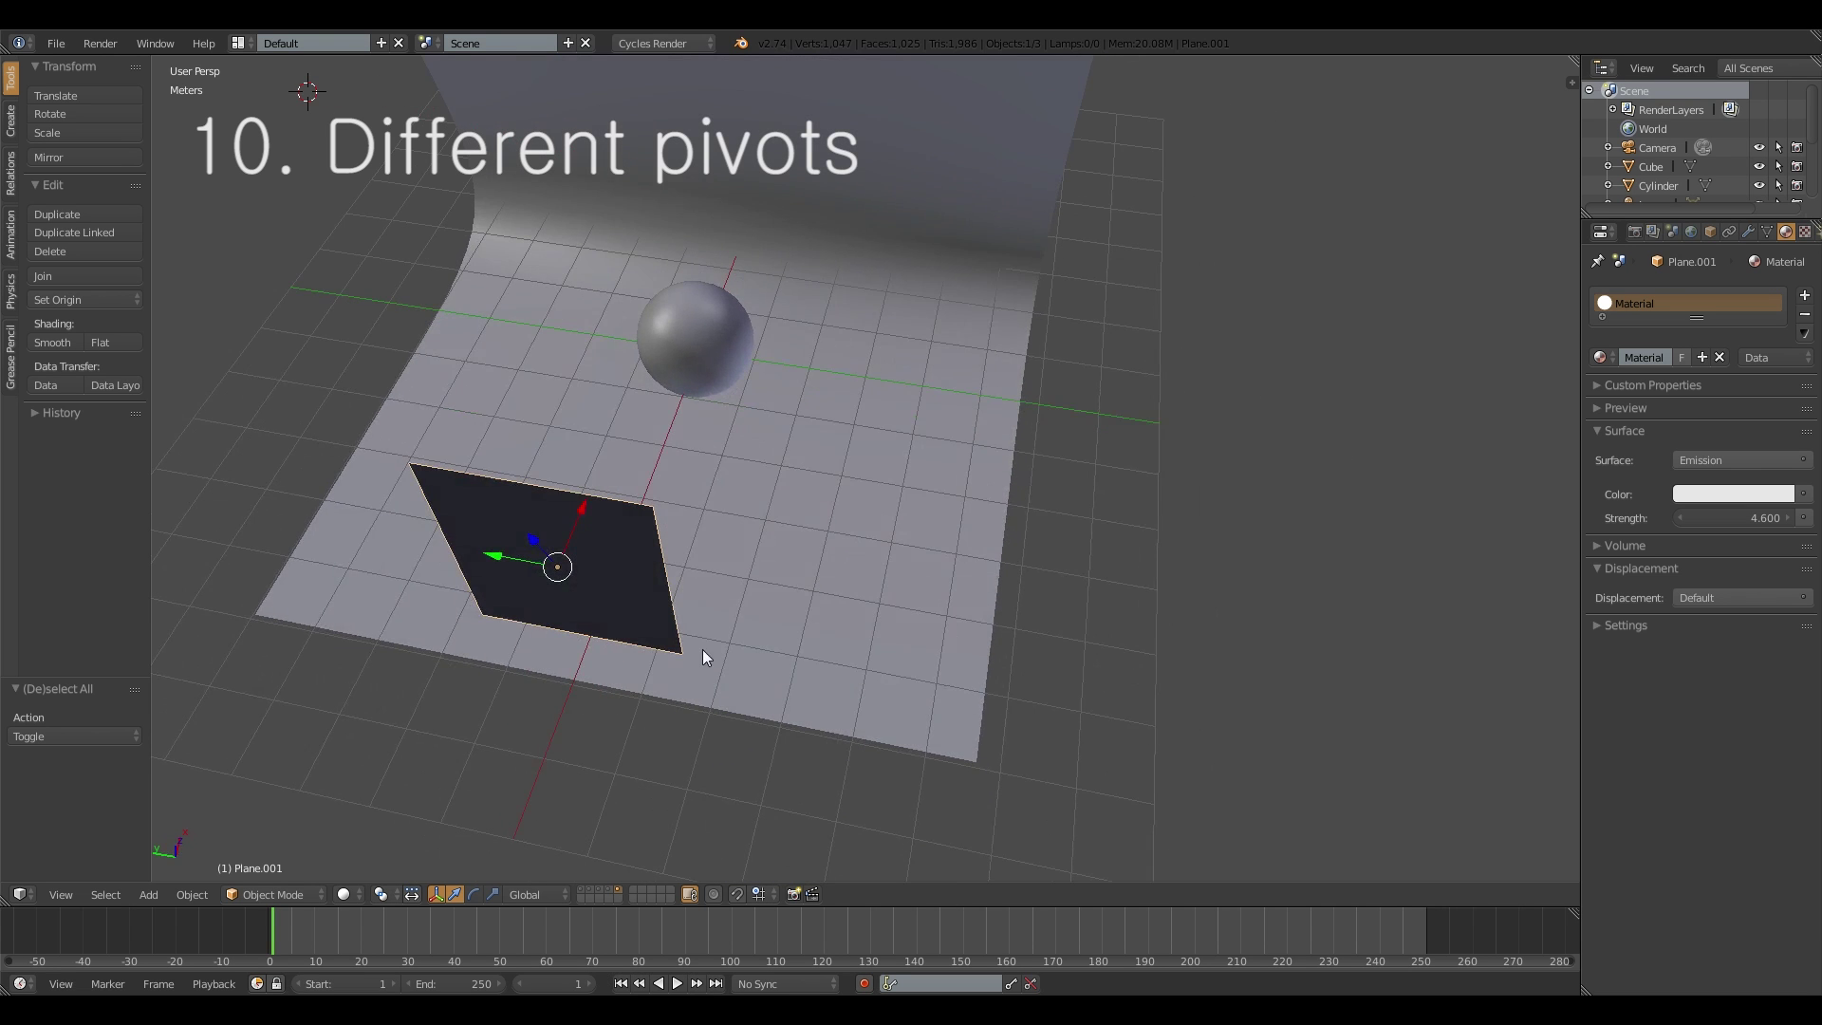
Step: In the top orthographic view, move the plane about 1.25 m along X and 3.12 m along Y
key(KP_7)
key(KP_5)
shift+middle_drag(726, 536, 675, 704)
scroll(676, 704, down, 7)
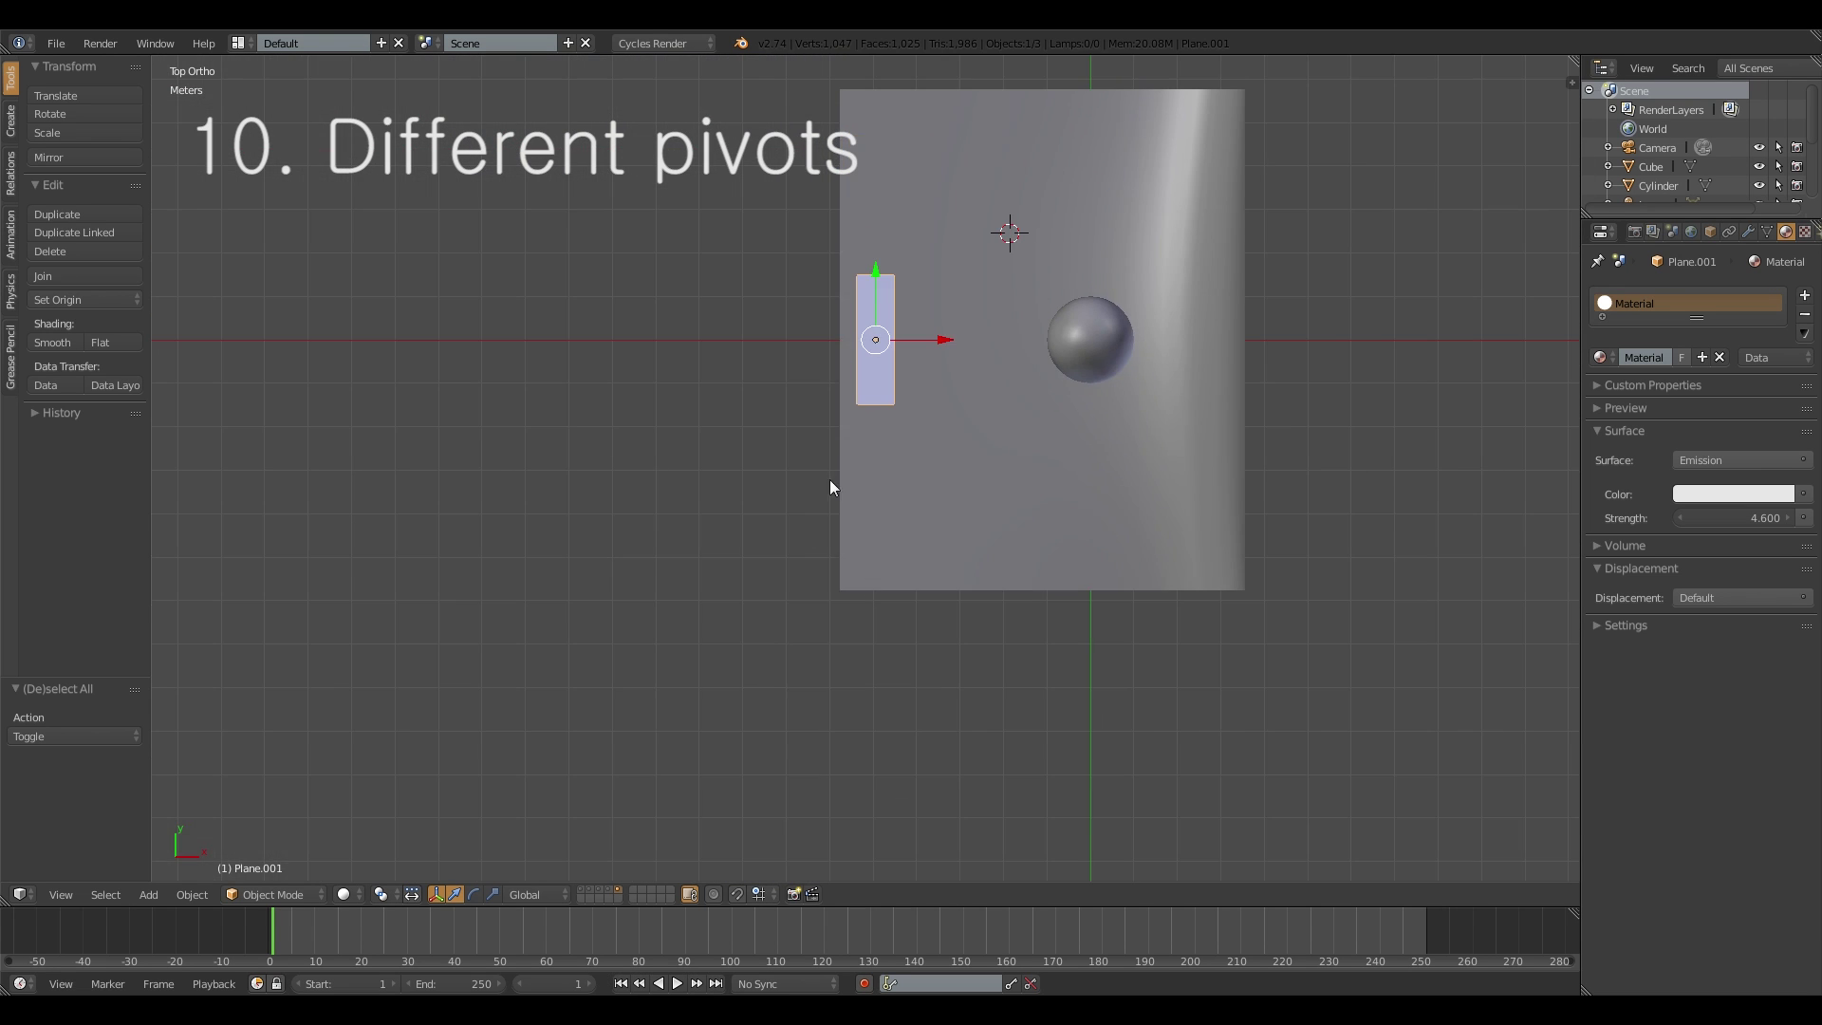
key(g)
click(794, 286)
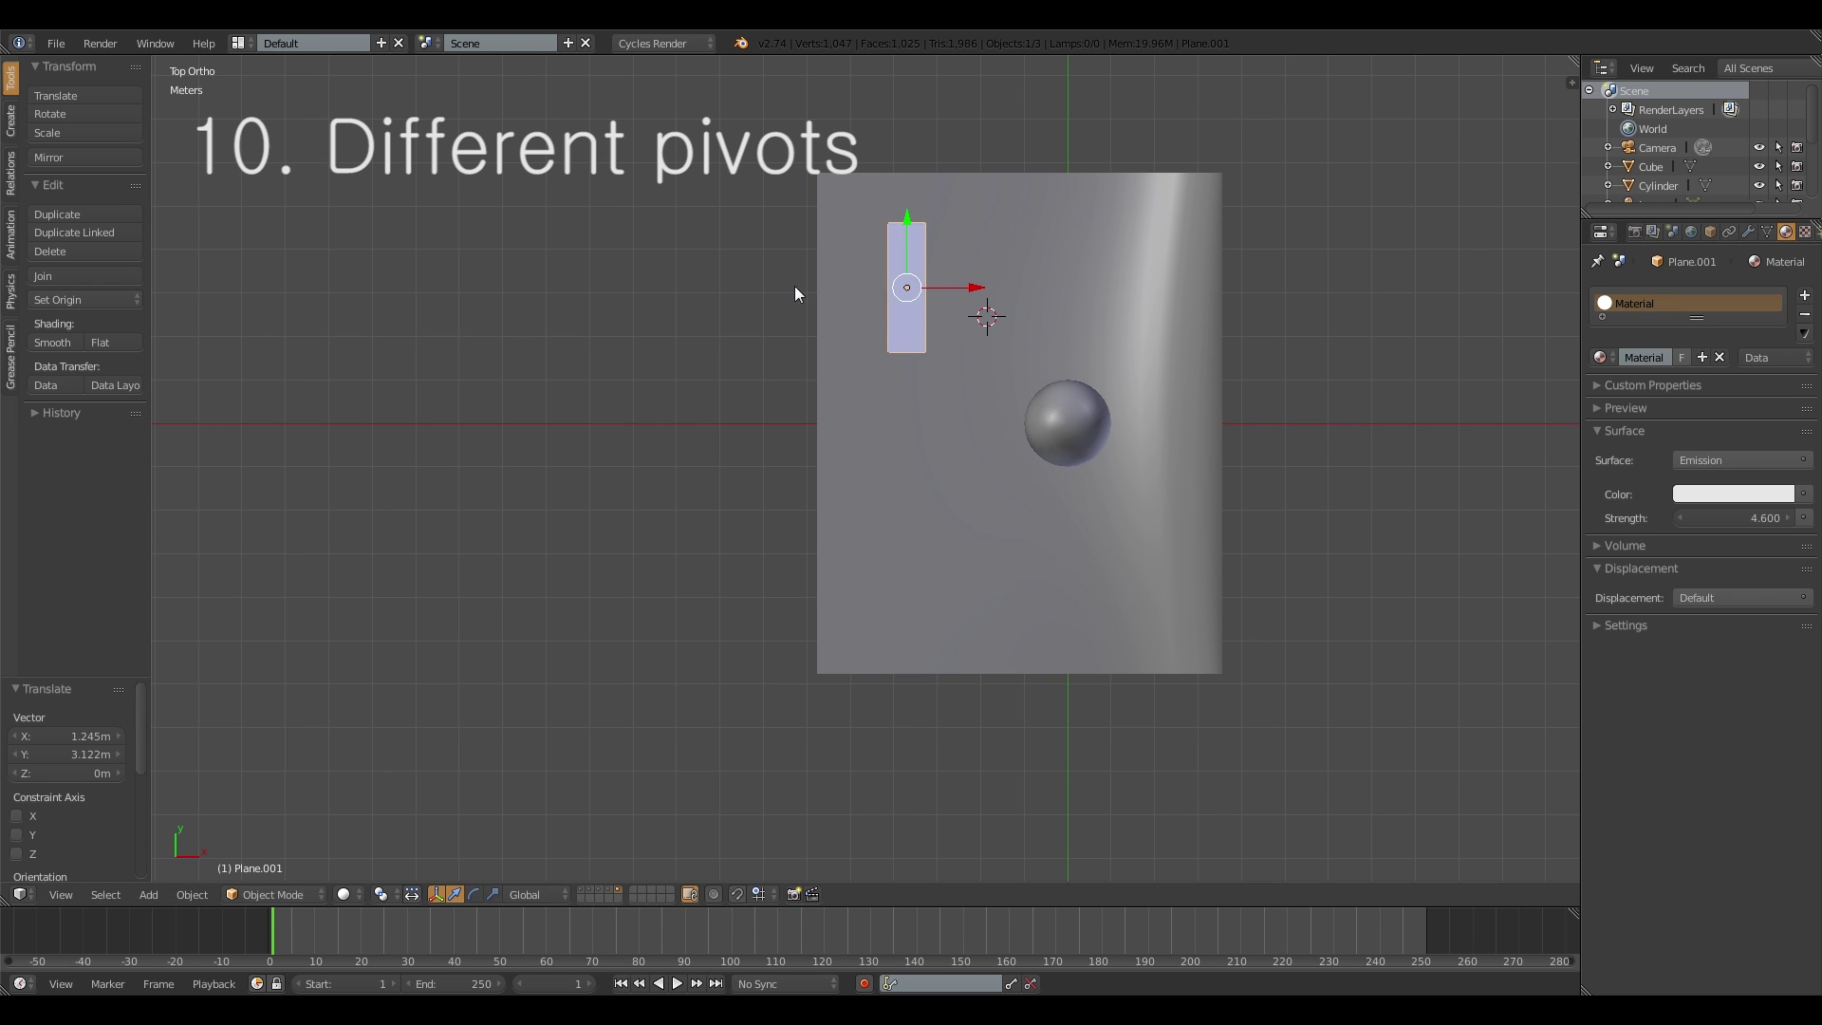
Step: Rotate the plane to a diagonal angle facing the sphere and move it about 76 cm along X and 61 cm along Y
key(r)
click(1129, 271)
key(g)
click(1129, 243)
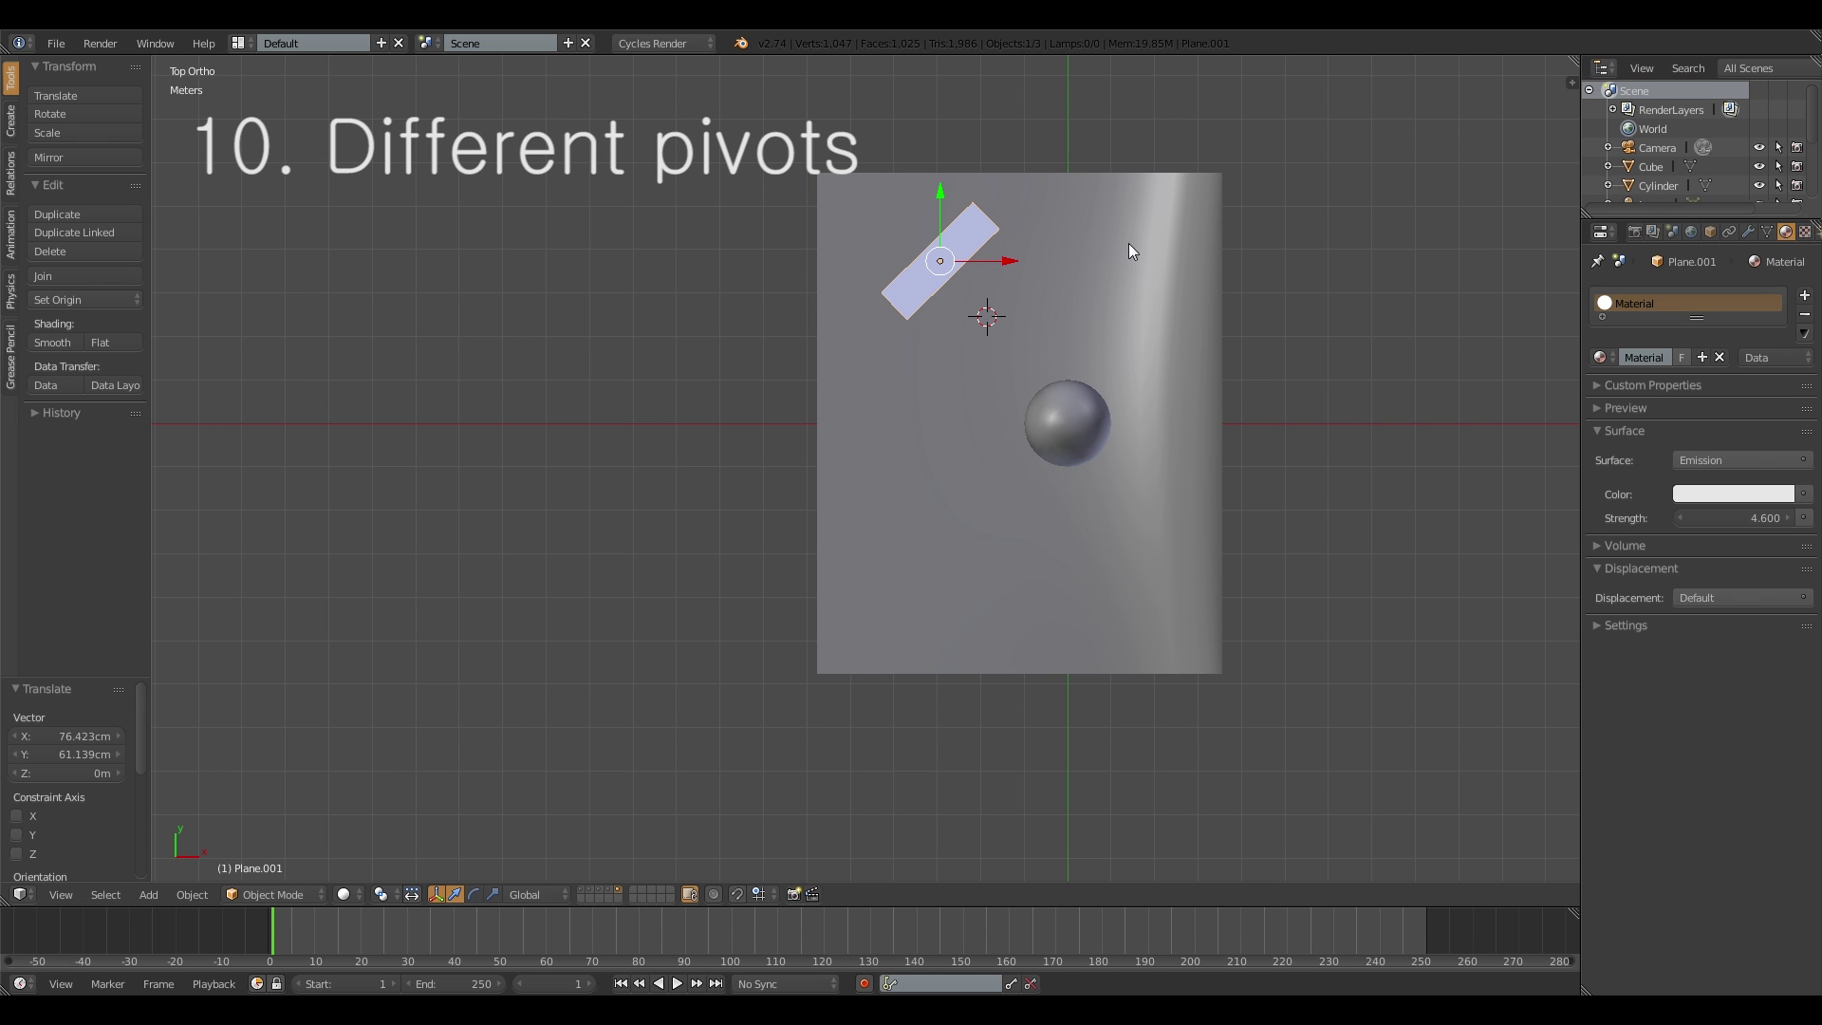
Step: Undo the emissive plane's recent moves and rotation
middle_drag(776, 302, 835, 361)
key(ctrl+z)
middle_drag(834, 362, 835, 325)
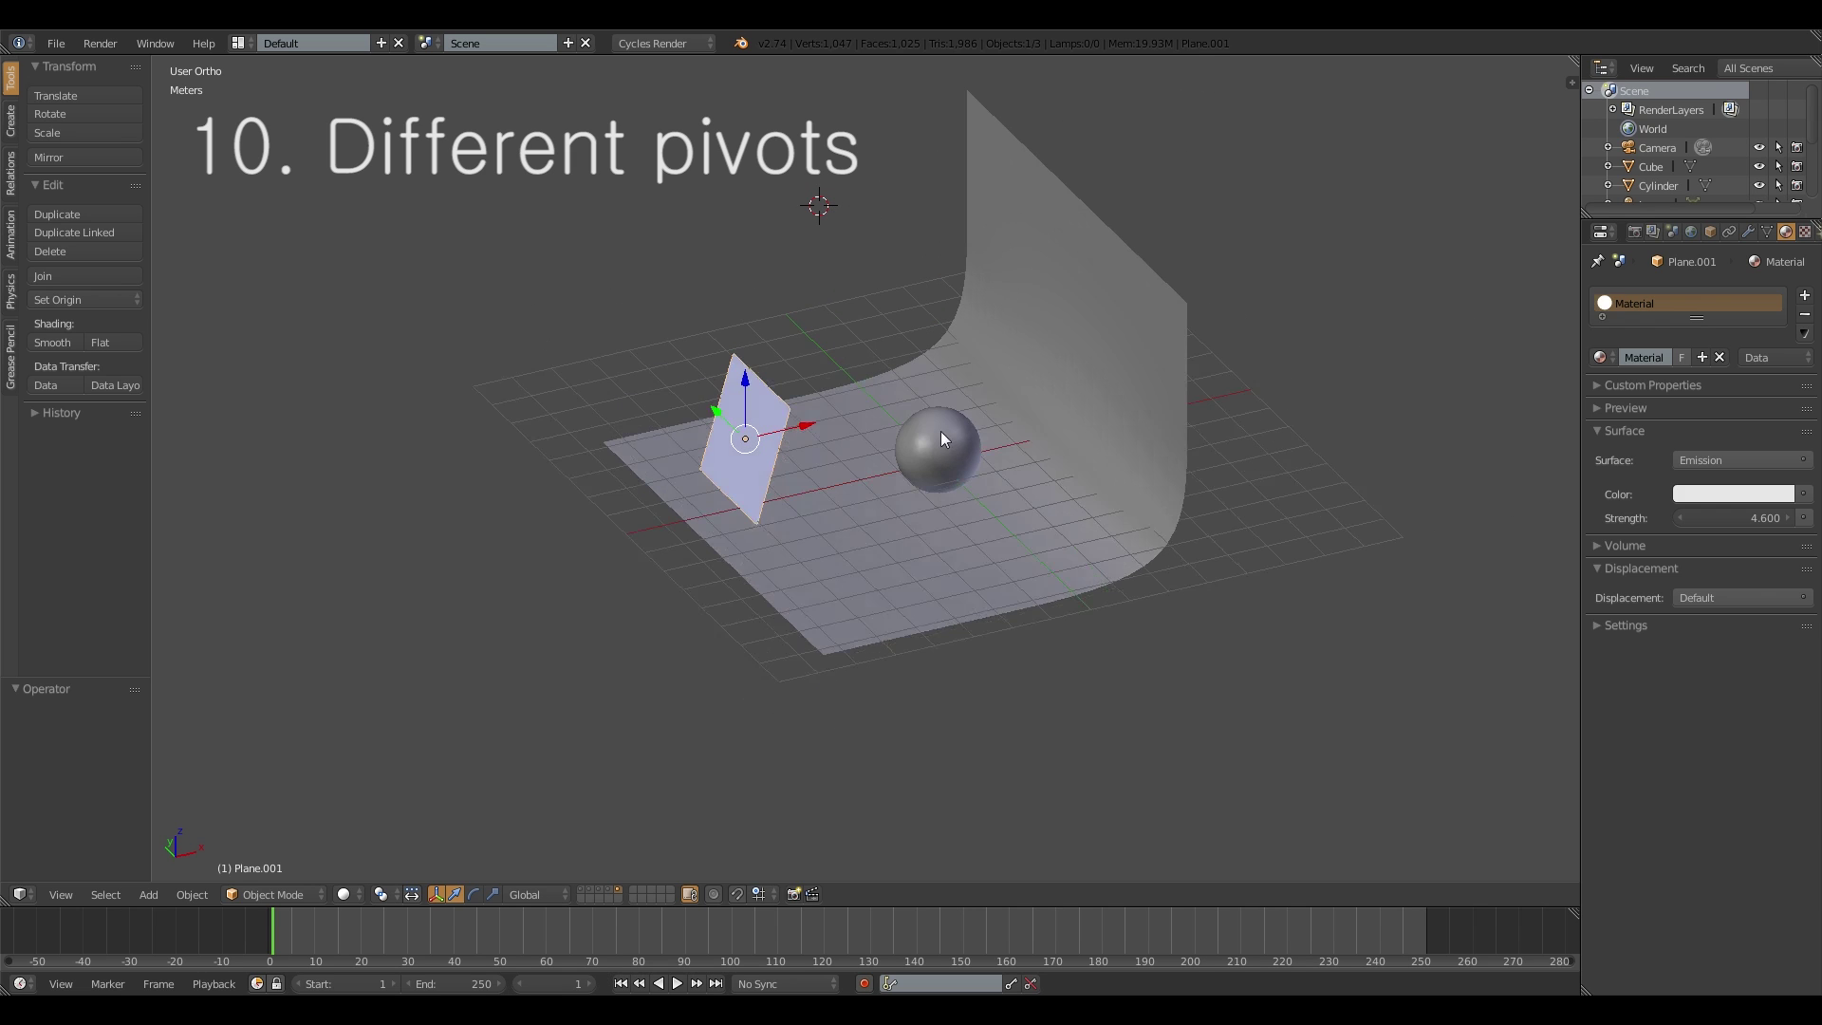
Step: Select the sphere and snap the 3D cursor to its centre
right_click(941, 431)
shift+middle_drag(950, 392, 900, 565)
scroll(818, 303, up, 4)
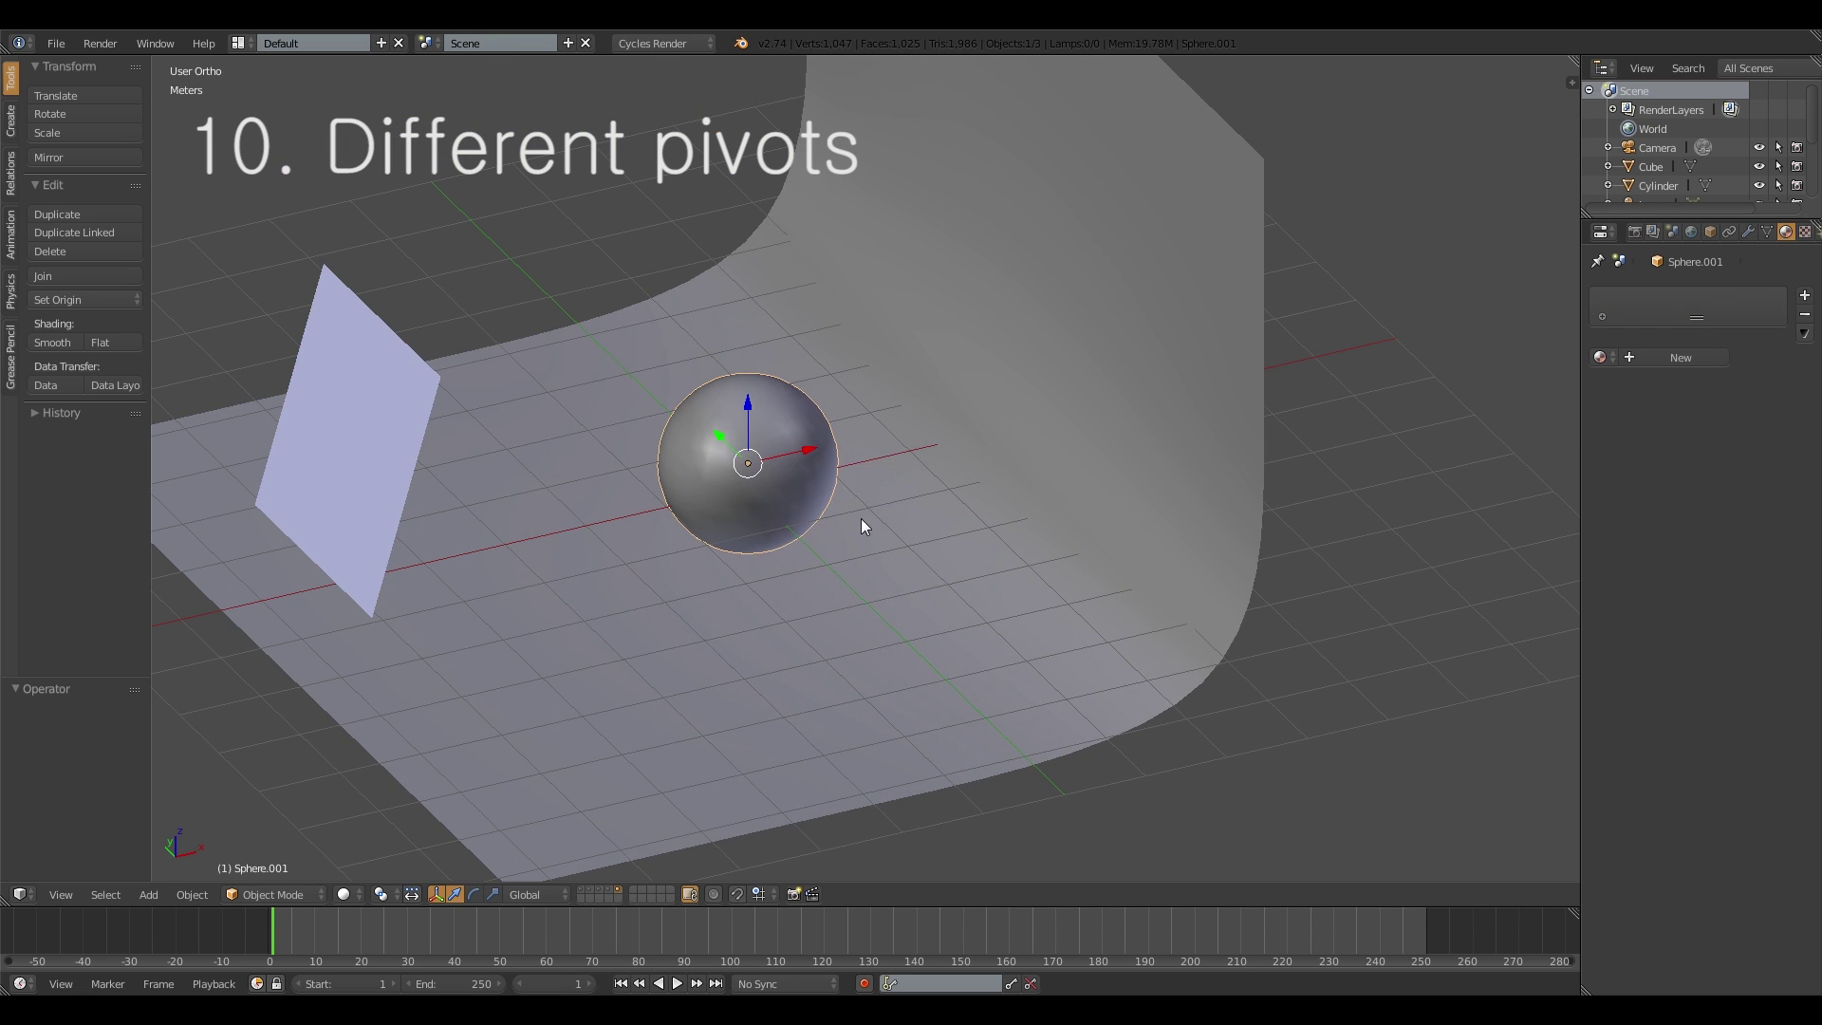
key(shift+s)
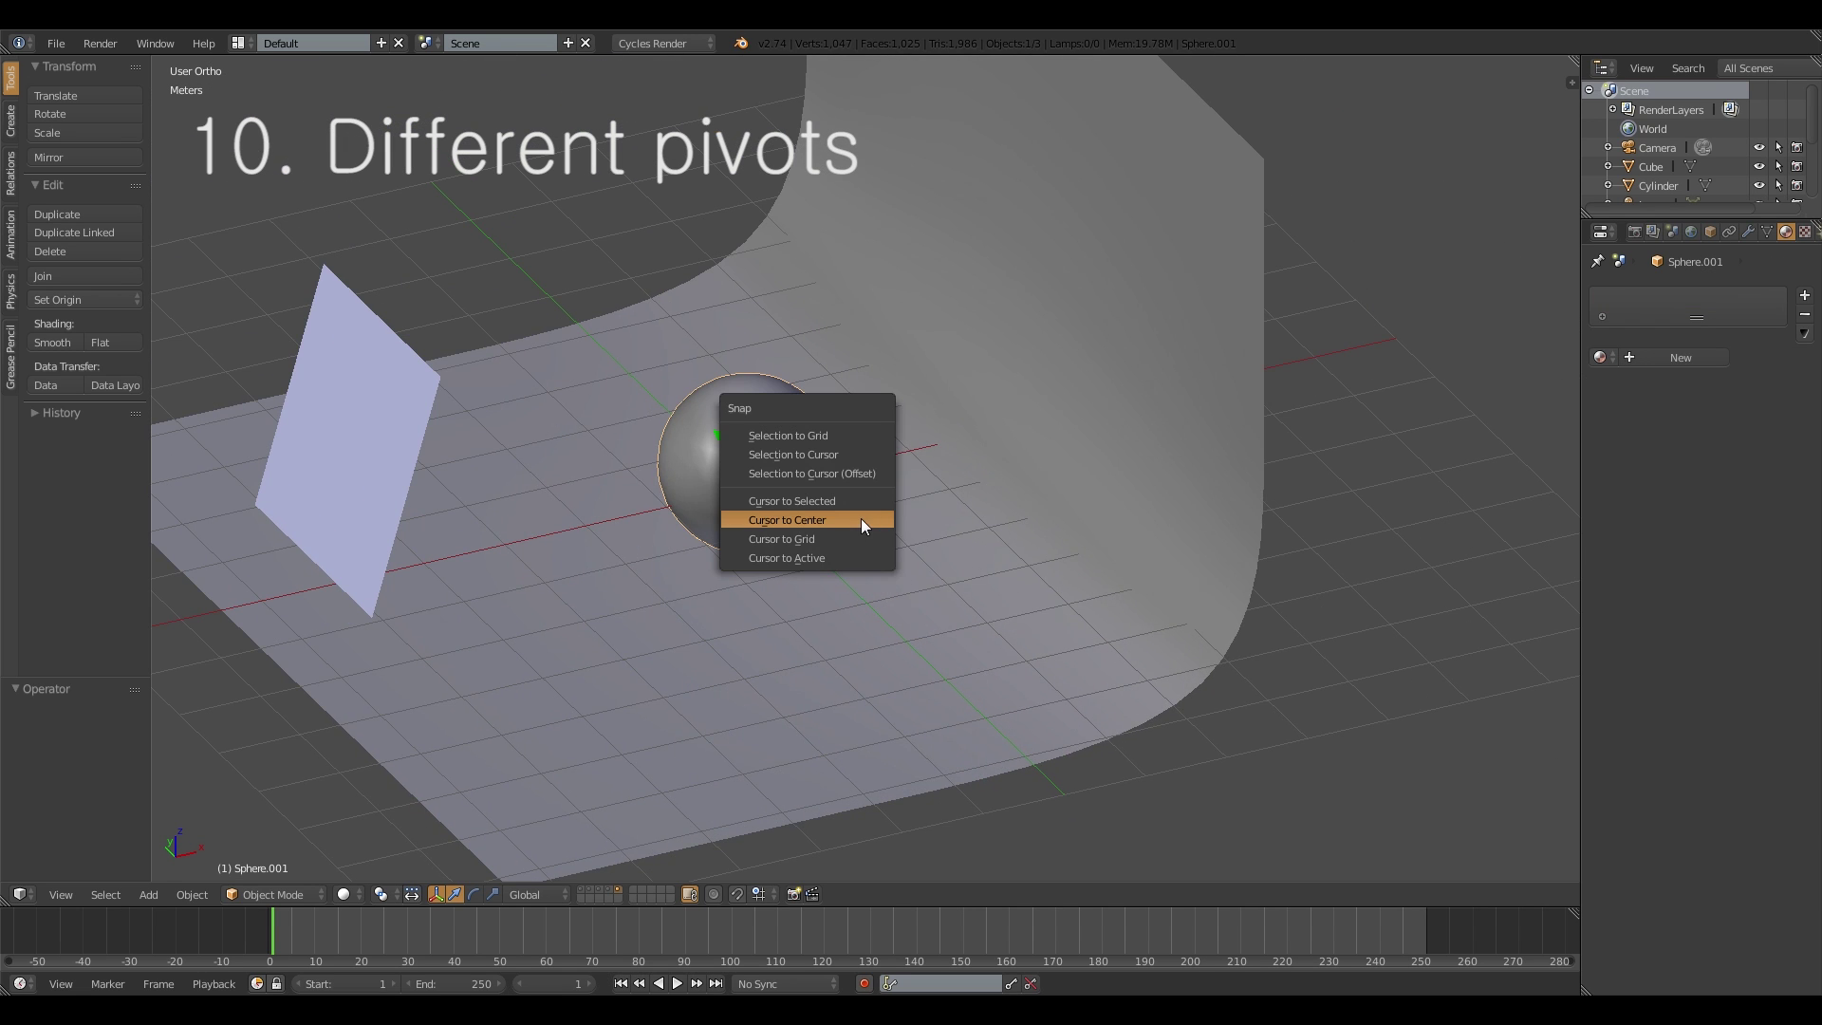
click(805, 503)
middle_drag(806, 502, 760, 438)
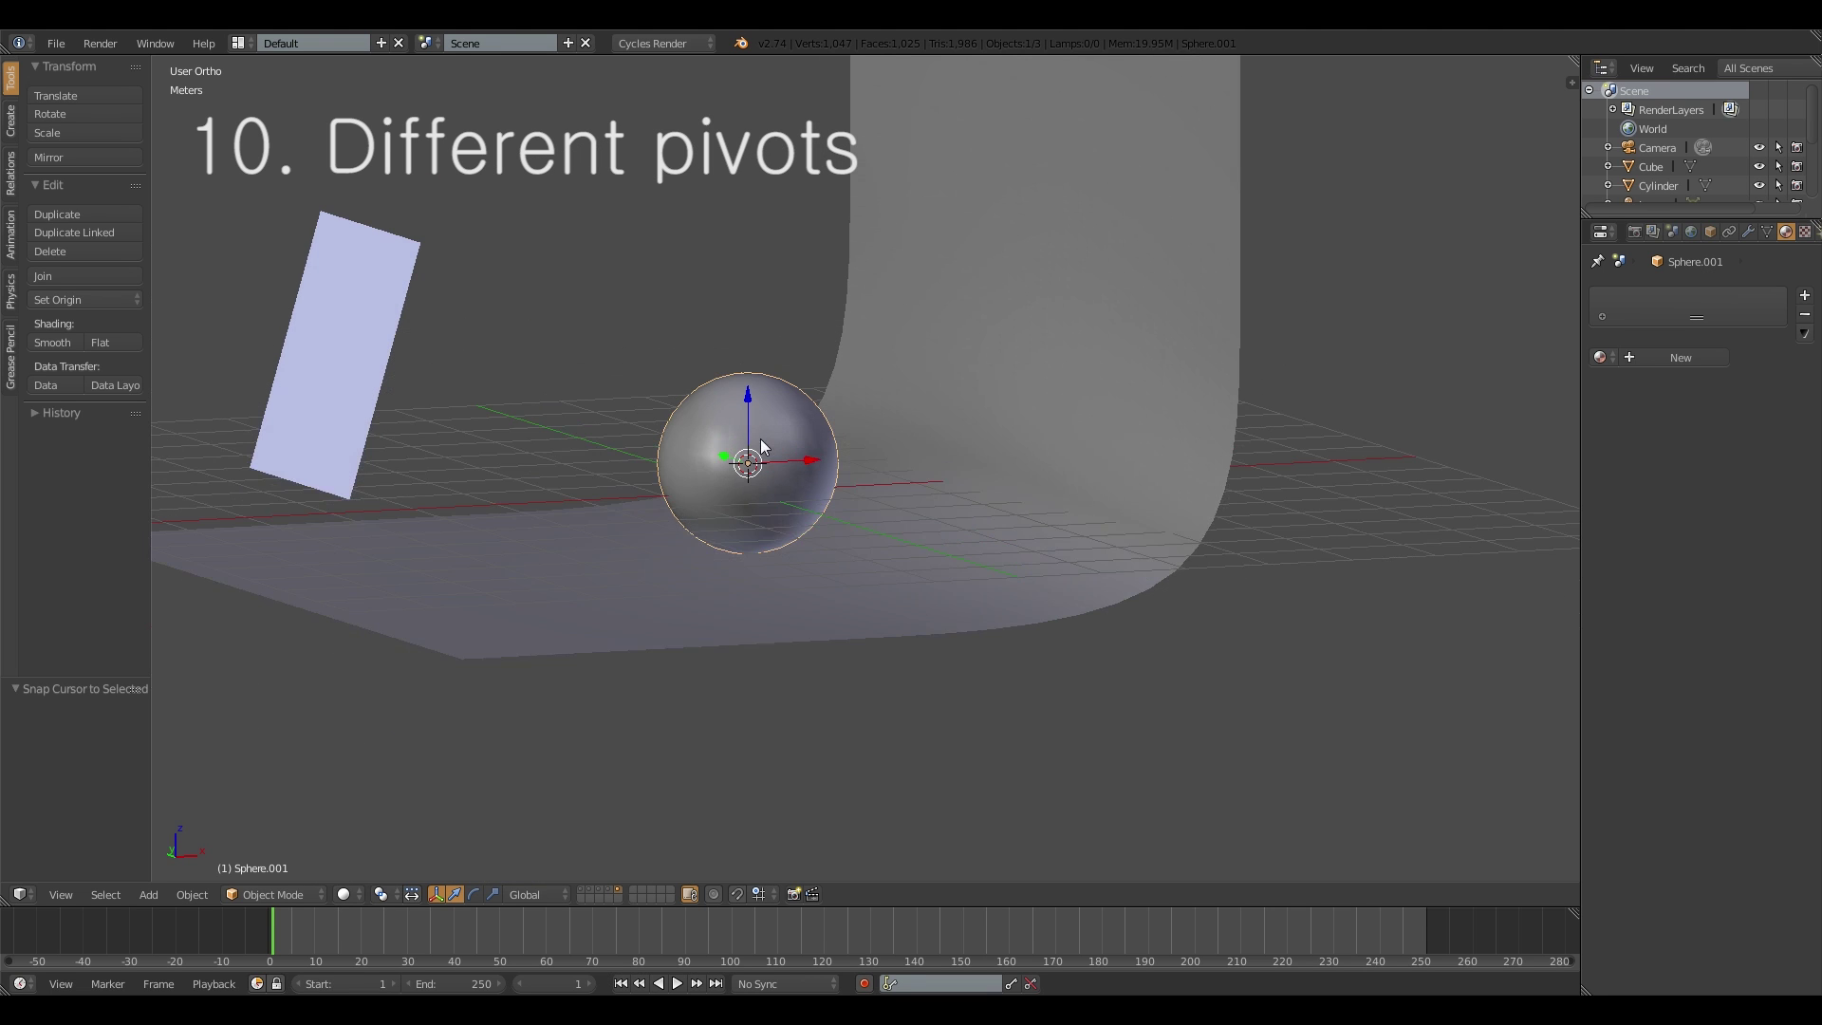
middle_drag(677, 529, 847, 468)
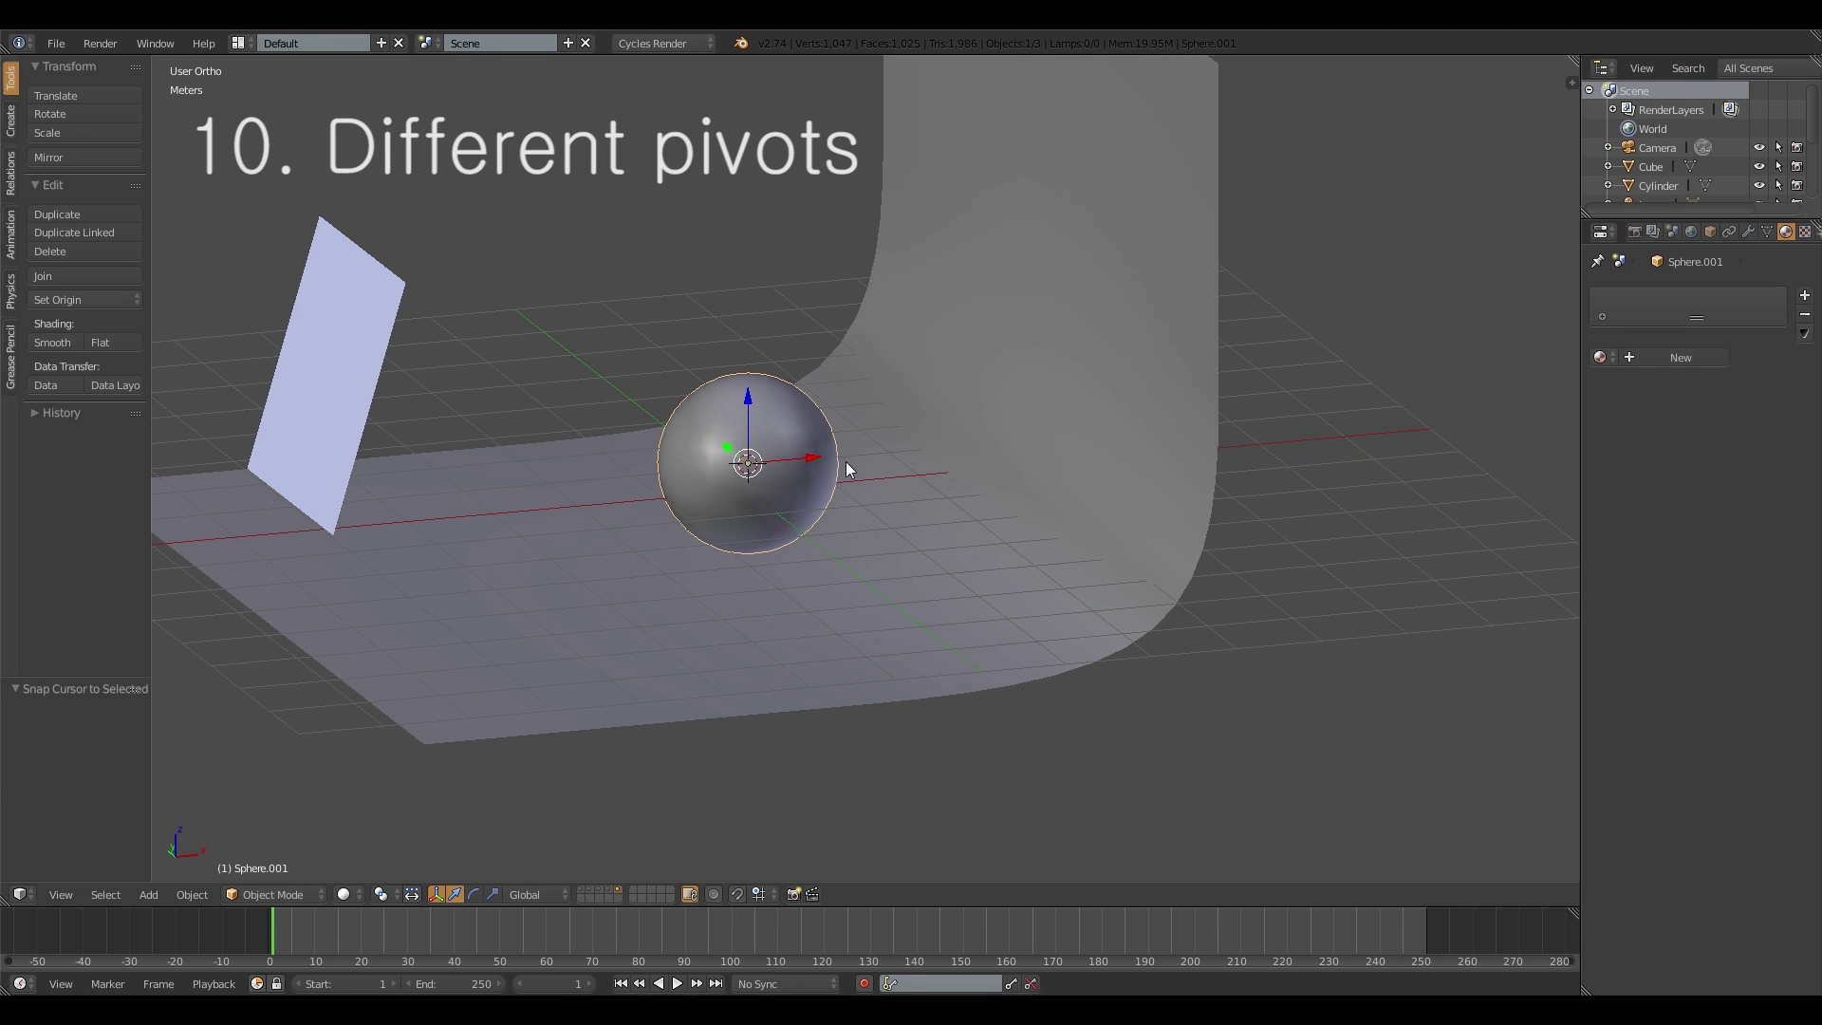
Step: Set the pivot point to 3D Cursor and select the emissive plane
middle_drag(729, 440, 768, 446)
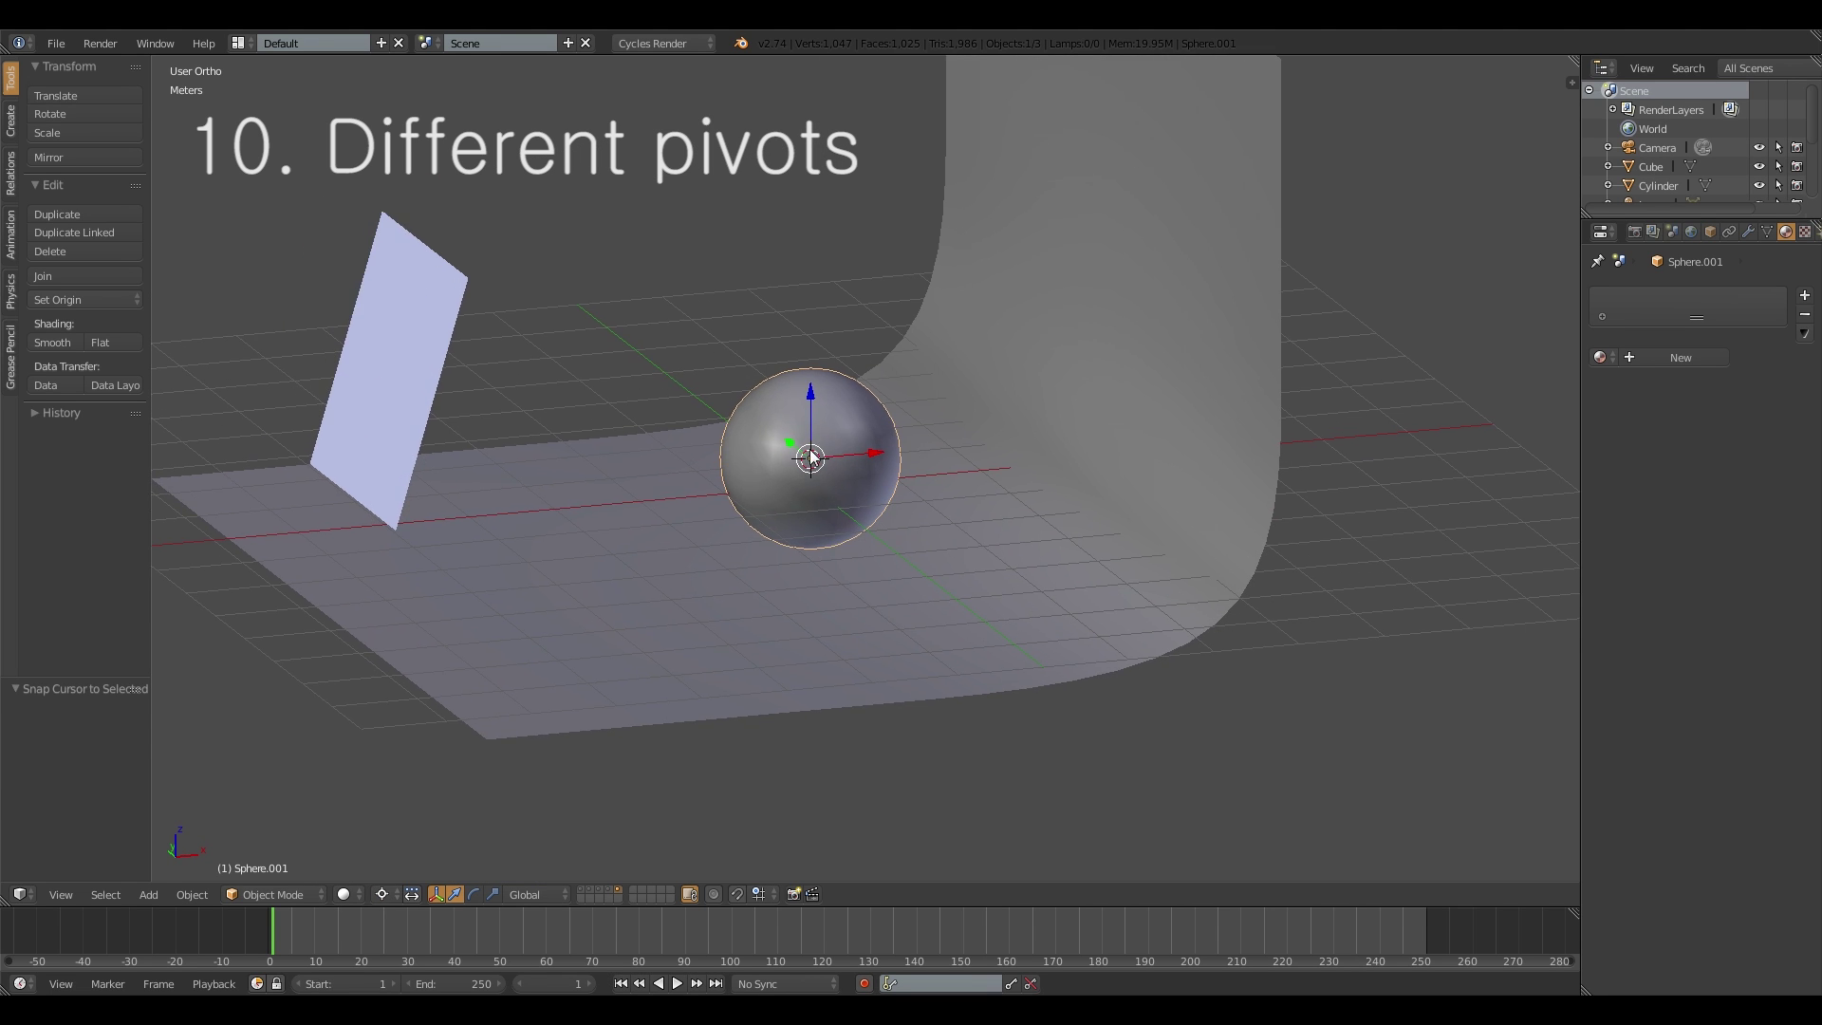
right_click(413, 354)
middle_drag(414, 355, 493, 372)
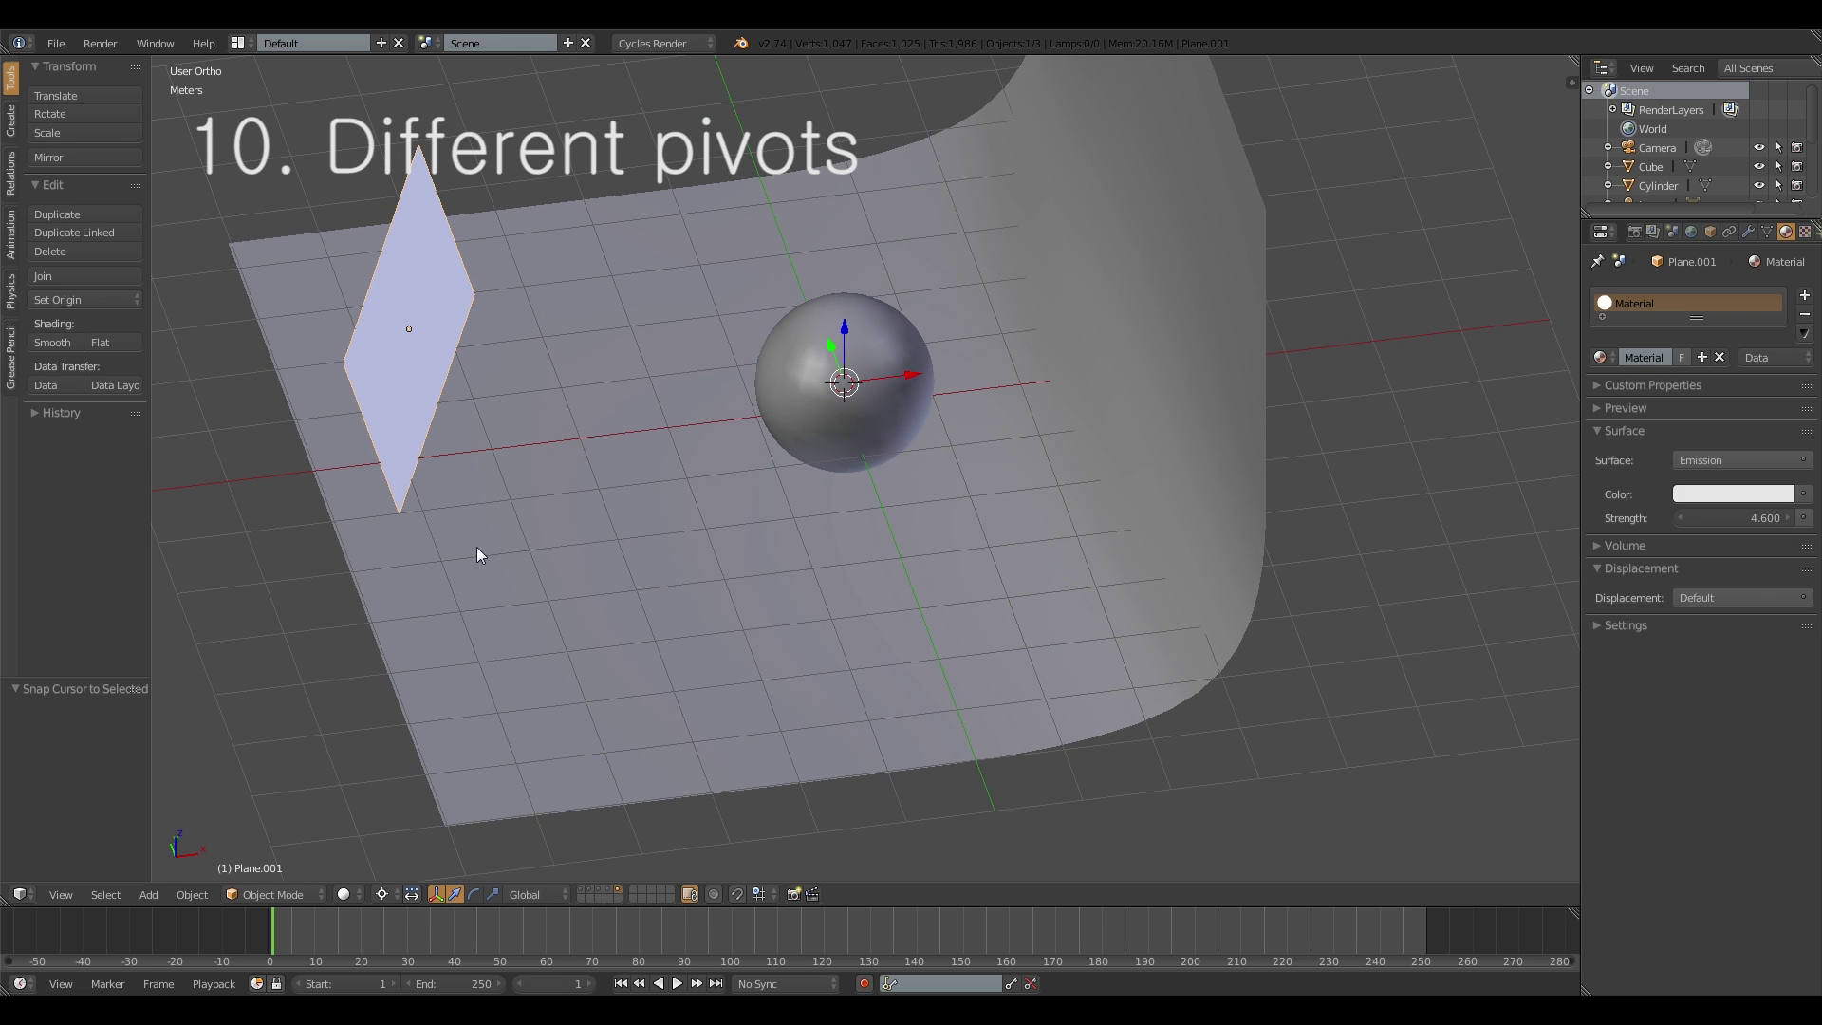
Step: Try rotating the emissive plane around the sphere, first about the global Z axis and again about the view axis
key(r)
key(z)
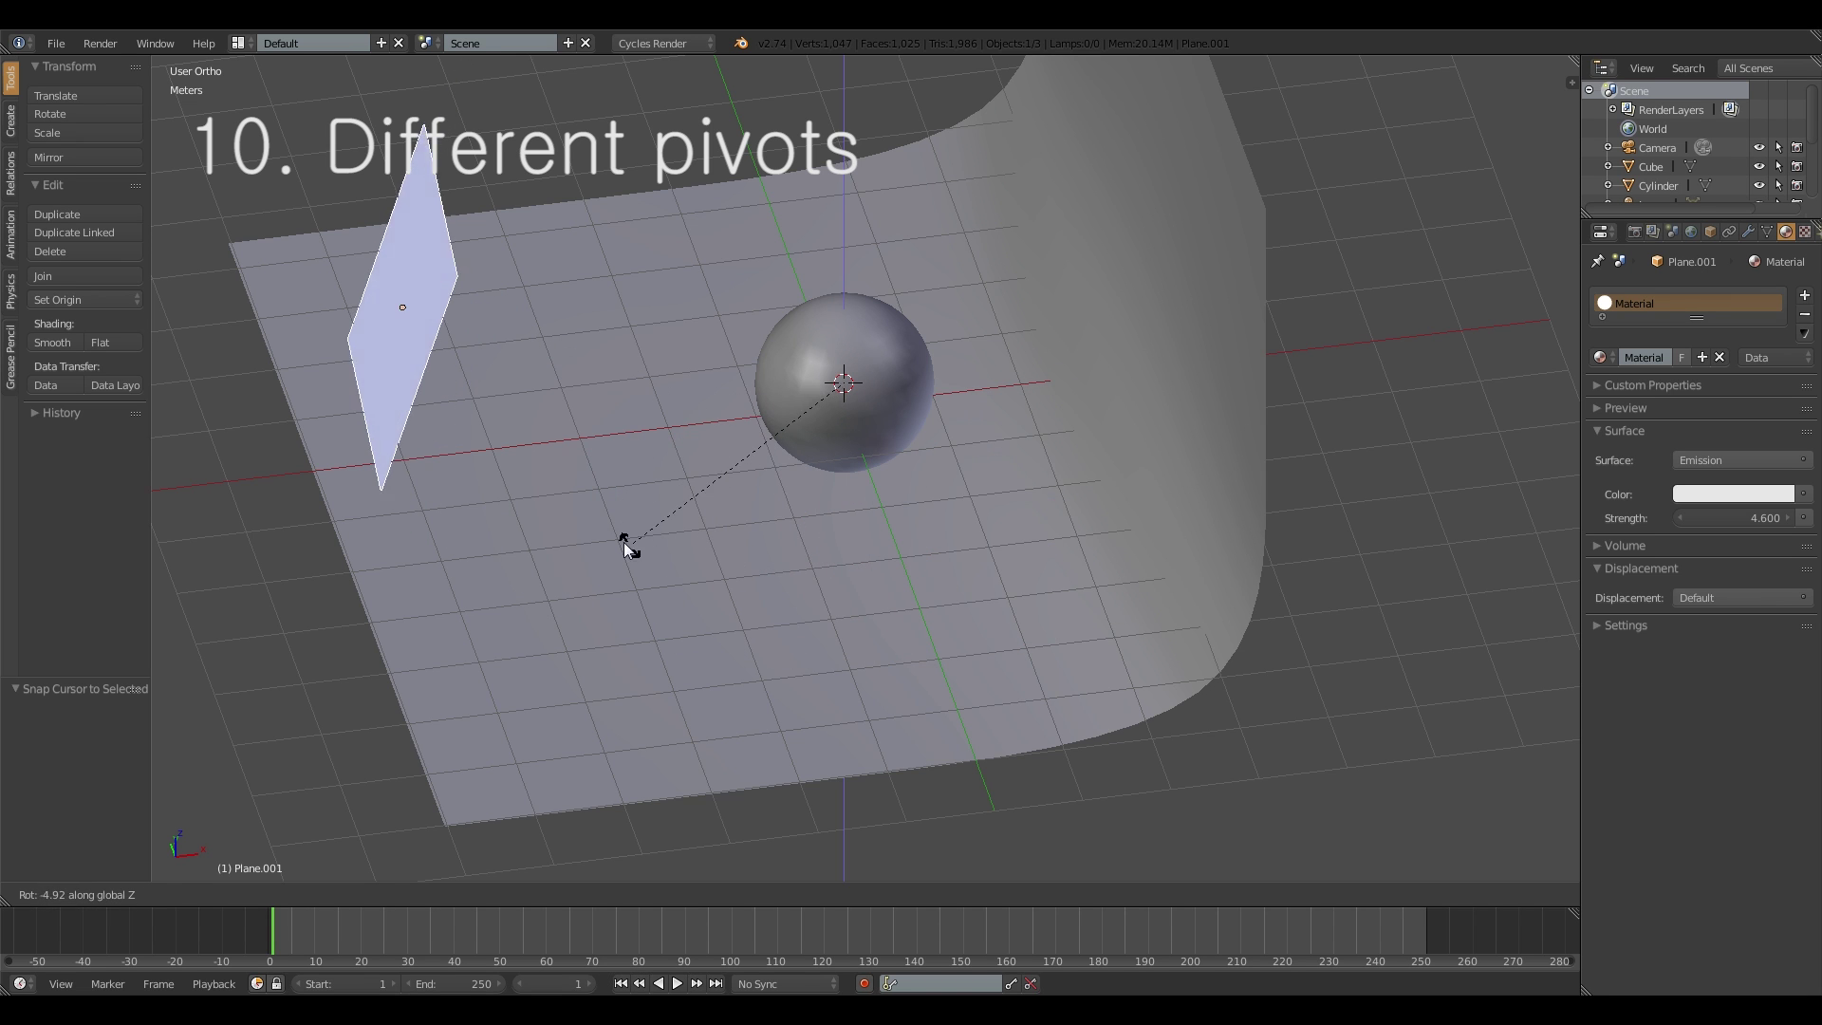
click(589, 563)
middle_drag(589, 564, 530, 476)
key(r)
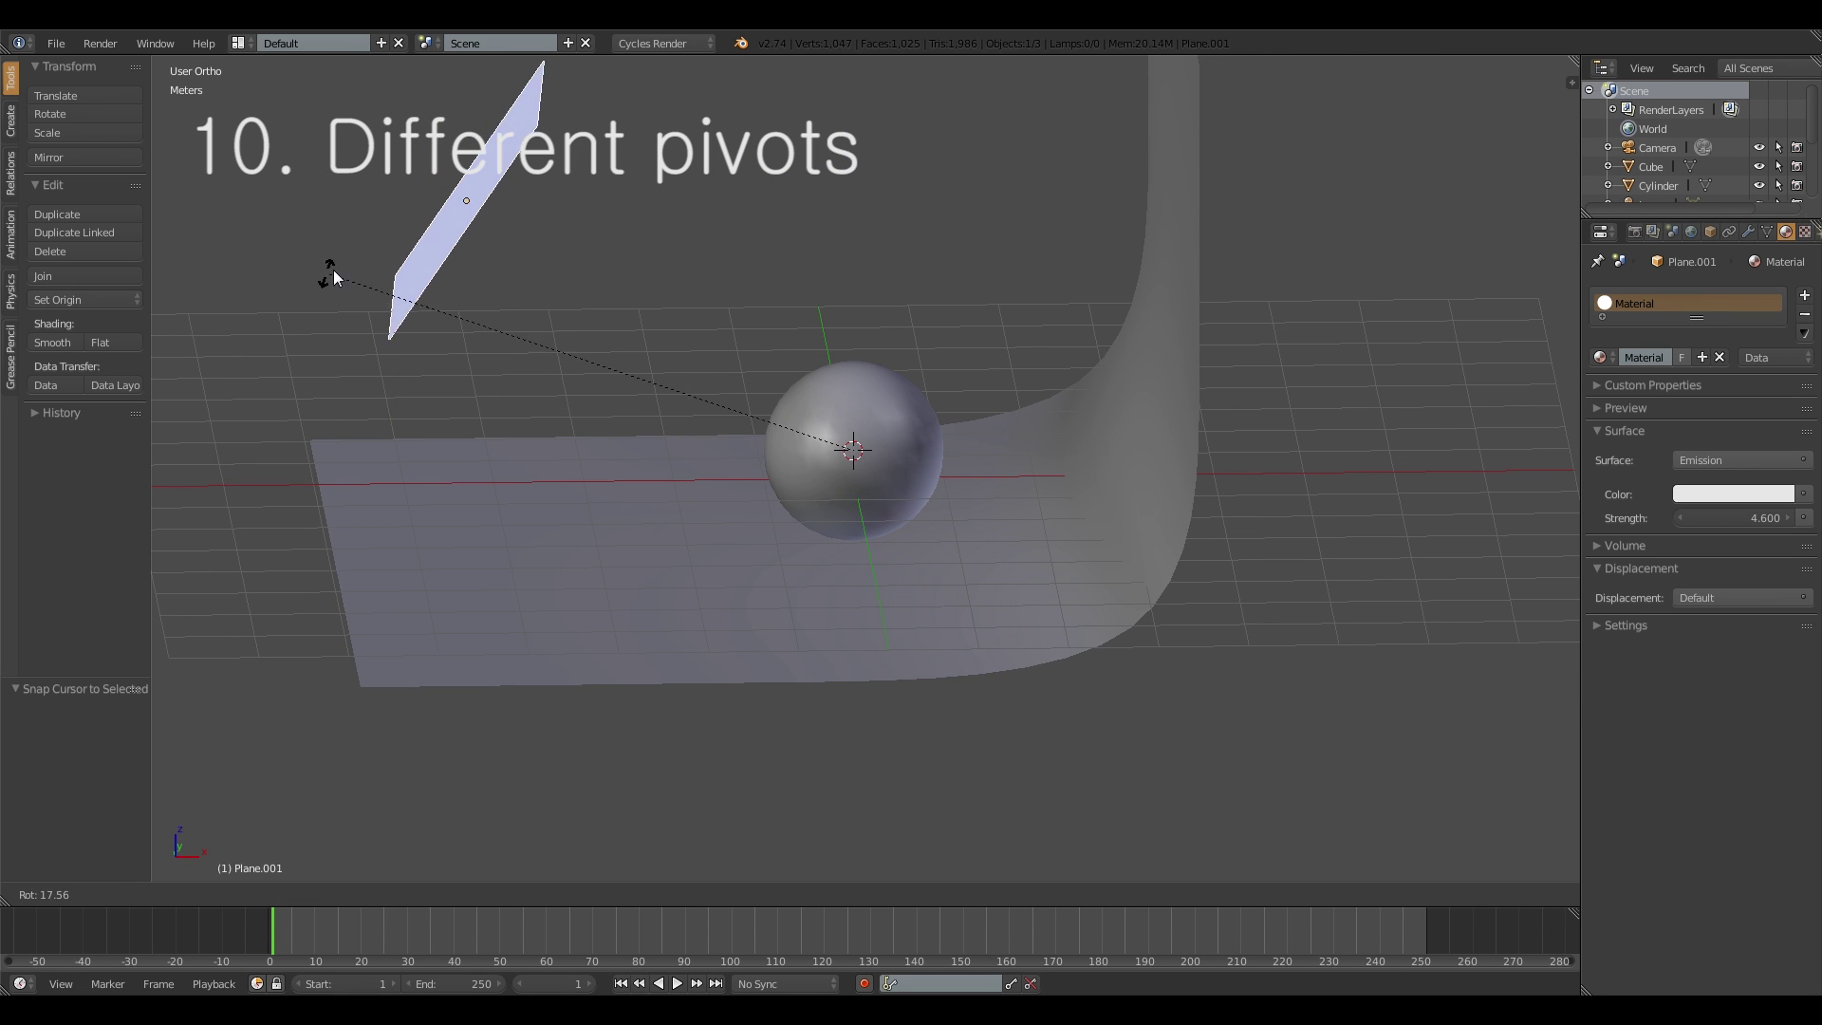
click(446, 393)
Step: Try trackball rotations that swing the emissive plane around and above the sphere from different viewing angles
middle_drag(459, 395, 516, 411)
key(r)
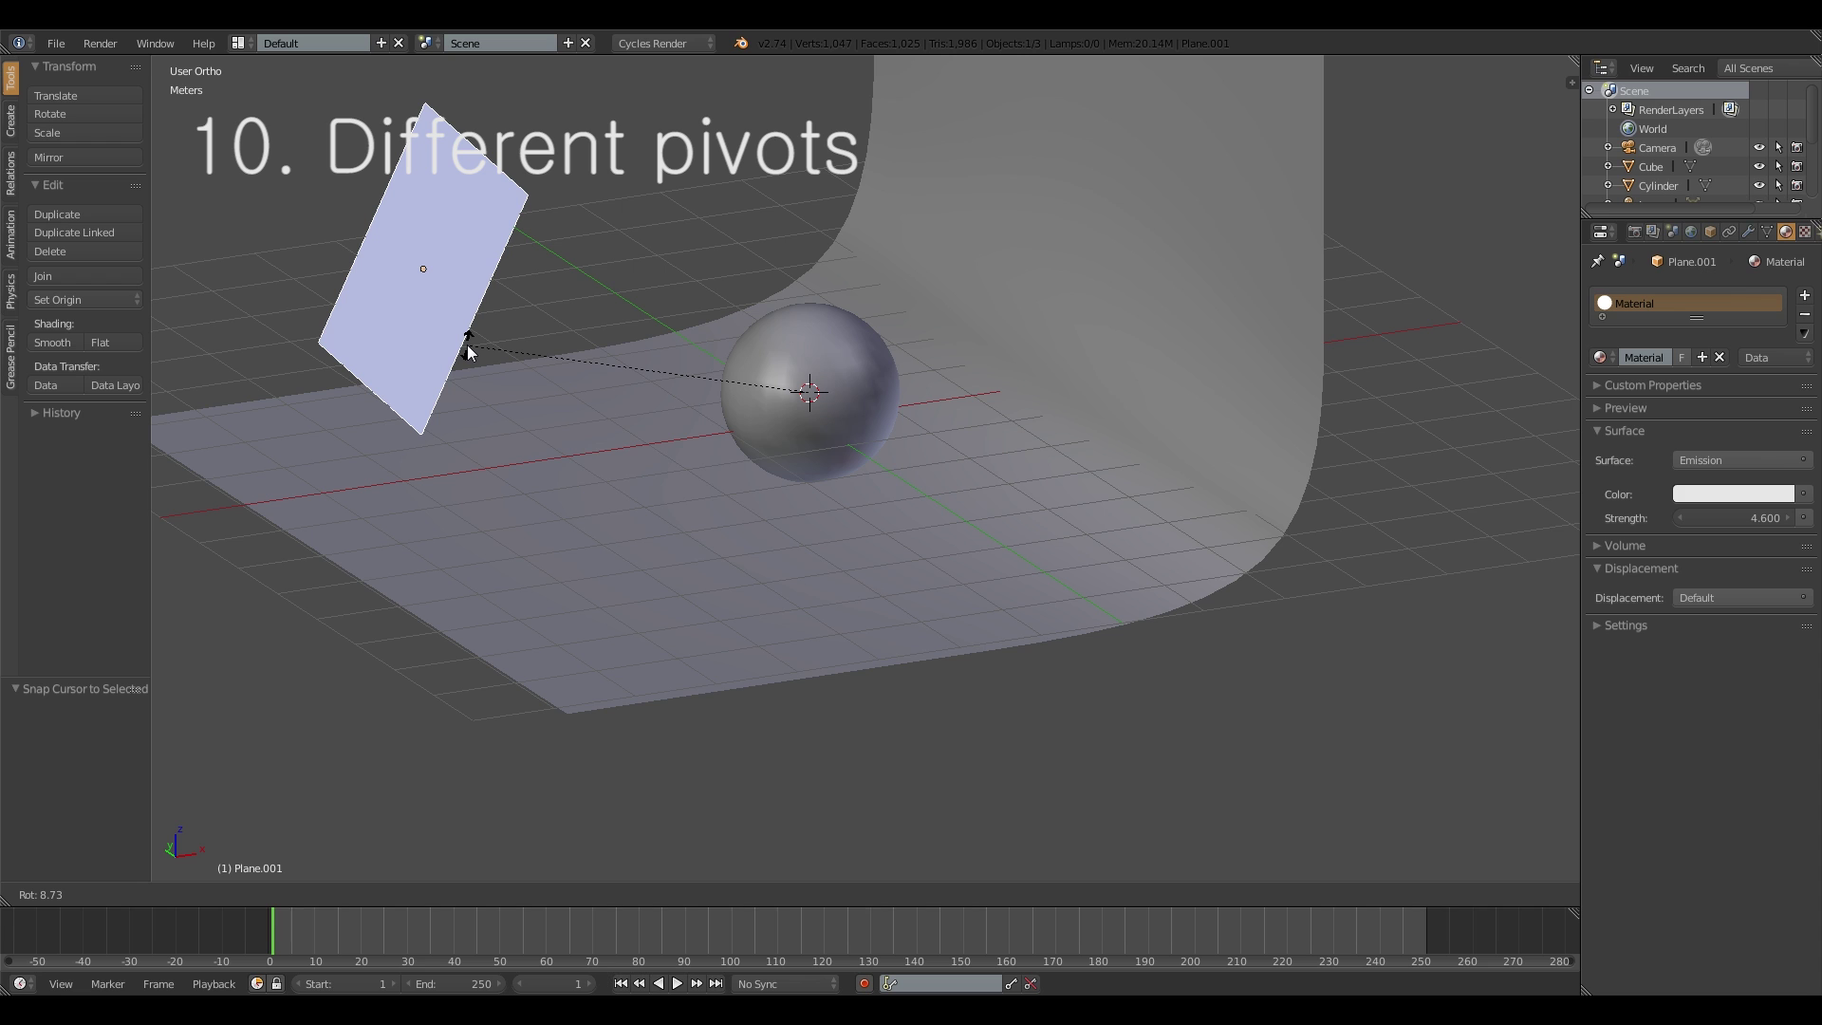
key(r)
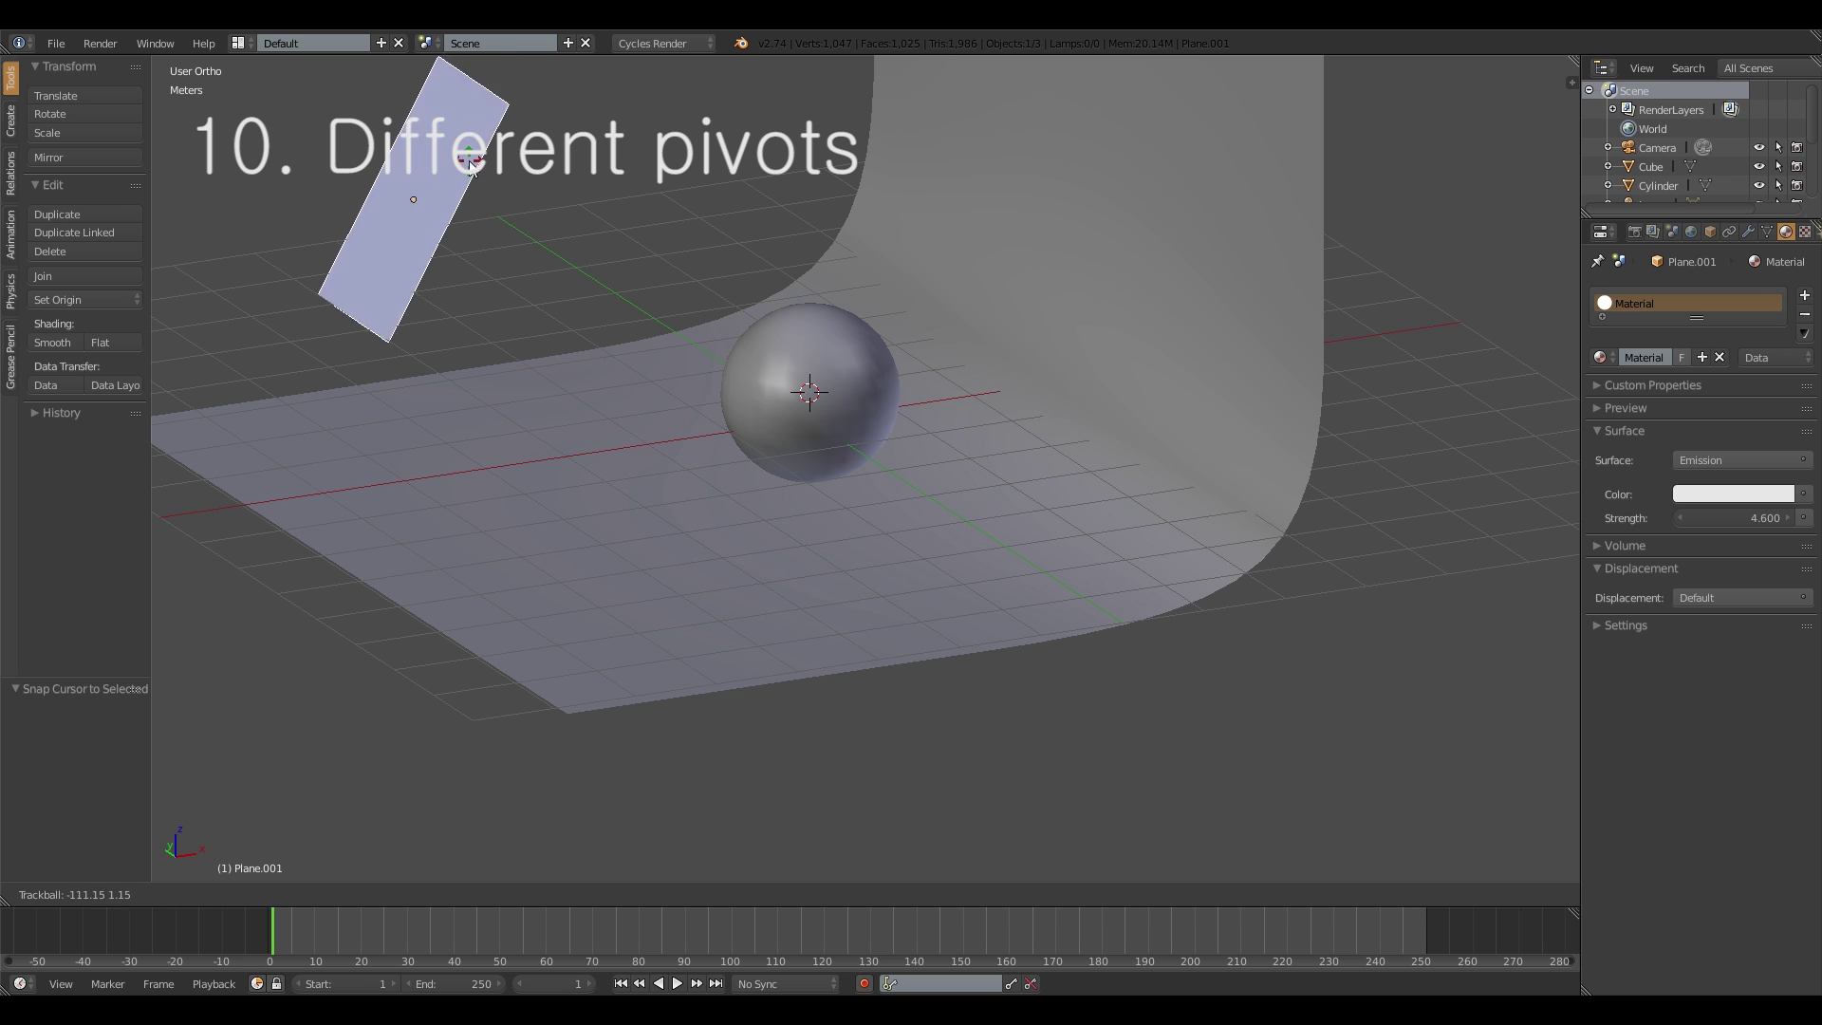
right_click(622, 457)
middle_drag(622, 457, 557, 528)
key(r)
key(r)
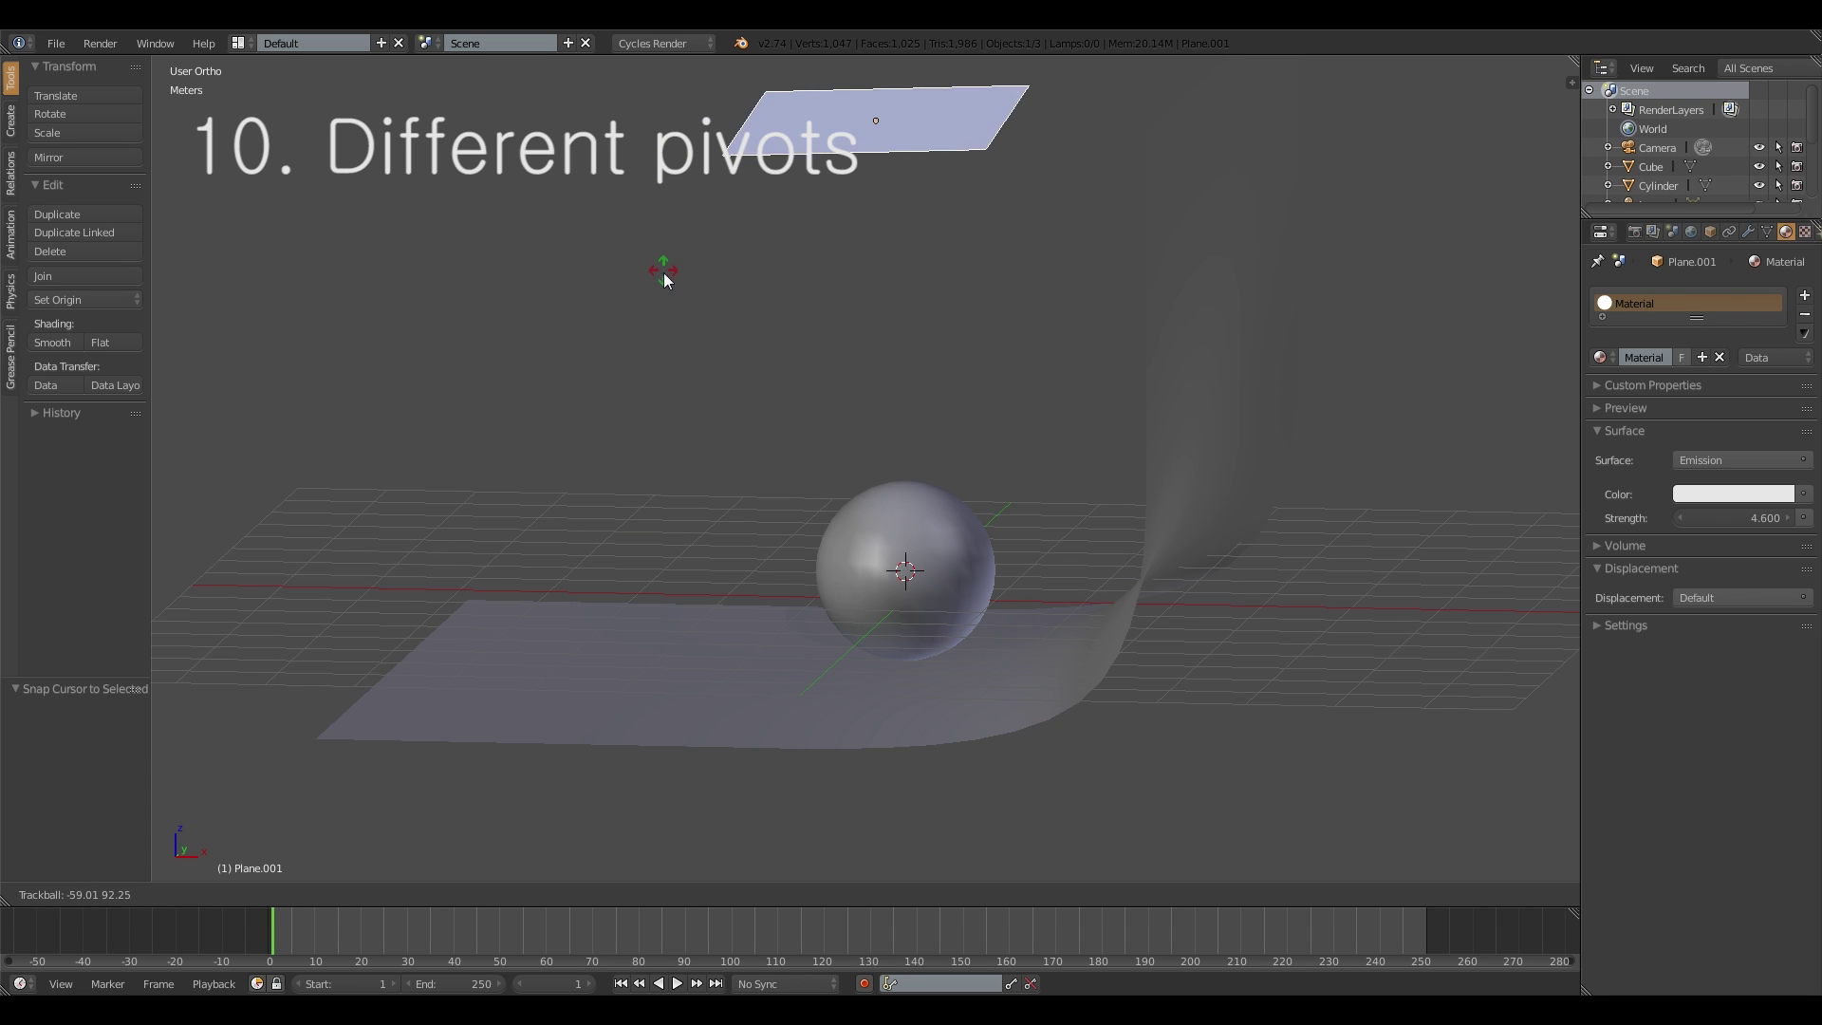
click(605, 368)
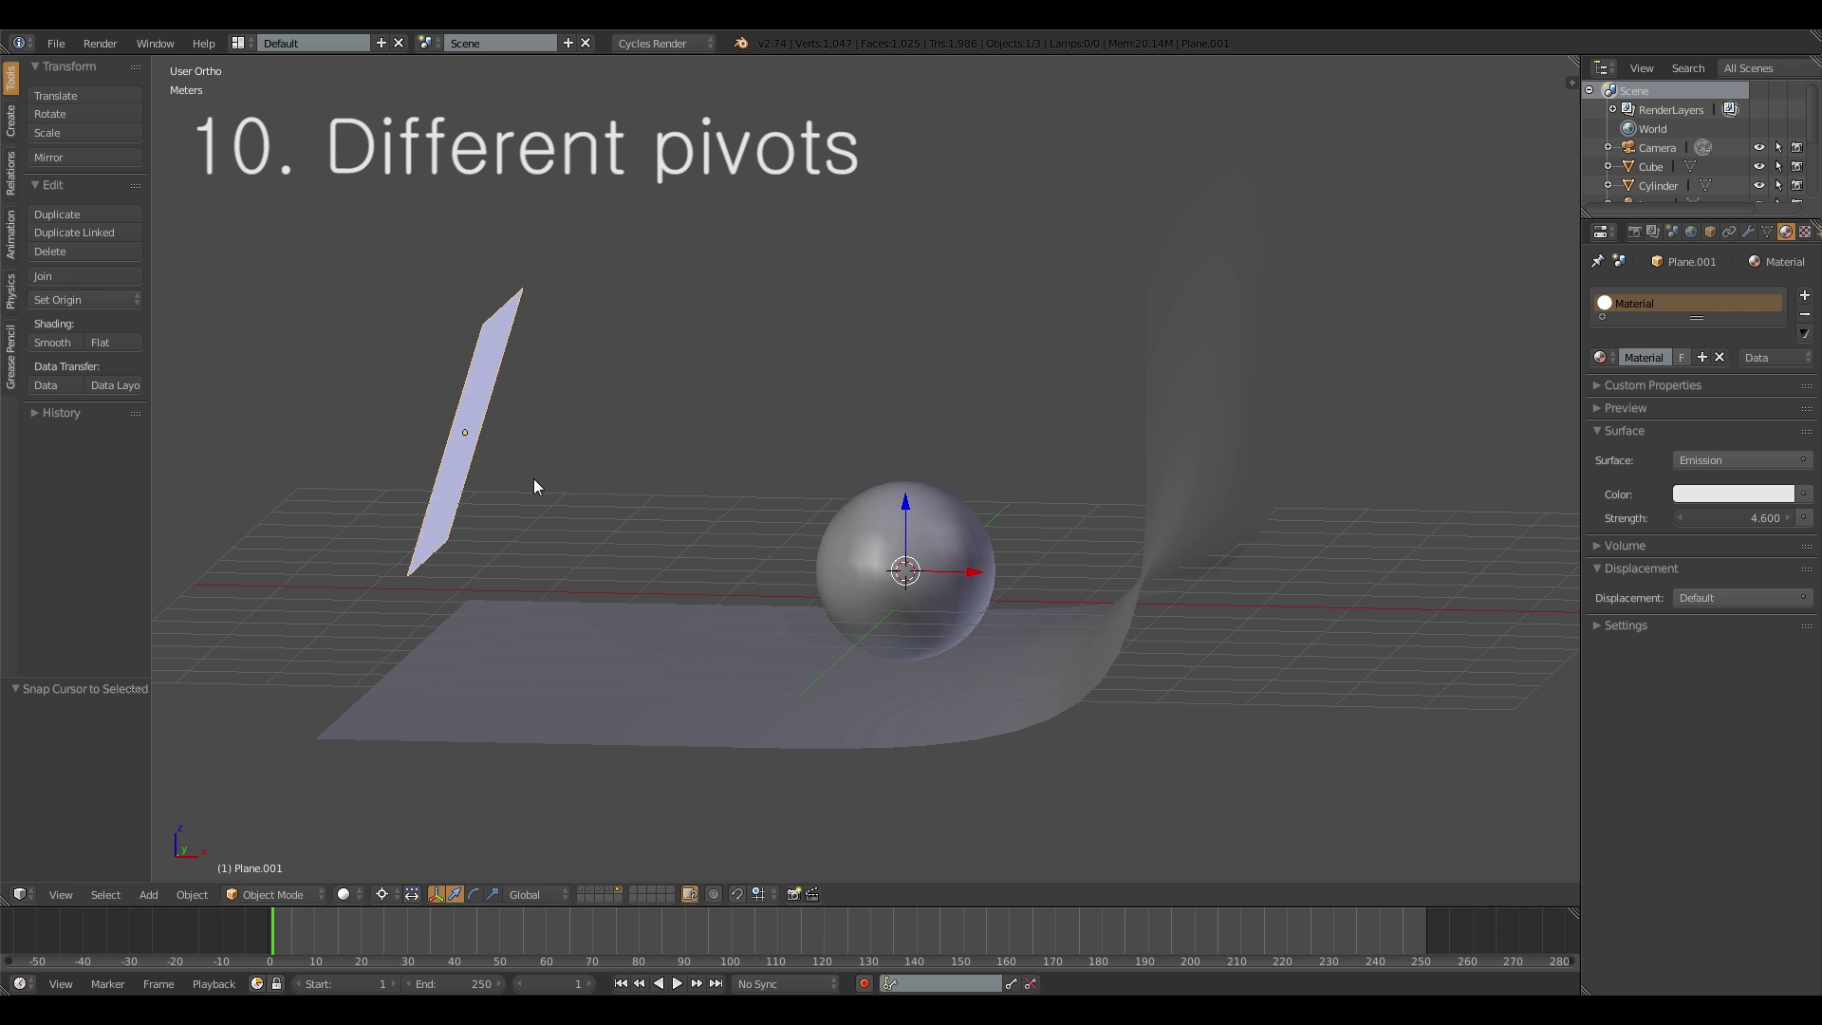
key(r)
right_click(368, 326)
middle_drag(476, 545, 594, 681)
scroll(588, 647, down, 2)
scroll(589, 672, up, 3)
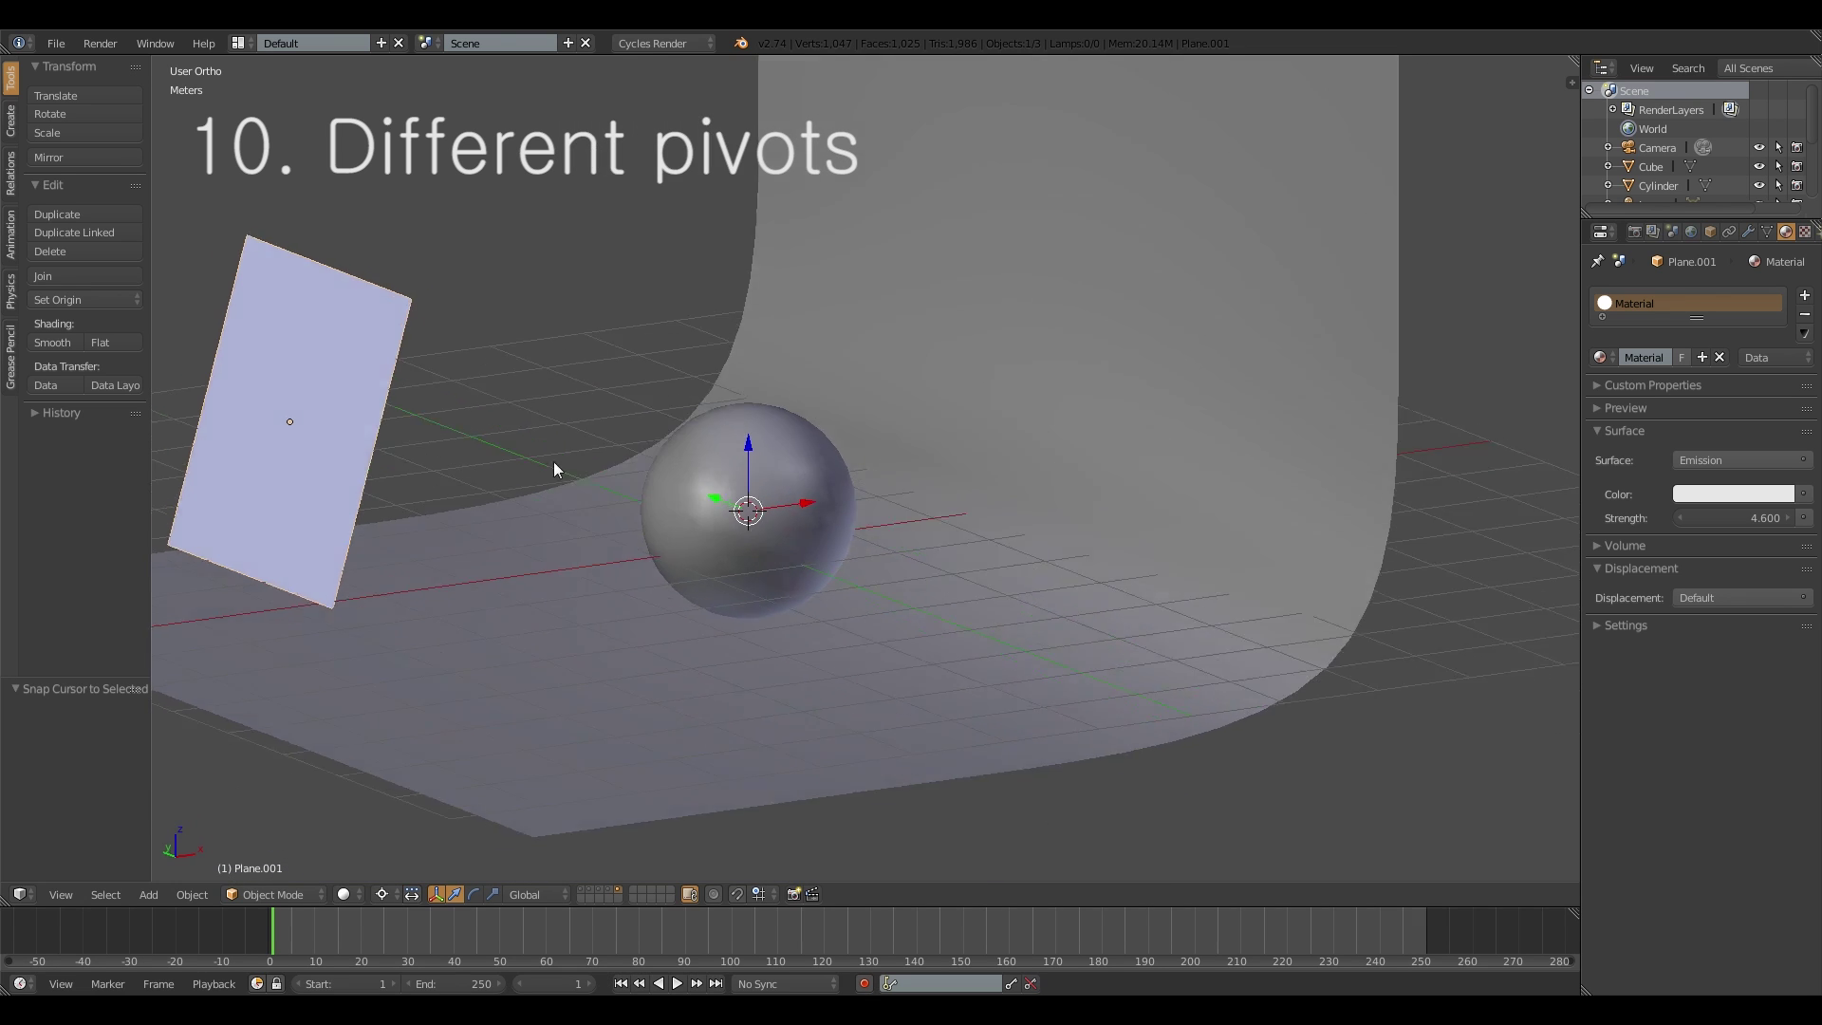
scroll(585, 520, down, 4)
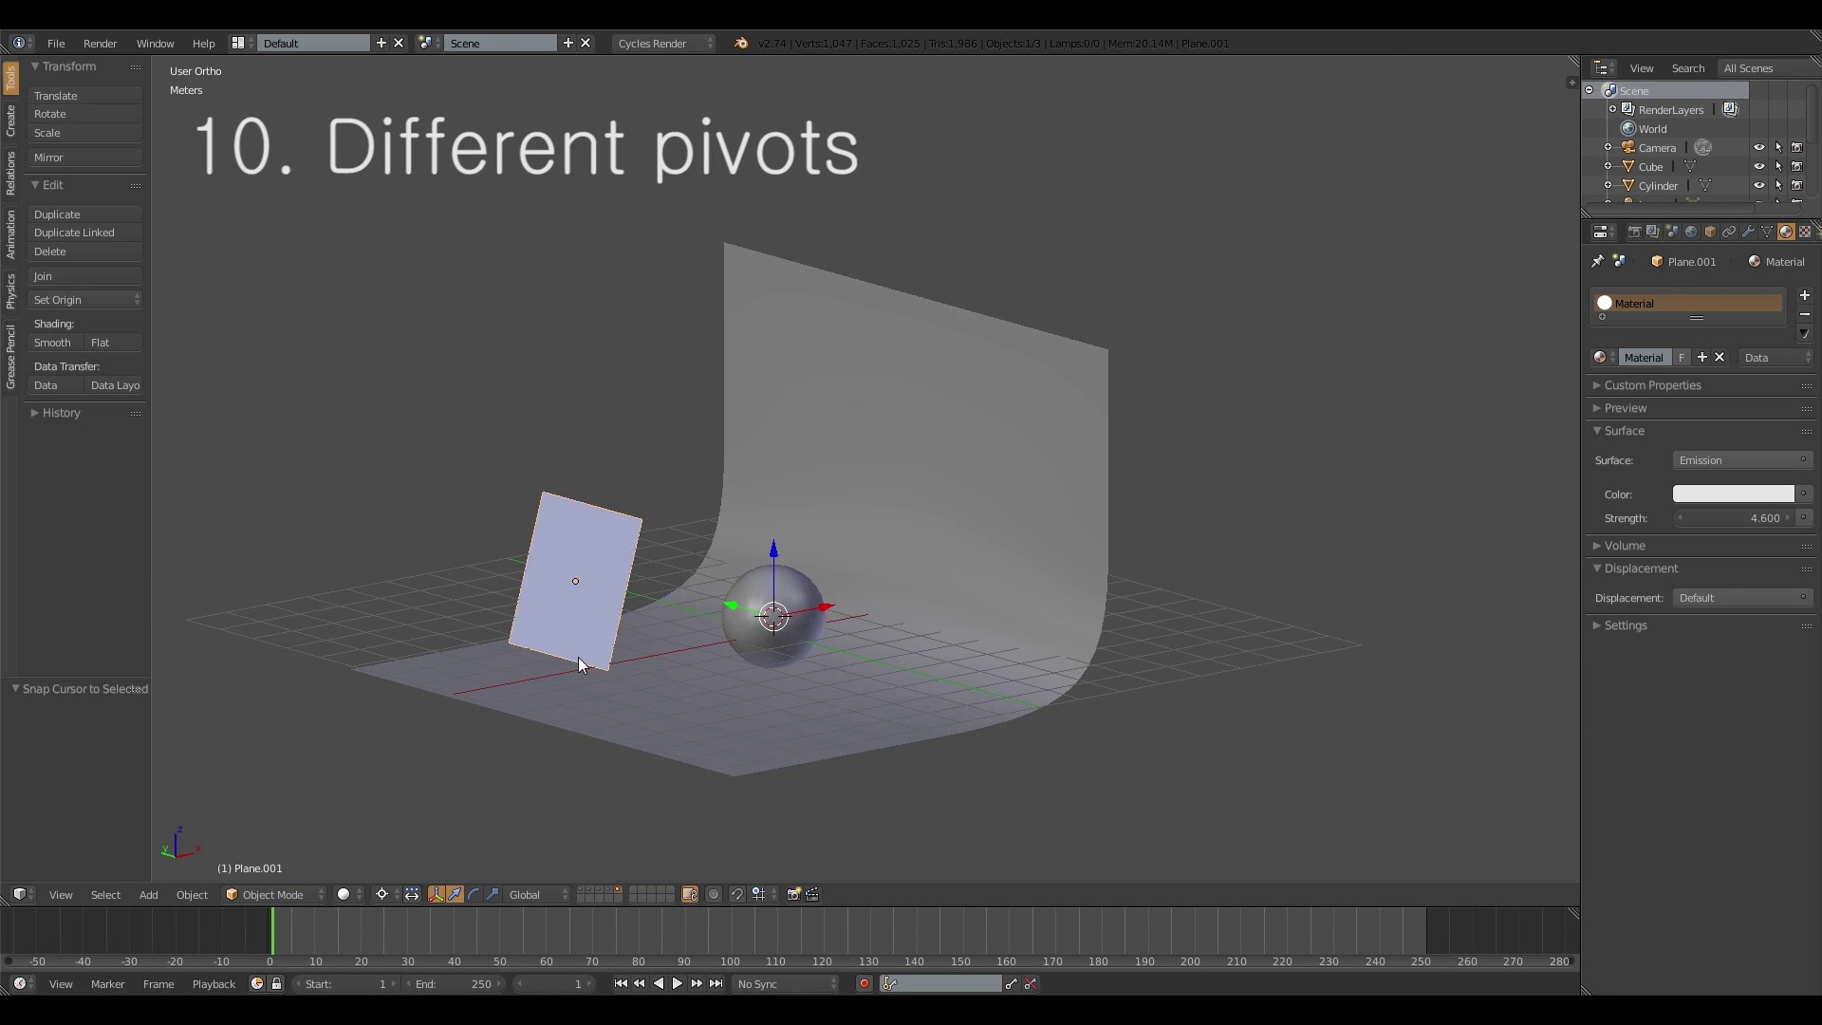
scroll(557, 558, up, 2)
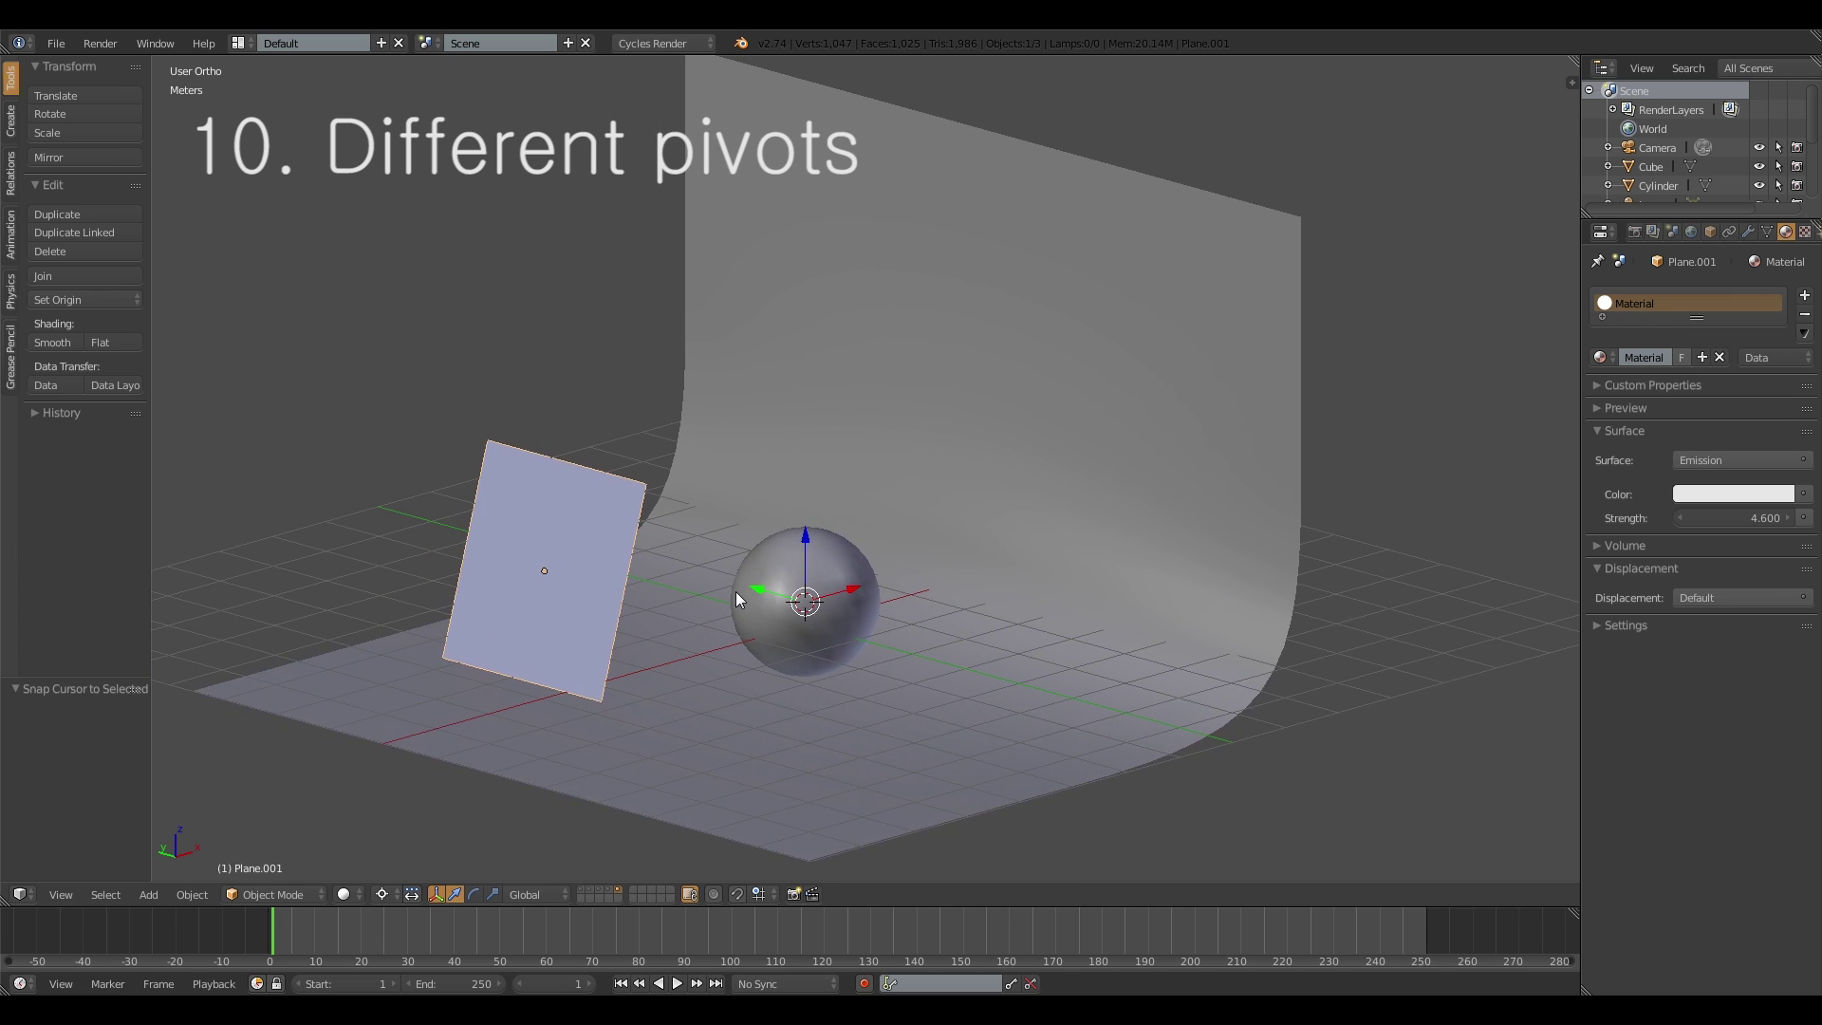